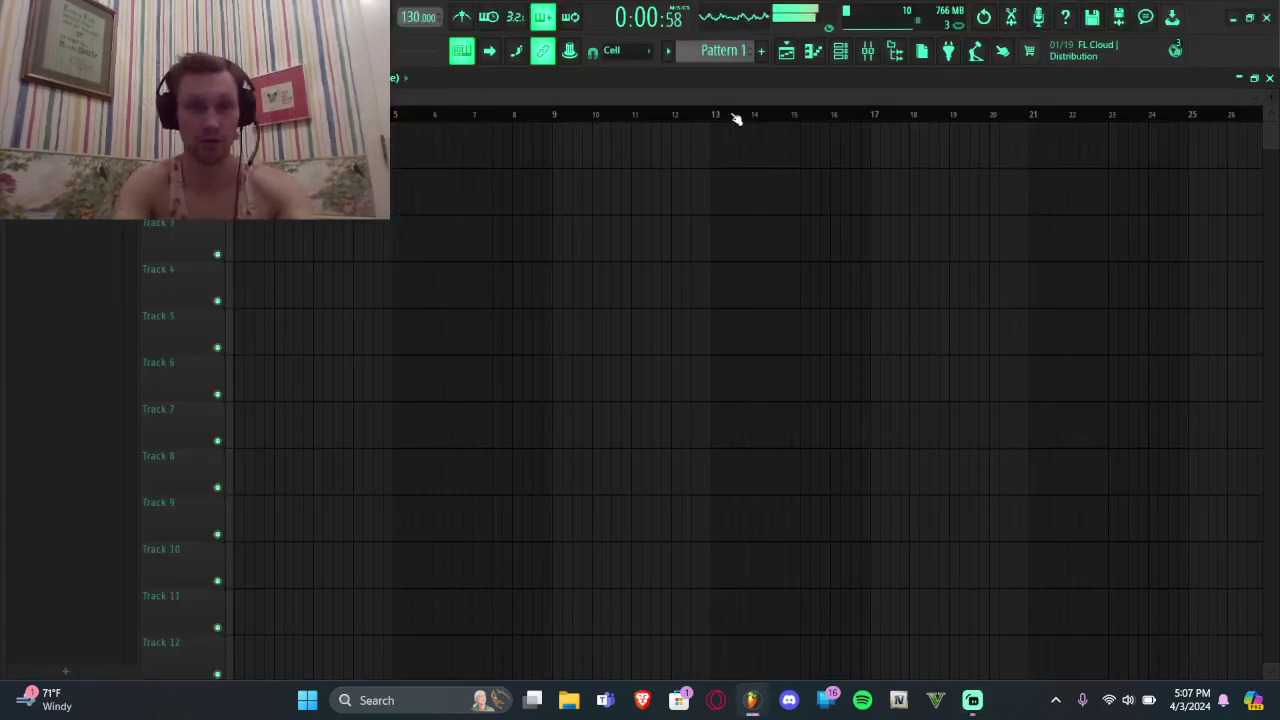
Step: Examine the Serum #2, Synpluck Reso and Serum notes of Pattern 1 in the piano roll
click(840, 51)
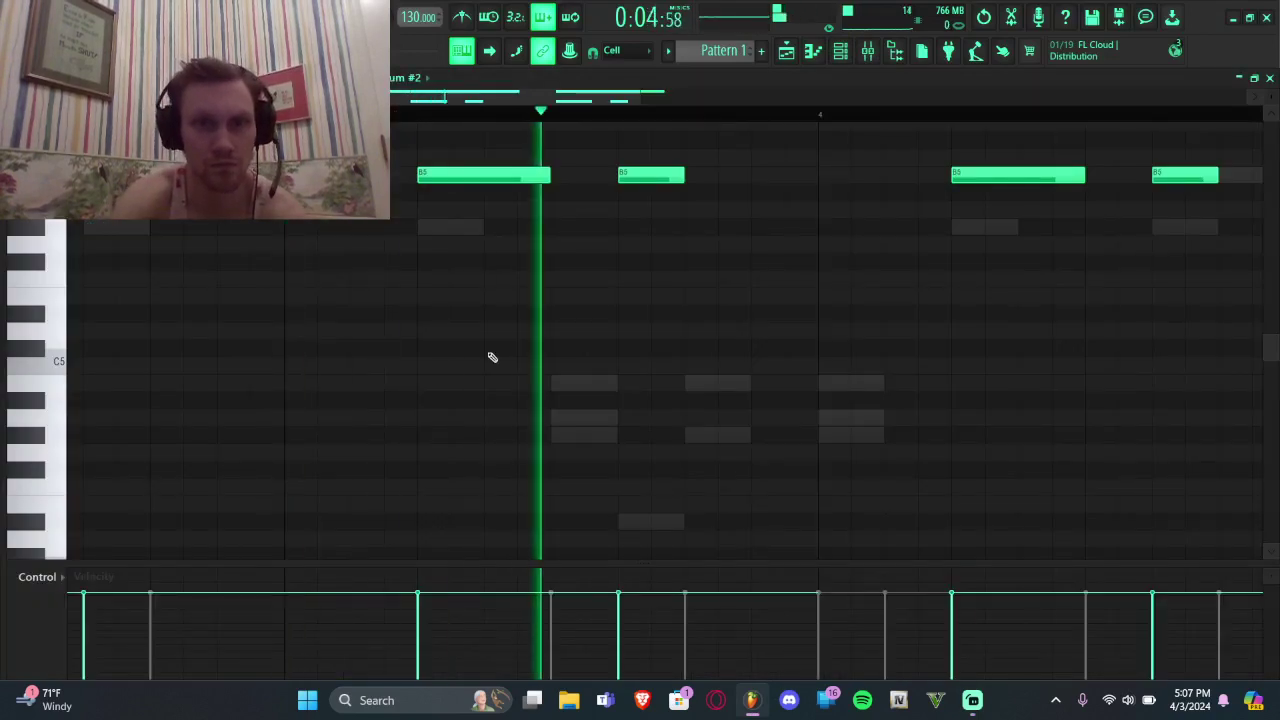
scroll(492, 357, down, 6)
scroll(492, 357, up, 4)
scroll(492, 357, down, 1)
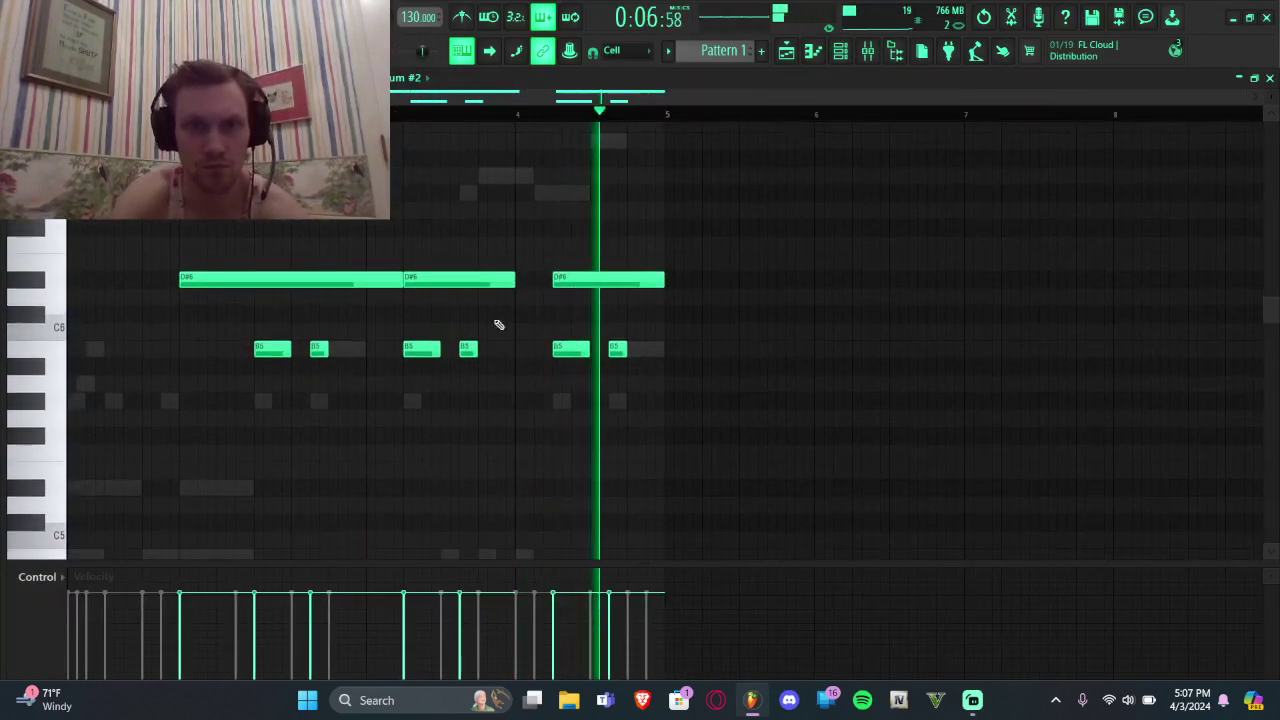
click(413, 78)
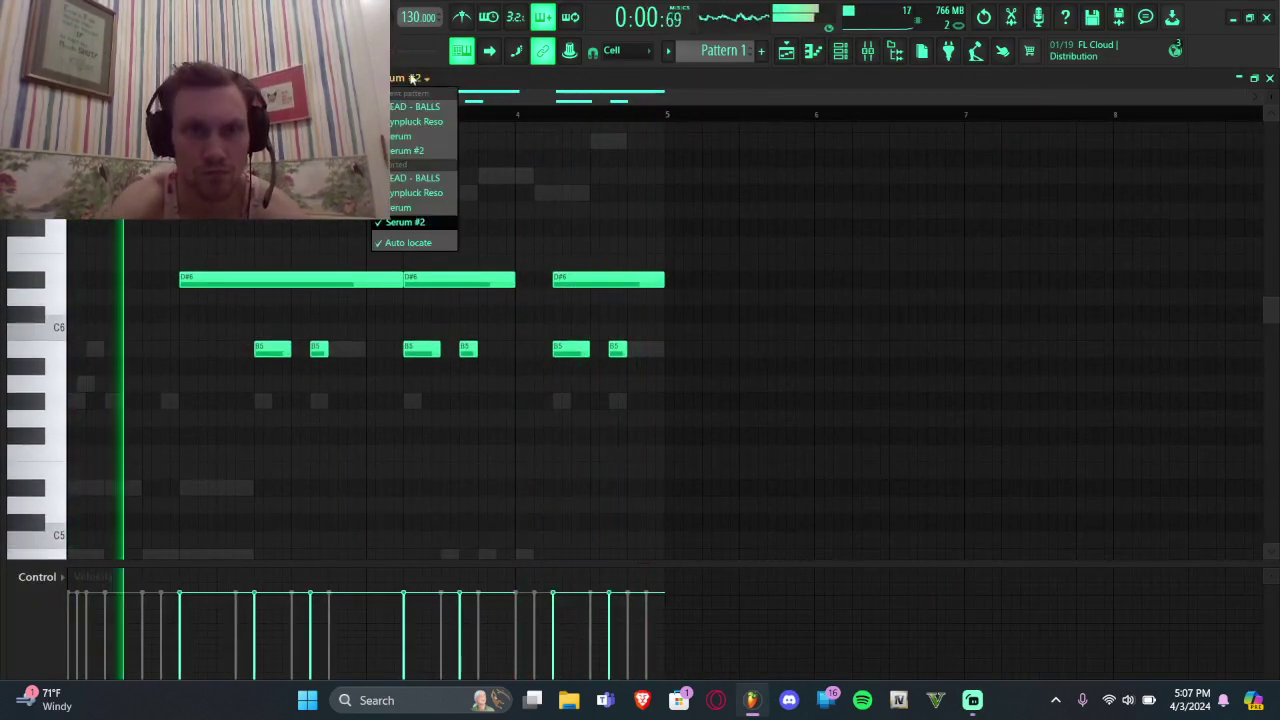
click(413, 192)
click(413, 78)
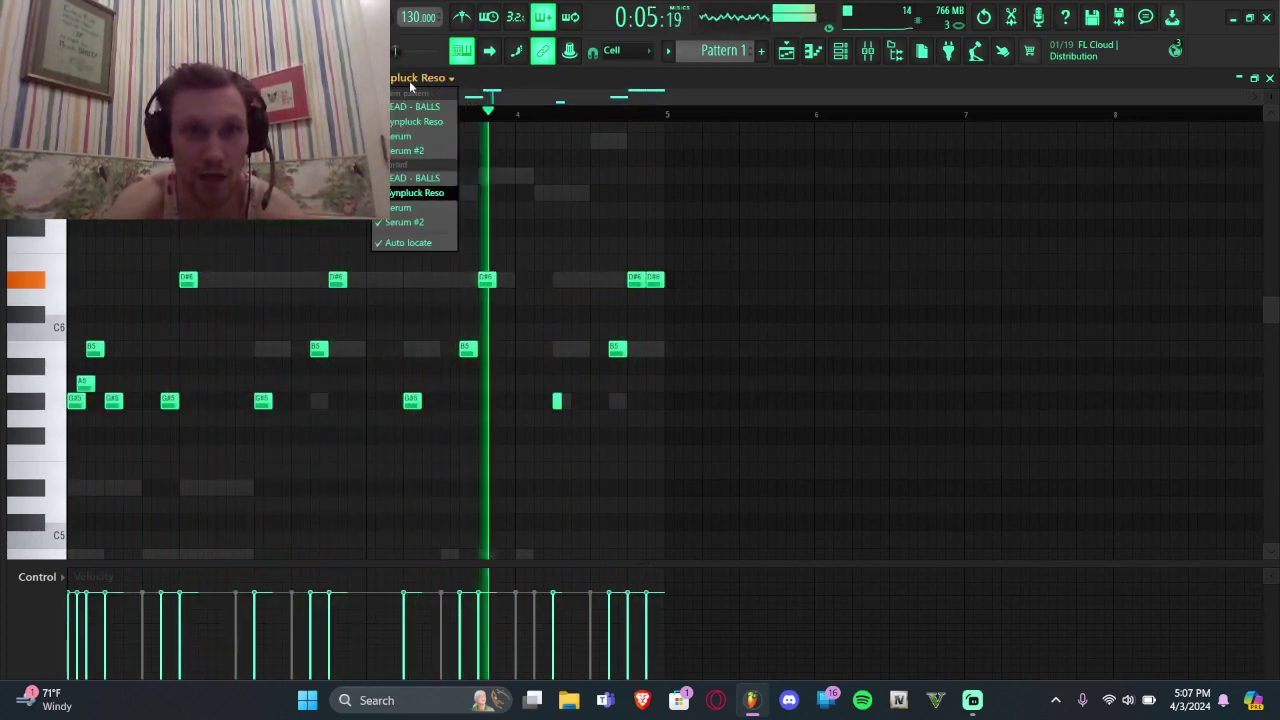
click(408, 230)
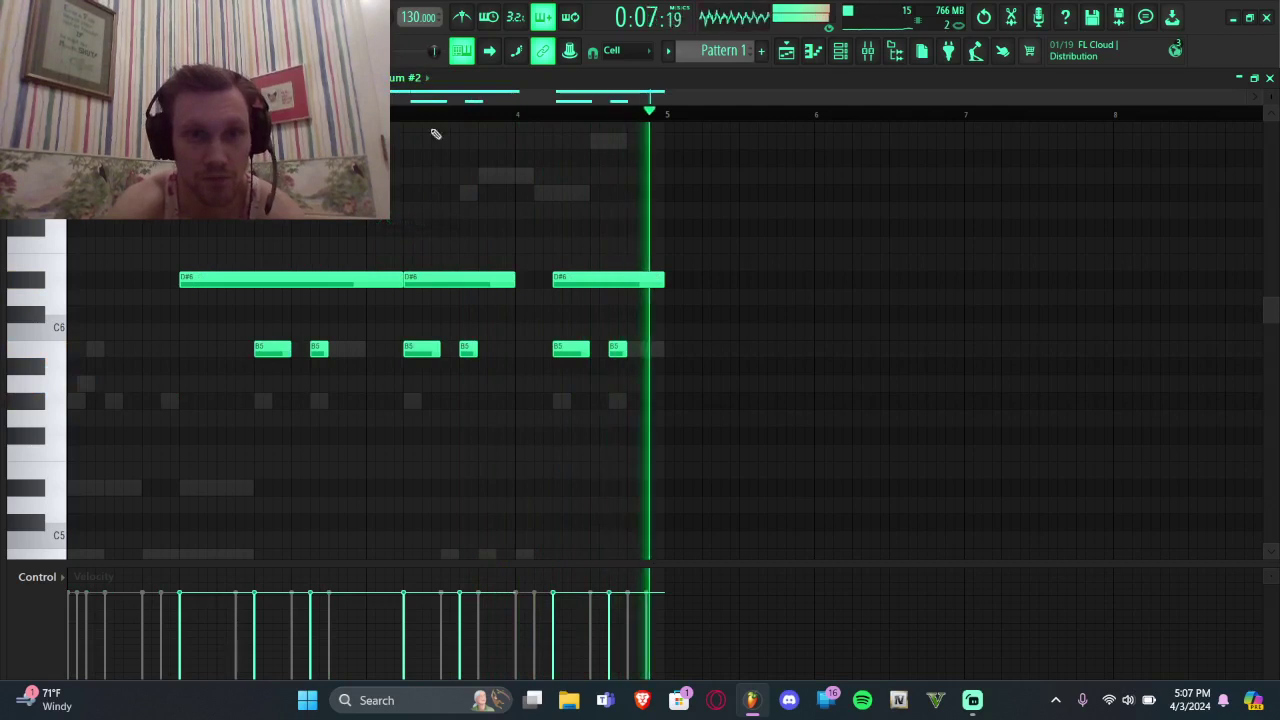
click(397, 80)
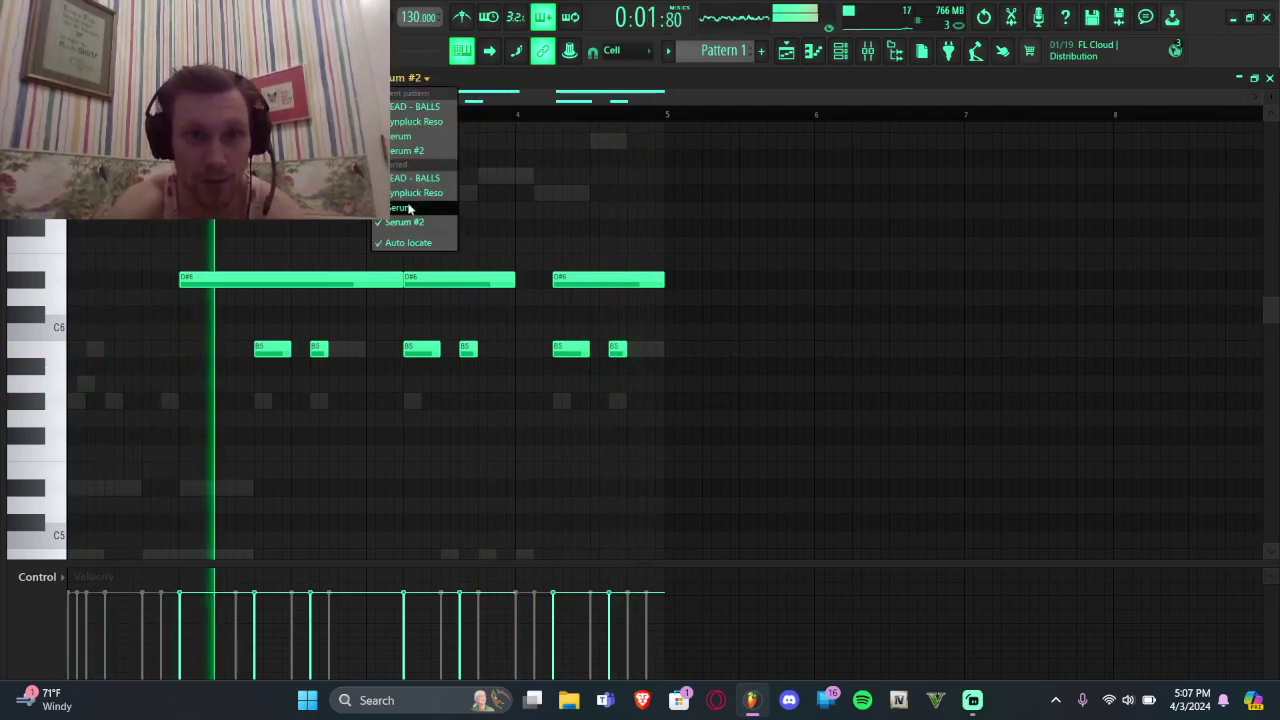
click(408, 207)
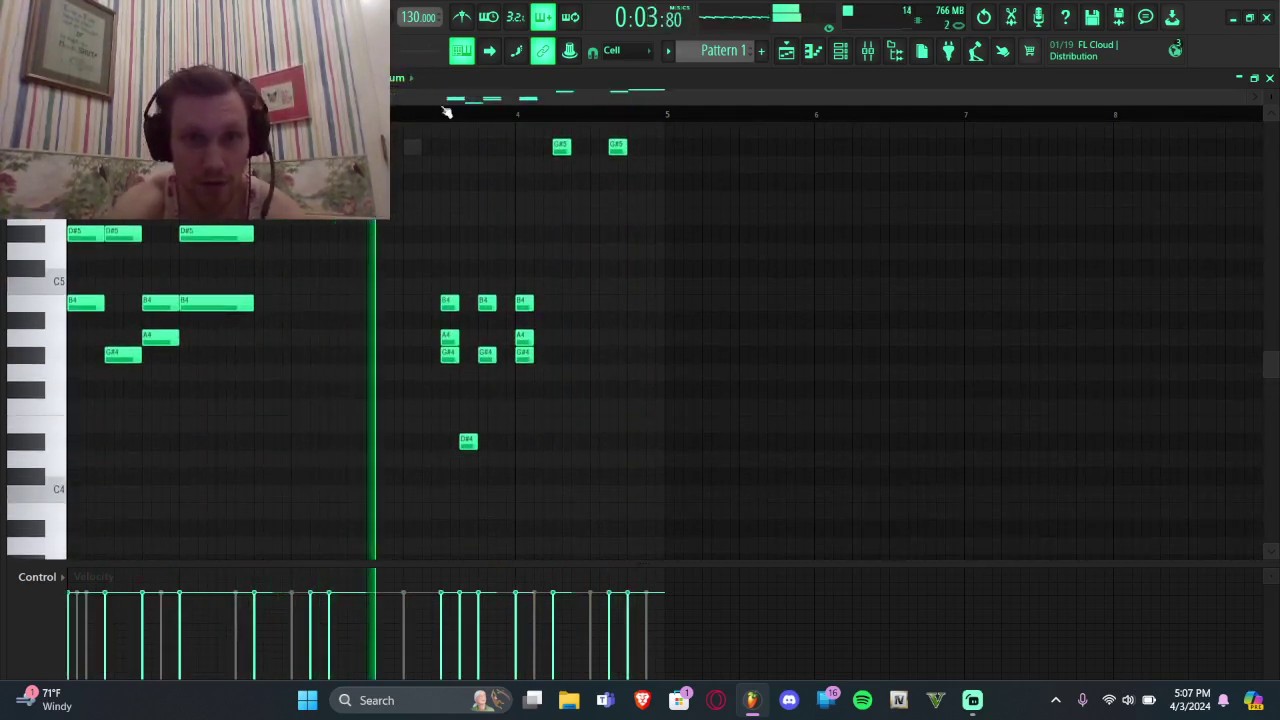
Step: In Serum's piano roll, delete A4 from the first late-bar-3 chord and G#4 from the bar 4 chord, and shift that chord one step earlier
click(399, 81)
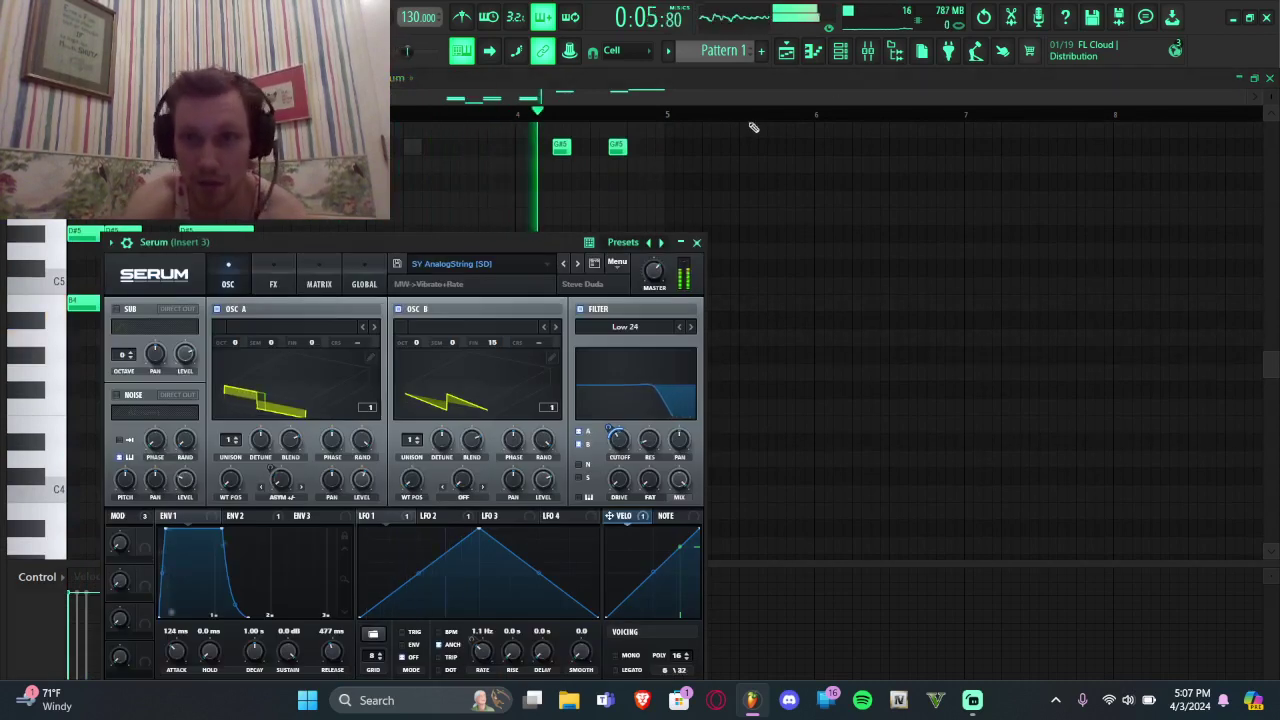
click(840, 55)
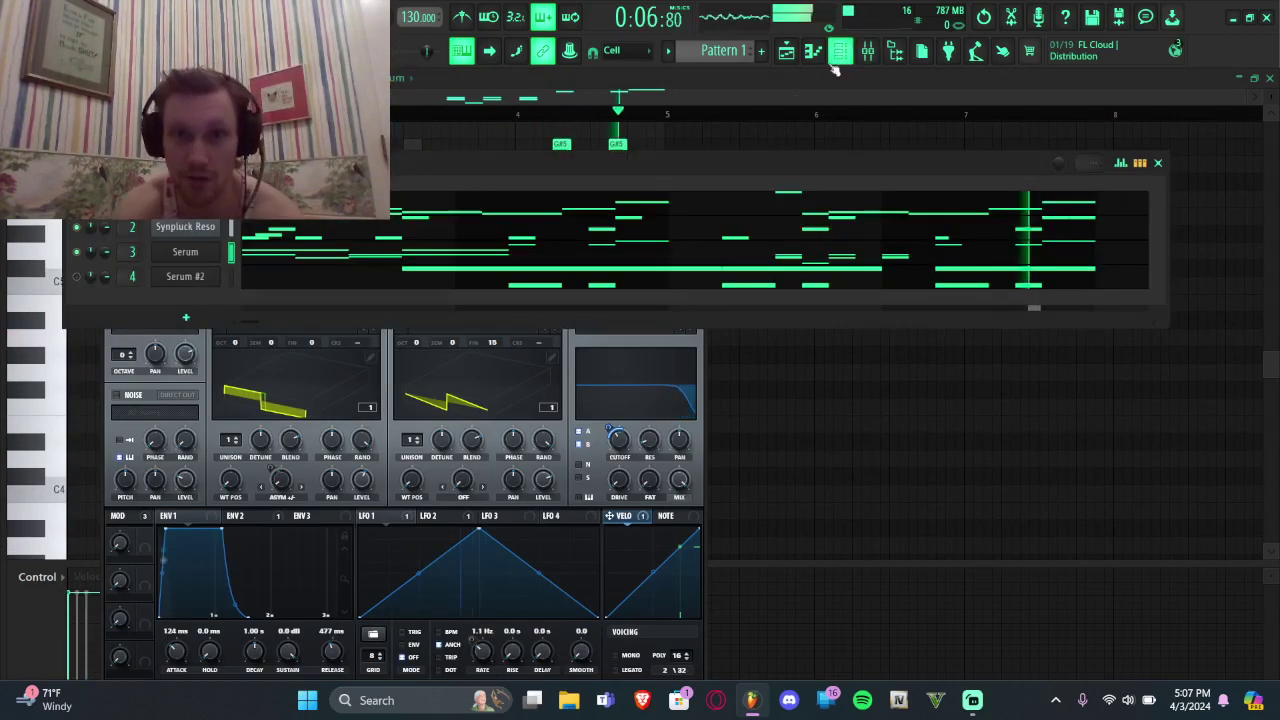
click(295, 251)
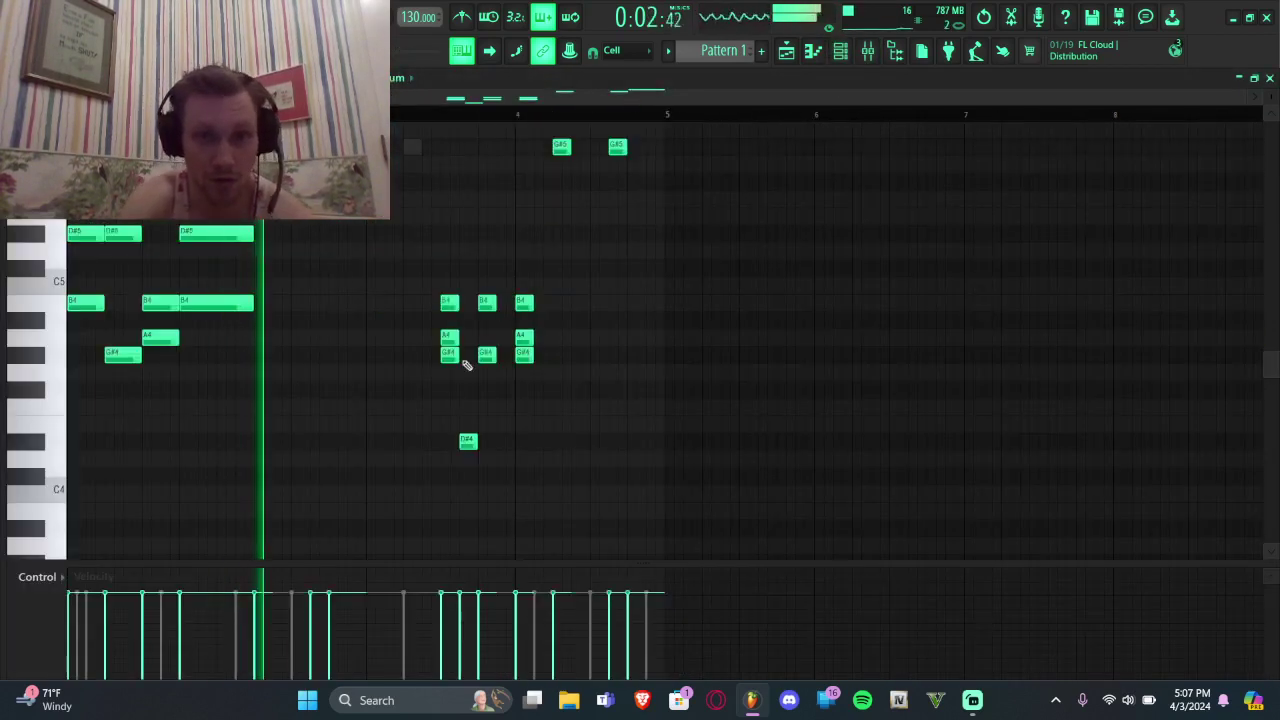
scroll(466, 365, up, 2)
right_click(437, 340)
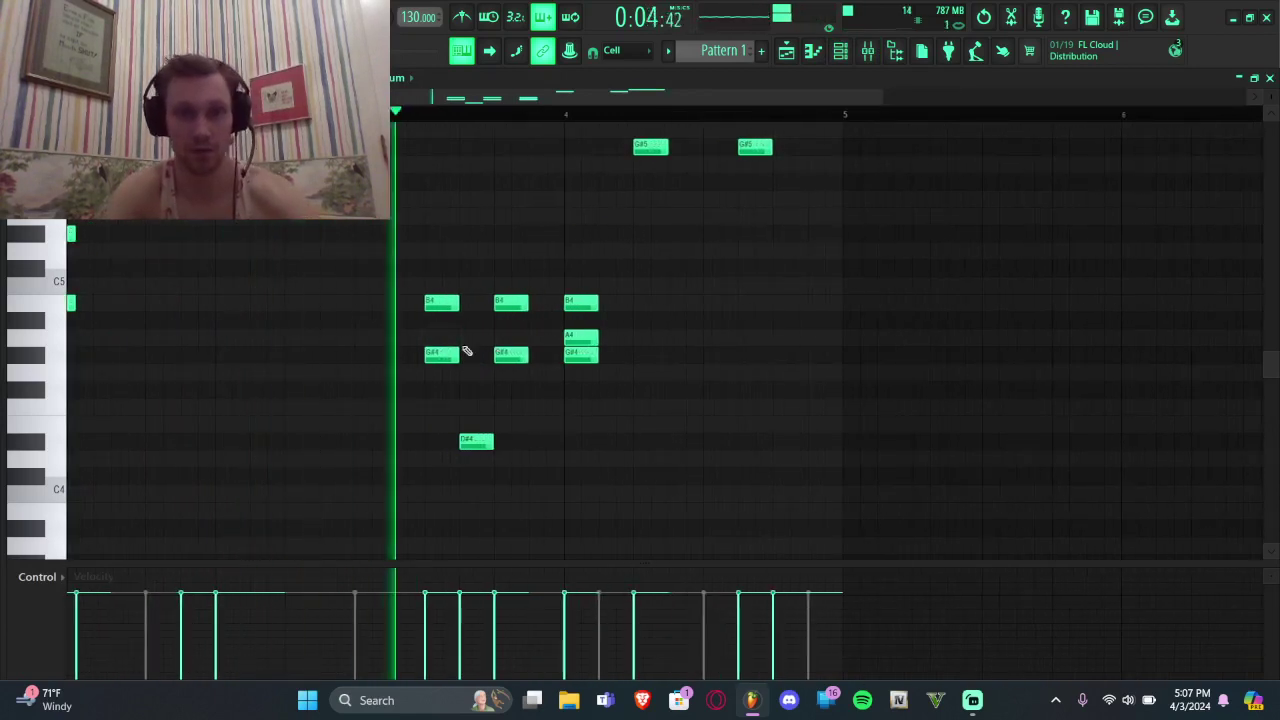
right_click(582, 354)
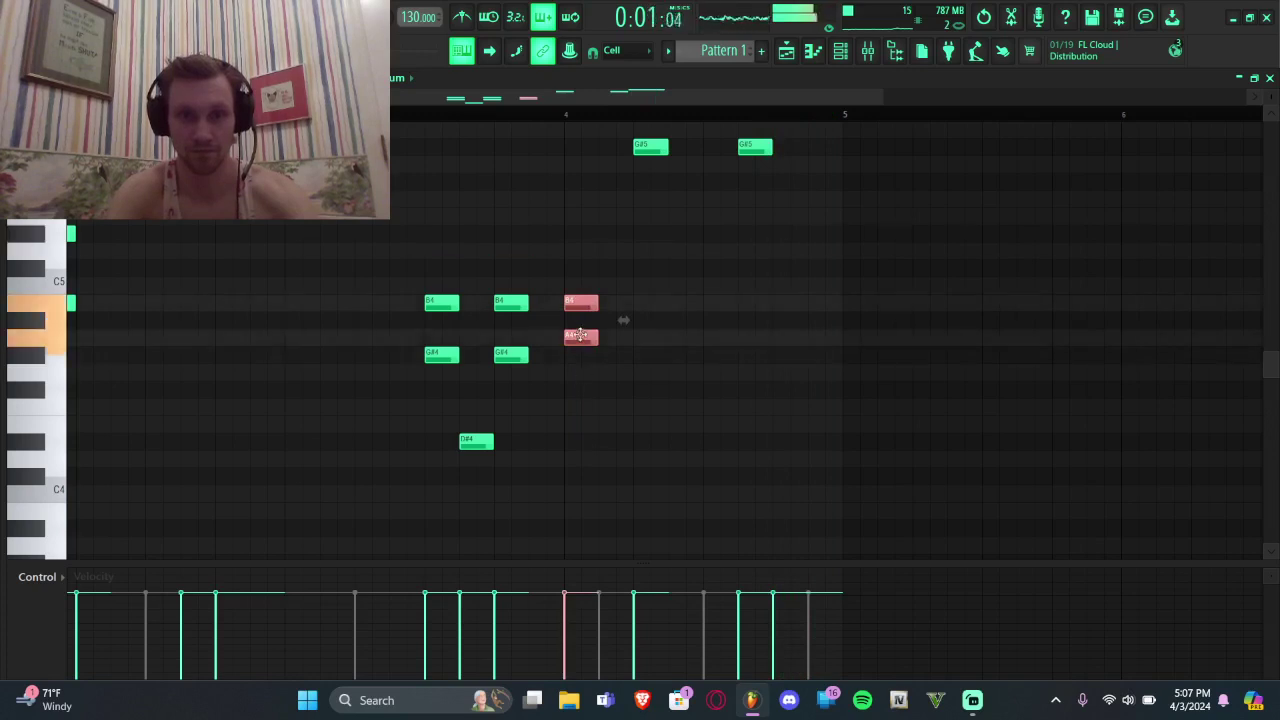
Step: Duplicate the short chord phrase before bar 4 right after itself and delete the surplus copied notes at its end
drag(606, 191, 420, 449)
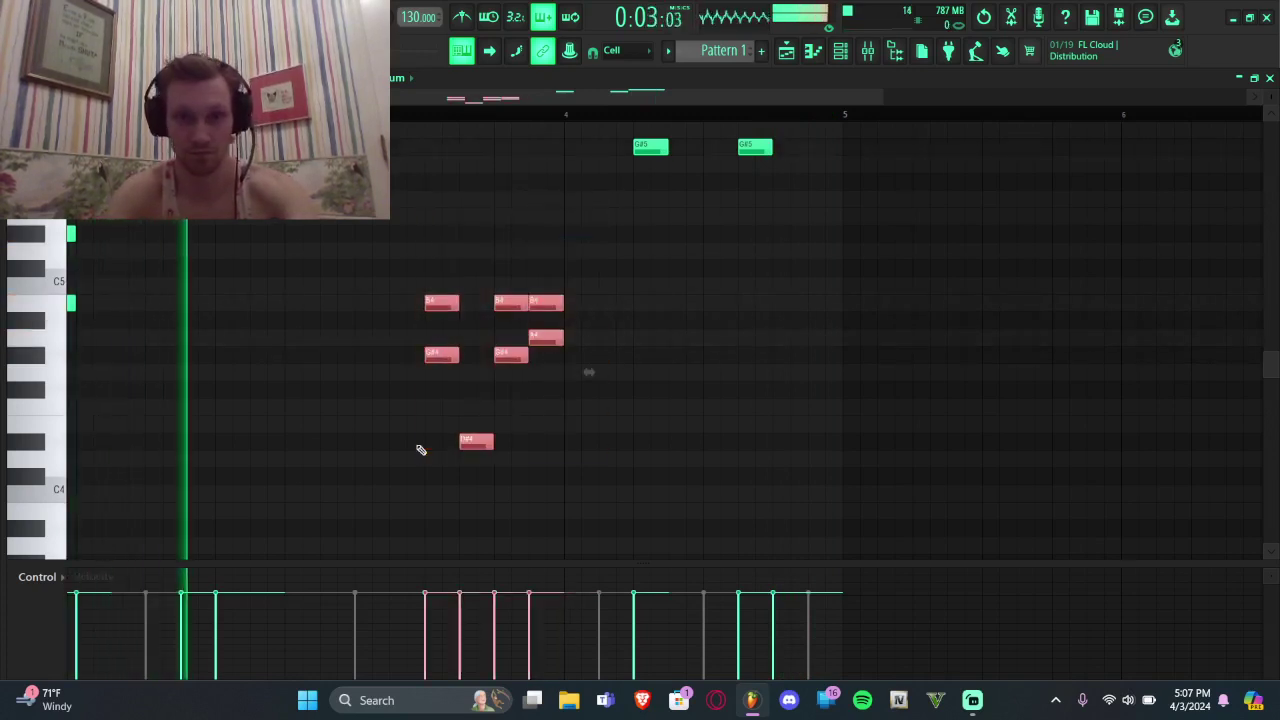
key(ctrl+b)
drag(722, 278, 637, 369)
key(Delete)
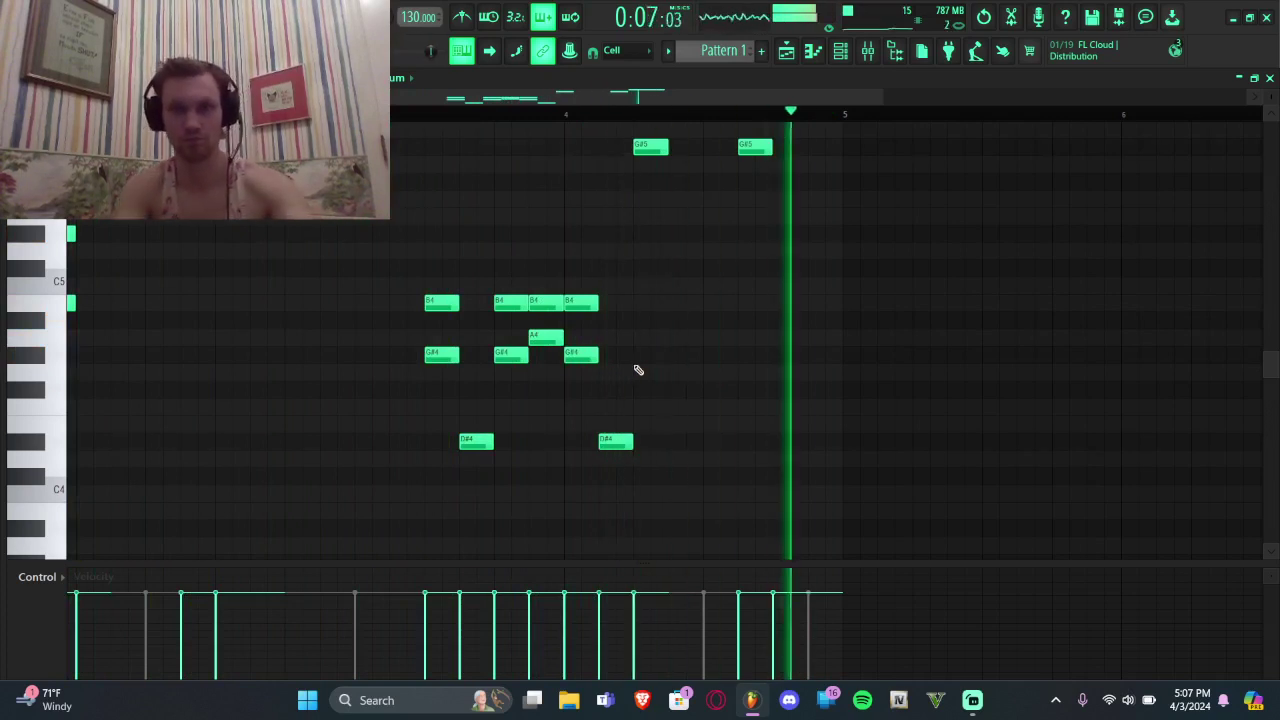
Step: Transpose the extended Serum chord phrase around bar 4 up two octaves
click(245, 543)
key(ctrl+z)
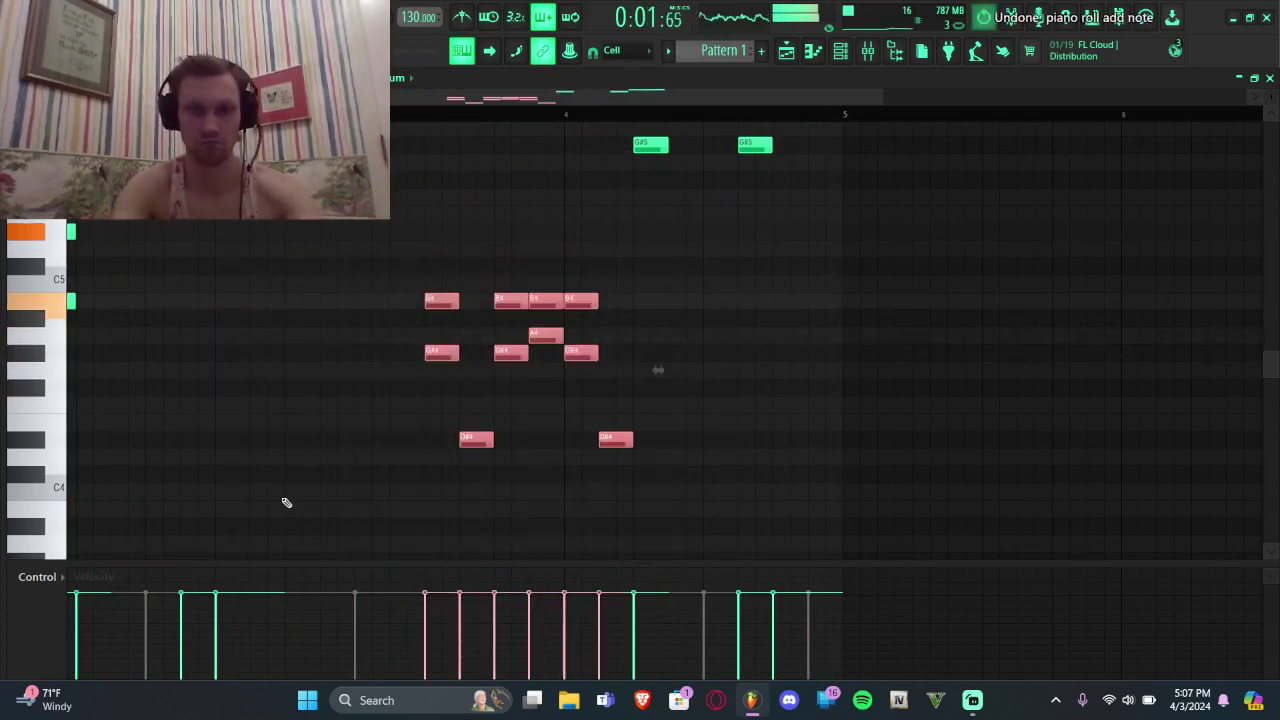
key(ctrl+Up)
key(ctrl+Up)
ctrl+right_click(286, 503)
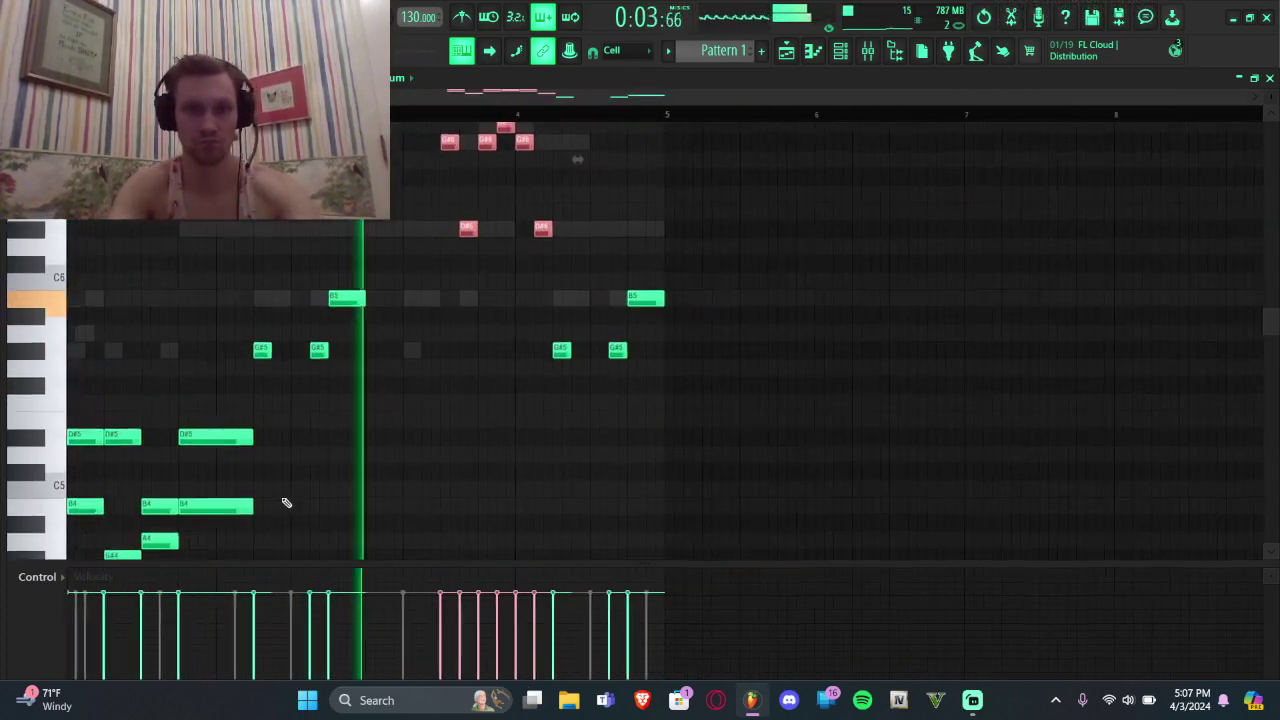
scroll(286, 502, up, 4)
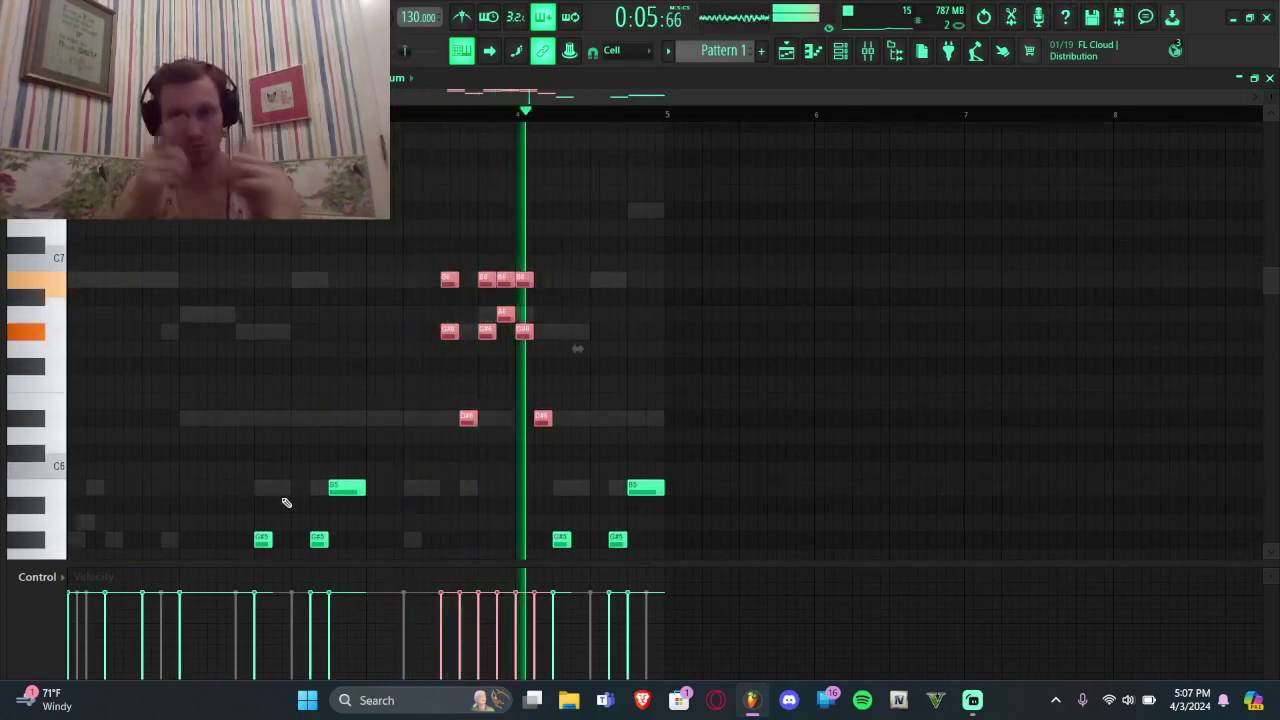
ctrl+click(596, 319)
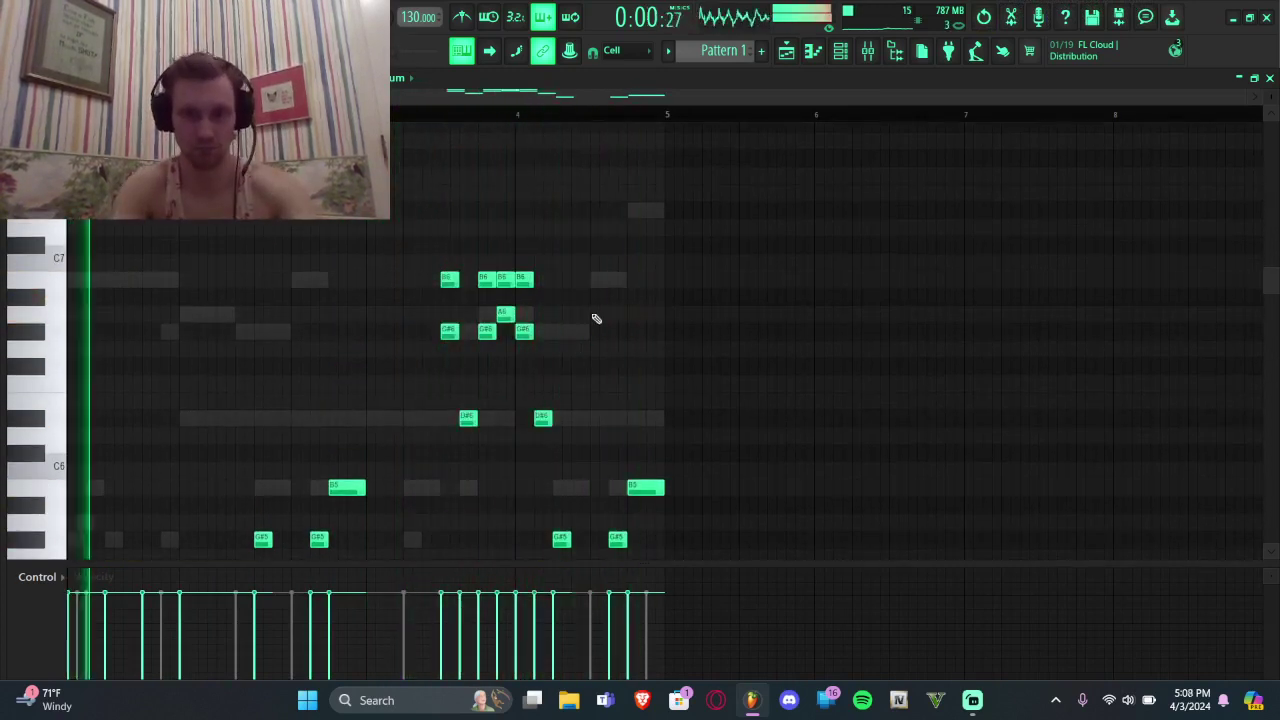
Step: Raise the B6 note just before bar 4 to D#7 and slightly lower the velocity of the whole high phrase
drag(507, 285, 505, 205)
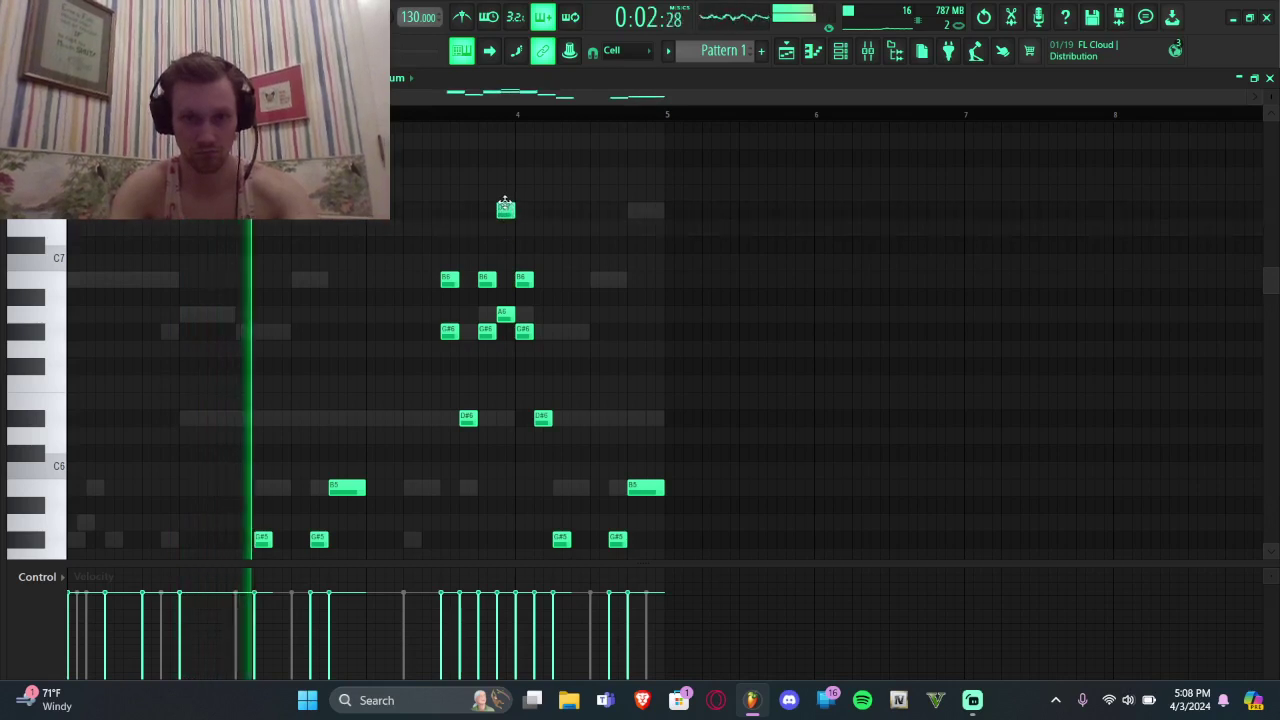
drag(338, 220, 573, 444)
drag(588, 167, 355, 477)
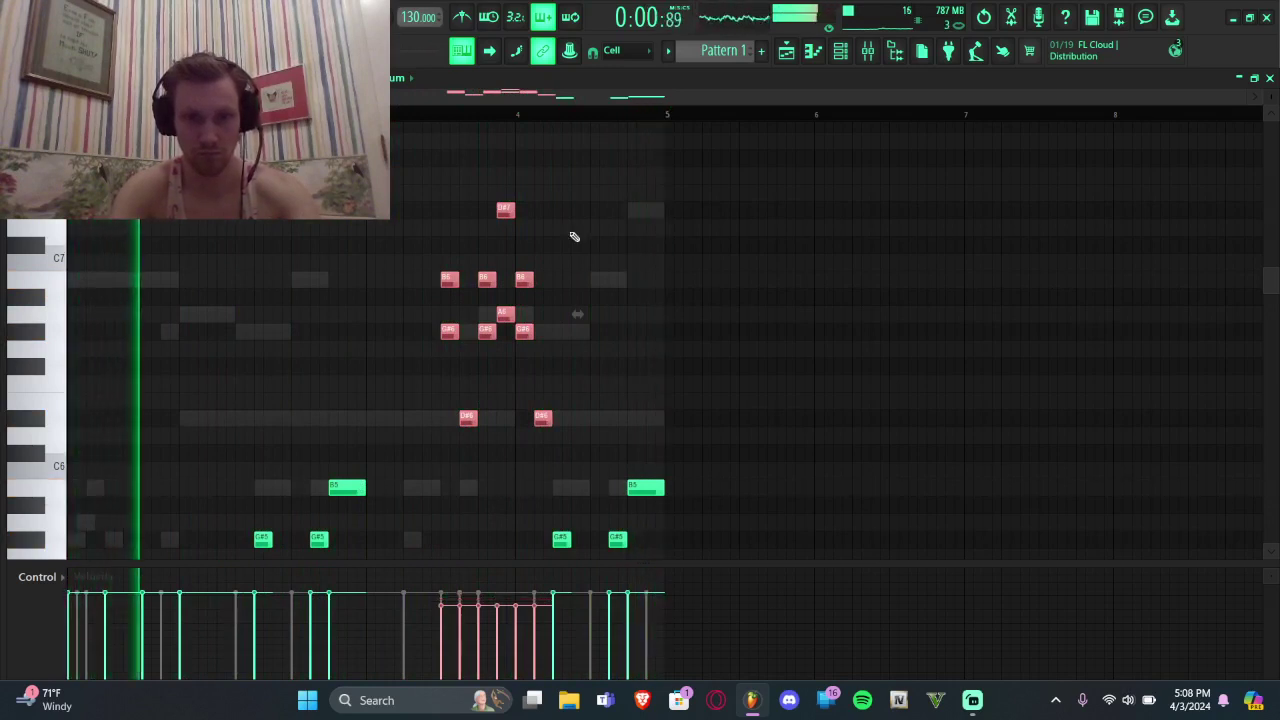
Step: Delete the D#7 and A6 notes just before bar 4 and the phrase's first B6 note
drag(557, 200, 450, 268)
key(Delete)
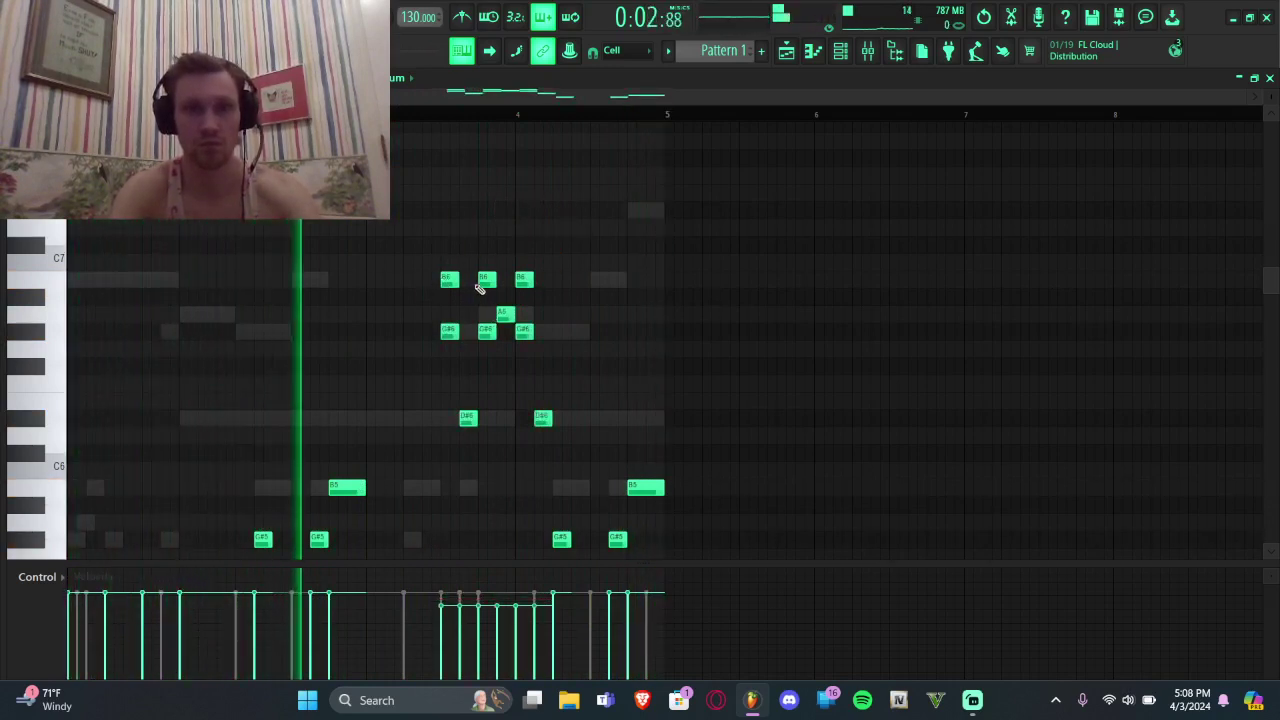
right_click(449, 280)
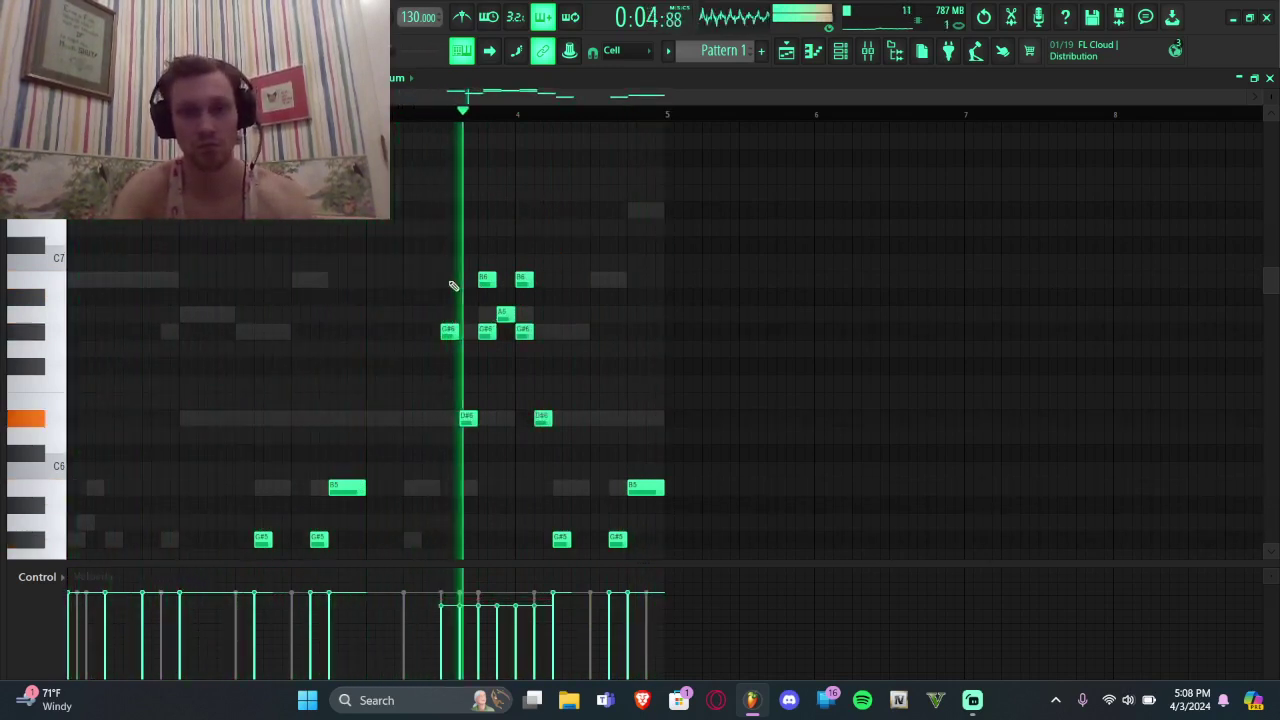
right_click(505, 312)
Step: Duplicate the B6, G#6 and D#6 group at bar 4 three times and replace the final D#6 with D#7
drag(583, 256, 518, 438)
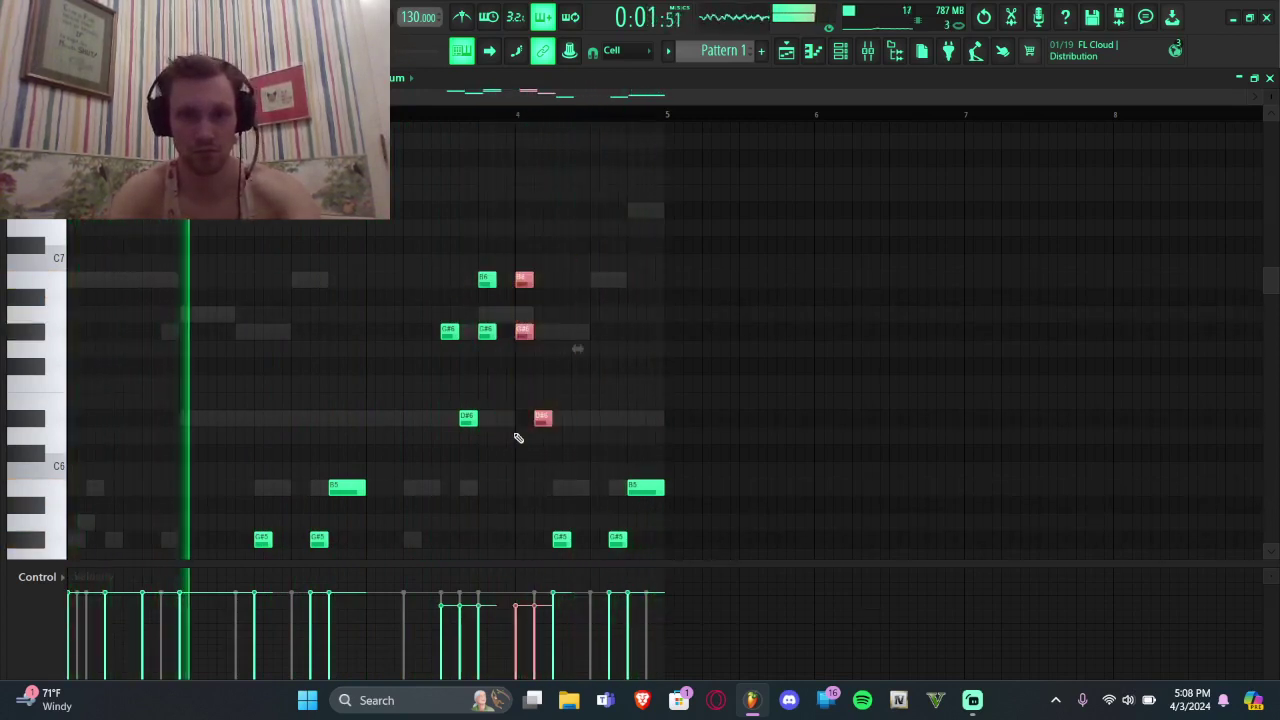
key(ctrl+b)
key(ctrl+b)
key(ctrl+b)
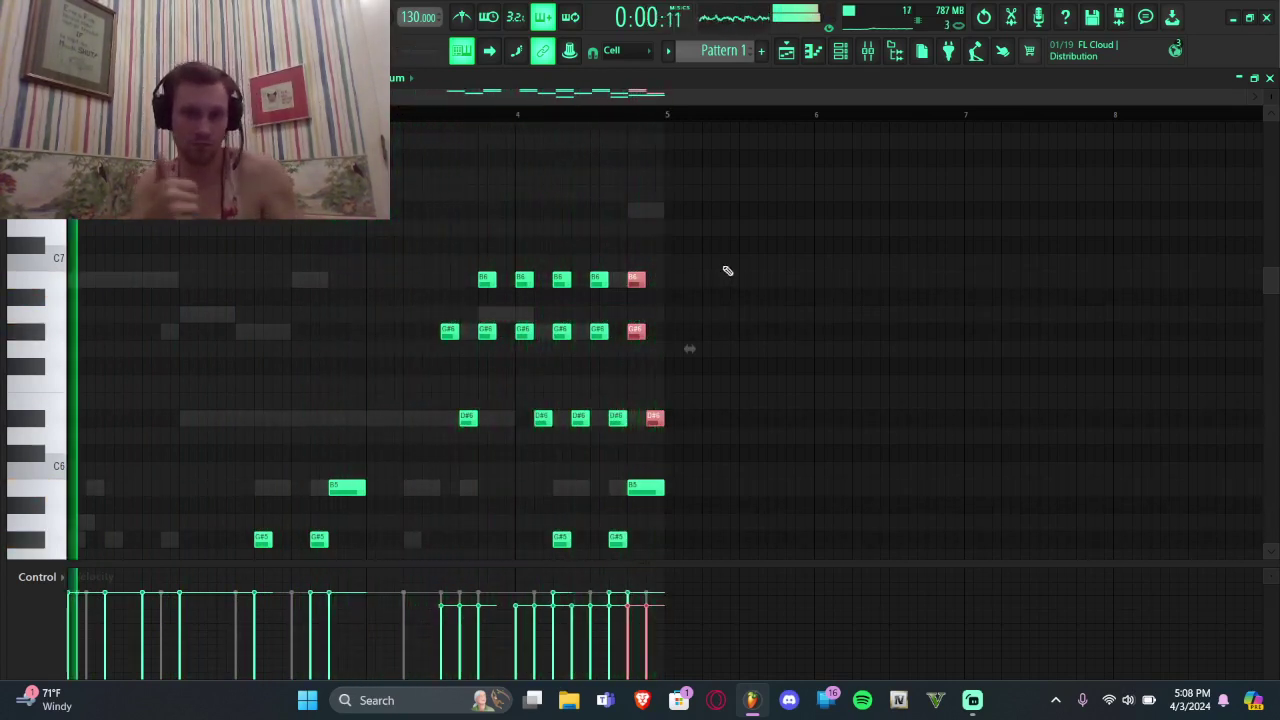
click(648, 214)
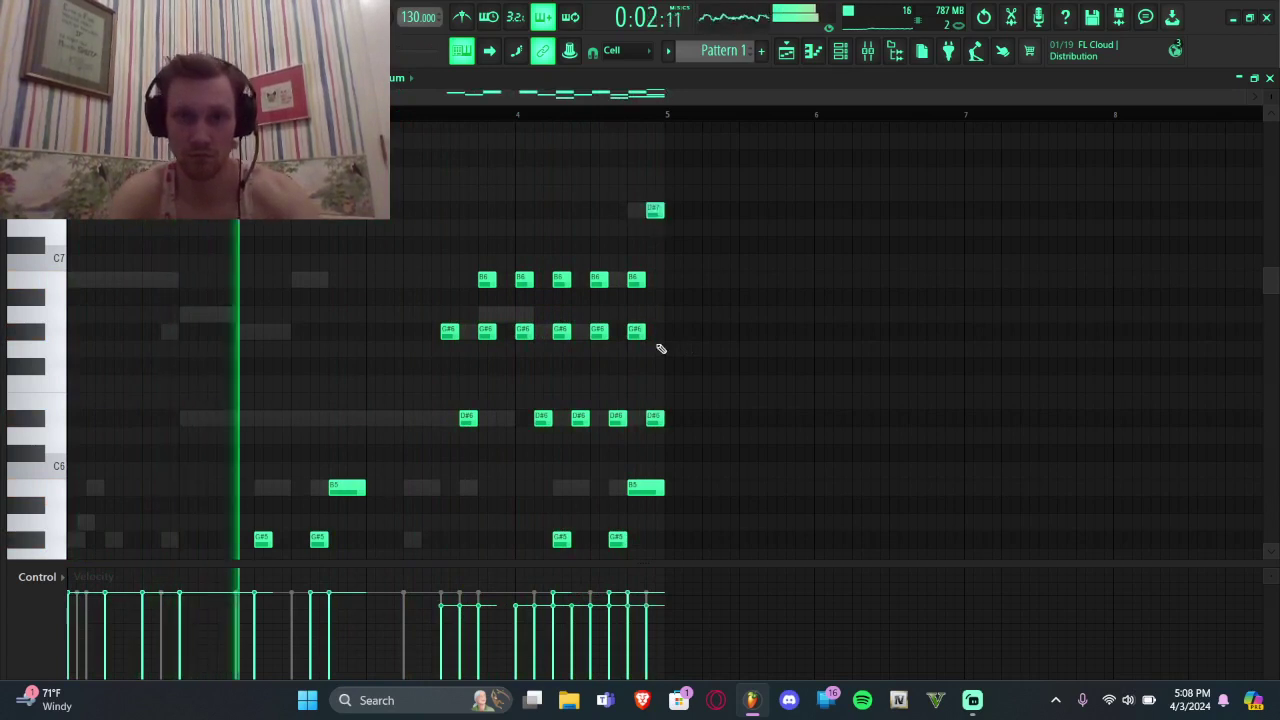
right_click(654, 418)
Step: Lower the velocity of all notes in the high Serum phrase through the end of bar 4
drag(716, 204, 350, 486)
ctrl+click(730, 178)
ctrl+drag(727, 167, 366, 443)
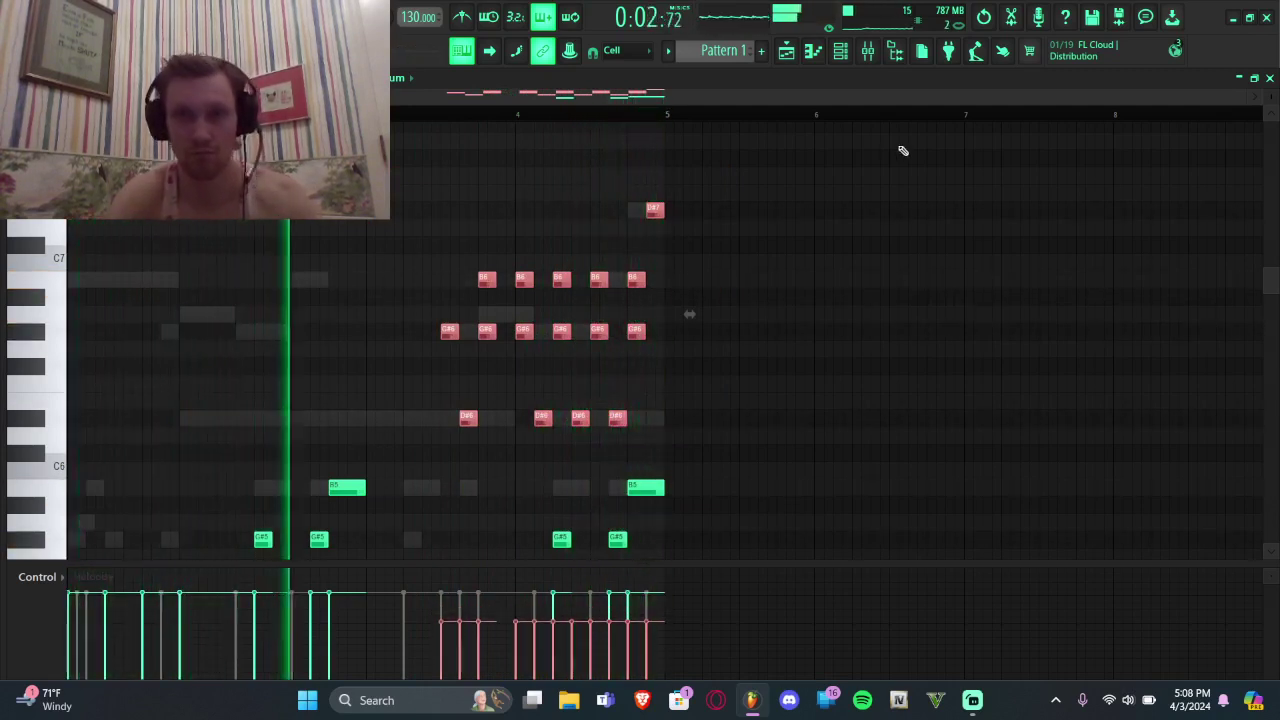
Step: Open the LEAD - BALLS notes in the piano roll and lower the velocity of the melody notes
click(841, 51)
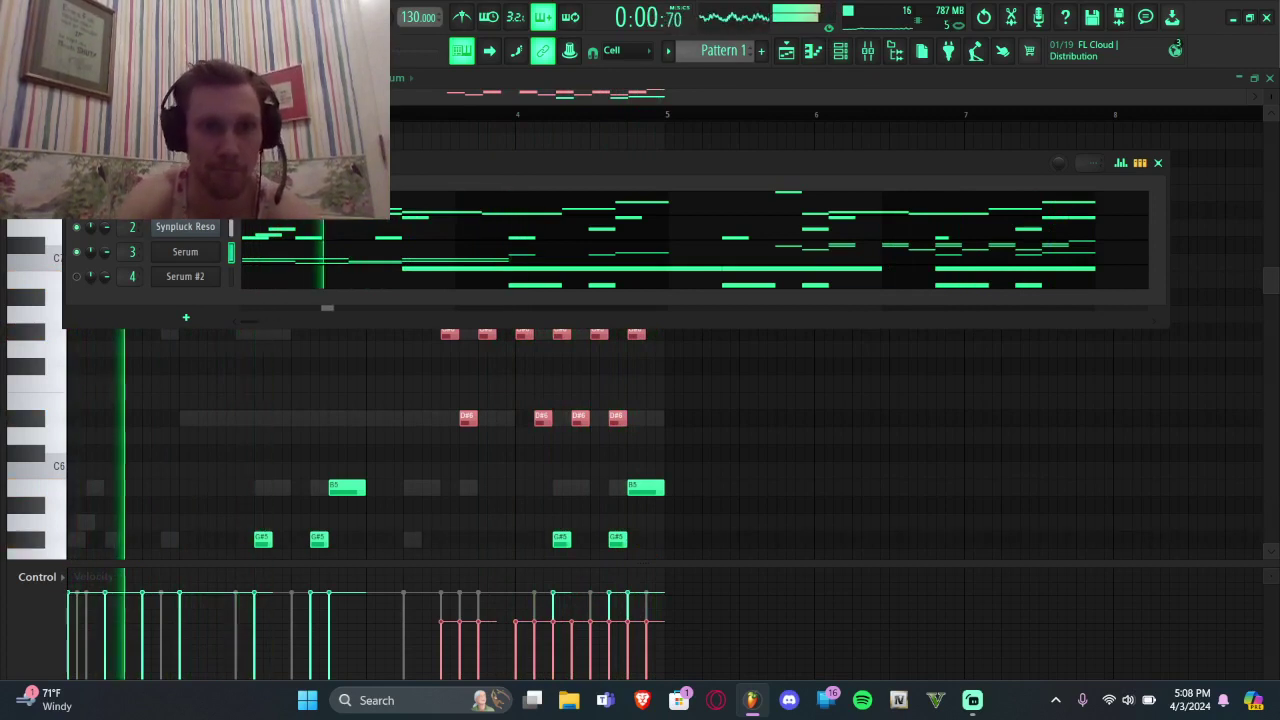
click(296, 228)
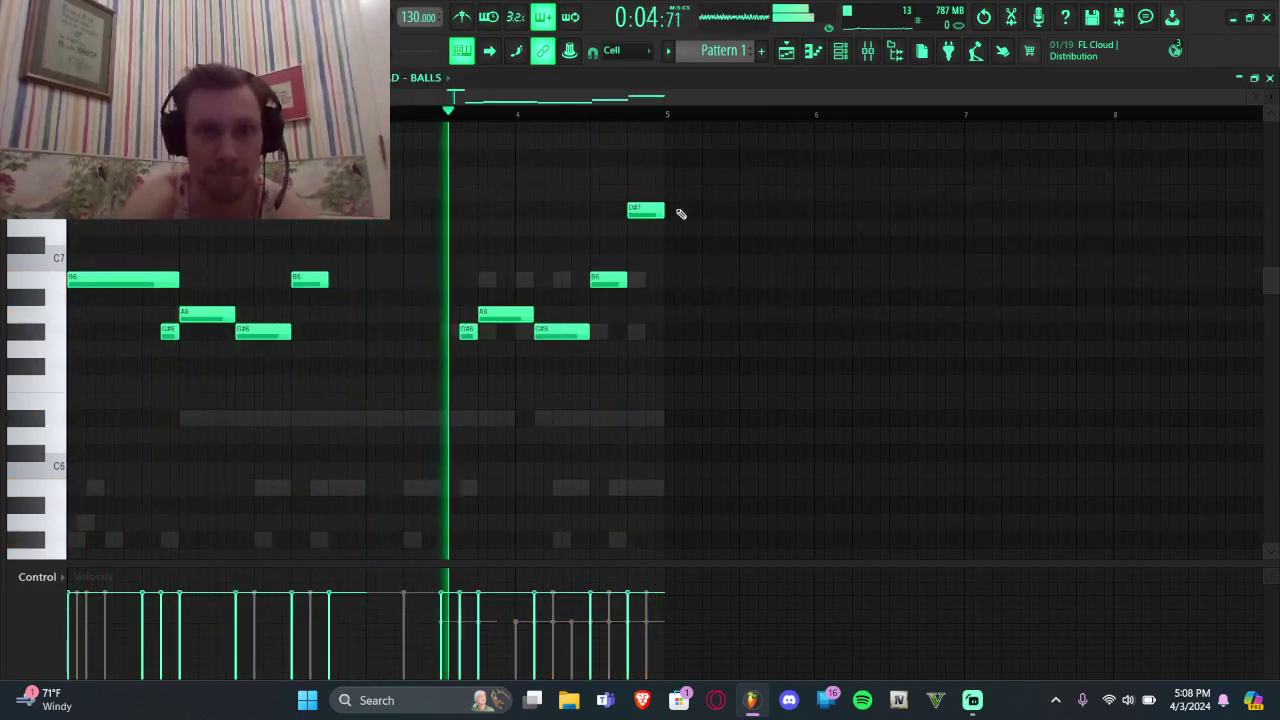
drag(706, 152, 71, 497)
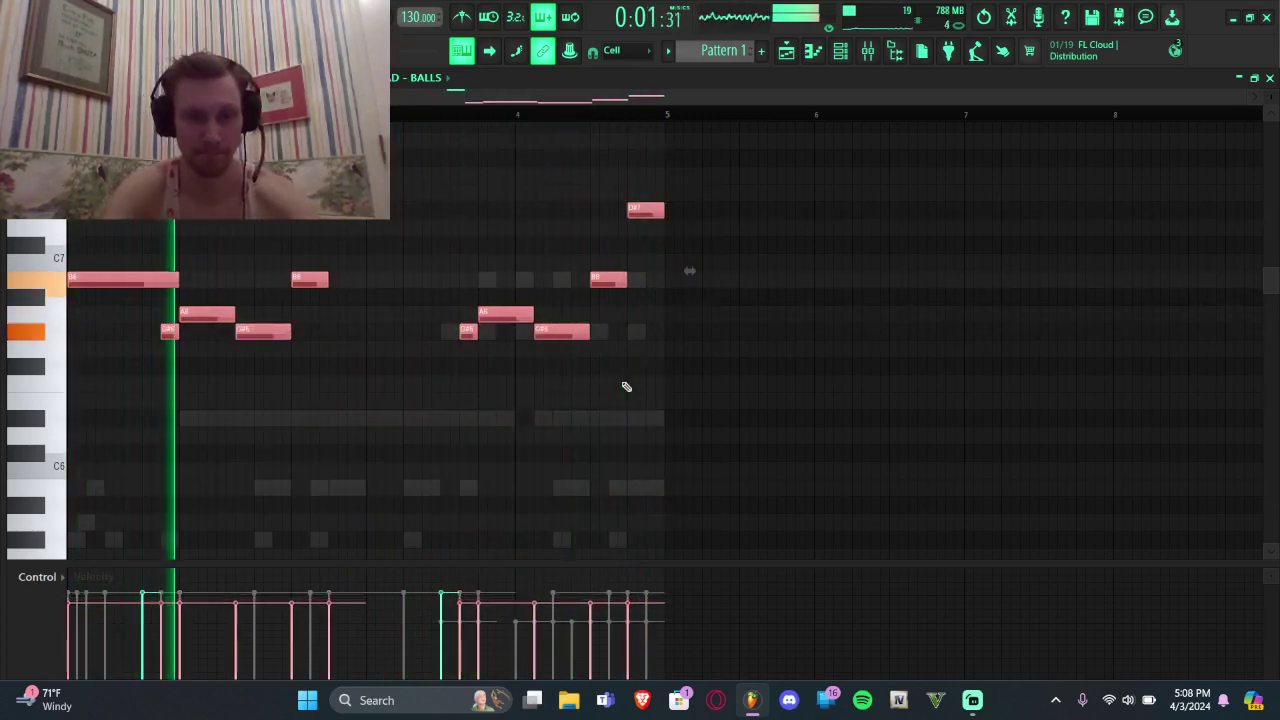
Step: Delete the Serum #2 channel and clone the Serum channel as its replacement
click(857, 57)
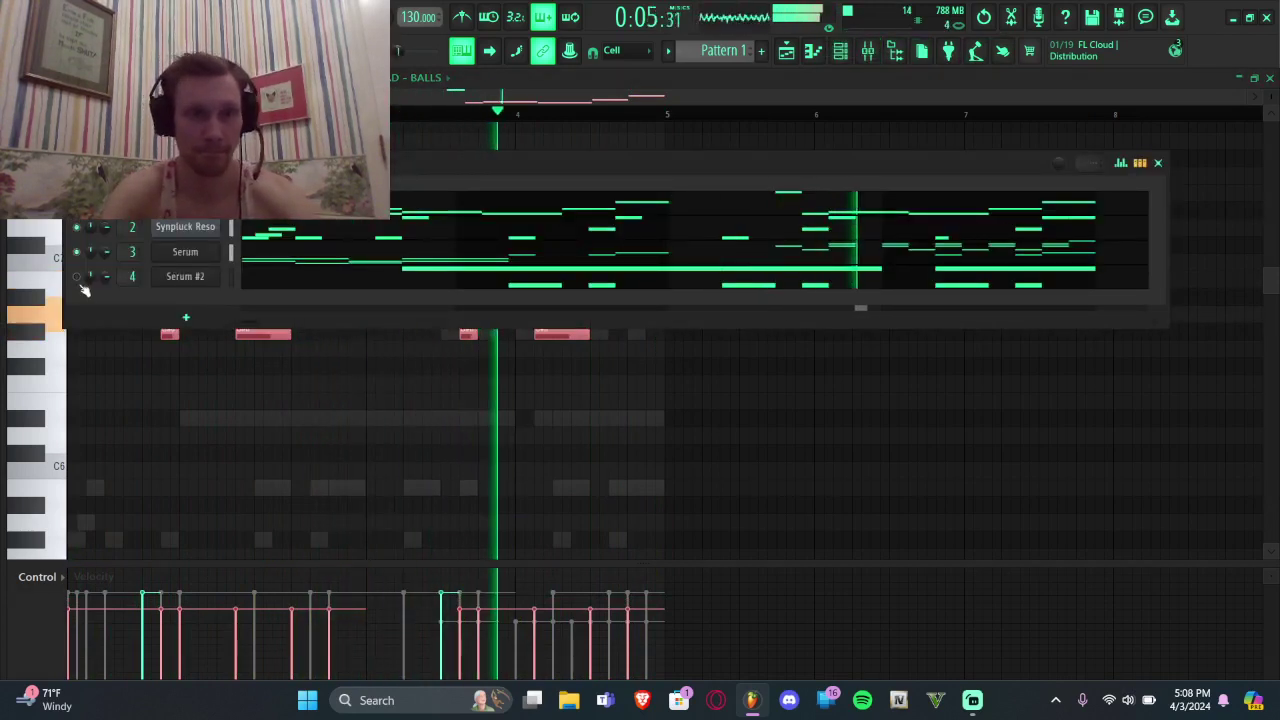
right_click(169, 284)
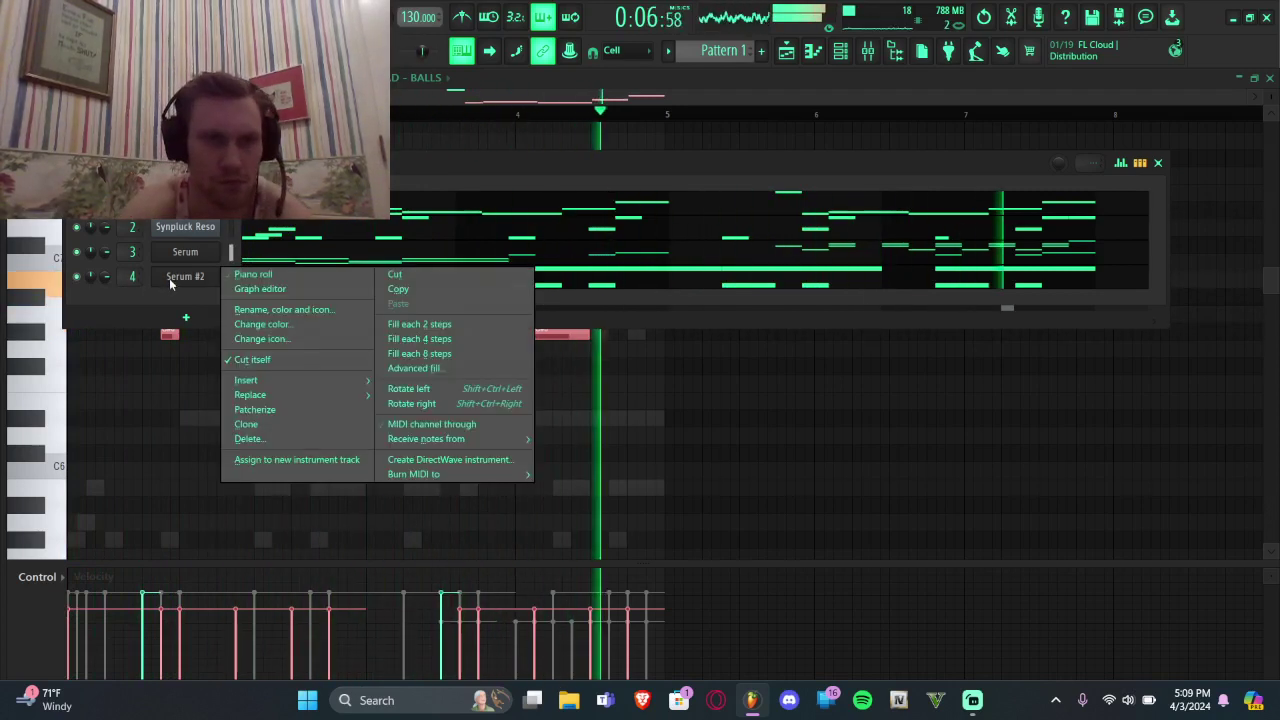
click(249, 438)
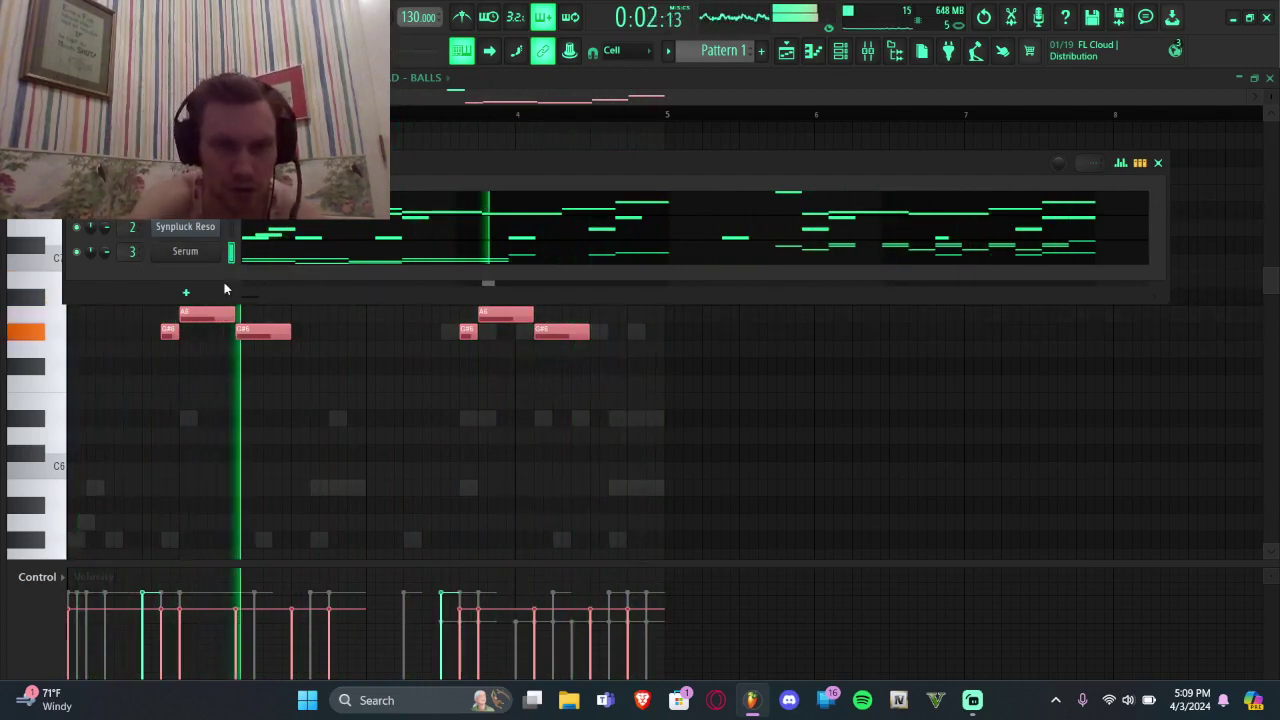
key(alt+c)
drag(350, 265, 338, 346)
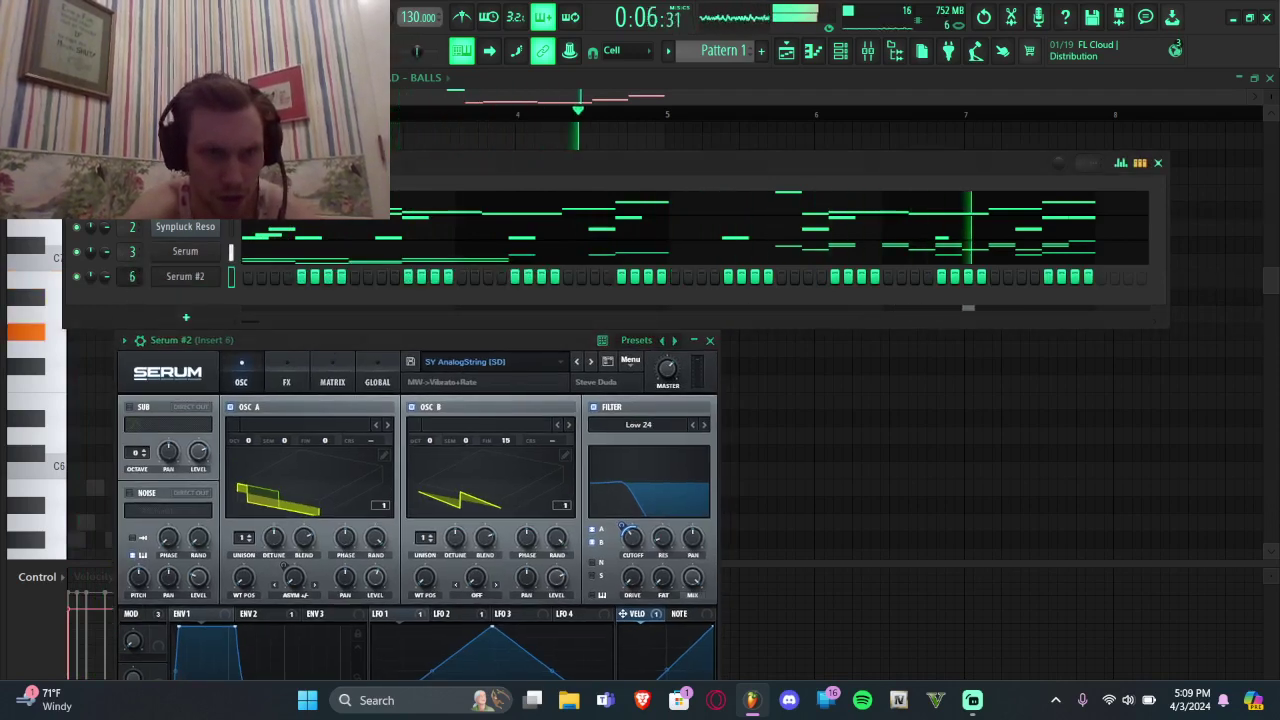
Step: Replace the Serum #2 channel with FLEX and load the Synpluck Dual preset from the Mobile Synth Pluck pack
right_click(176, 284)
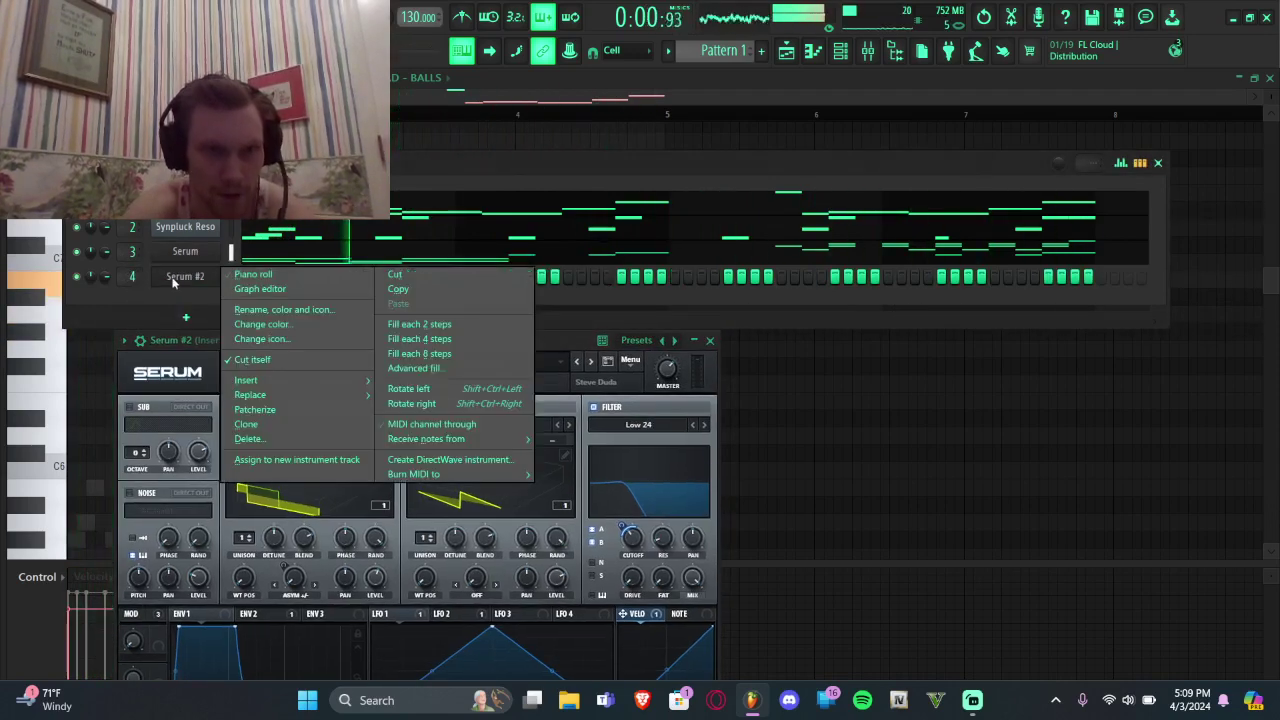
mouse_move(253, 396)
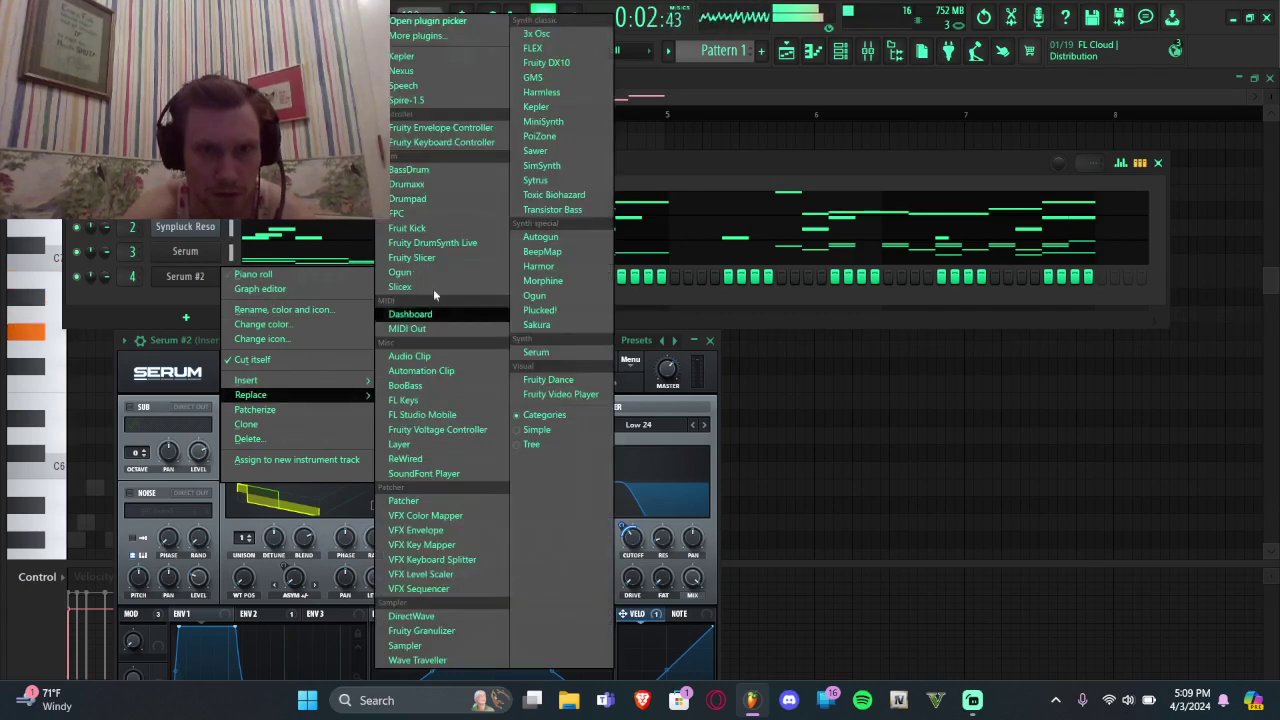
click(568, 48)
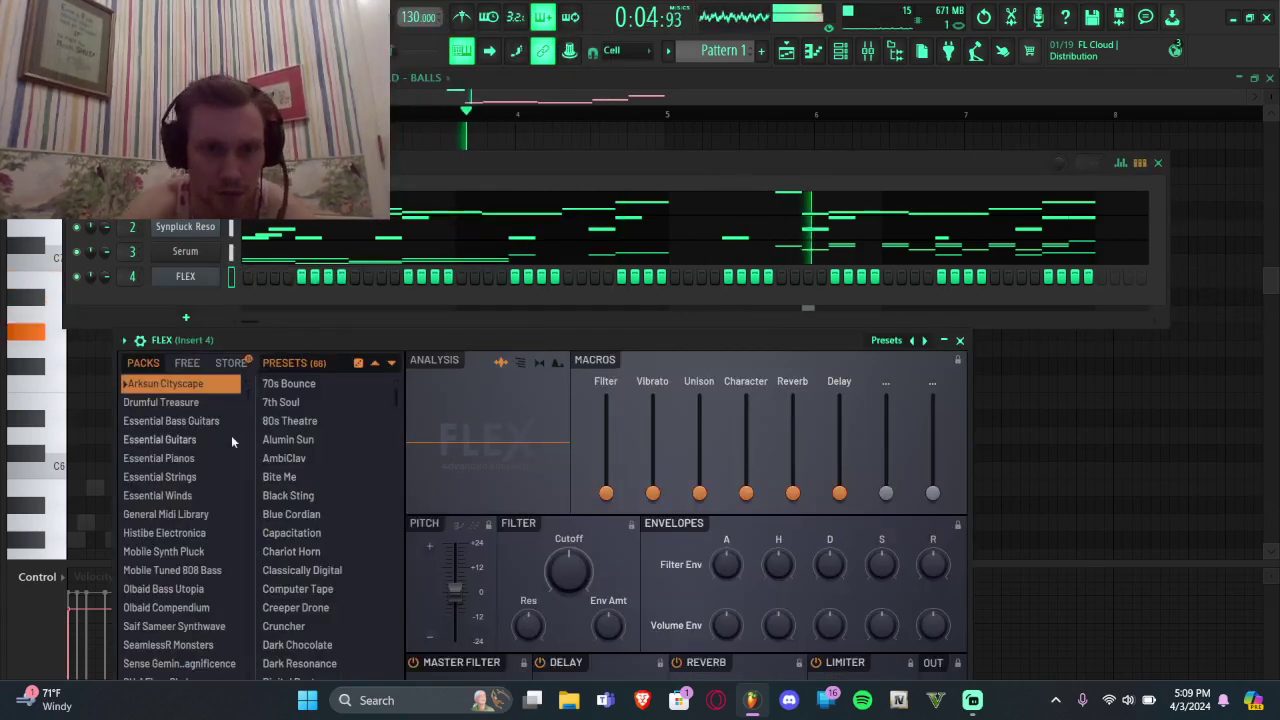
click(170, 556)
click(291, 530)
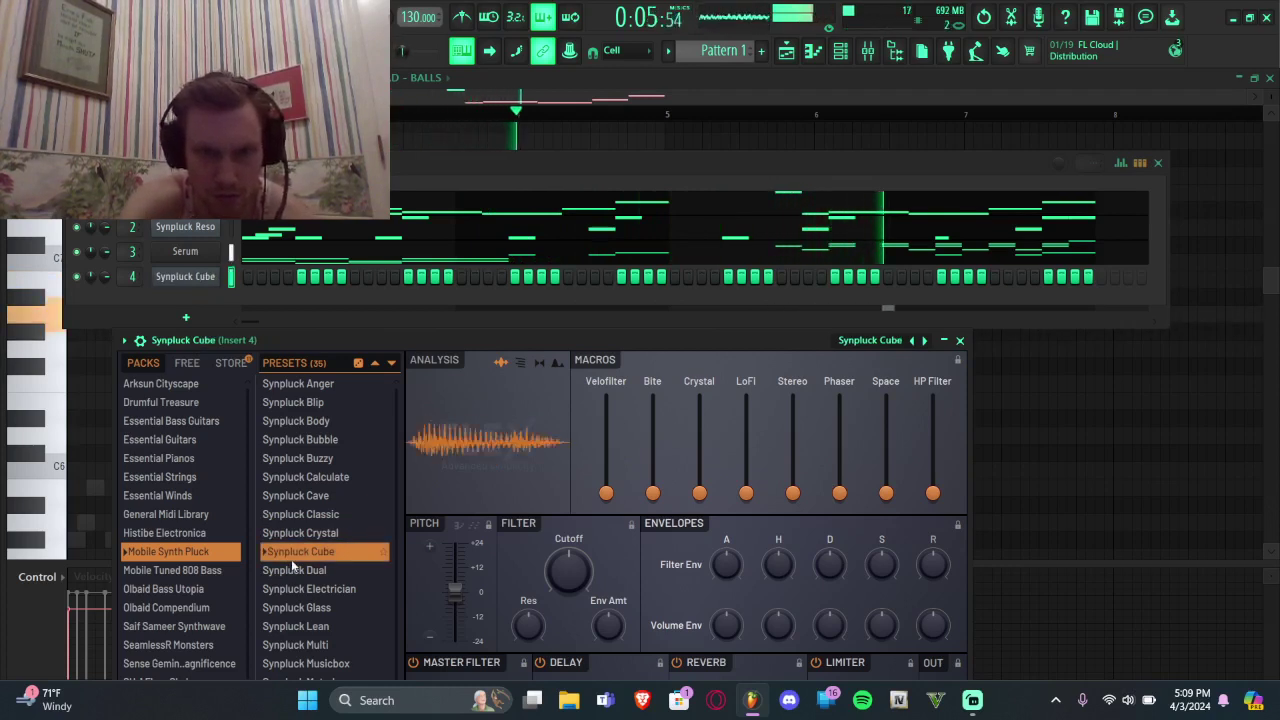
click(291, 571)
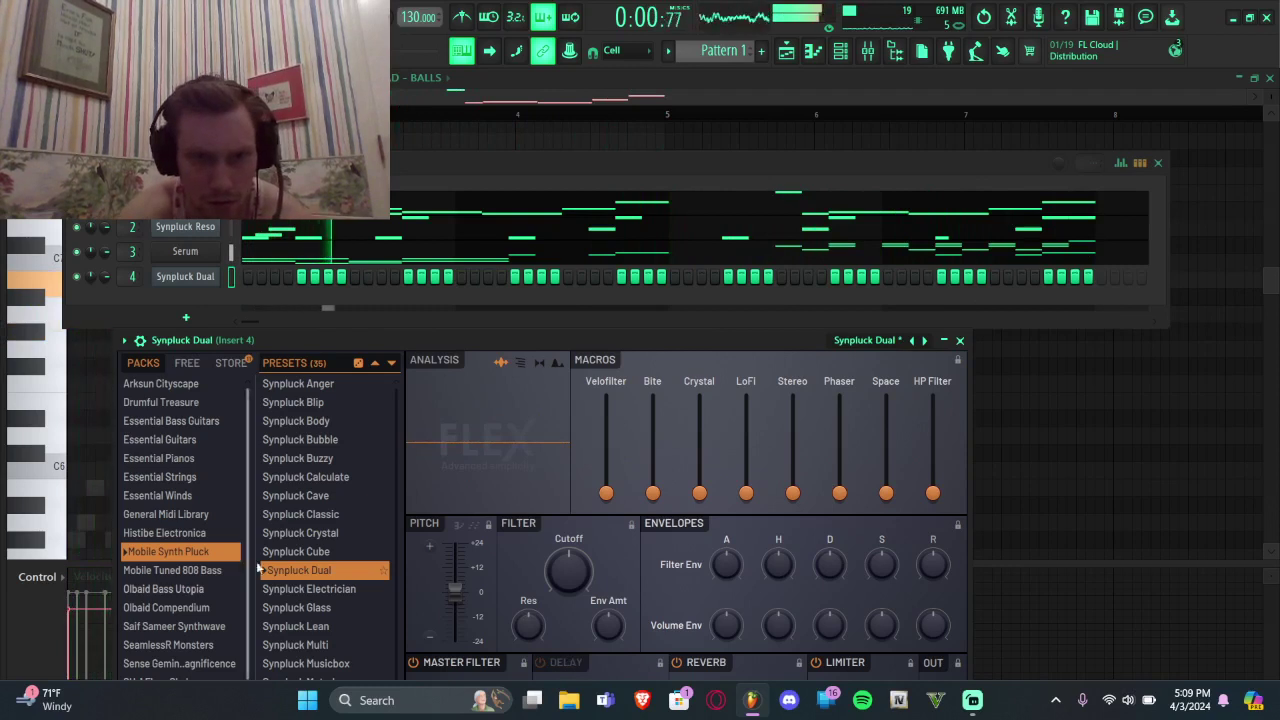
click(295, 551)
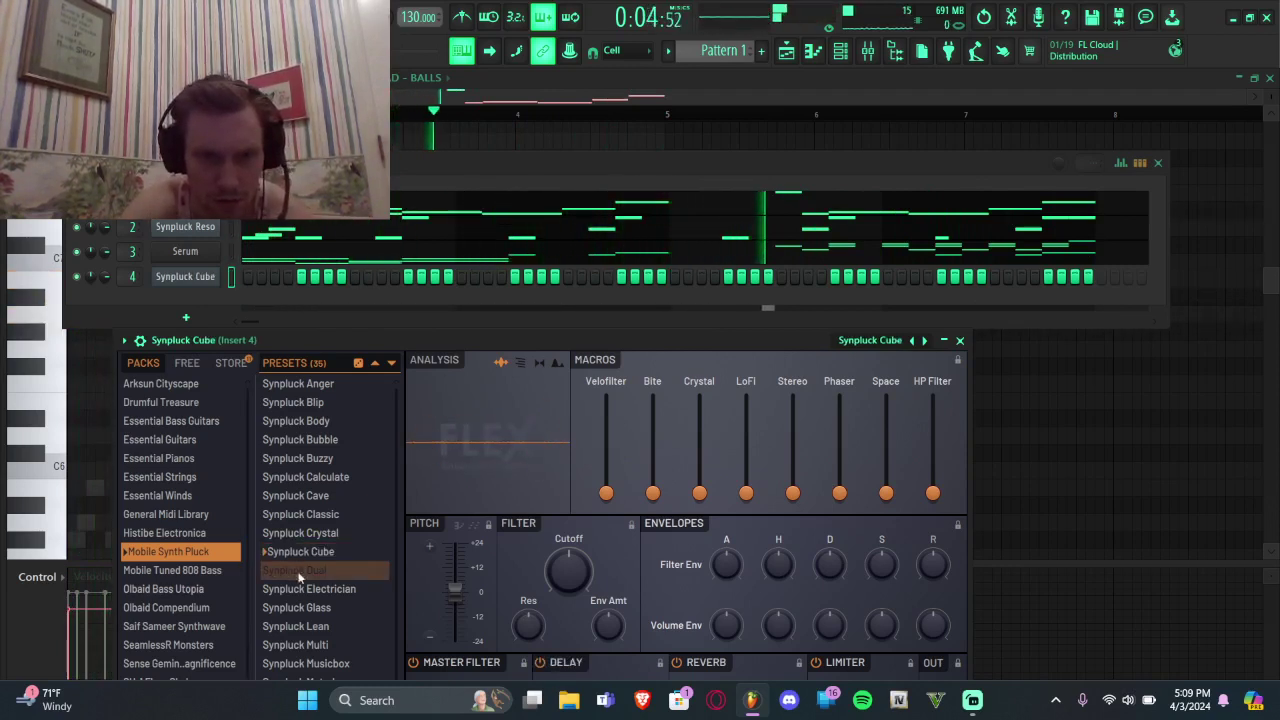
Step: Open the Synpluck Dual channel in the piano roll and enter short G#5, A5 and B5 notes at the start of bar 2
right_click(200, 285)
click(244, 288)
right_click(213, 280)
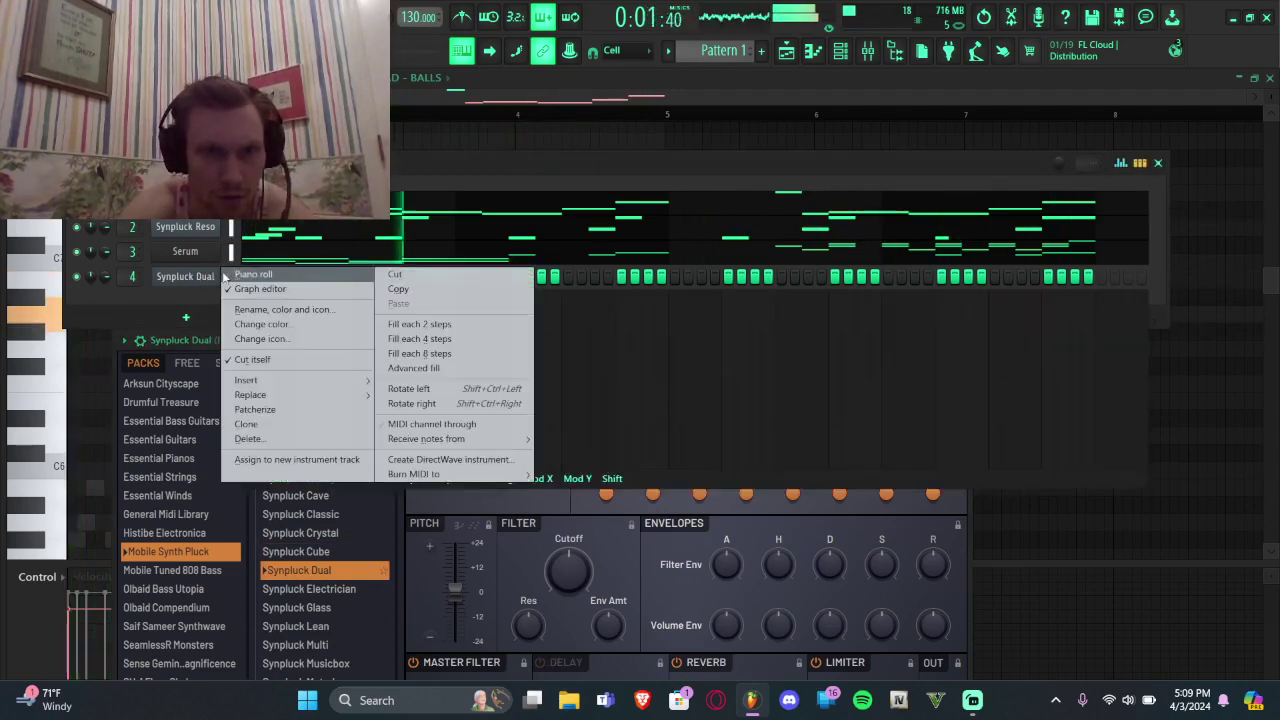
click(227, 273)
key(space)
scroll(232, 278, down, 4)
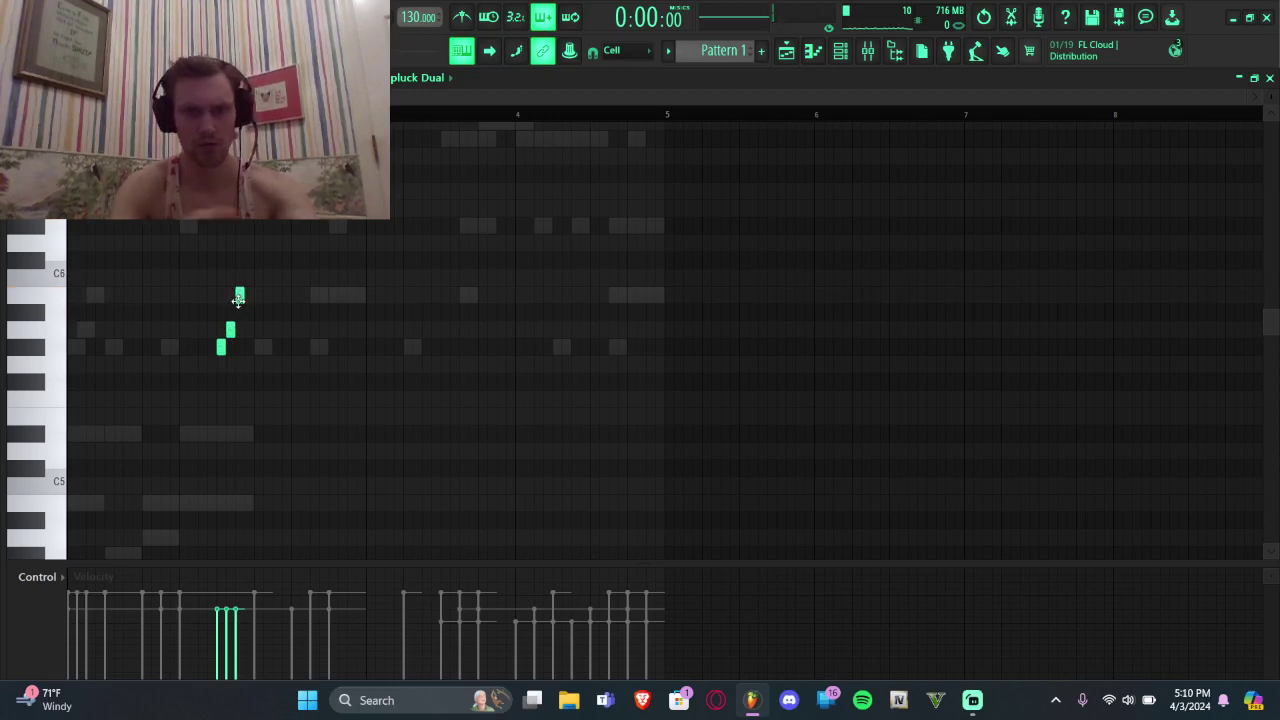
Step: Lower the first Synpluck Dual note in bar 2 from G#5 to D#5 and play the pattern
drag(257, 271, 154, 434)
key(Down)
key(Down)
key(Down)
key(Down)
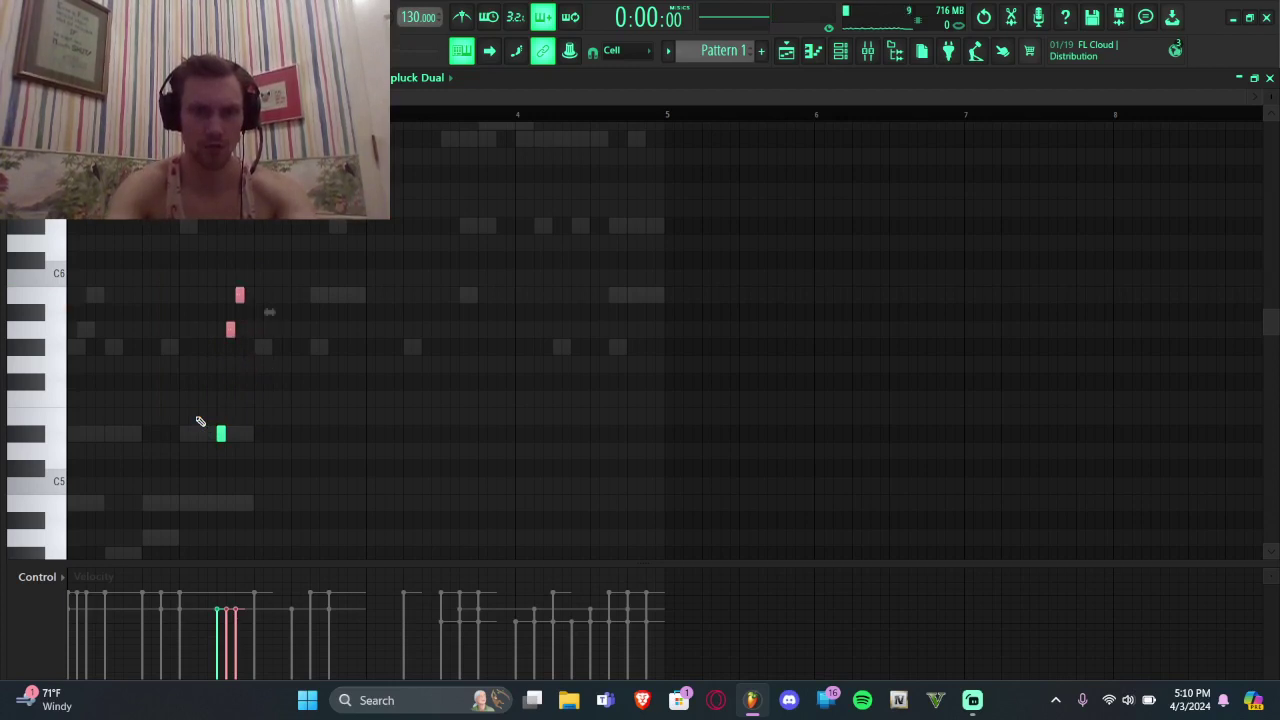
key(space)
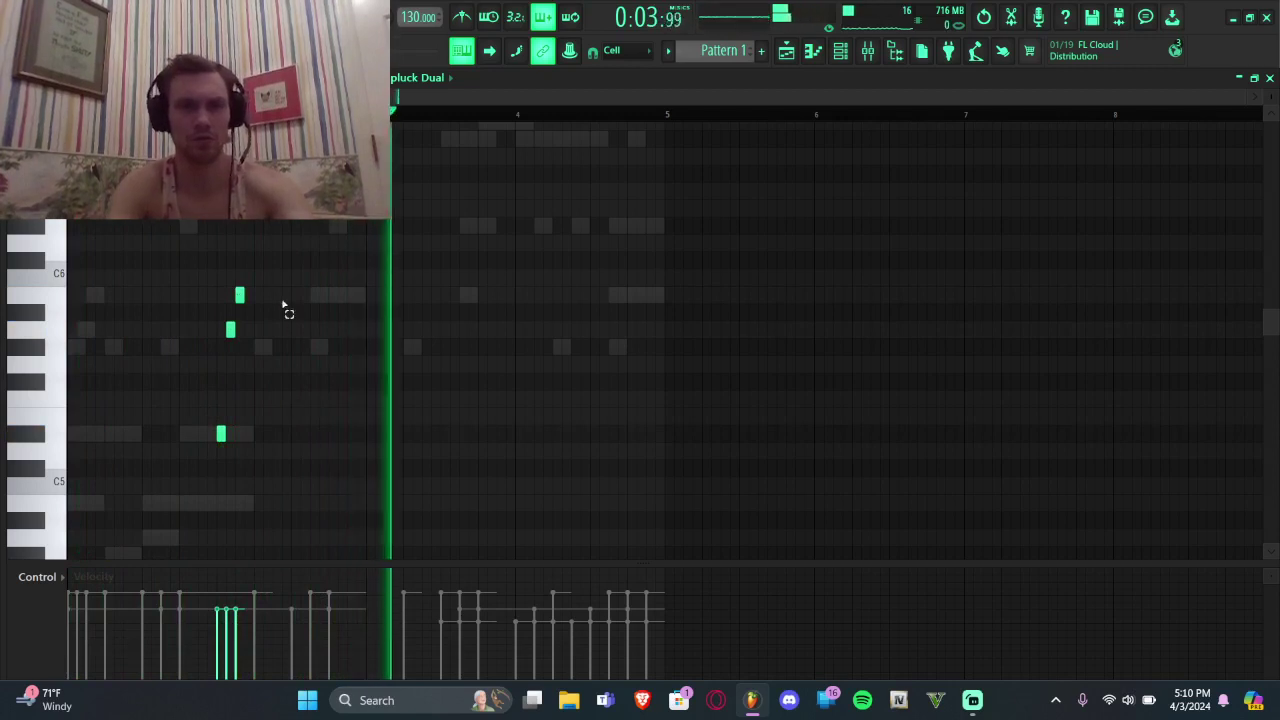
Step: Duplicate the D#5, A5 and B5 group twice and lower the third group's A5 to G#5
key(ctrl+b)
key(ctrl+b)
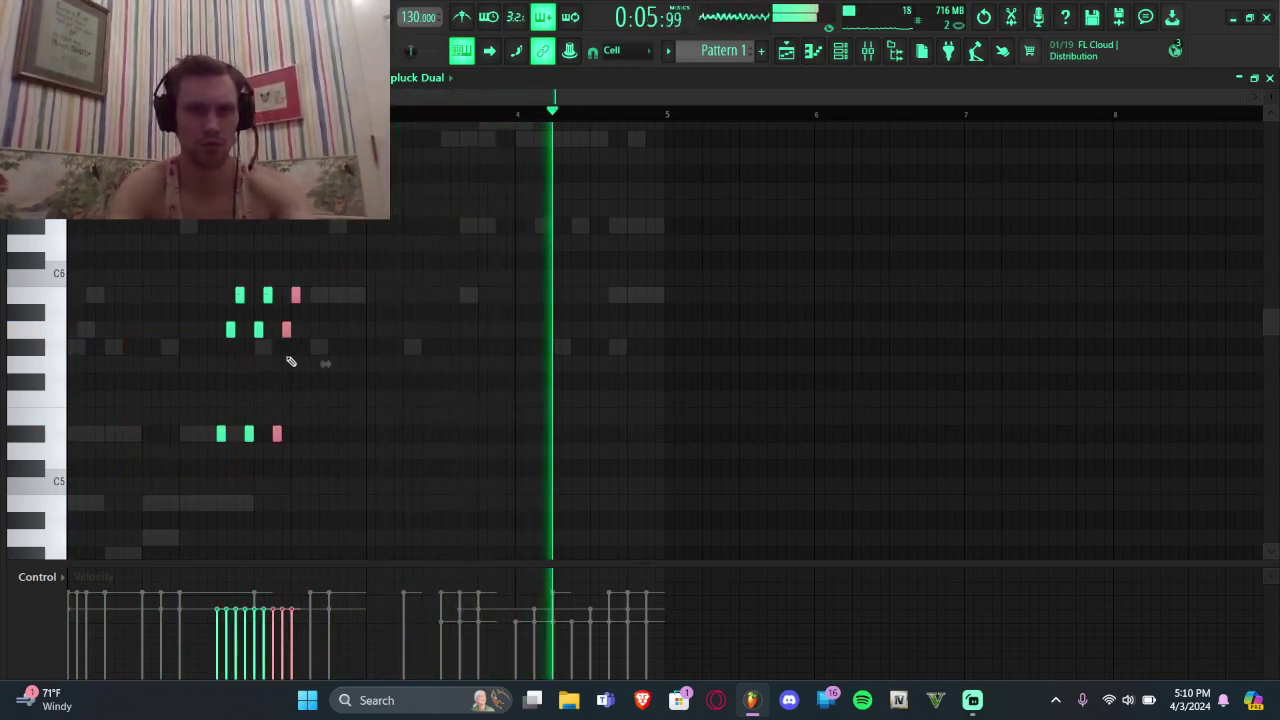
ctrl+click(289, 354)
drag(285, 330, 285, 347)
Step: Space the three-note groups one beat apart in bar 2 and duplicate the last group to fill beat 4
drag(331, 271, 283, 457)
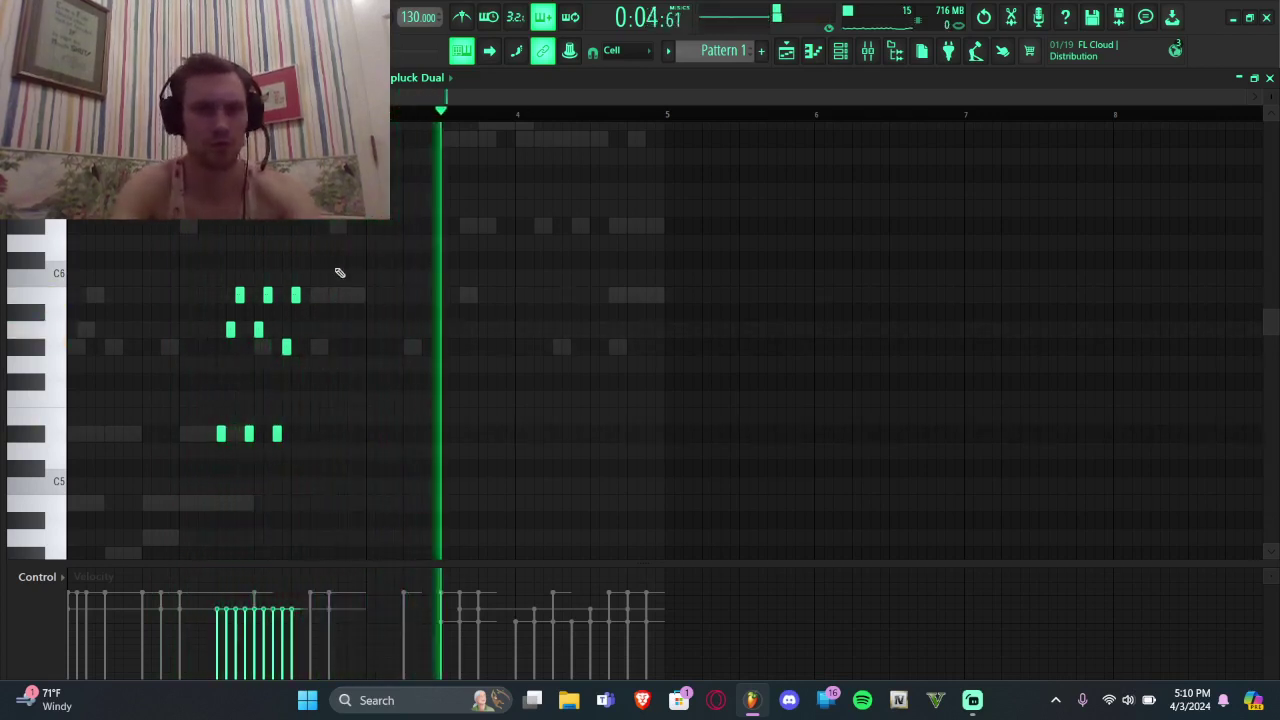
drag(346, 237, 255, 493)
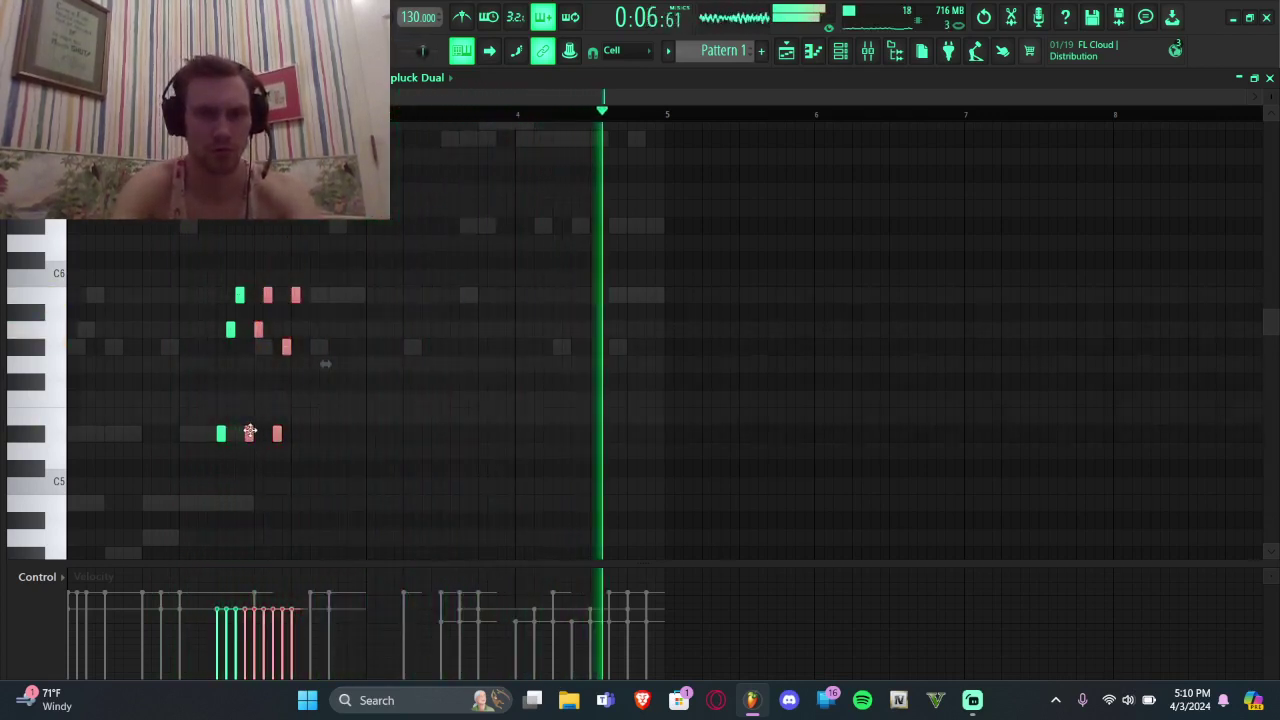
drag(248, 433, 257, 433)
mouse_move(360, 235)
mouse_down()
mouse_move(286, 423)
mouse_move(334, 443)
mouse_up()
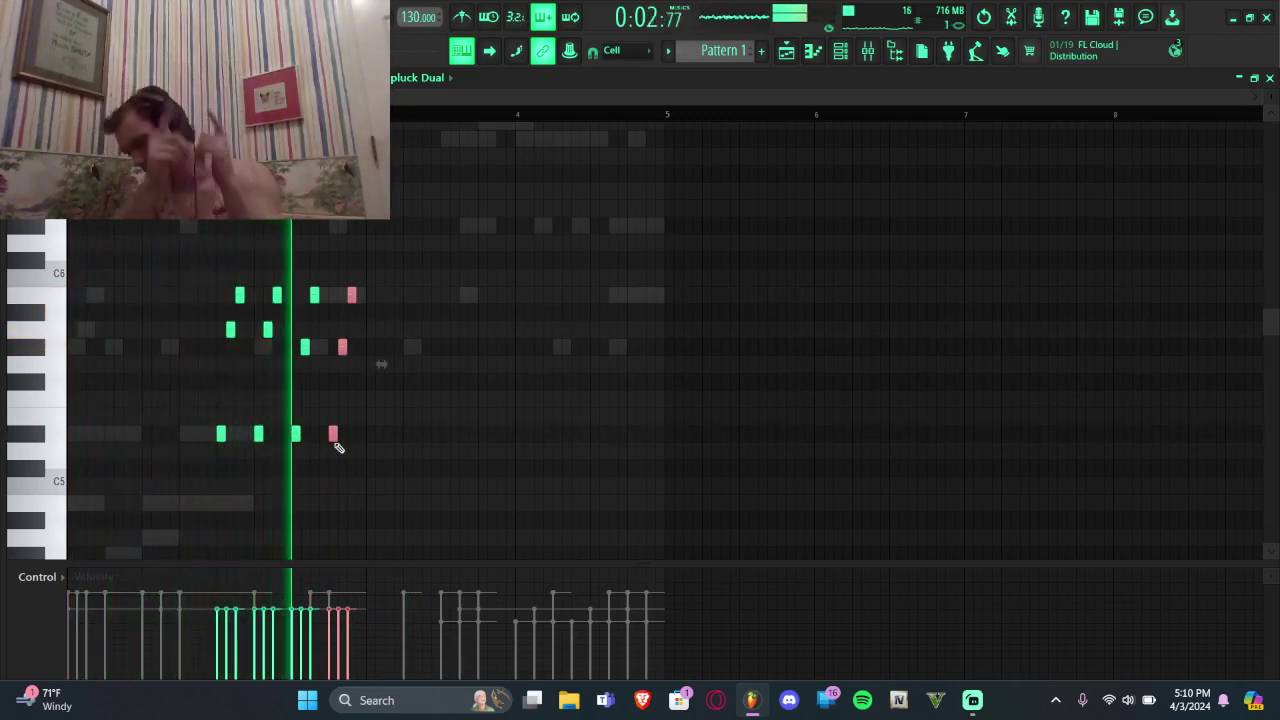
ctrl+click(419, 369)
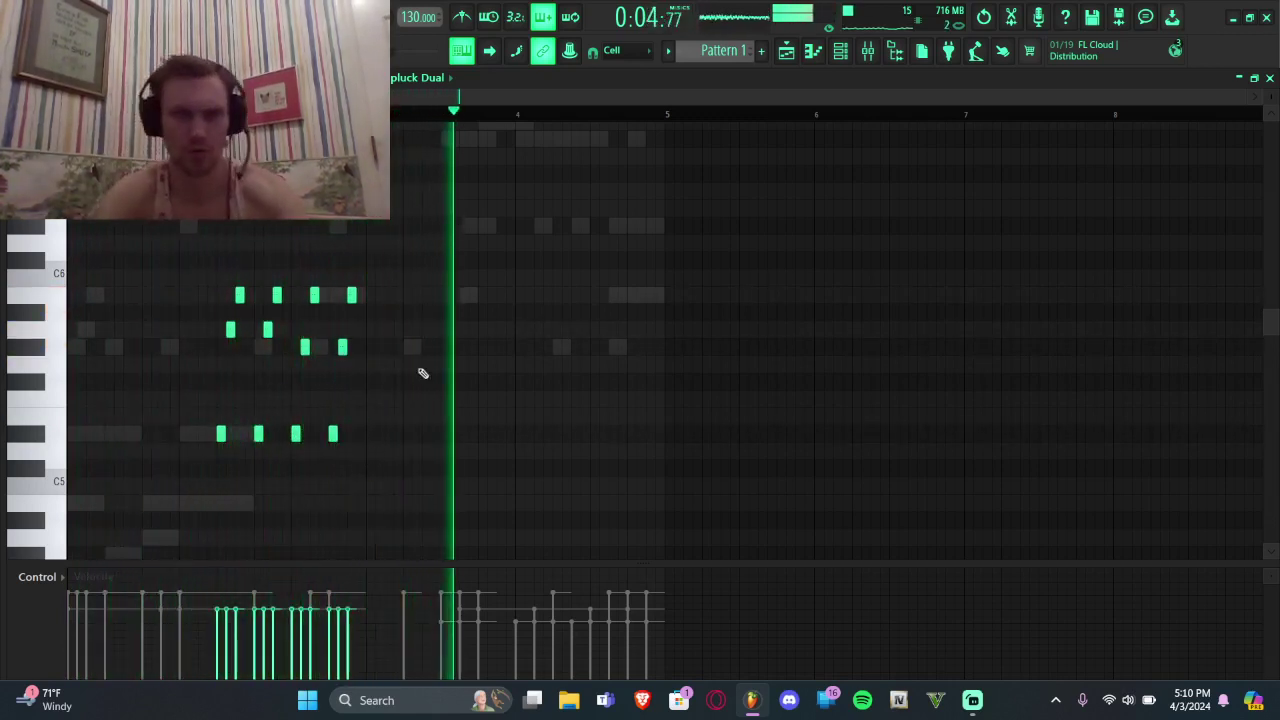
Step: Copy all bar 2 notes to bar 4 and raise the original bar 2 notes by one octave
key(ctrl+a)
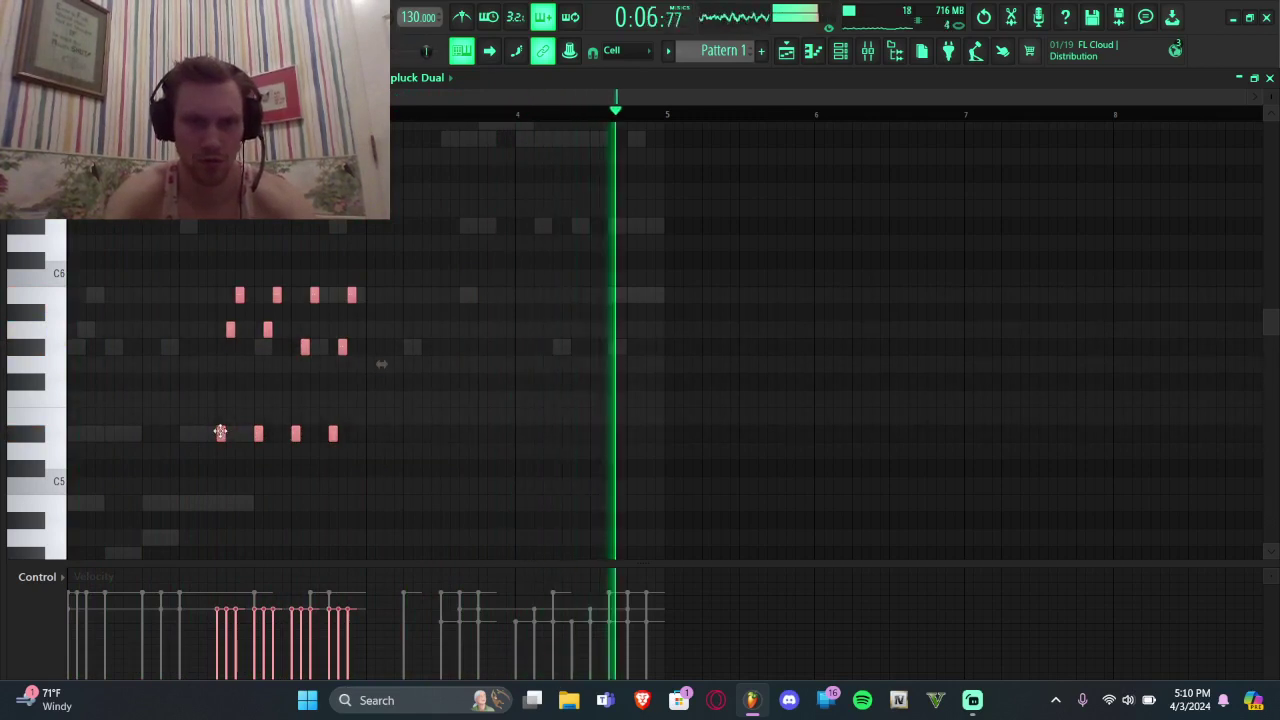
drag(221, 432, 528, 433)
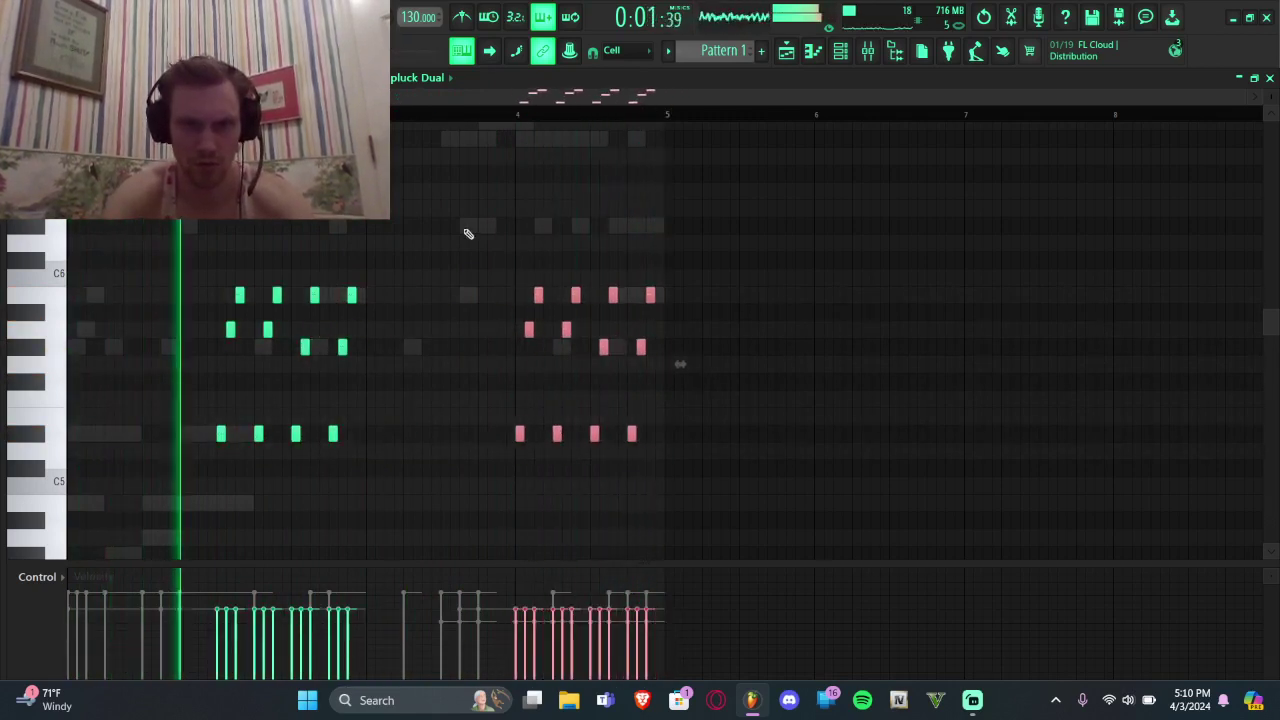
drag(453, 217, 139, 600)
key(ctrl+Up)
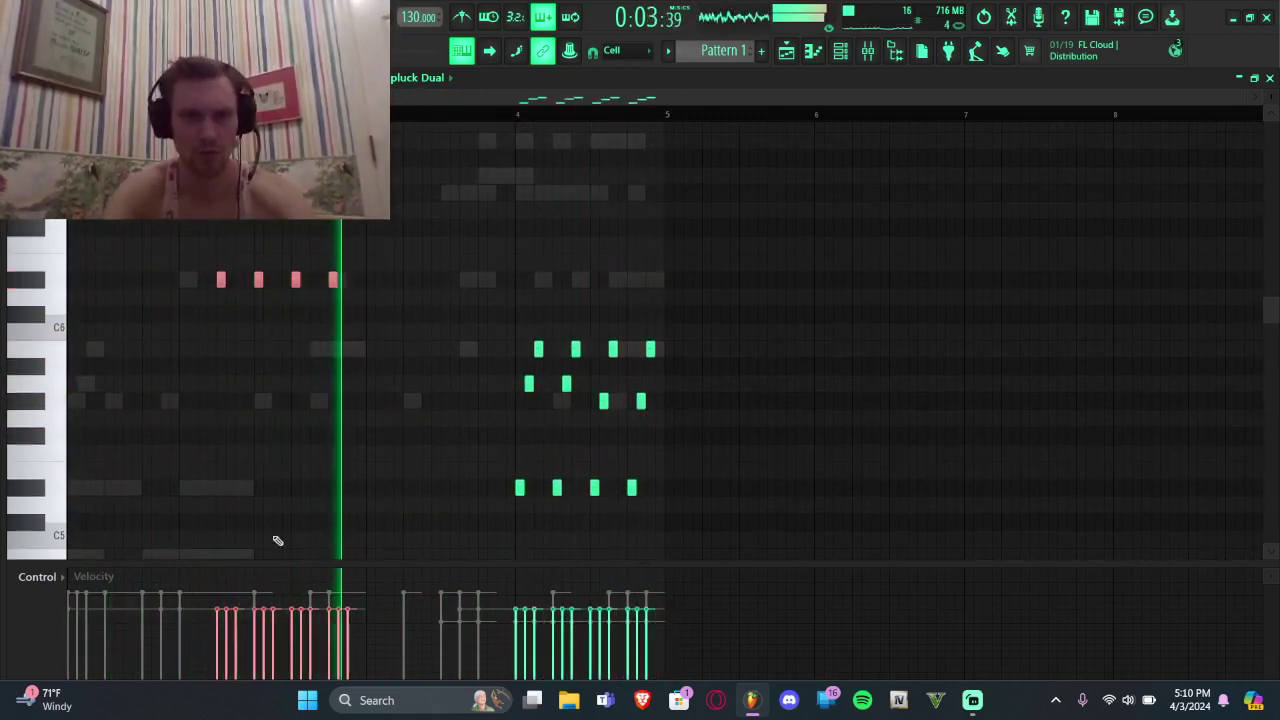
Step: Raise the velocity of the Synpluck Dual notes in bar 2 and bar 4
scroll(317, 531, up, 5)
scroll(190, 540, down, 13)
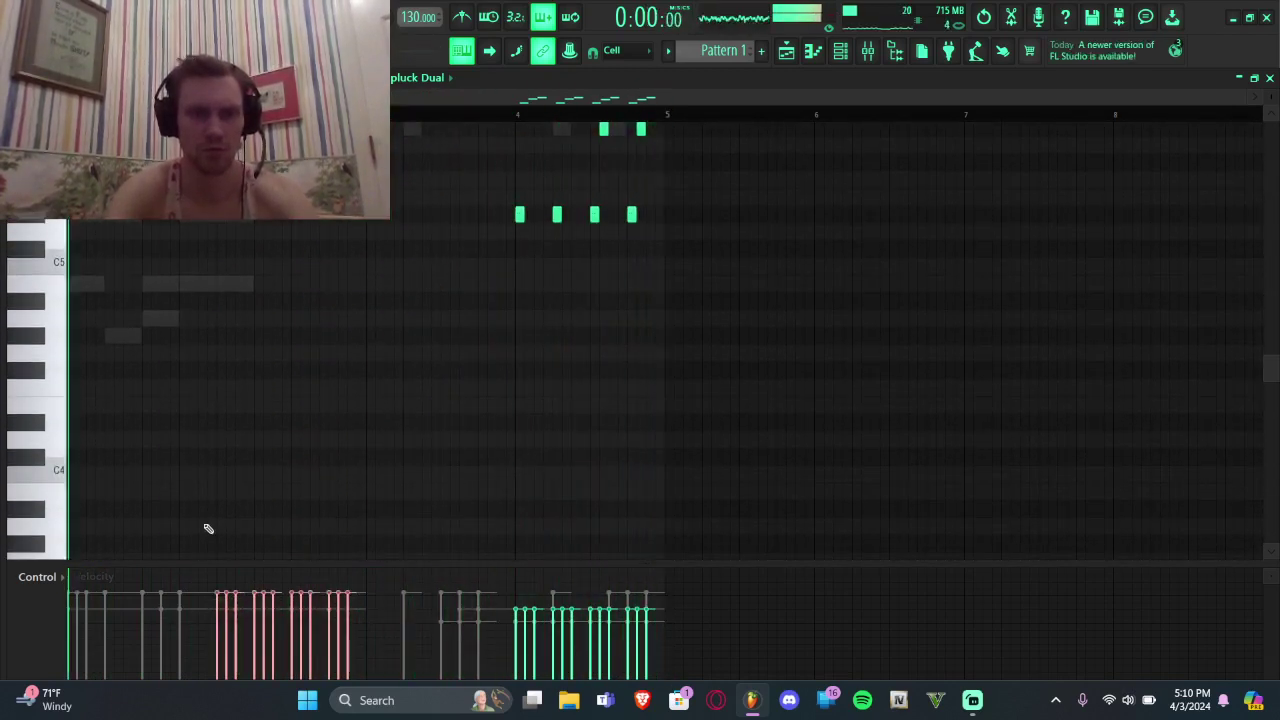
scroll(700, 309, up, 6)
drag(740, 232, 518, 550)
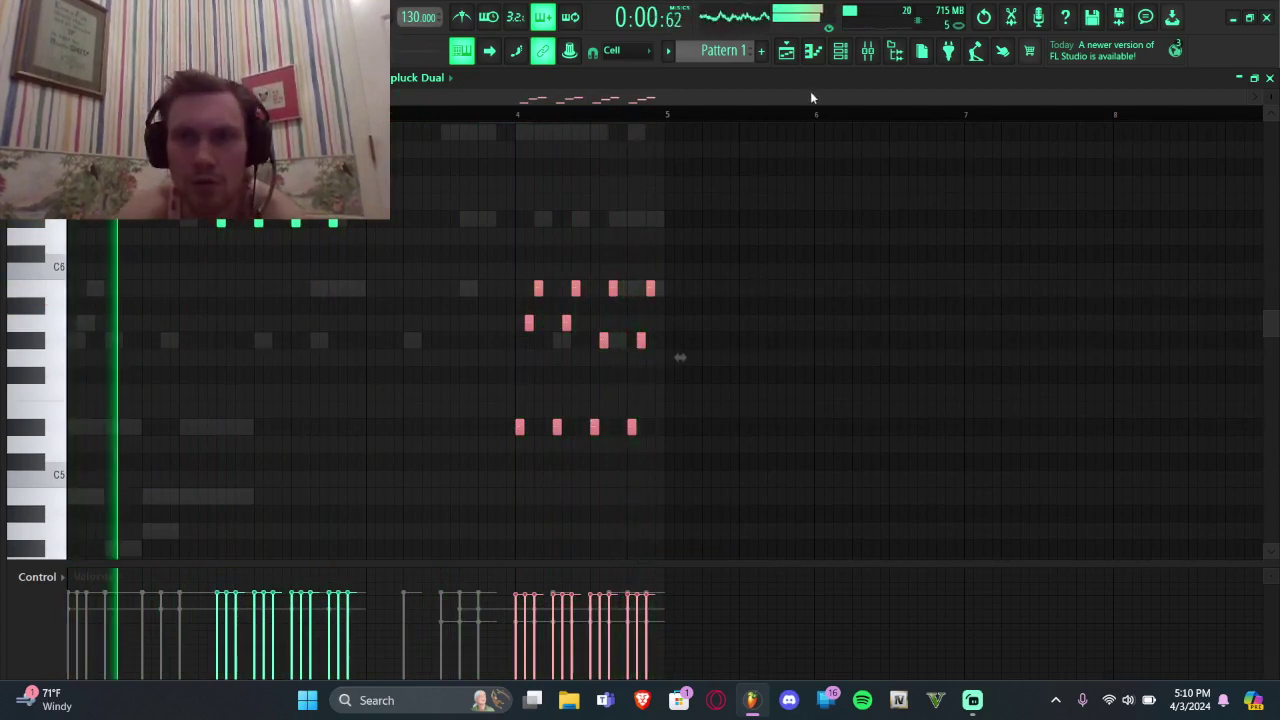
Step: Insert a Fruity DX10 channel between Serum and Synpluck Dual in the channel rack
click(840, 50)
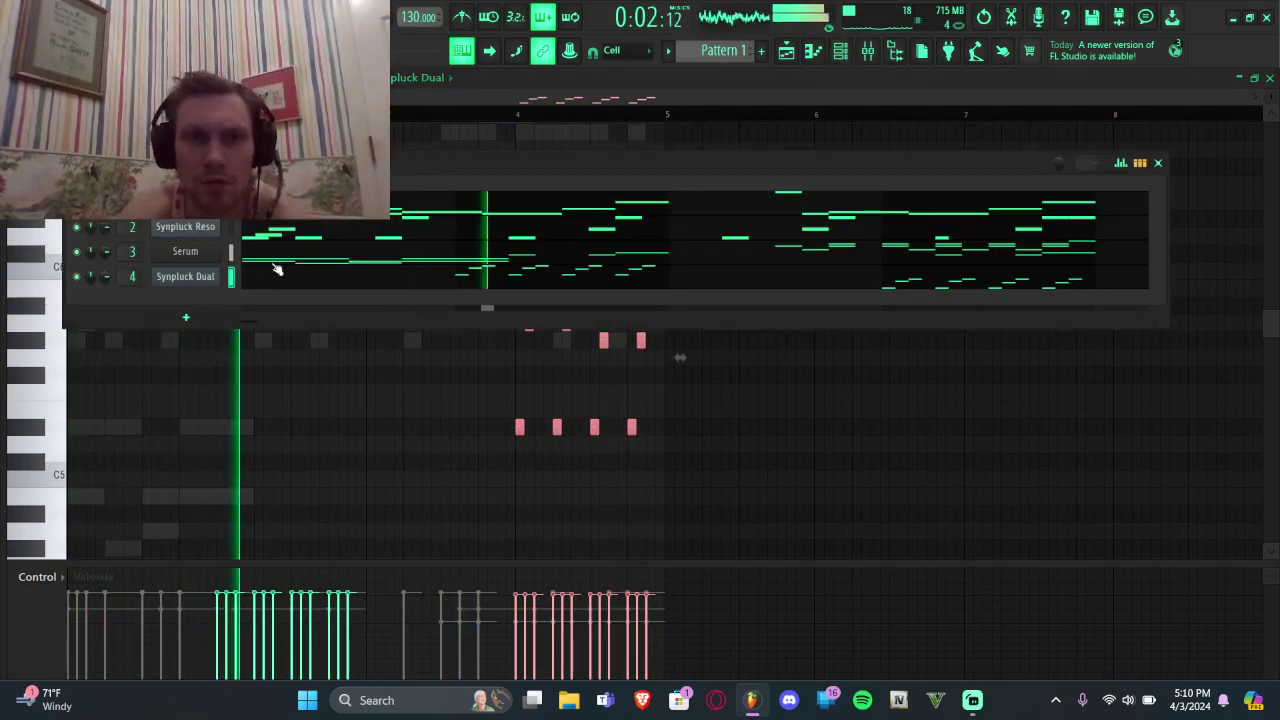
right_click(214, 277)
mouse_move(281, 380)
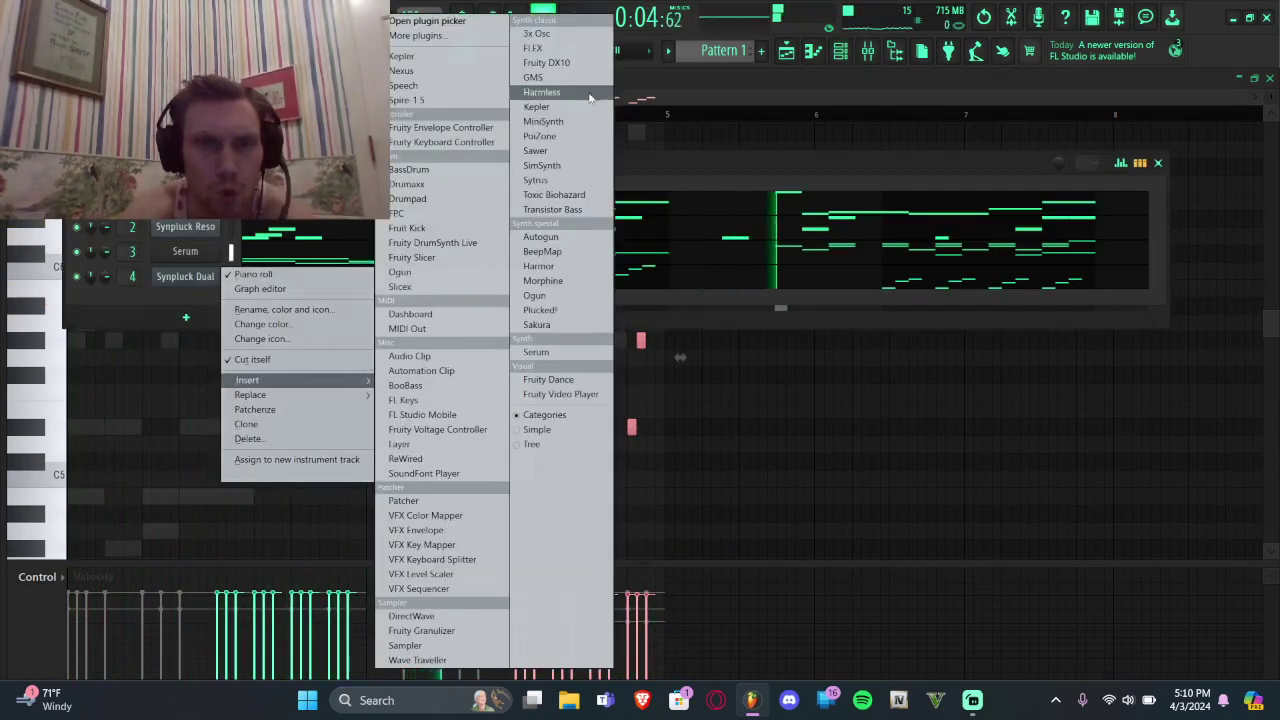
click(555, 62)
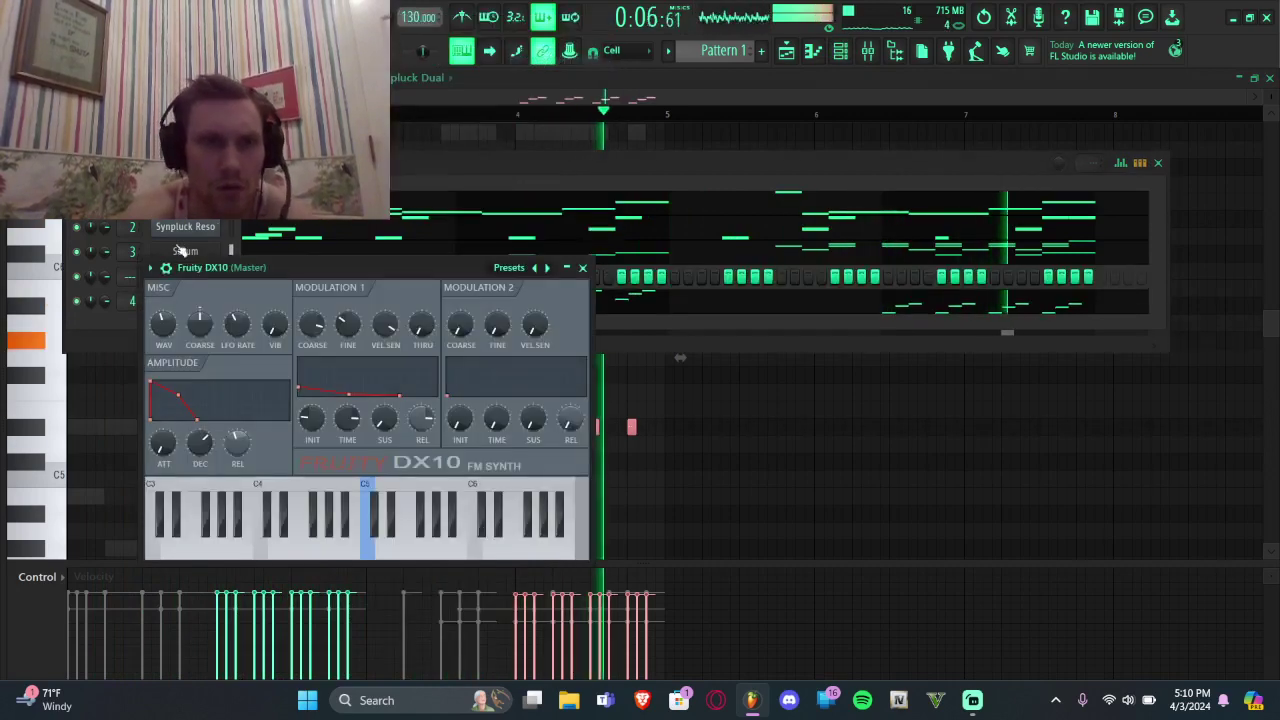
Step: Replace the Fruity DX10 channel with Serum and load the BA Angry Boss [JL] preset
right_click(200, 276)
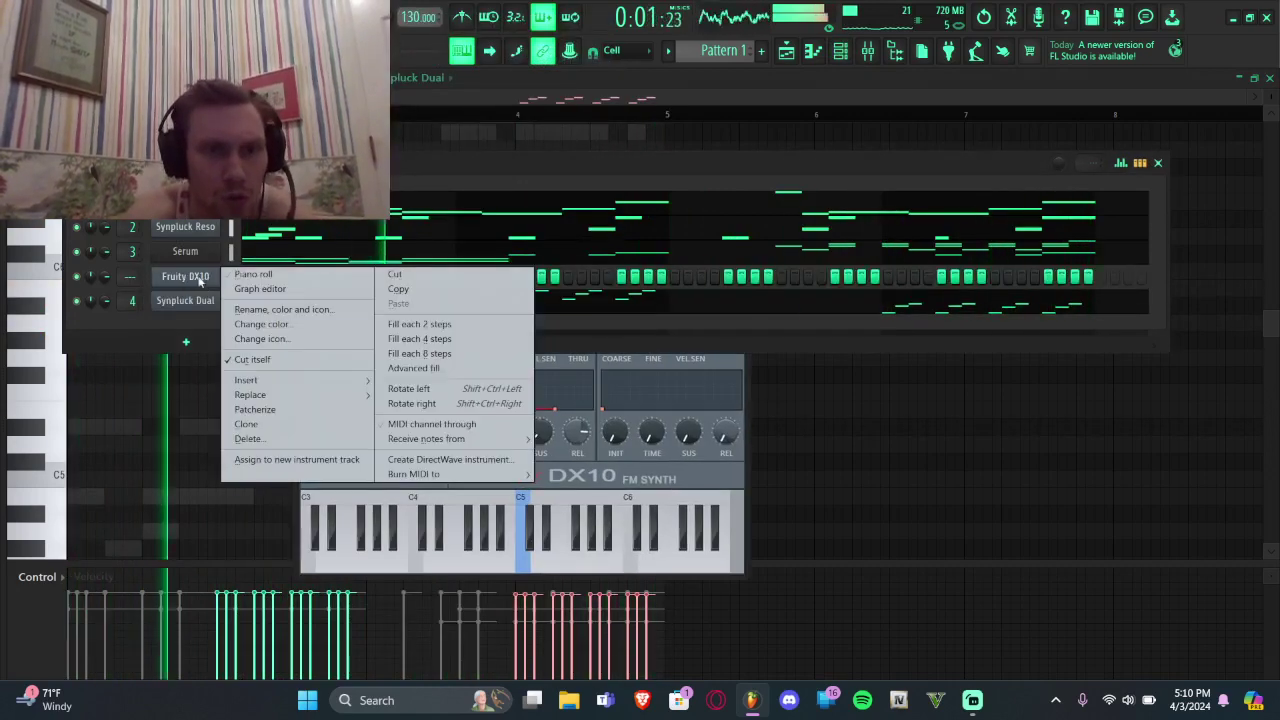
mouse_move(252, 396)
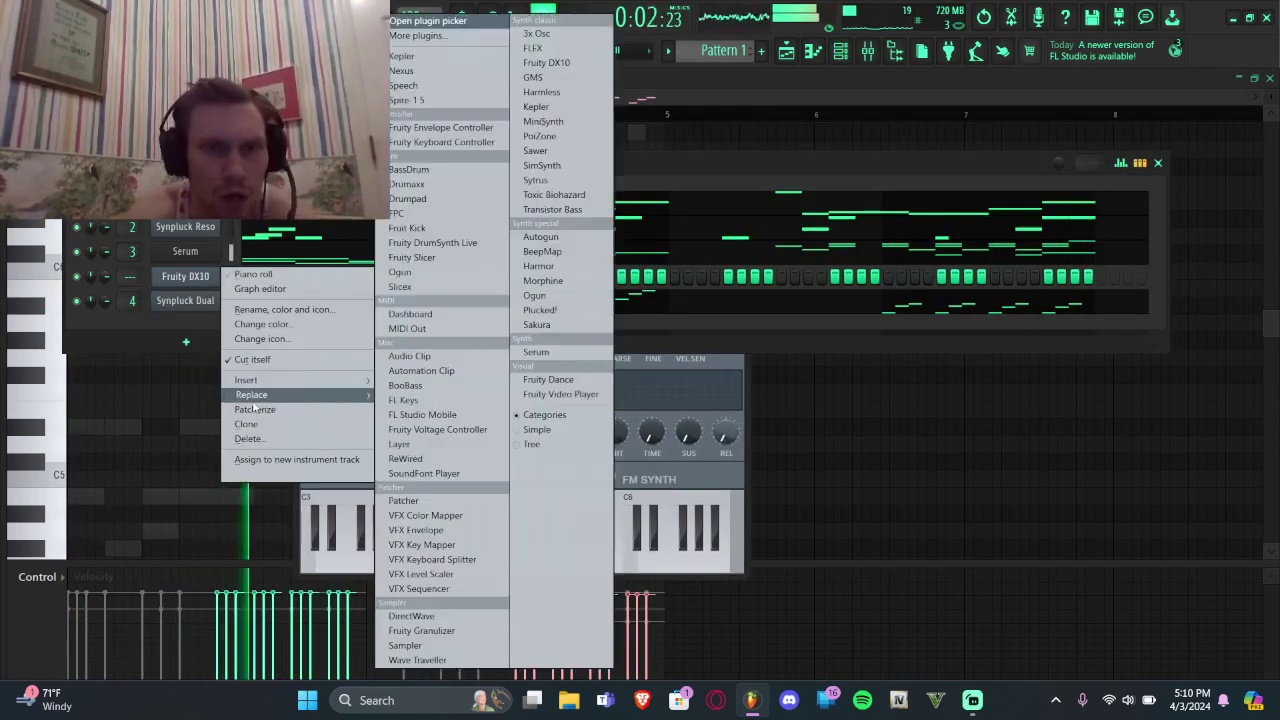
click(537, 353)
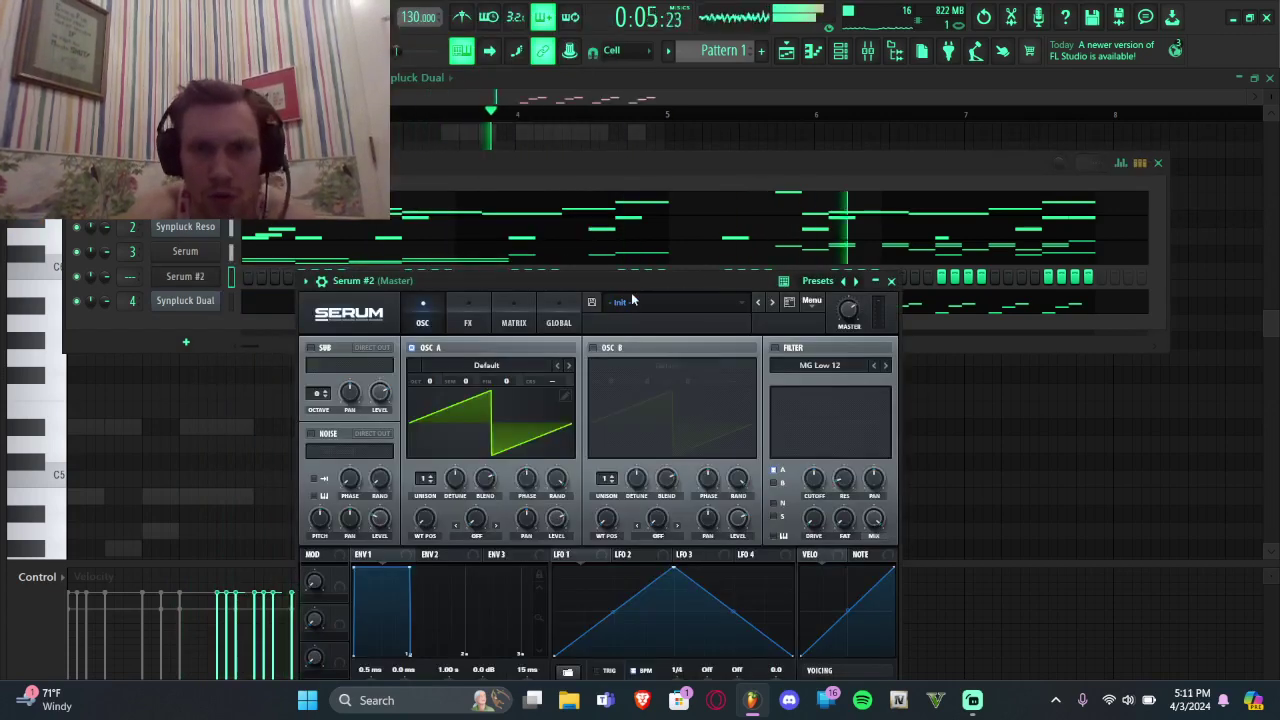
click(634, 302)
mouse_move(655, 342)
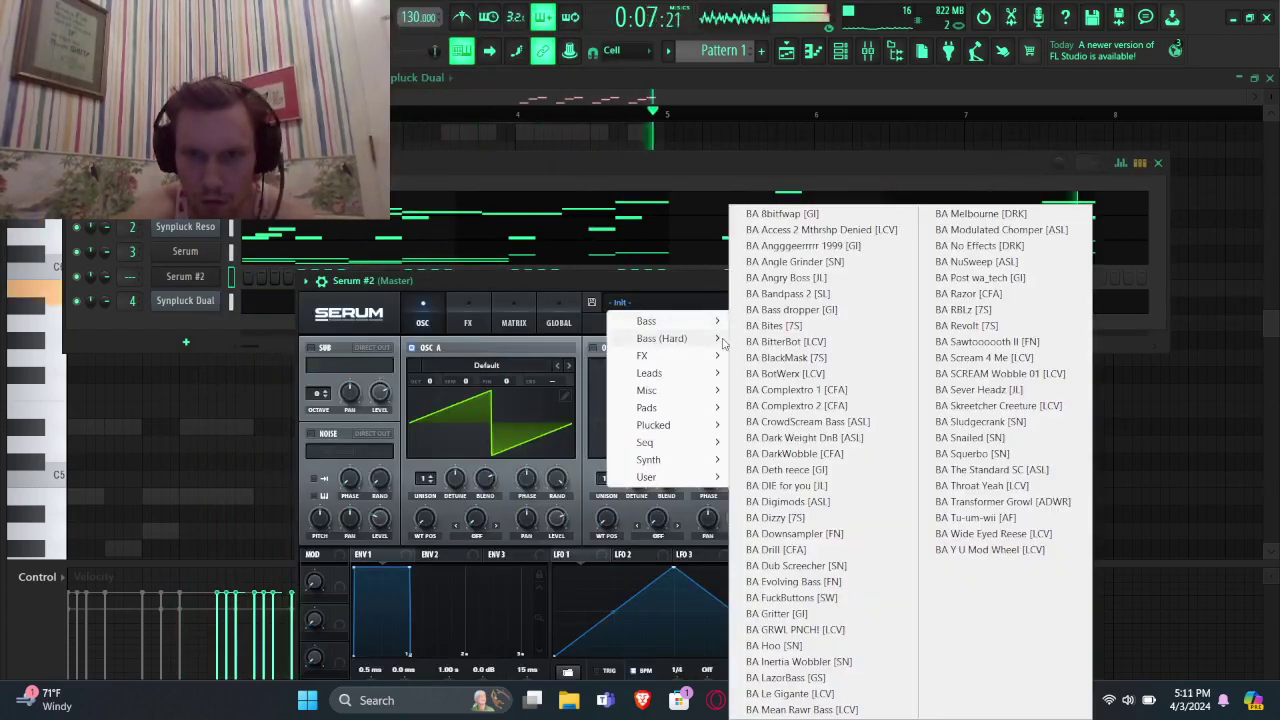
click(804, 277)
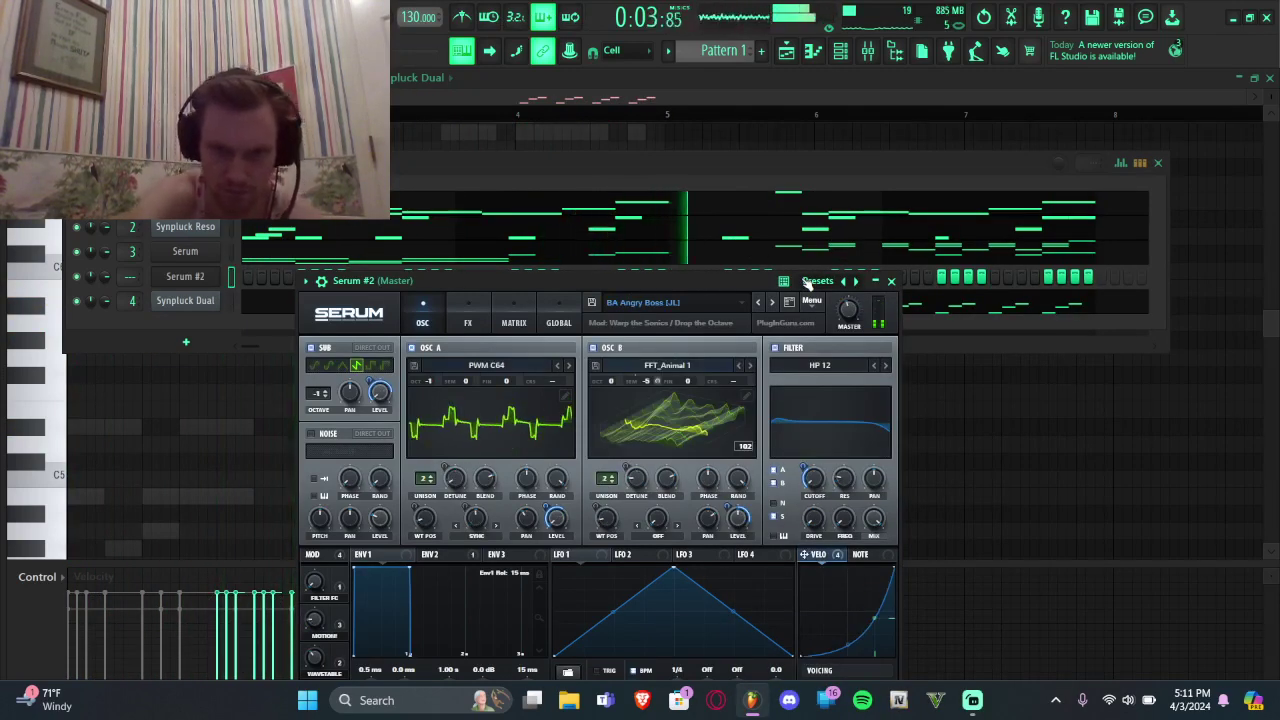
Step: Open the new Serum #2 bass channel in the piano roll
right_click(199, 277)
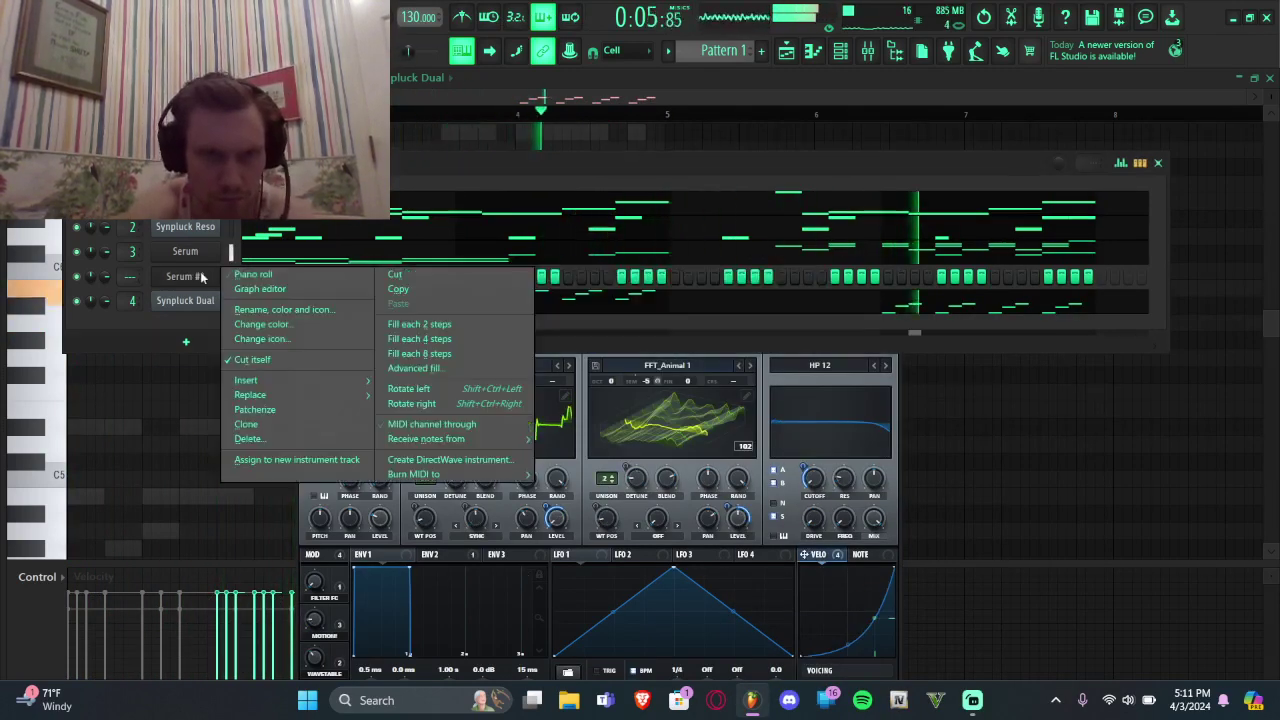
click(229, 273)
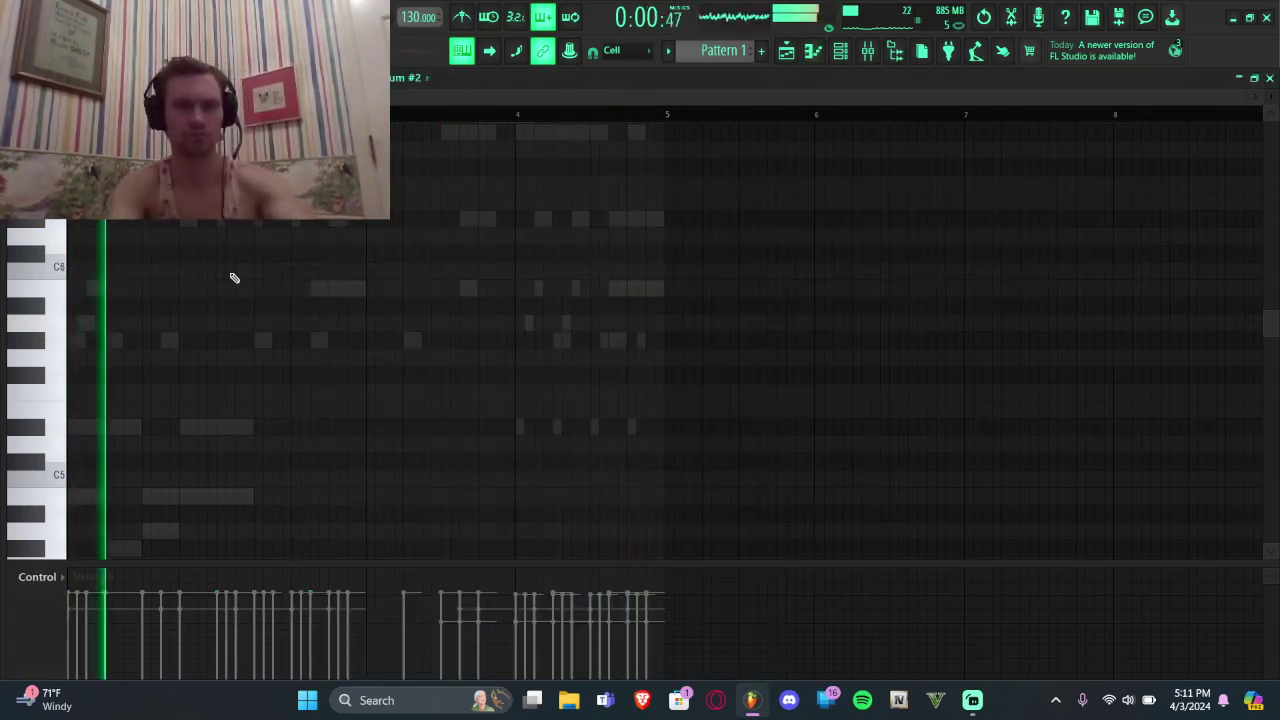
key(super+d)
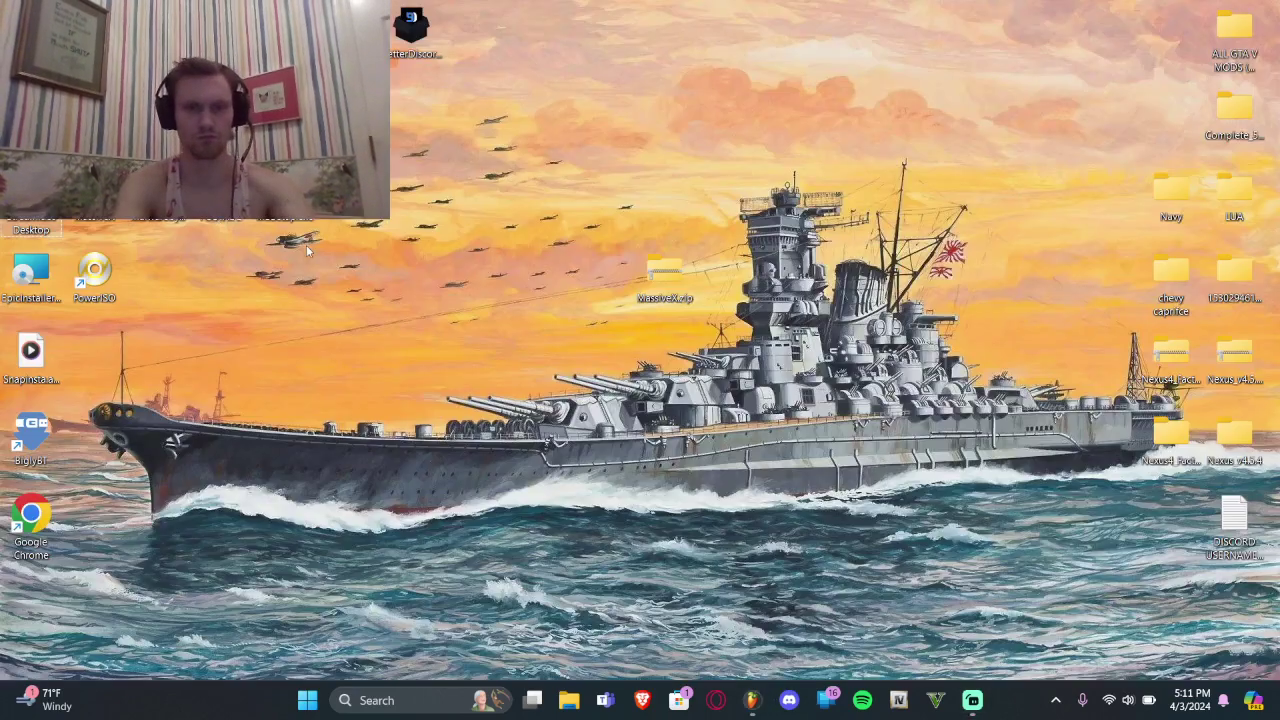
key(alt+Tab)
key(alt+Tab)
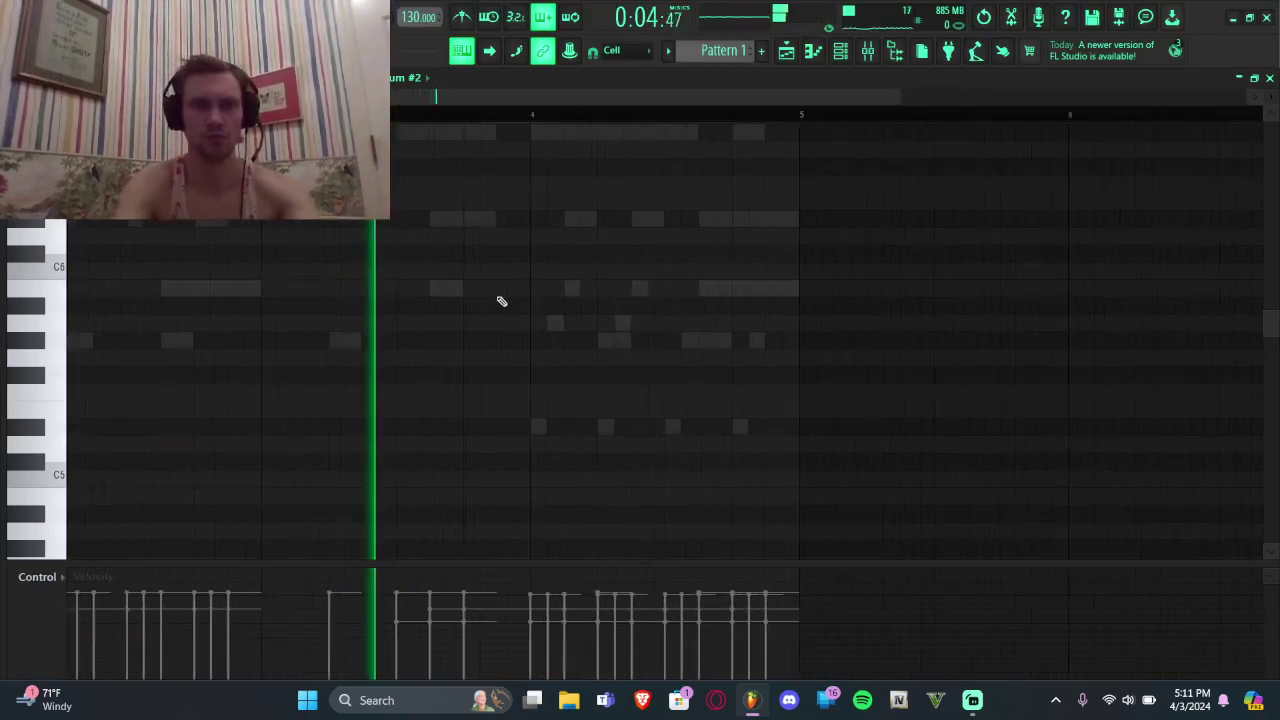
Step: Place a G#5, D#5 and longer A4 phrase at the end of bar 4 and copy it to the end of bar 2
scroll(502, 301, up, 1)
key(space)
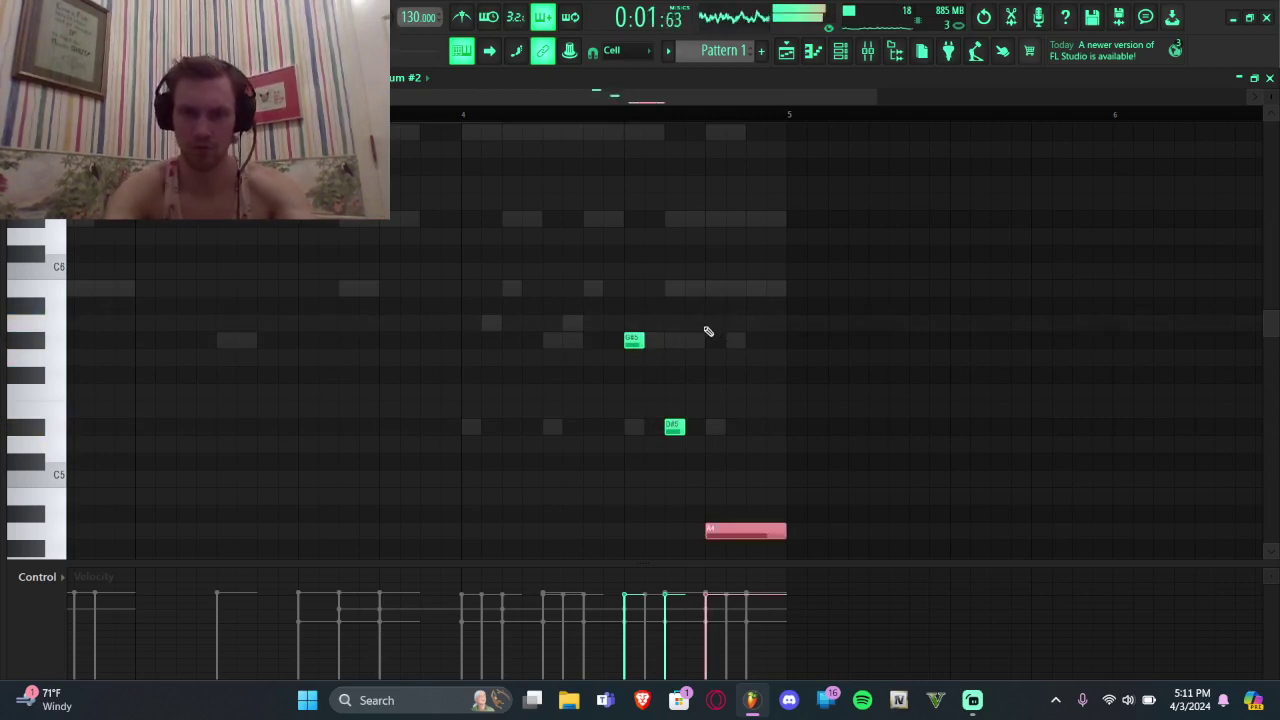
scroll(708, 331, down, 3)
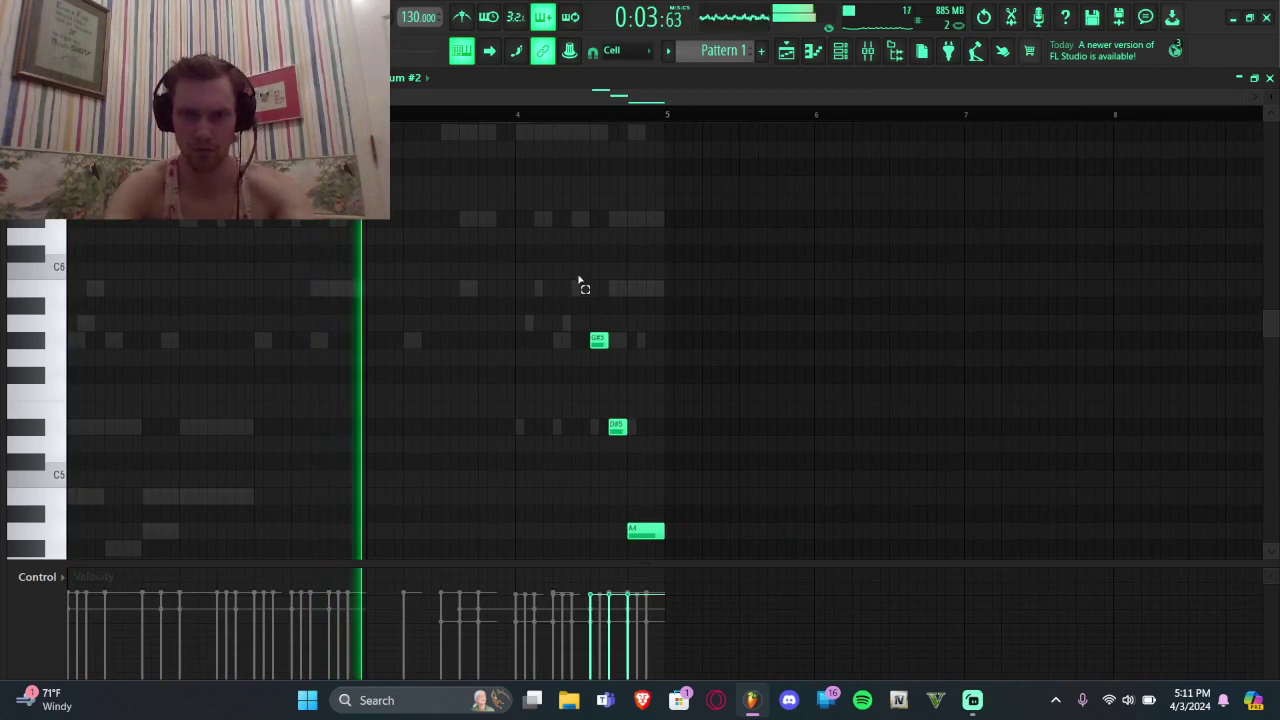
drag(578, 280, 743, 591)
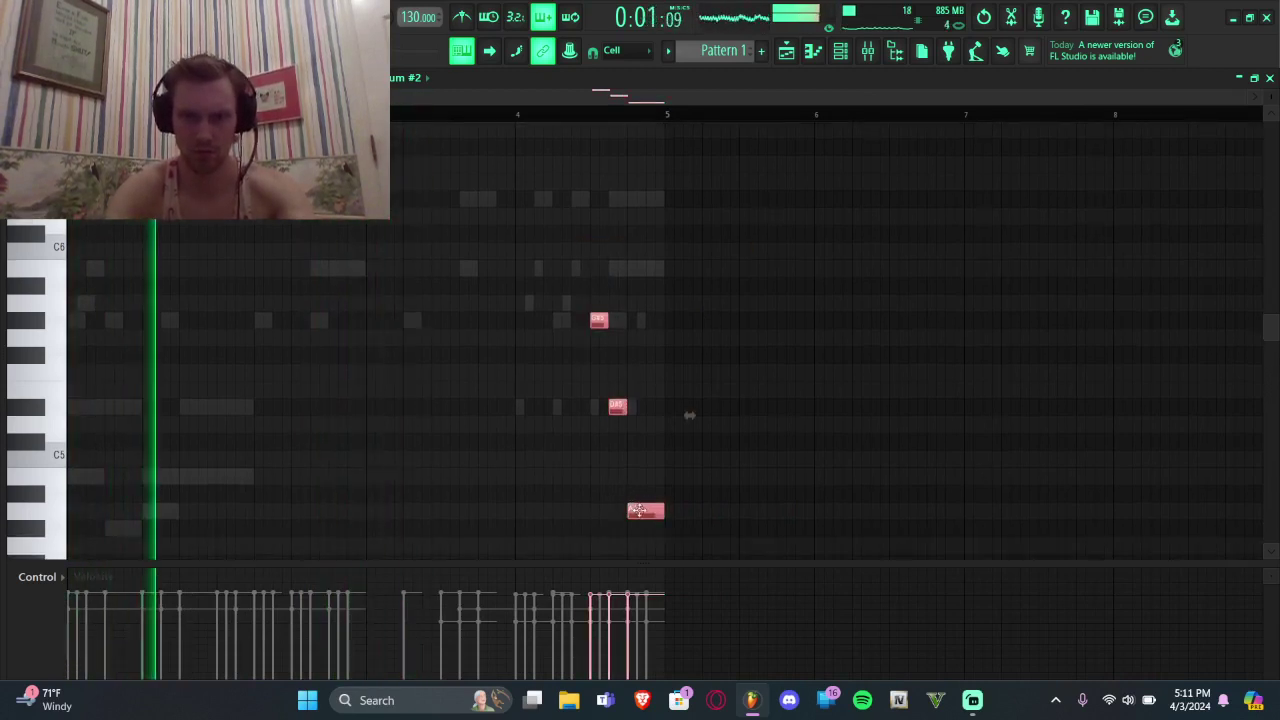
drag(637, 510, 340, 509)
ctrl+click(481, 483)
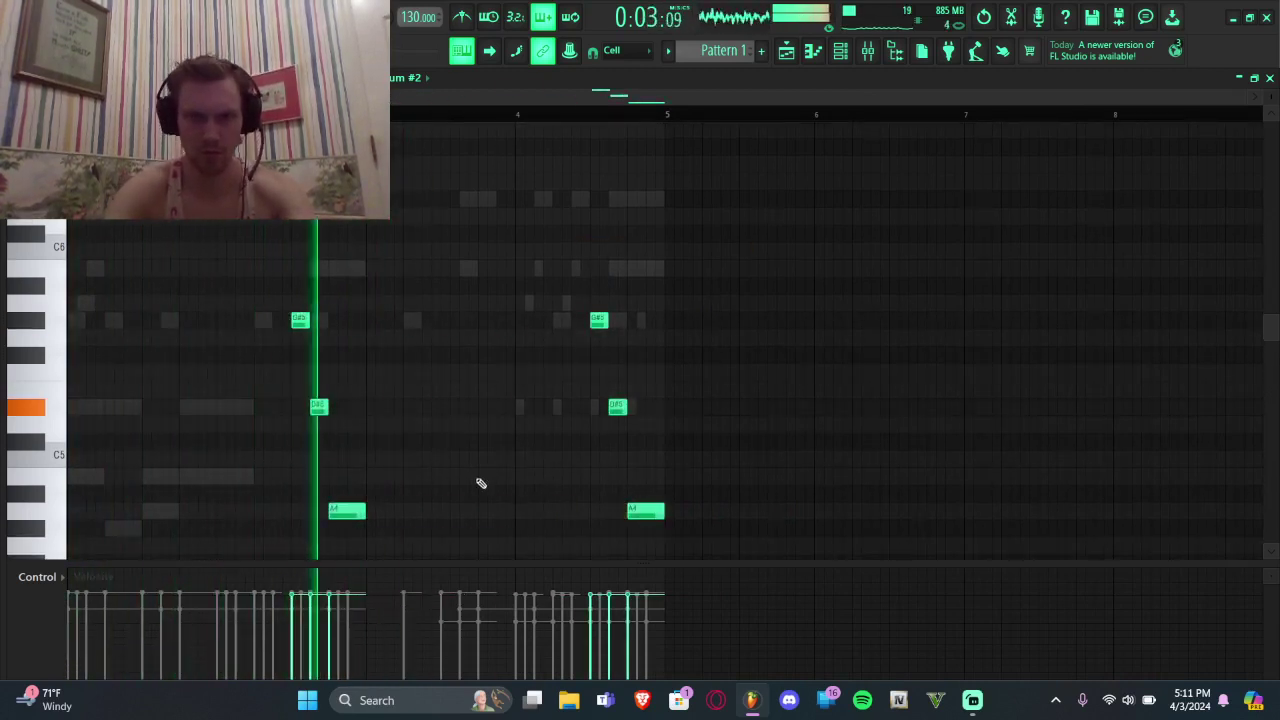
Step: Transpose both Serum #2 bass phrases down one octave and raise all their note velocities to maximum
key(ctrl+Down)
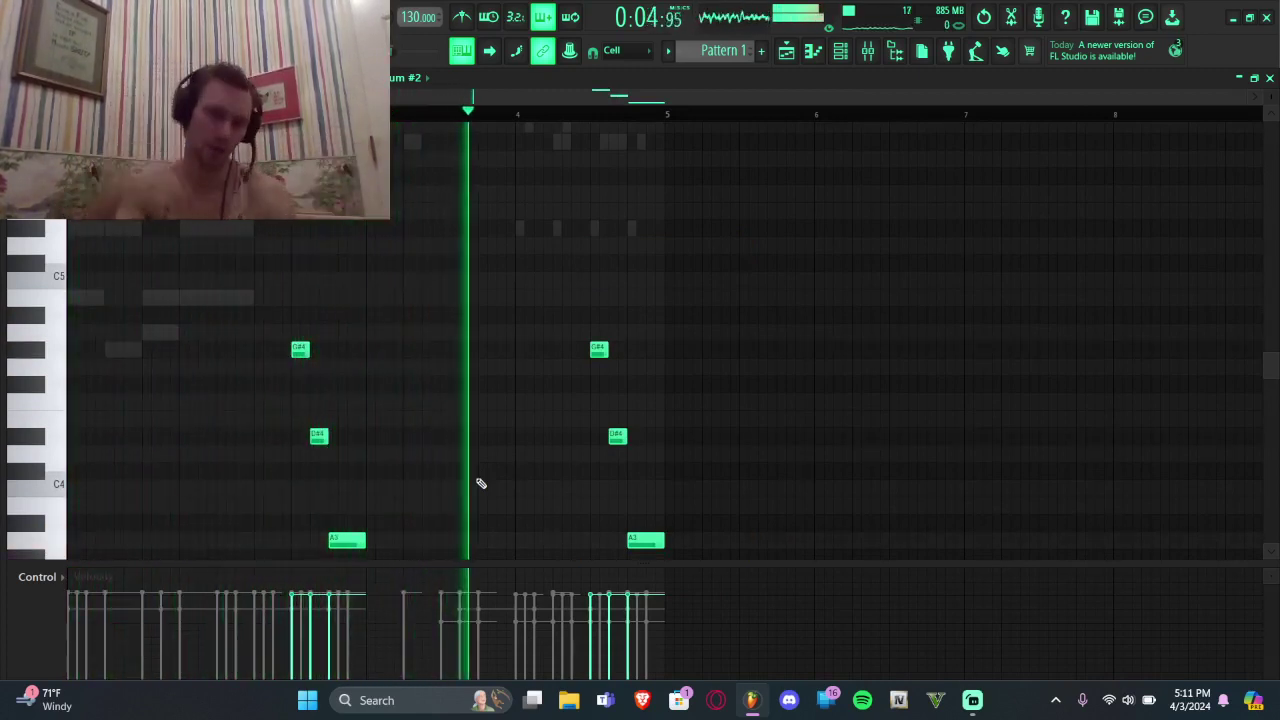
key(ctrl+a)
scroll(589, 434, down, 1)
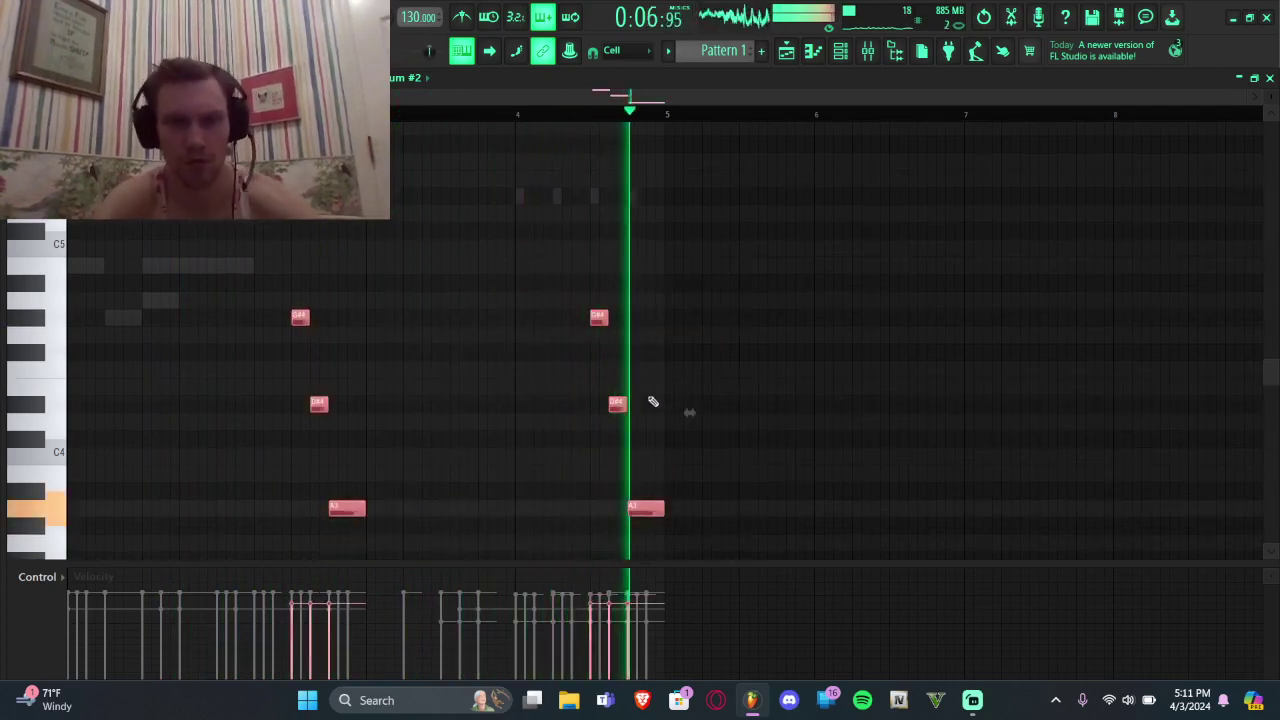
scroll(653, 402, up, 5)
scroll(653, 402, up, 15)
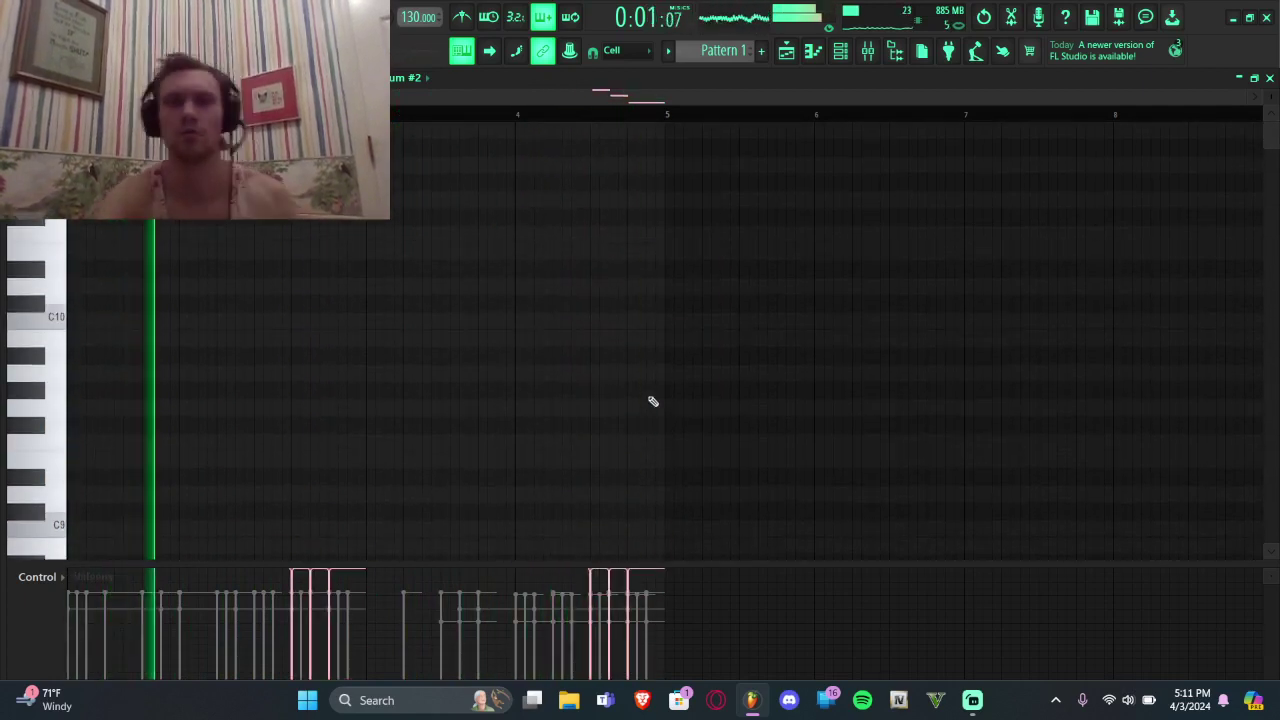
Step: Route Serum #2 to mixer track 5 and move the channel below Synpluck Dual in the channel rack
click(869, 55)
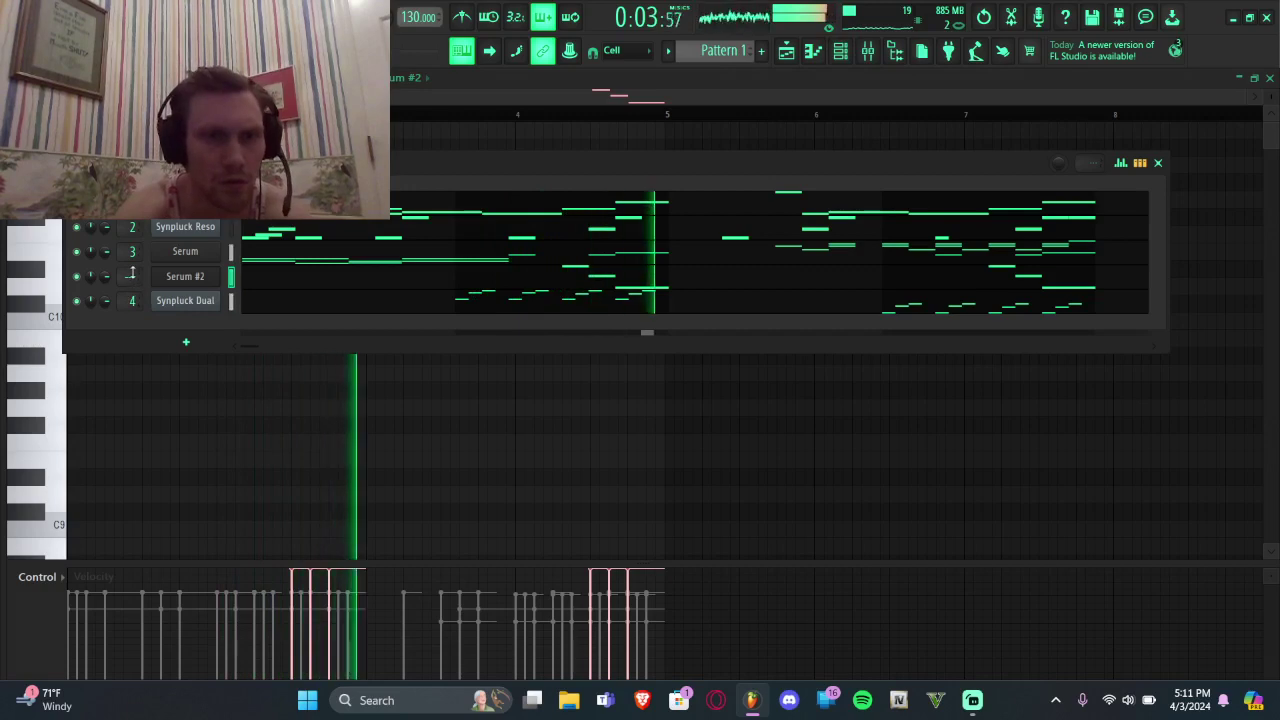
drag(132, 273, 132, 257)
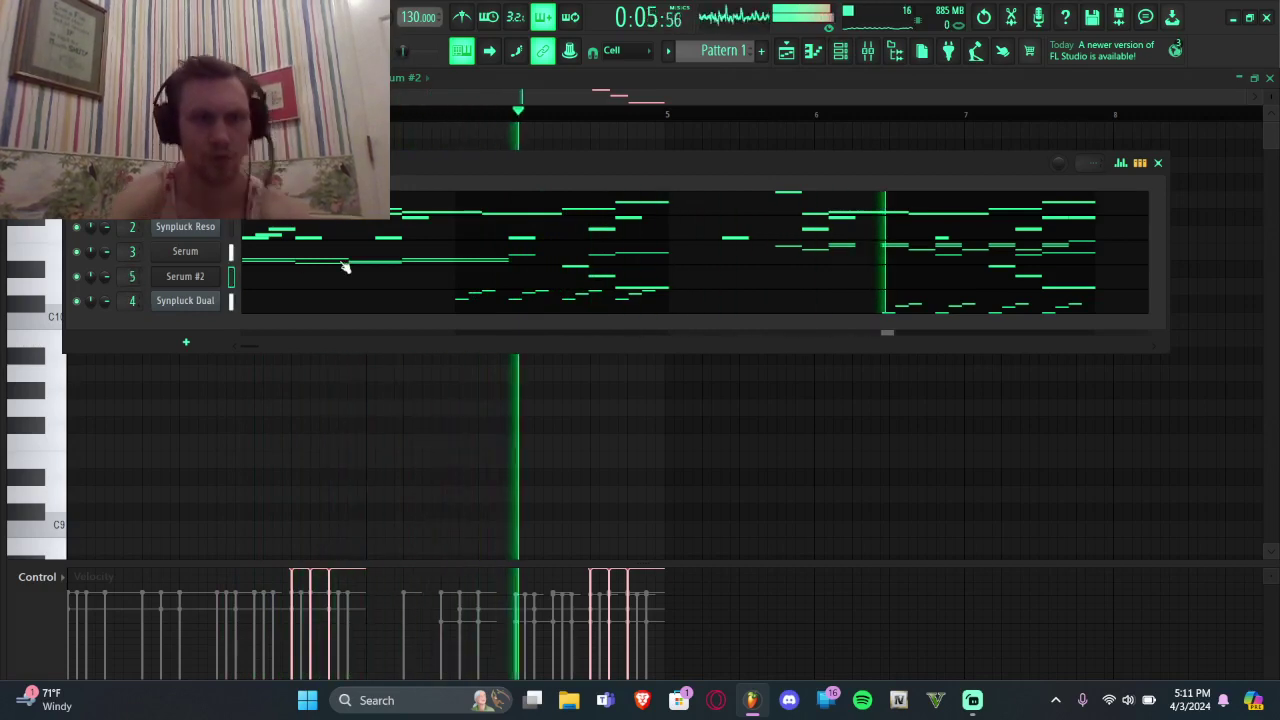
key(alt+Down)
Step: Add the BNYX KICK4 sample from the Death Oblivion drum kit's KICKS folder as a new channel below Serum #2
mouse_move(3, 351)
scroll(95, 357, up, 6)
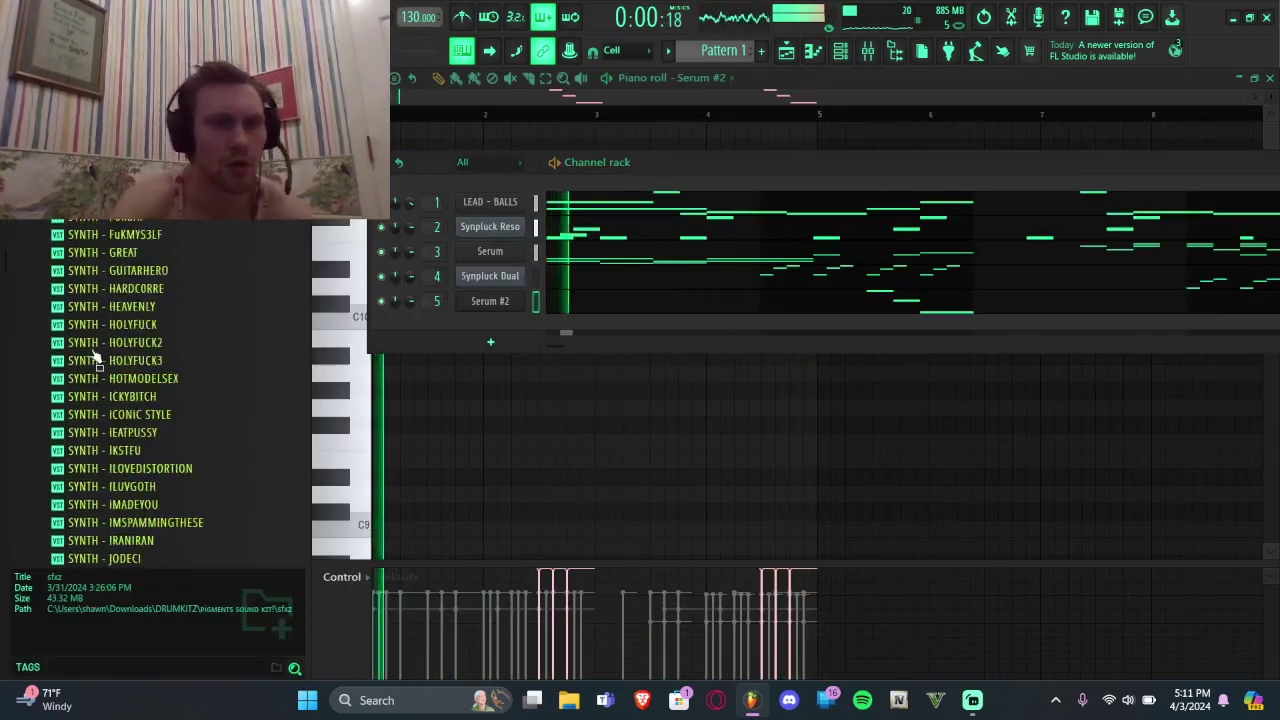
scroll(97, 360, up, 20)
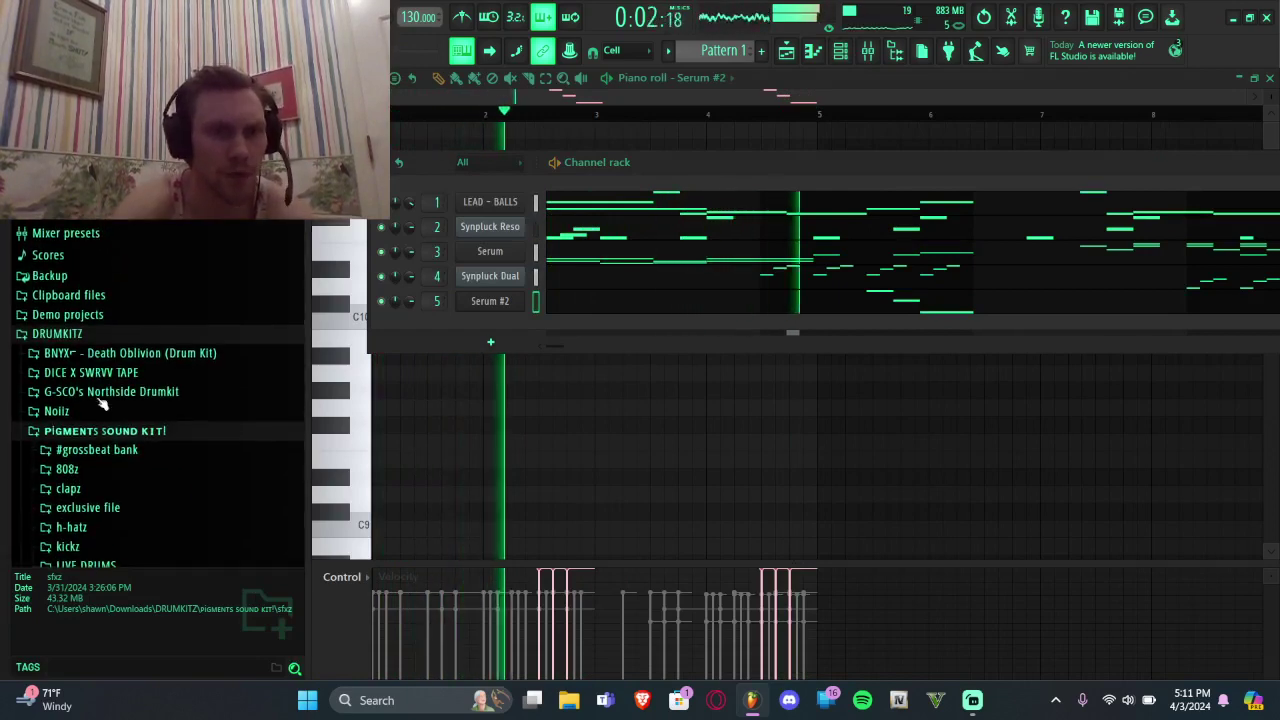
click(86, 430)
click(118, 353)
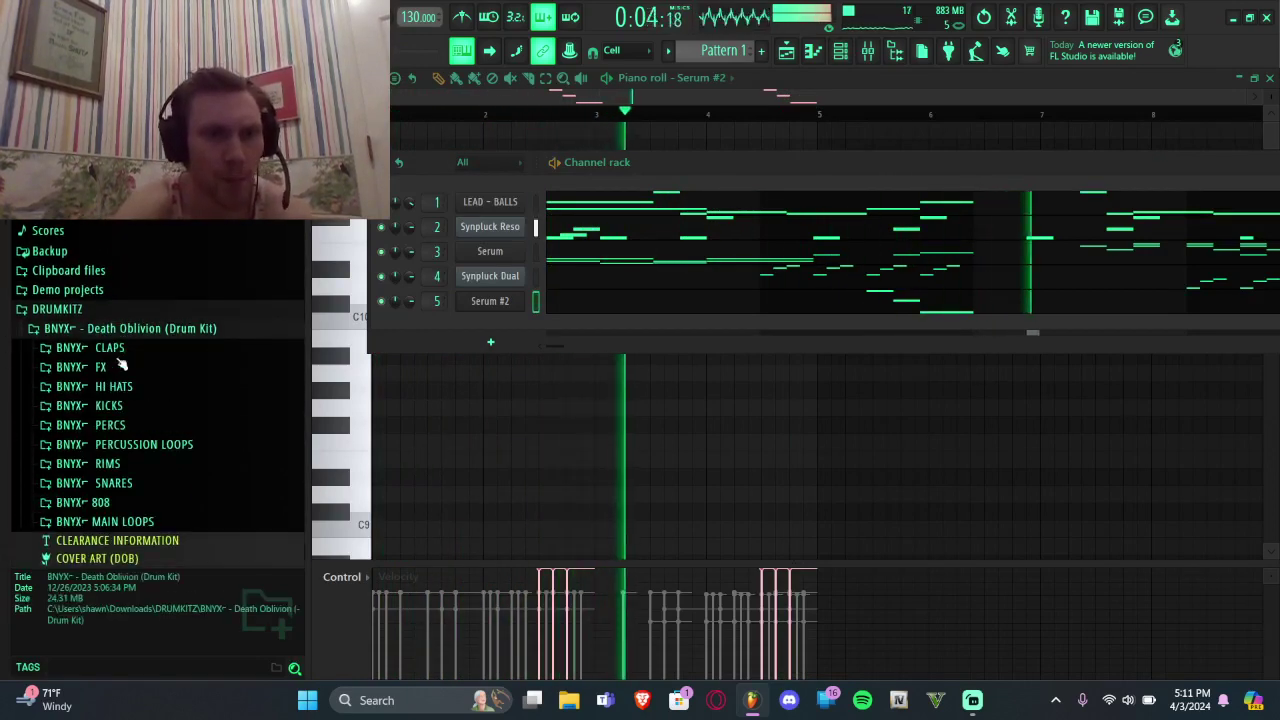
click(108, 405)
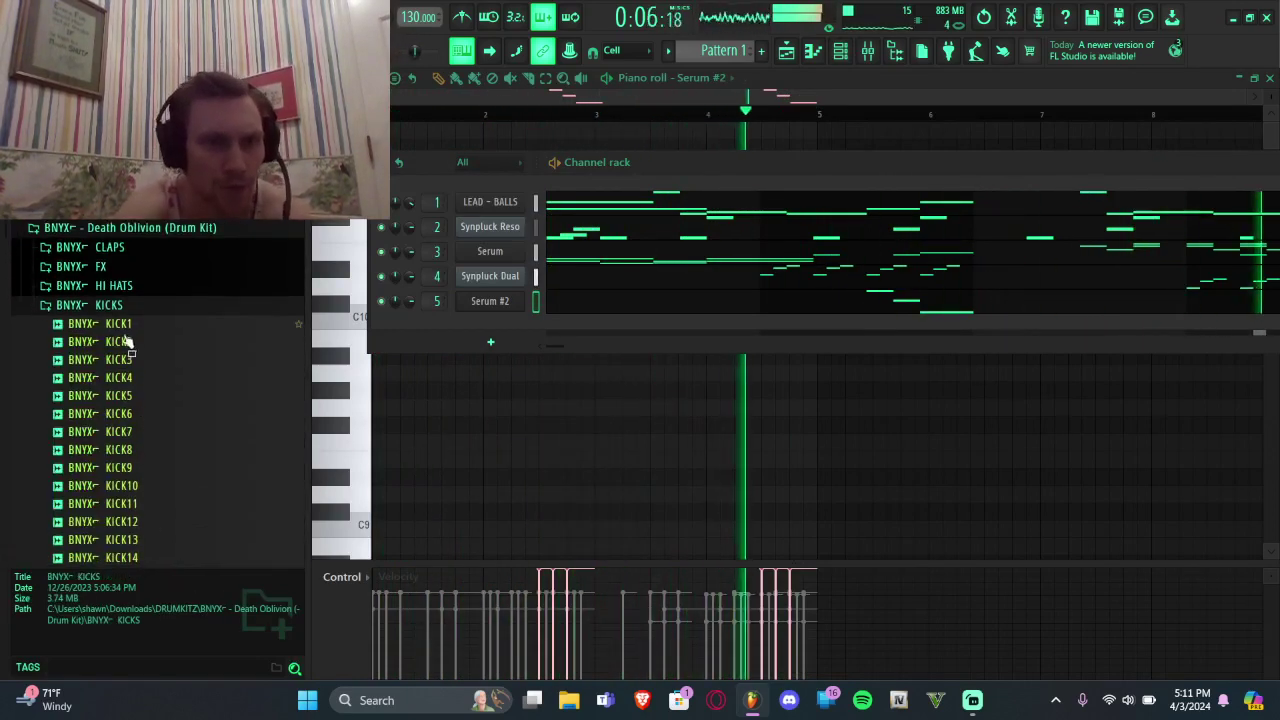
drag(125, 378, 343, 333)
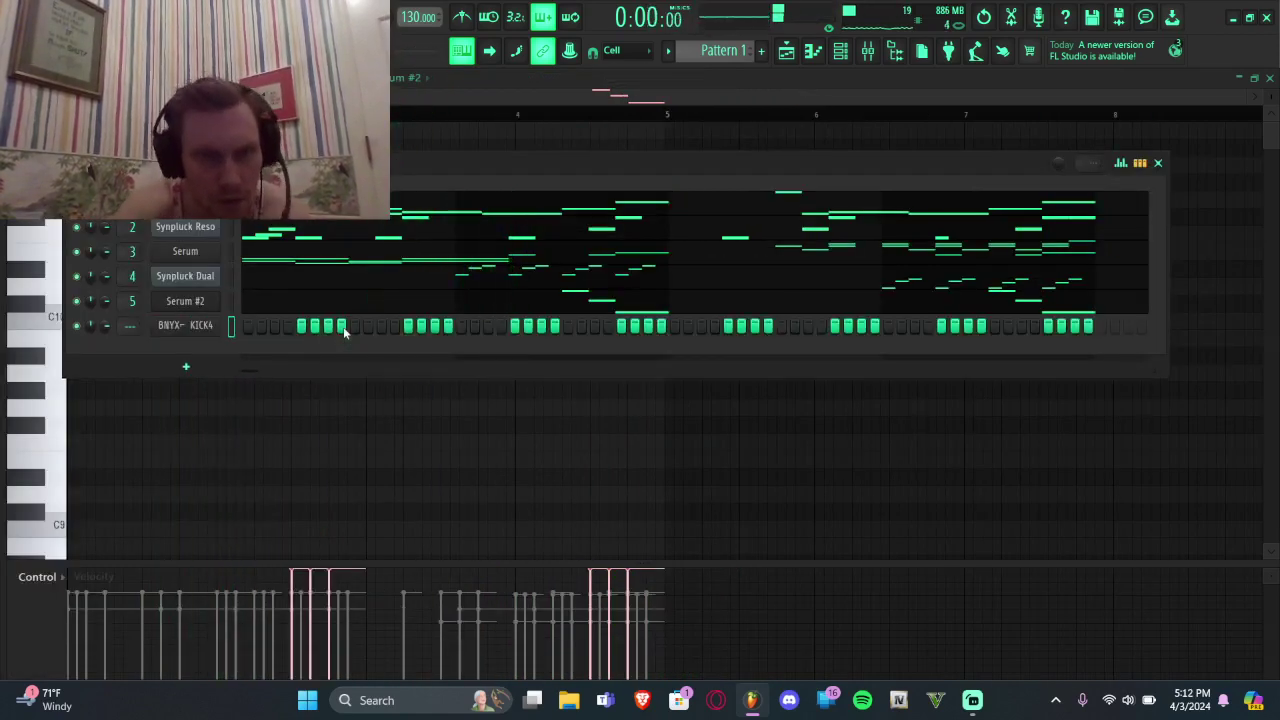
Step: Program BNYX KICK4 hits on steps 17, 19, 23, 27 and 29 and play back the pattern
click(461, 327)
click(488, 327)
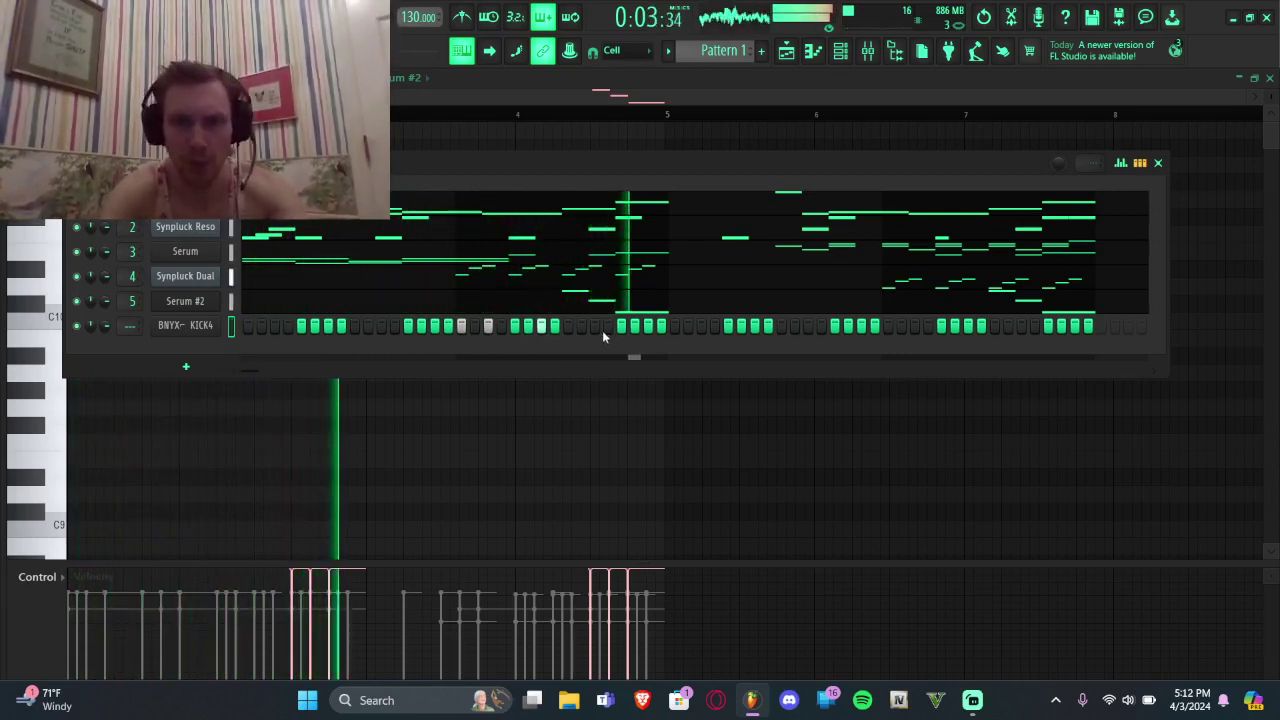
key(space)
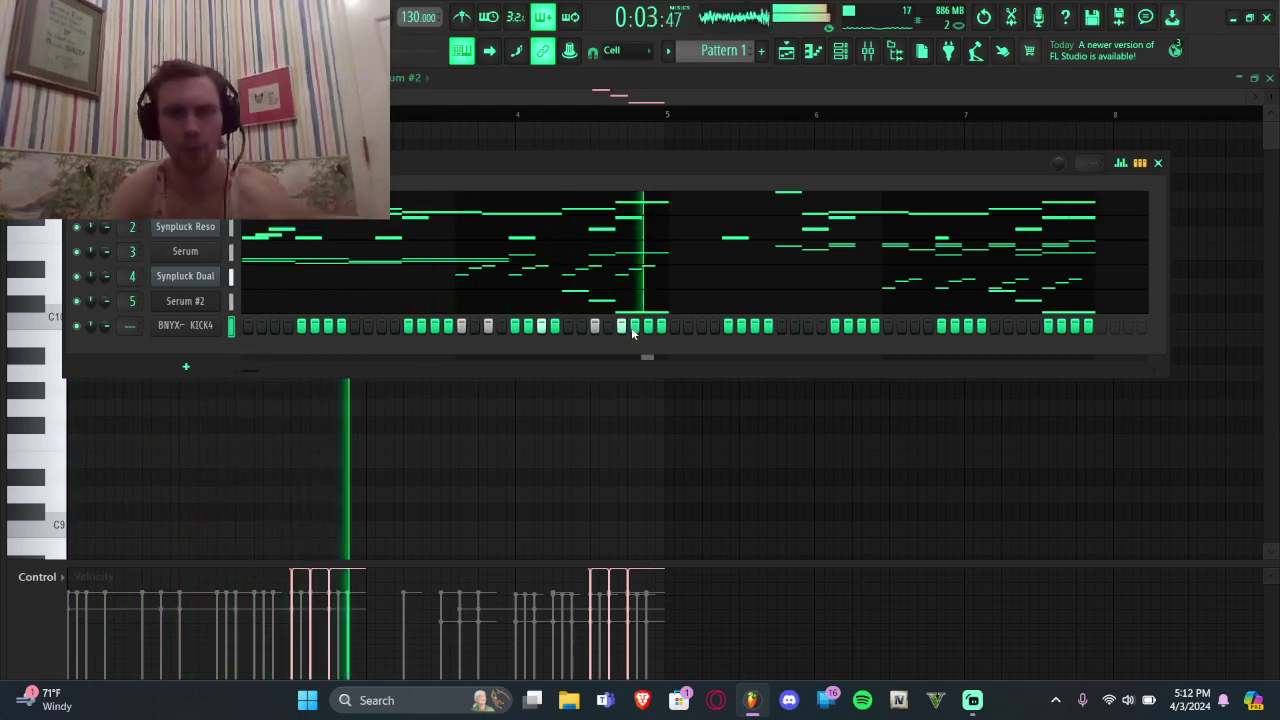
Step: Open the BNYX KICK4 channel in the piano roll and raise the velocity of its bar 2 hits to maximum
right_click(195, 328)
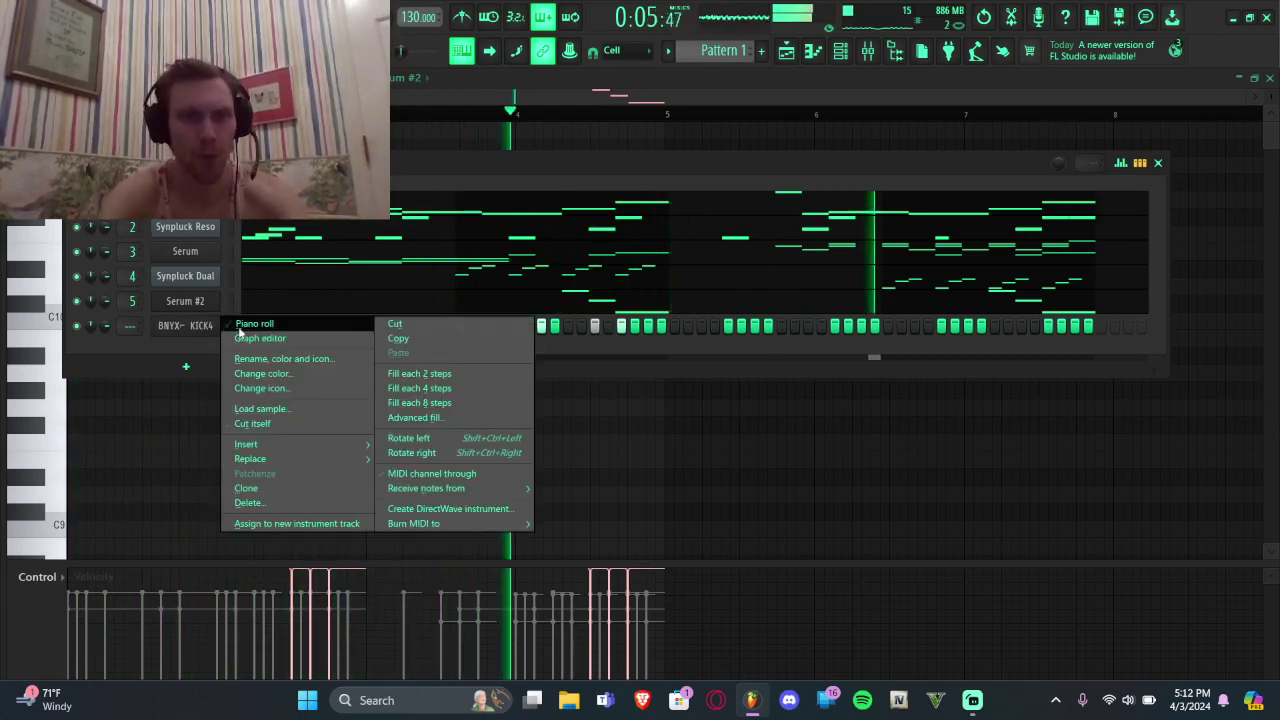
click(240, 325)
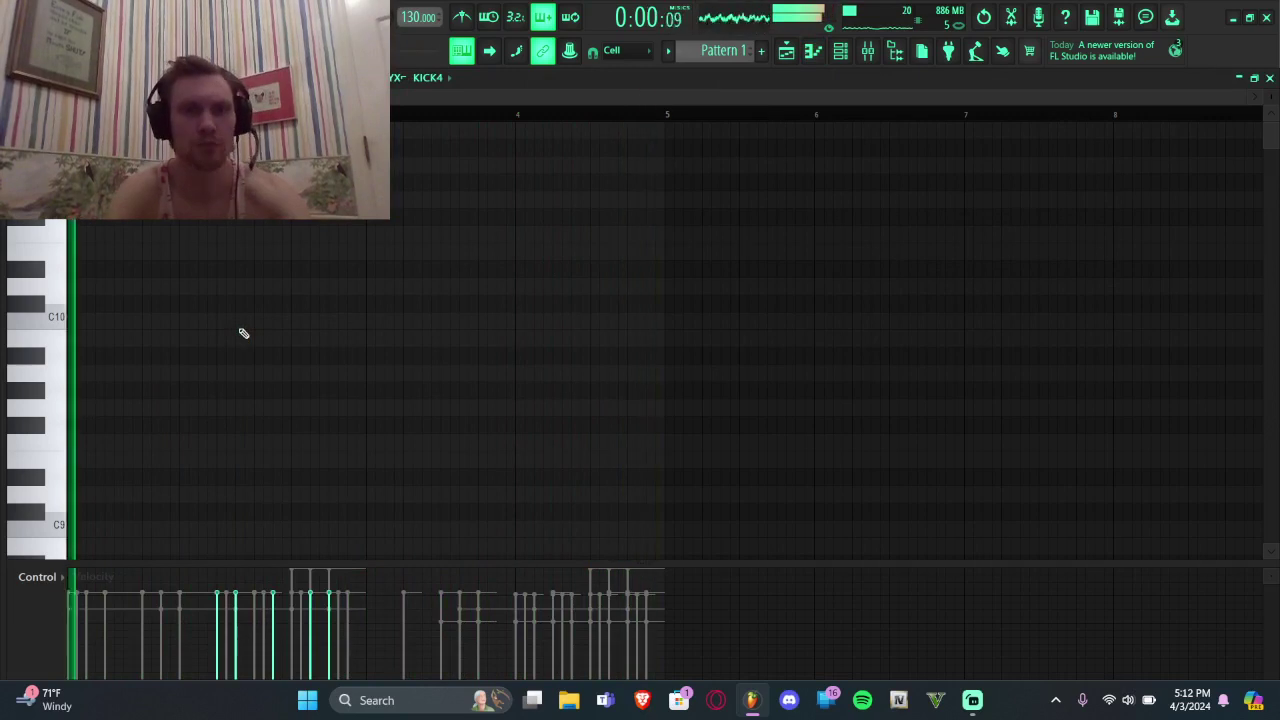
scroll(314, 308, down, 12)
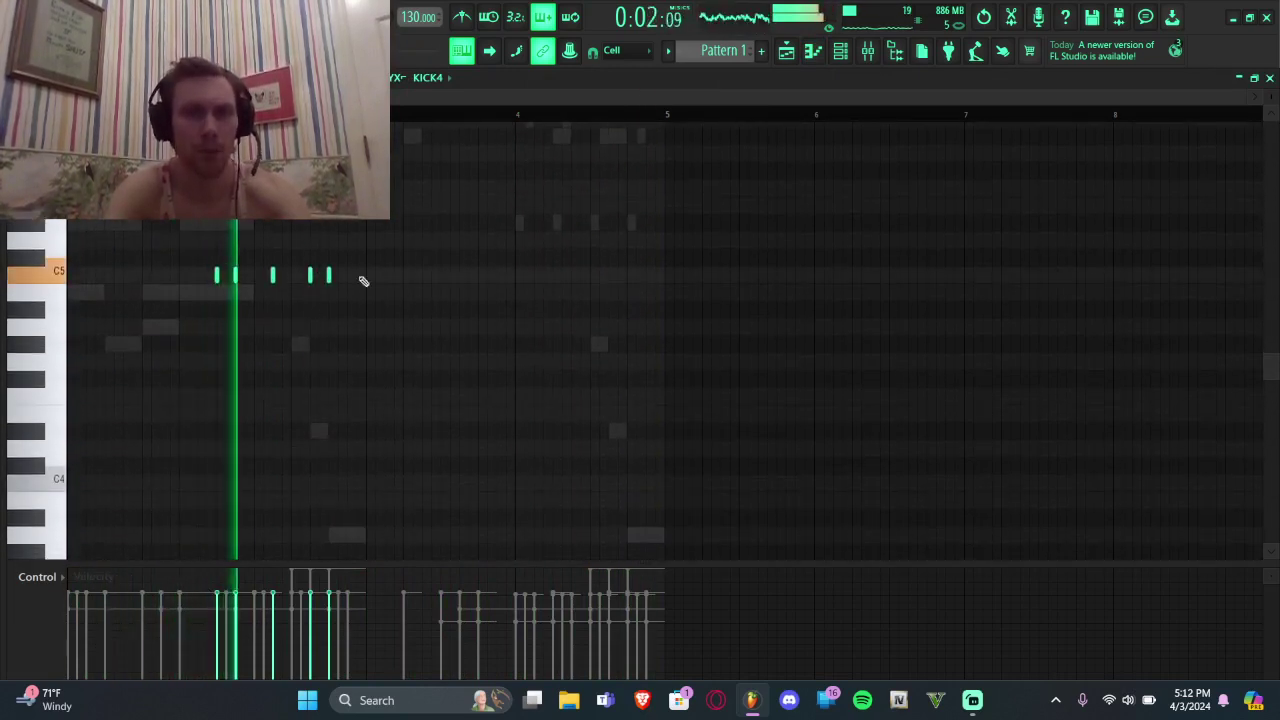
scroll(460, 465, up, 4)
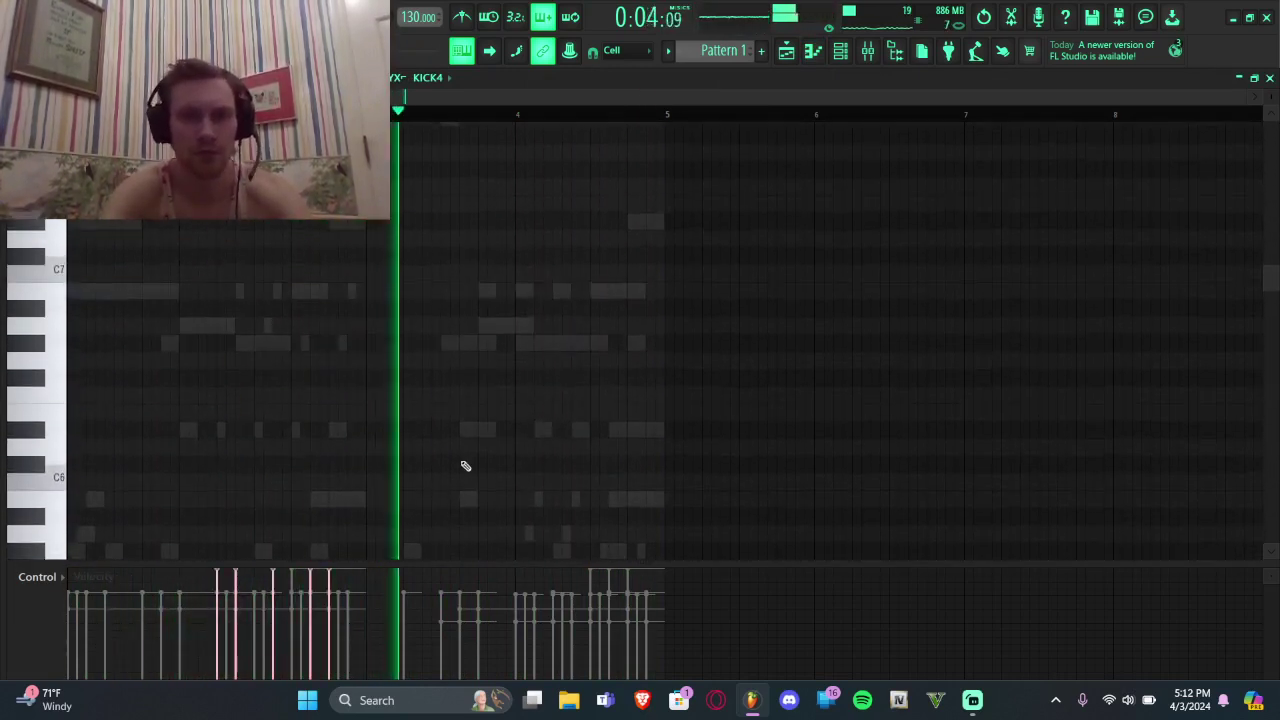
Step: Add four C5 kick hits in bar 3, two in the first half and two near its end
click(406, 430)
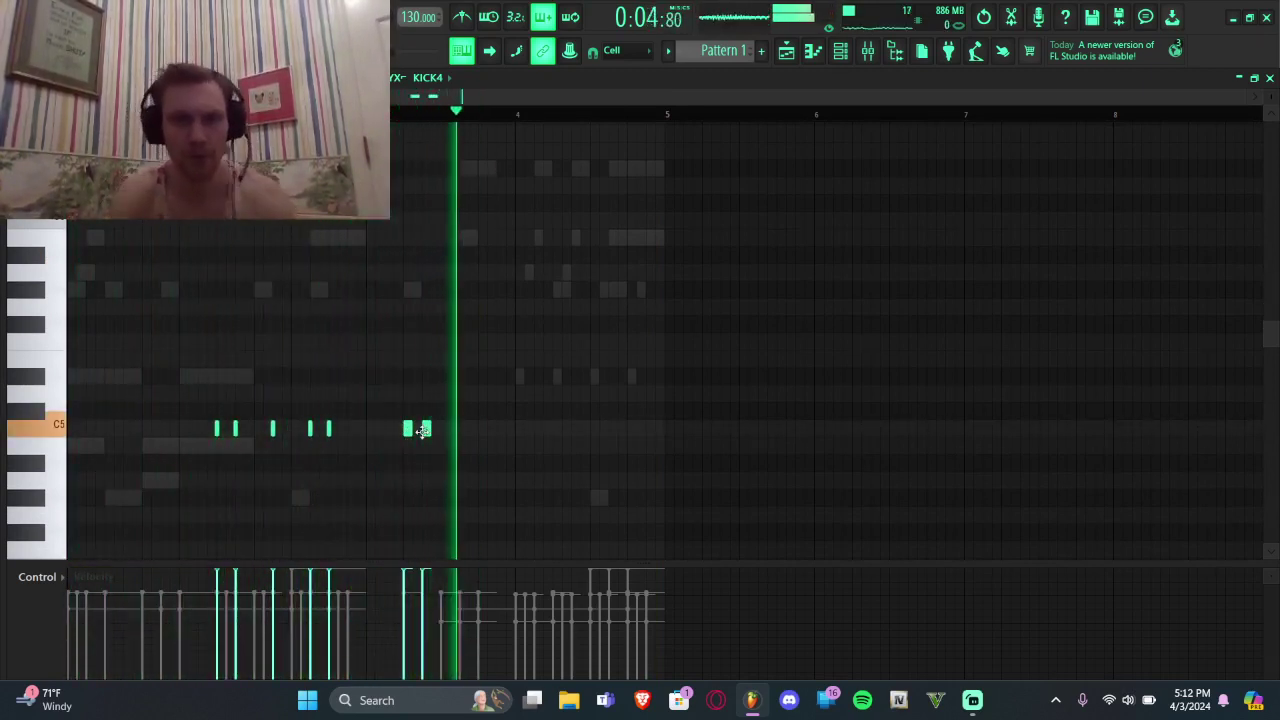
click(482, 429)
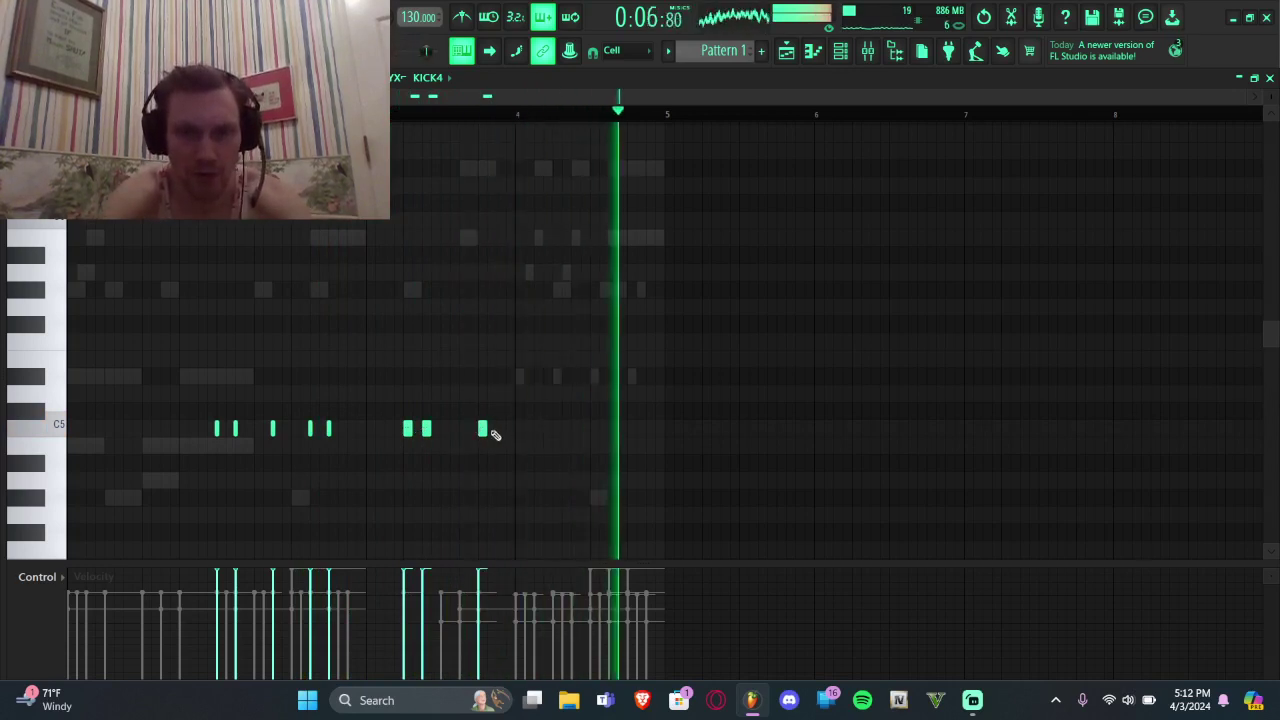
click(500, 429)
Step: Copy the bar 2 kick hits to bar 4 and delete the stray copied hit beyond the end of bar 4
drag(417, 374, 82, 595)
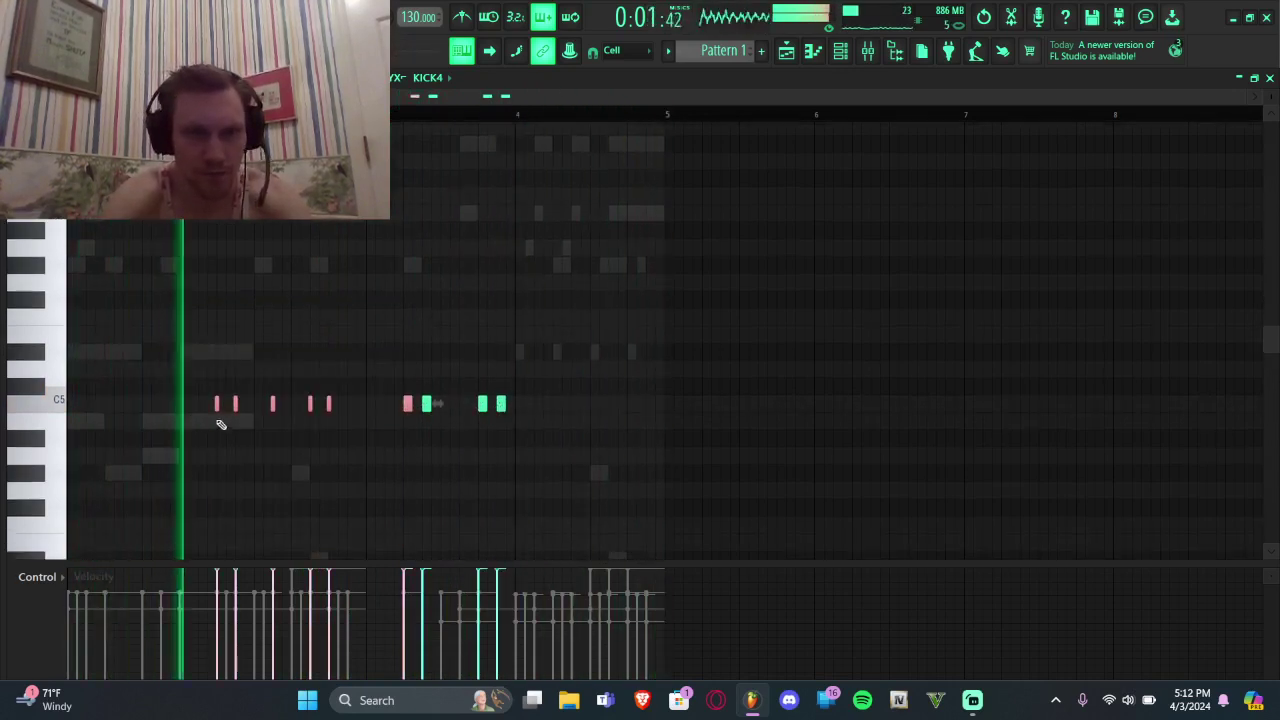
drag(218, 404, 528, 408)
click(568, 286)
drag(763, 366, 686, 474)
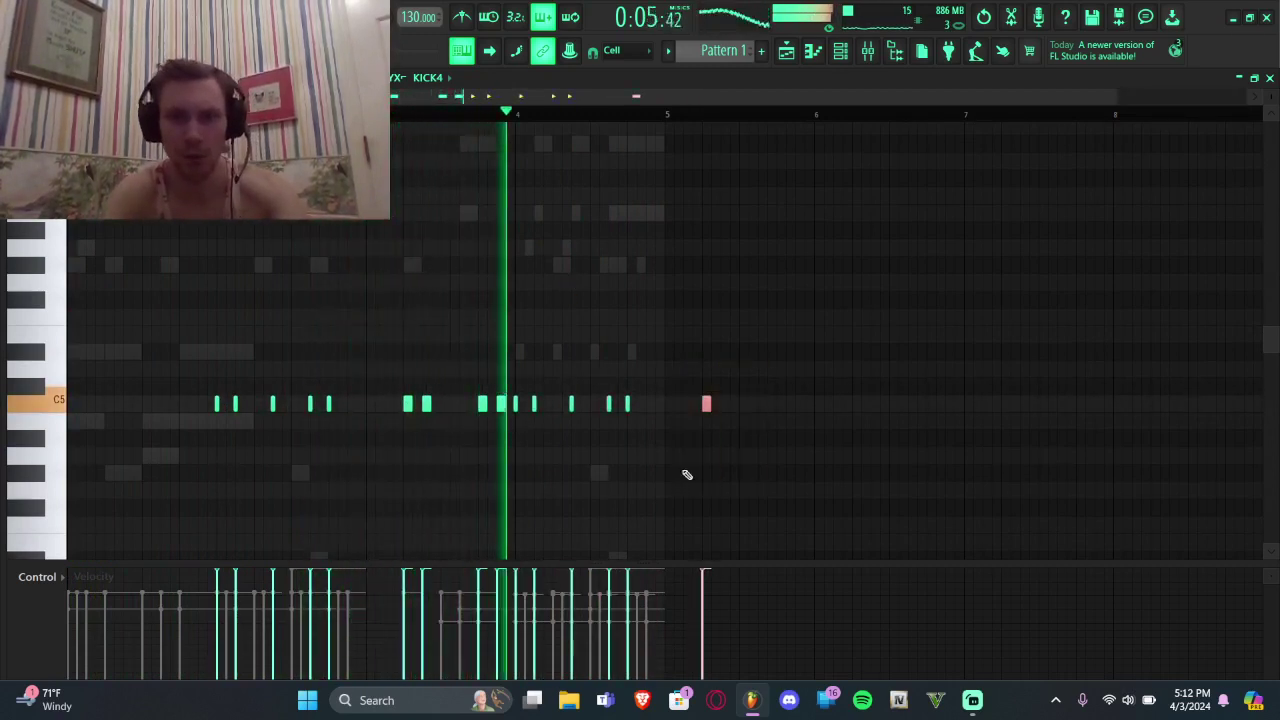
key(Delete)
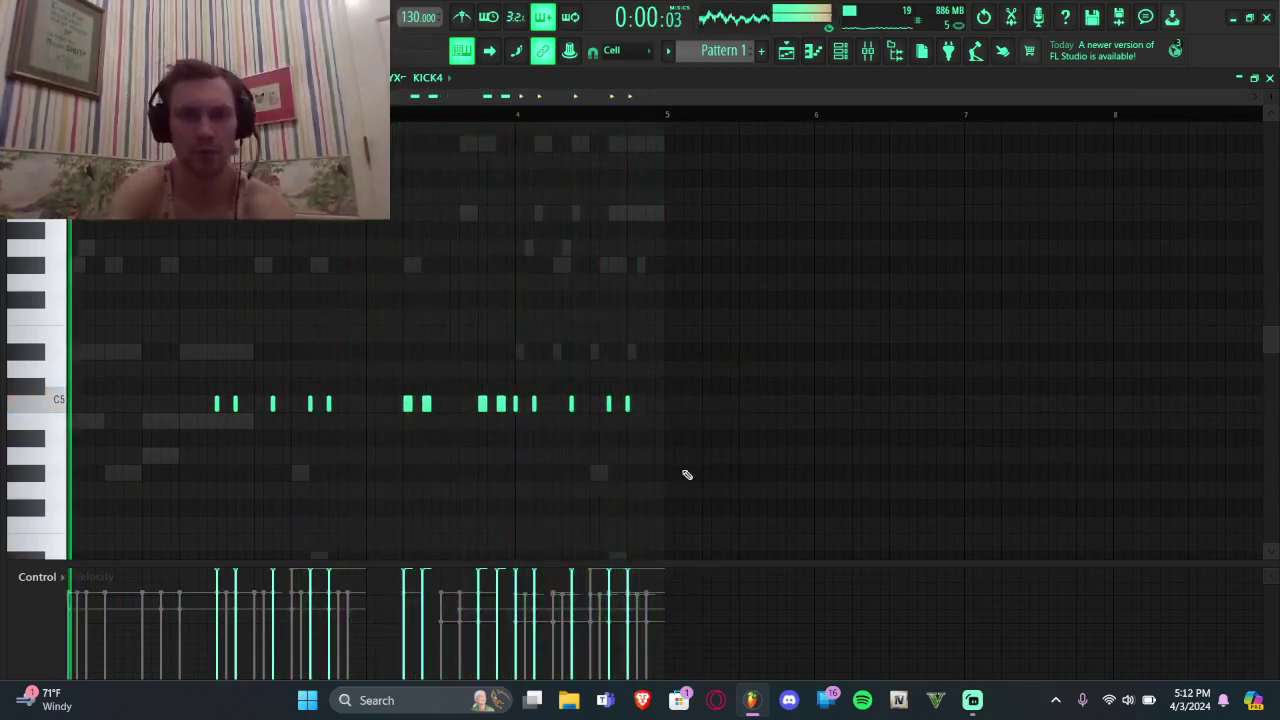
Step: Browse the BNYX CLAPS folder, and add the layered clap sample from the WOD1 kit's clap folder as a new channel
click(846, 50)
mouse_move(5, 303)
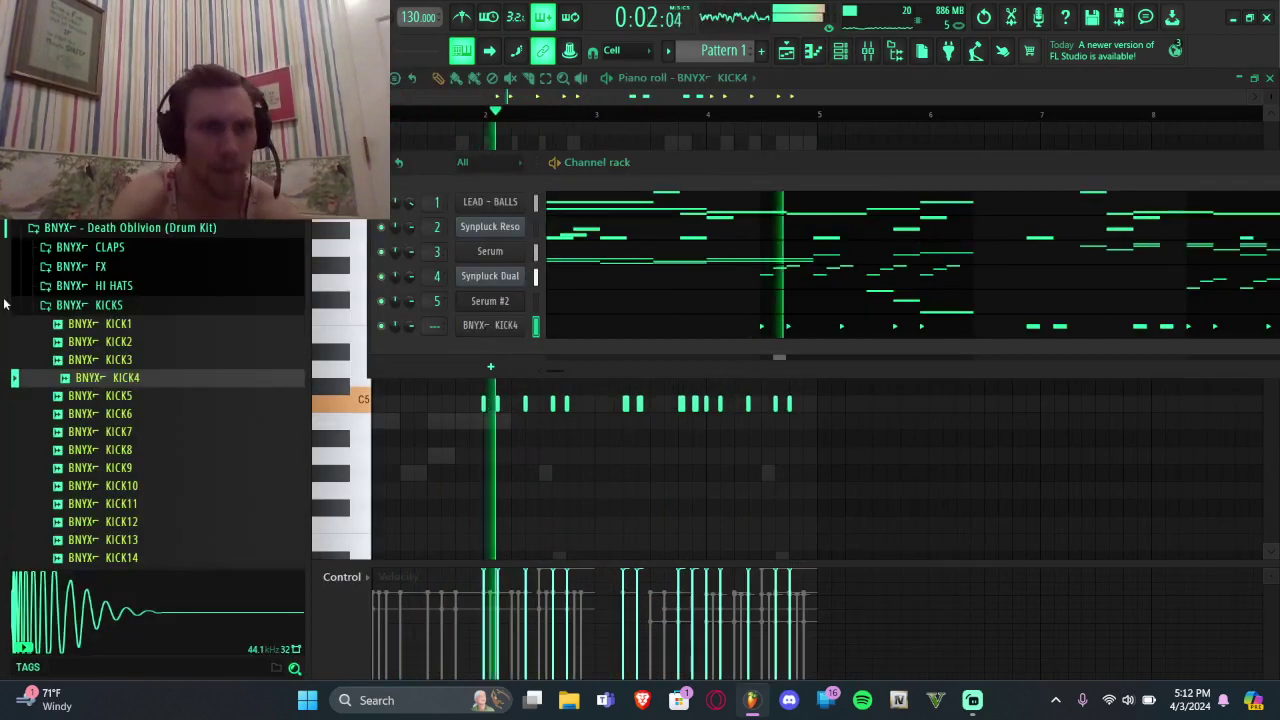
click(100, 247)
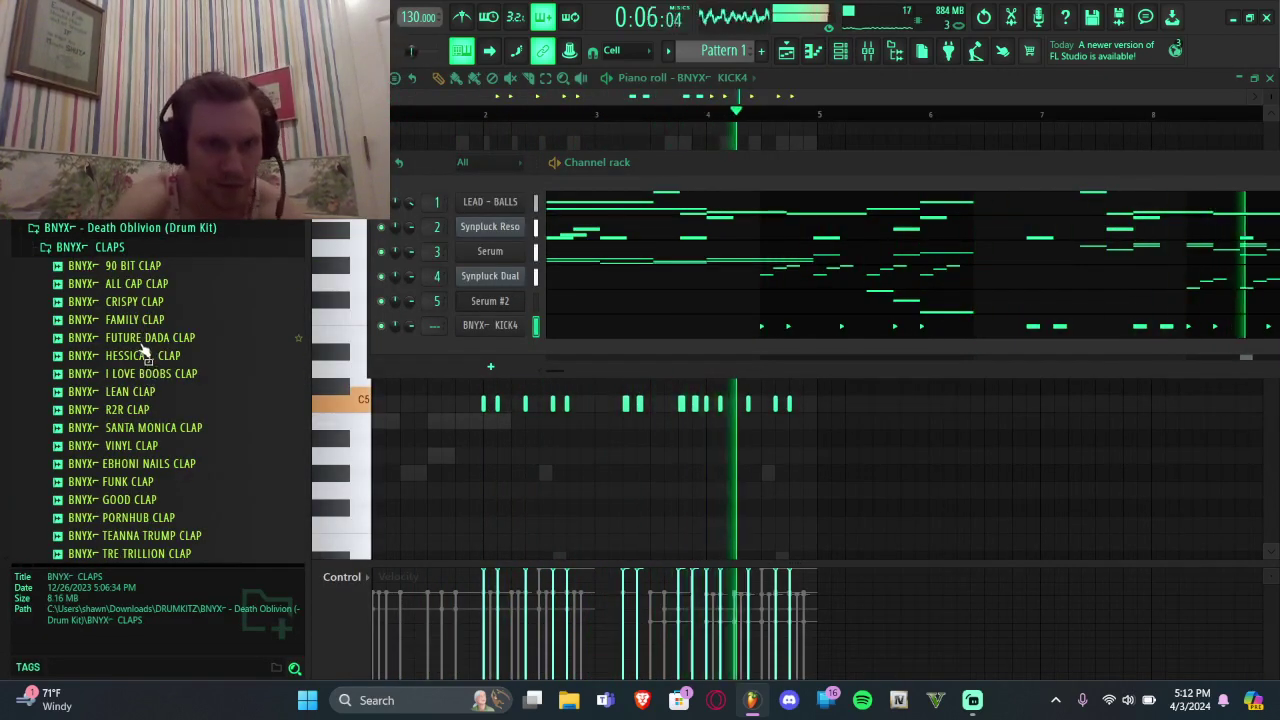
scroll(145, 355, down, 10)
scroll(146, 357, up, 5)
scroll(146, 357, down, 6)
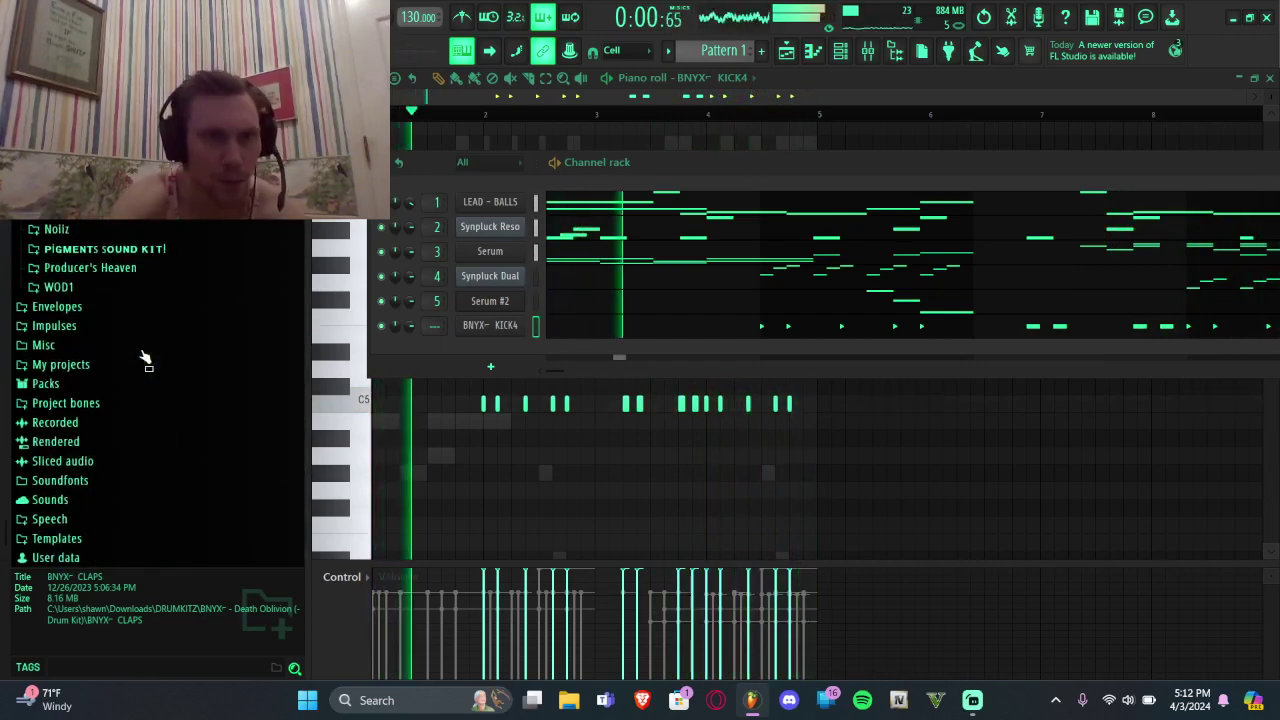
click(93, 287)
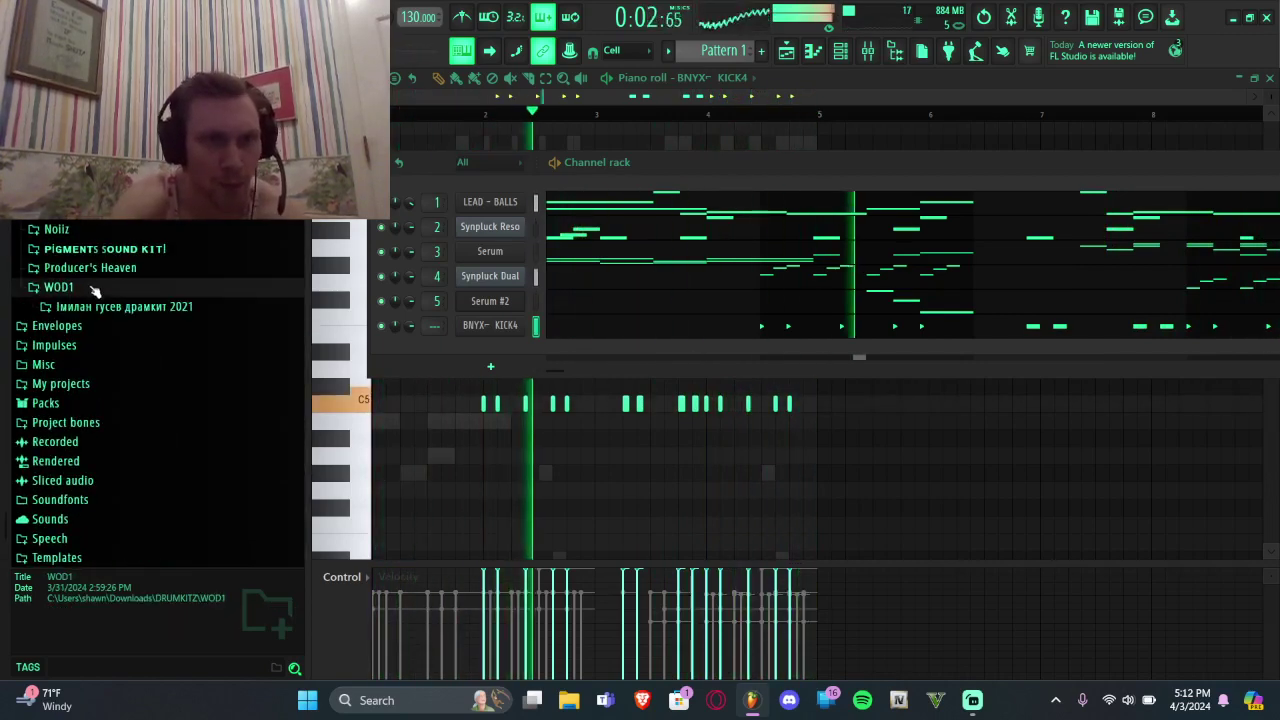
click(88, 326)
scroll(88, 350, up, 1)
click(88, 374)
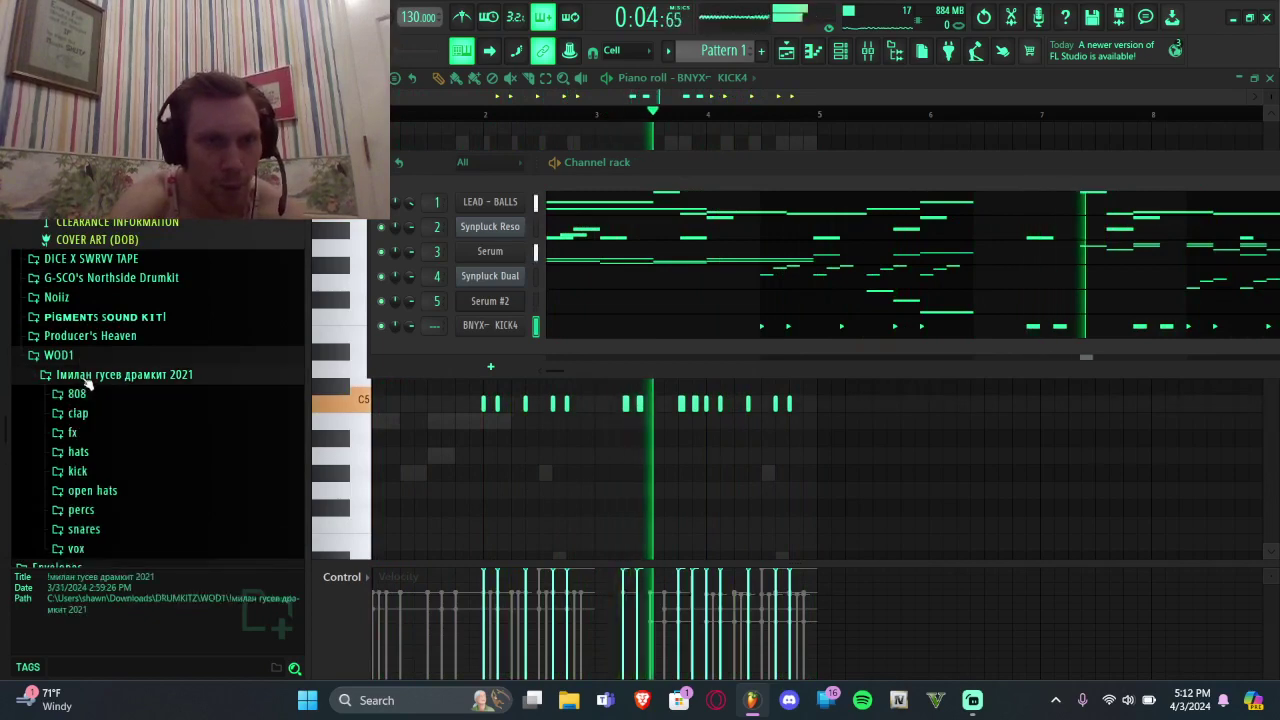
click(82, 413)
drag(109, 431, 373, 357)
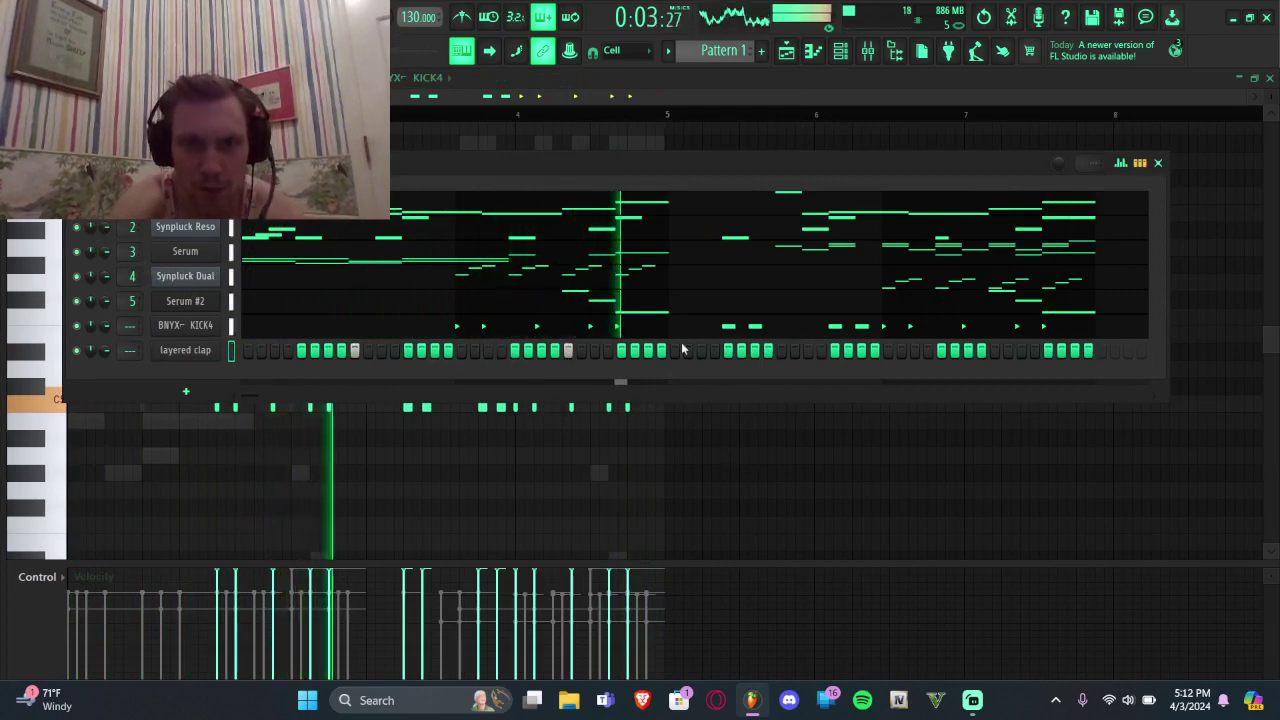
Step: Program layered clap hits on steps 9, 25, 41, 43, 57 and 63 and open the channel in the piano roll
click(782, 352)
click(807, 353)
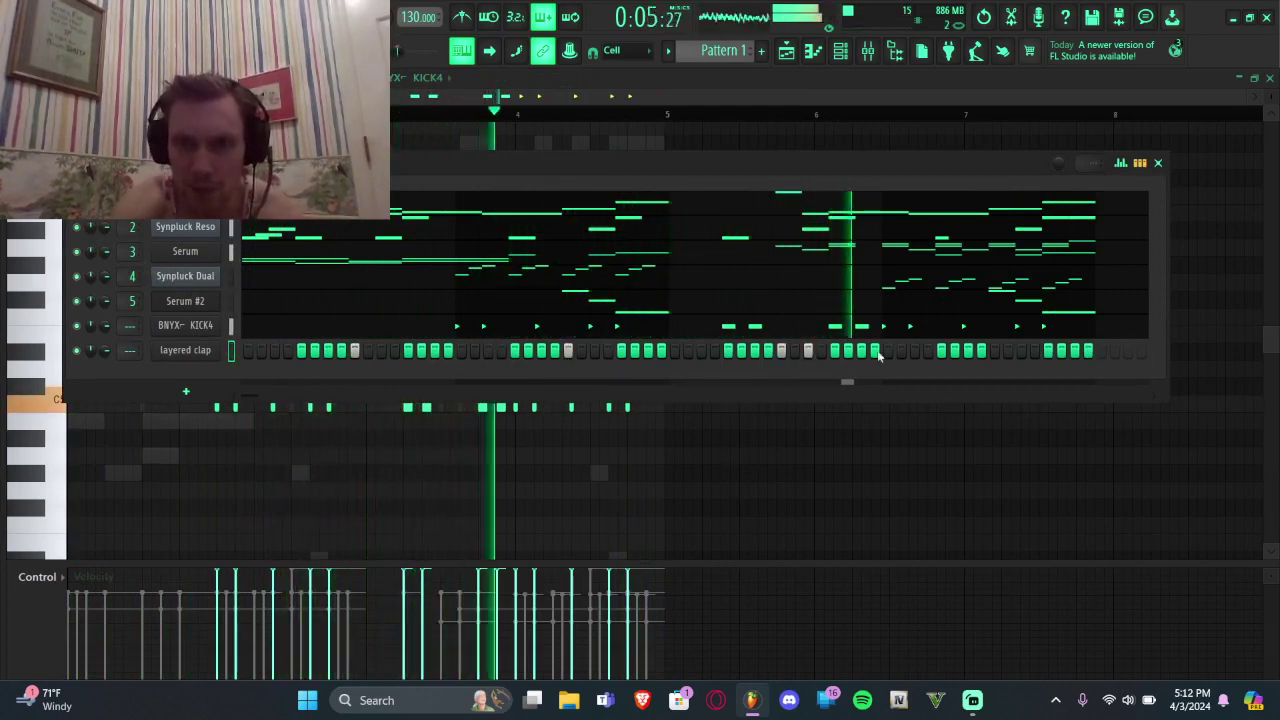
click(994, 350)
click(1074, 350)
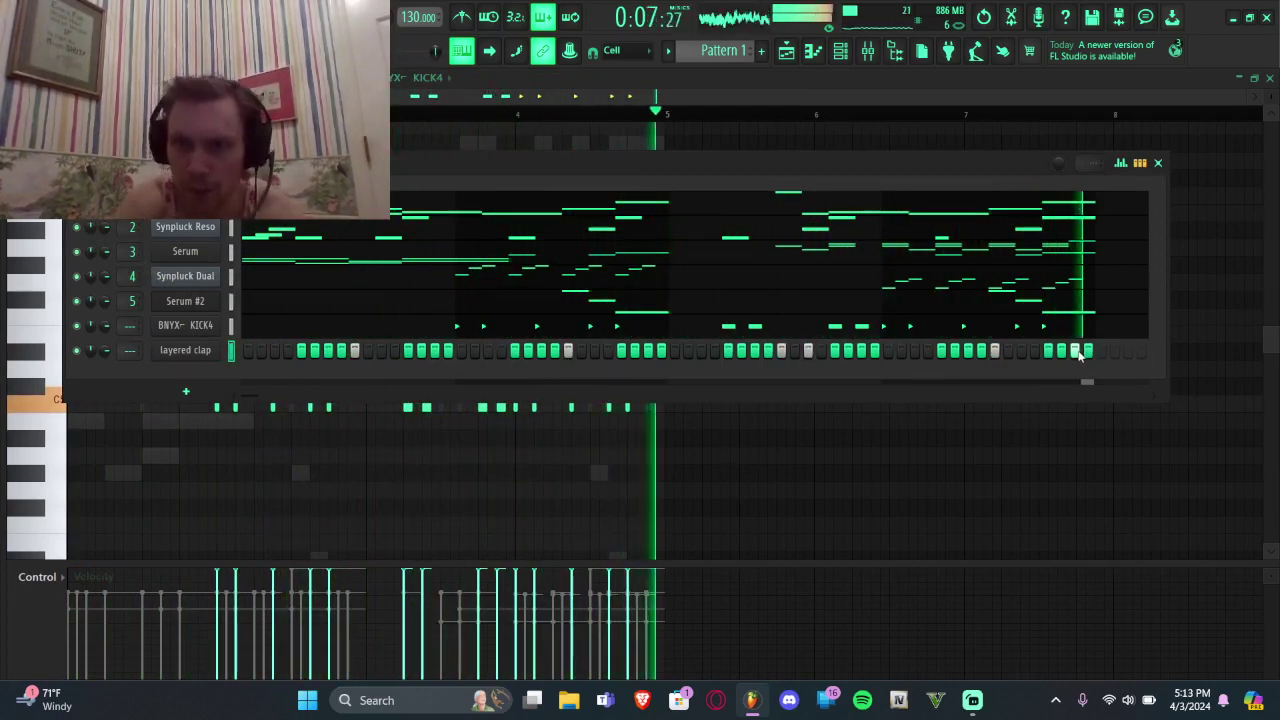
right_click(212, 352)
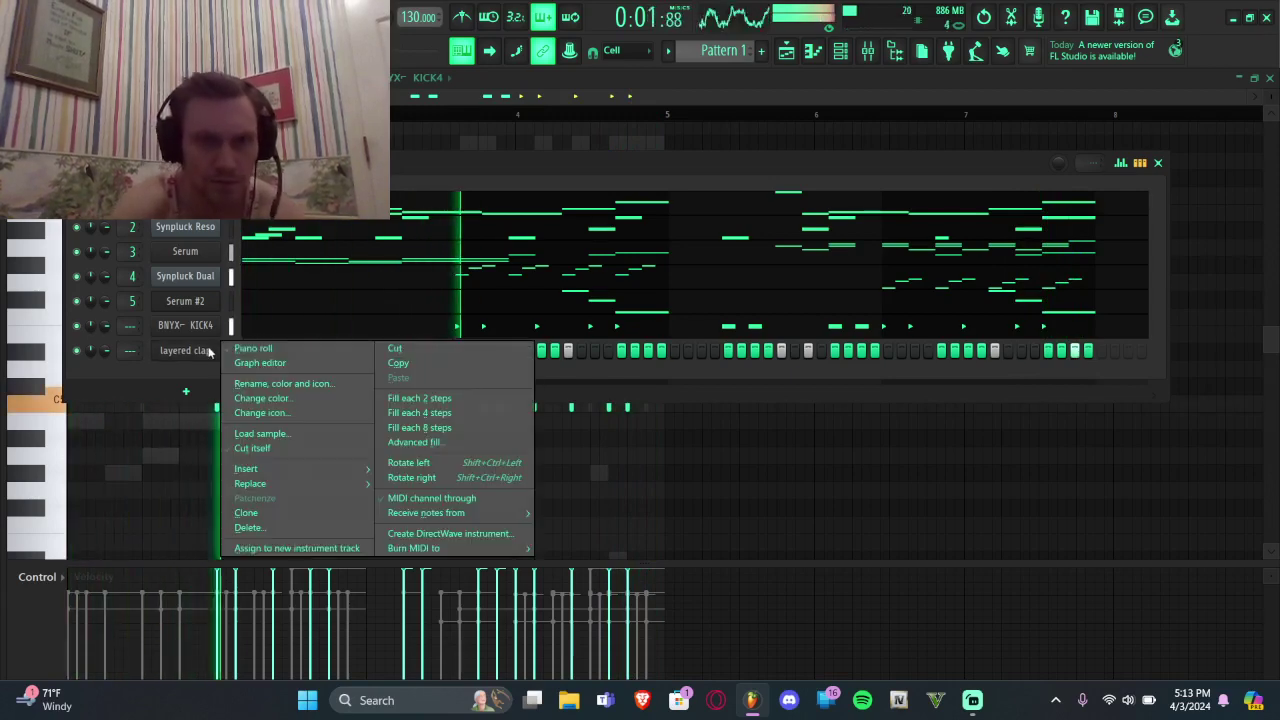
click(229, 350)
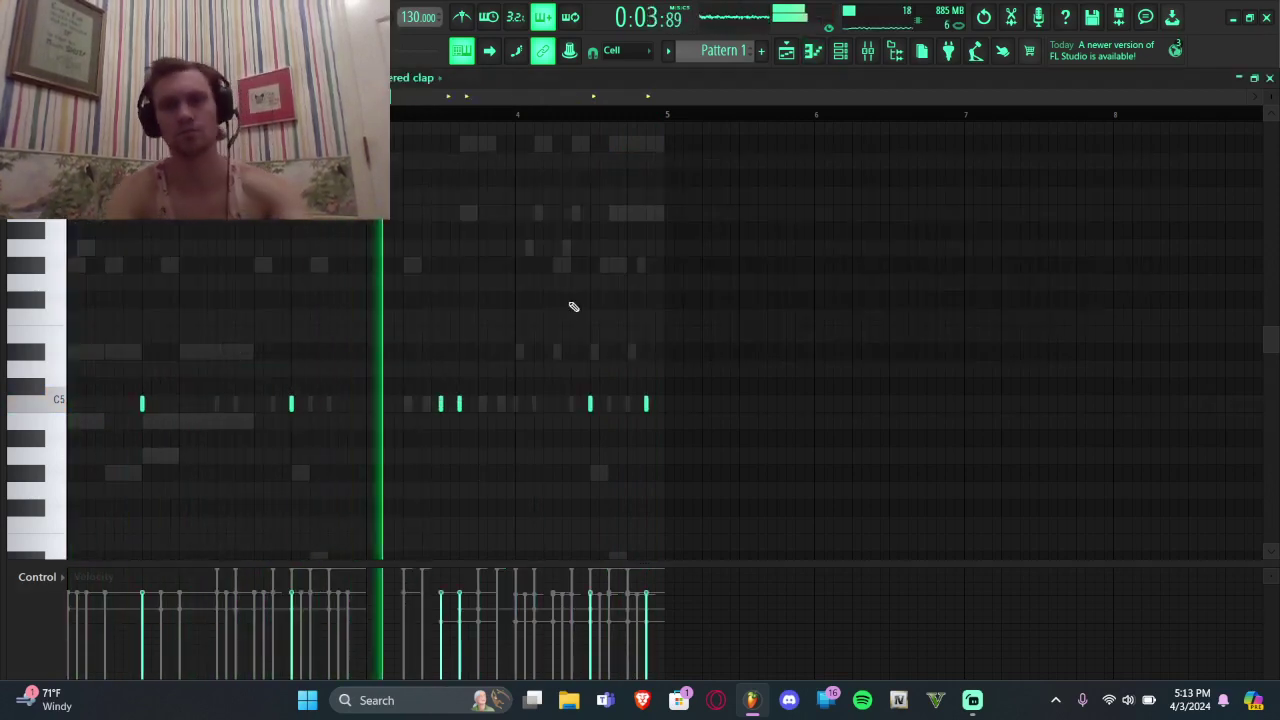
Step: Select all the layered clap hits in the piano roll and raise their velocity to maximum
key(ctrl+a)
mouse_move(127, 451)
key(alt+F8)
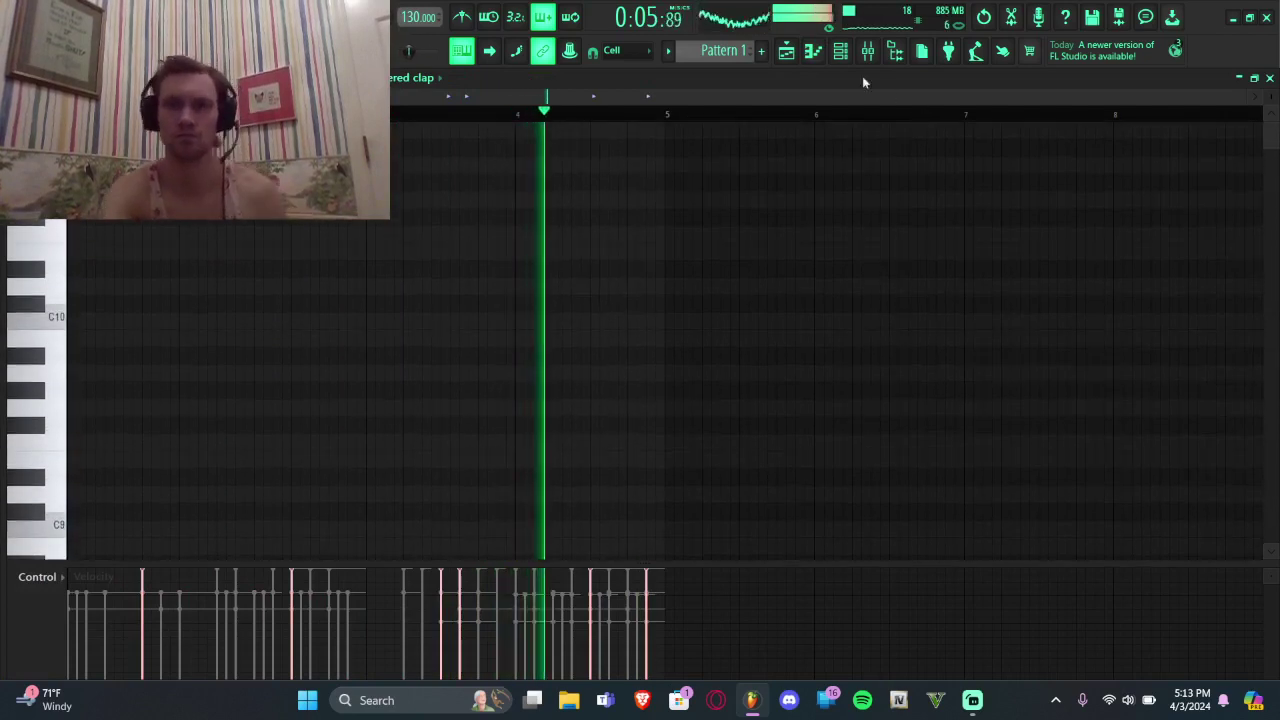
Step: Audition samples in the WOD1 kit's hats folder and add the overused hat as a new channel
click(840, 52)
mouse_move(14, 450)
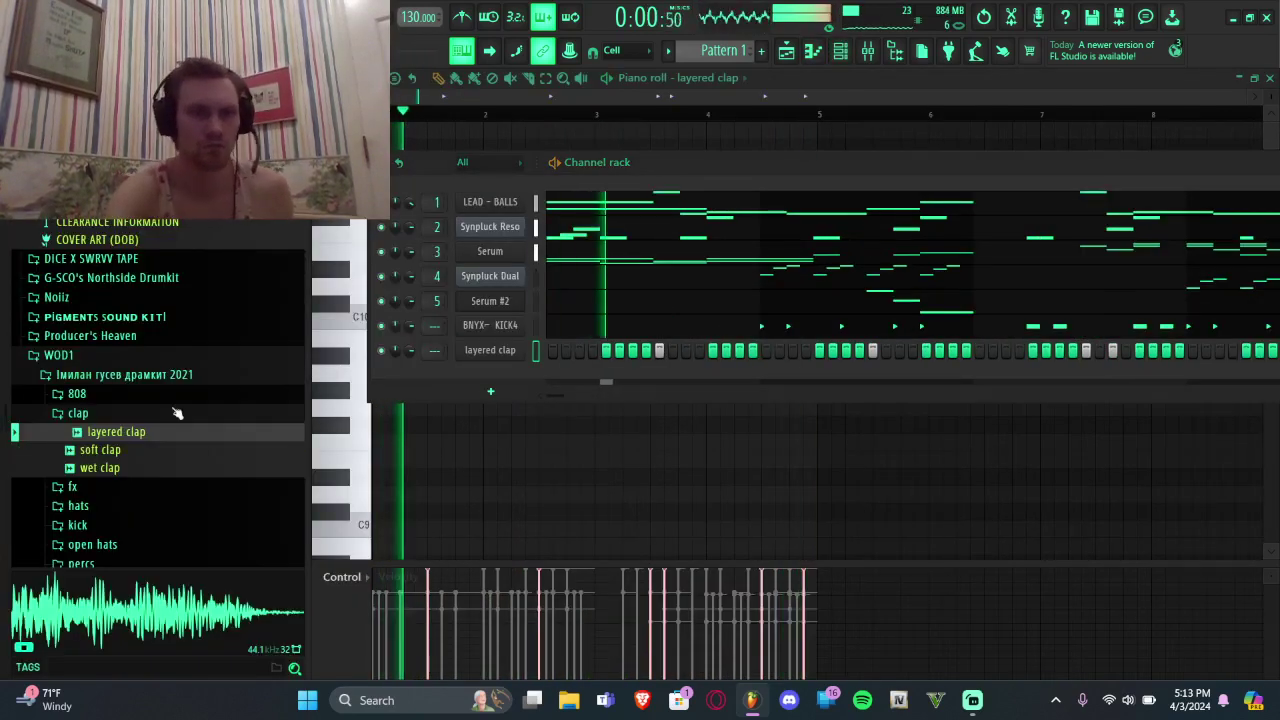
scroll(174, 414, down, 5)
click(106, 246)
click(100, 261)
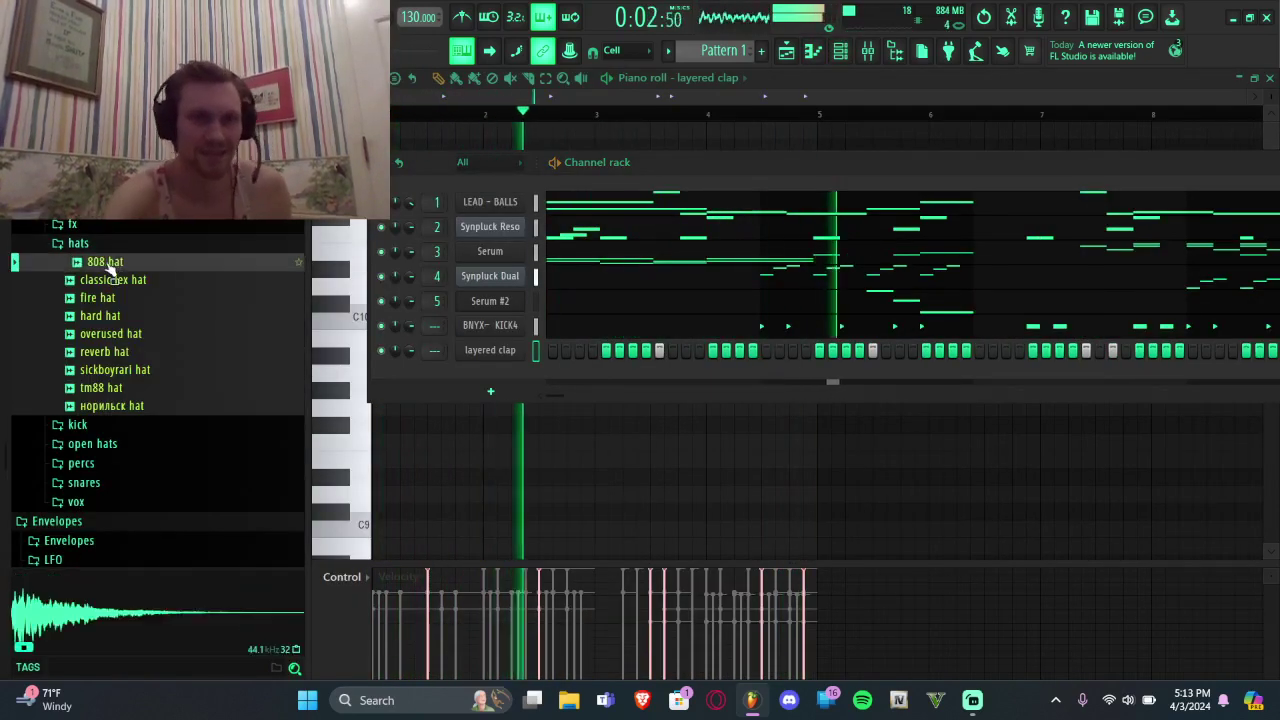
click(110, 280)
click(120, 316)
click(125, 336)
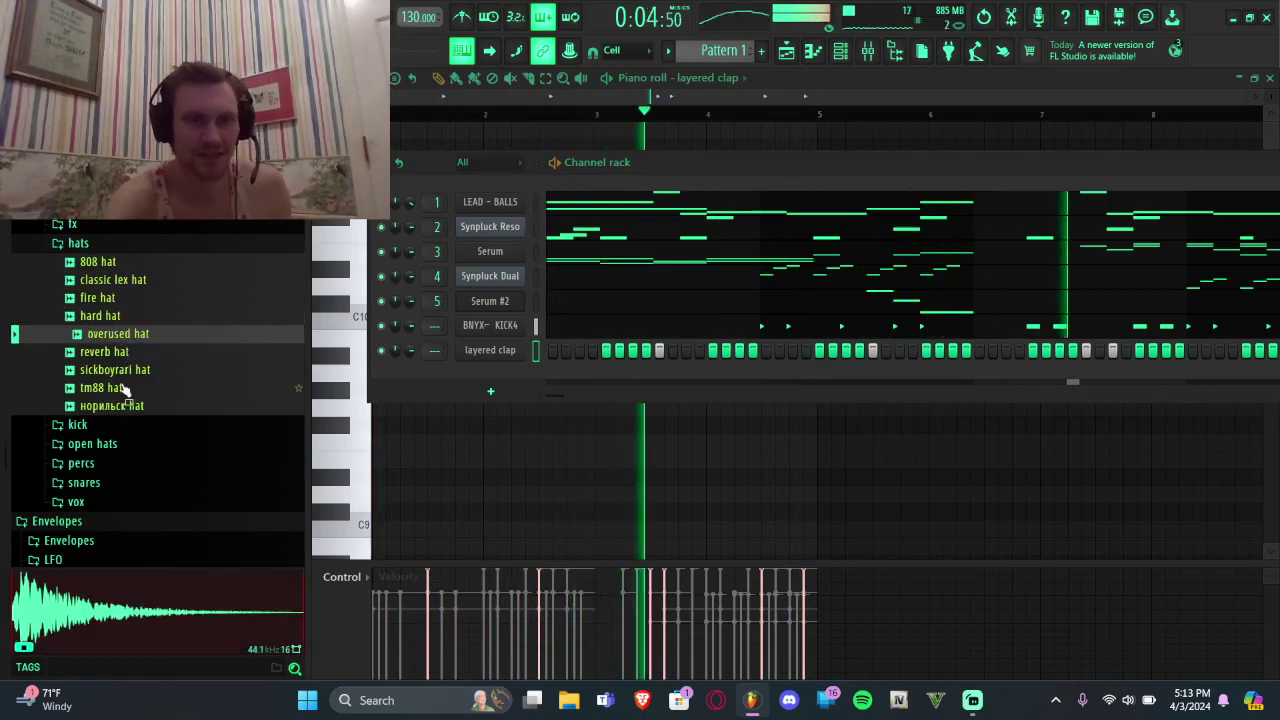
click(106, 355)
click(104, 340)
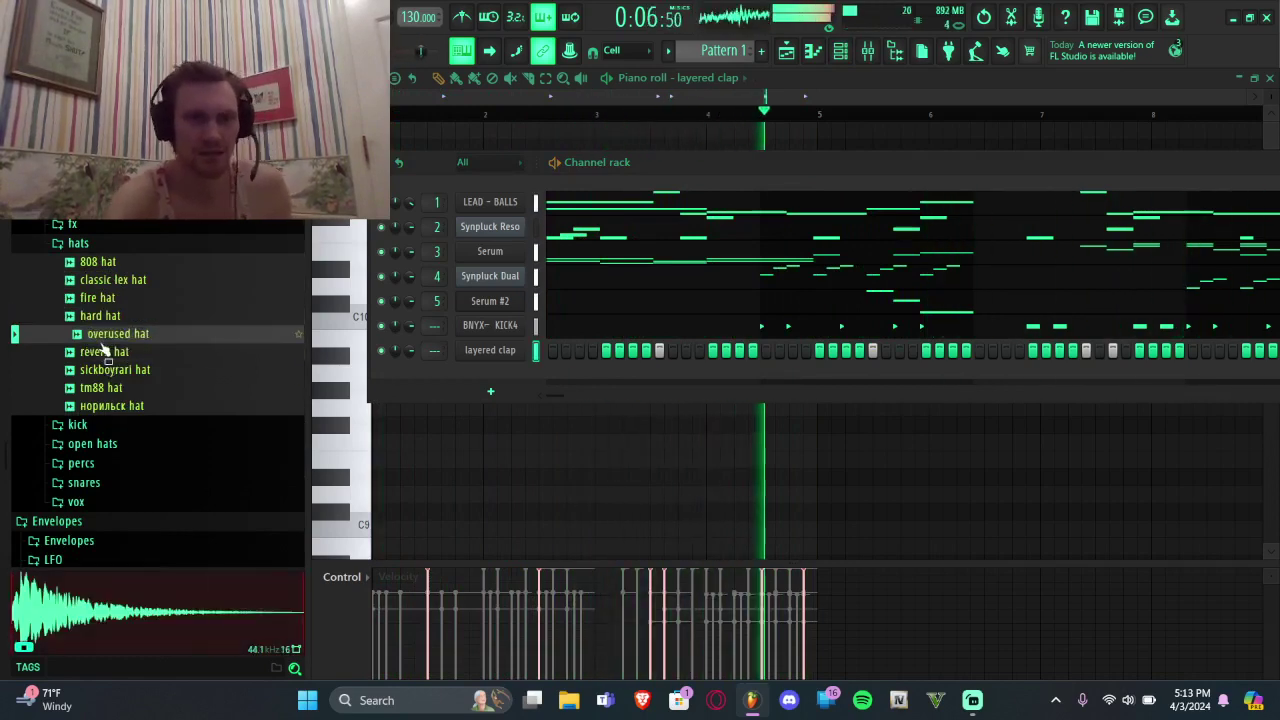
drag(120, 340, 200, 380)
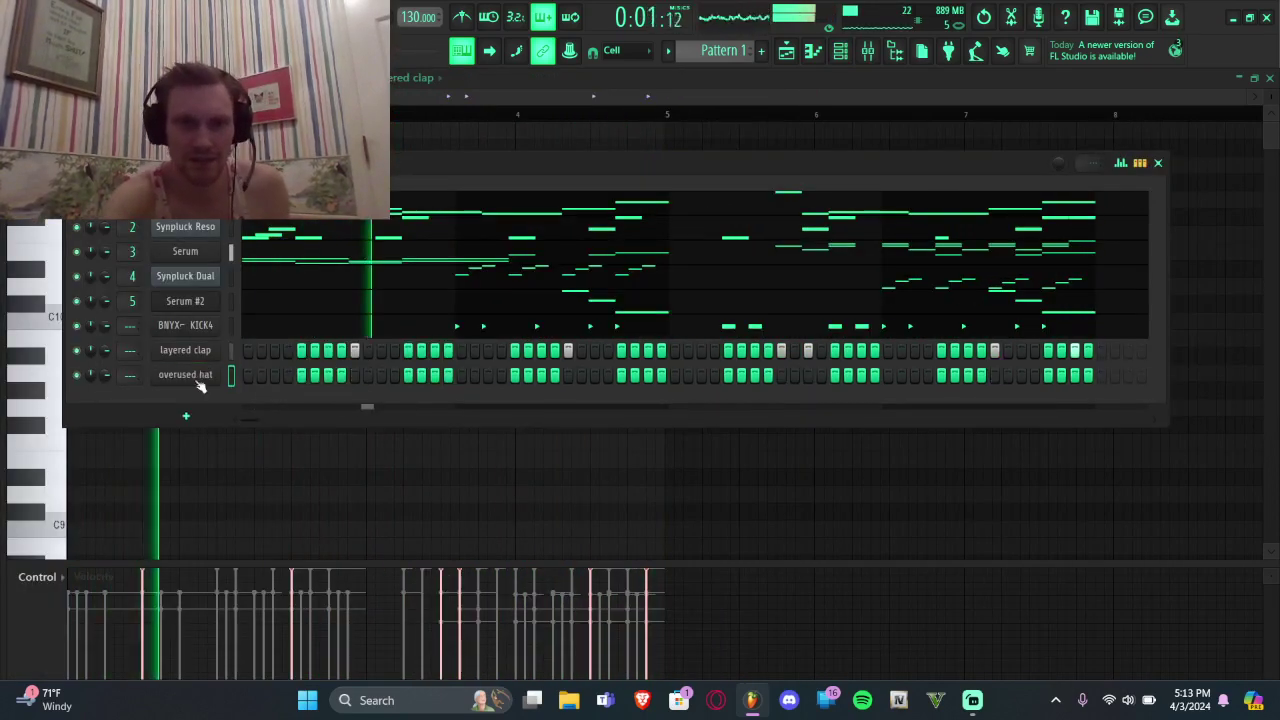
Step: Fill the overused hat channel on every second step and add extra hits on steps 16 and 22
right_click(193, 380)
click(479, 423)
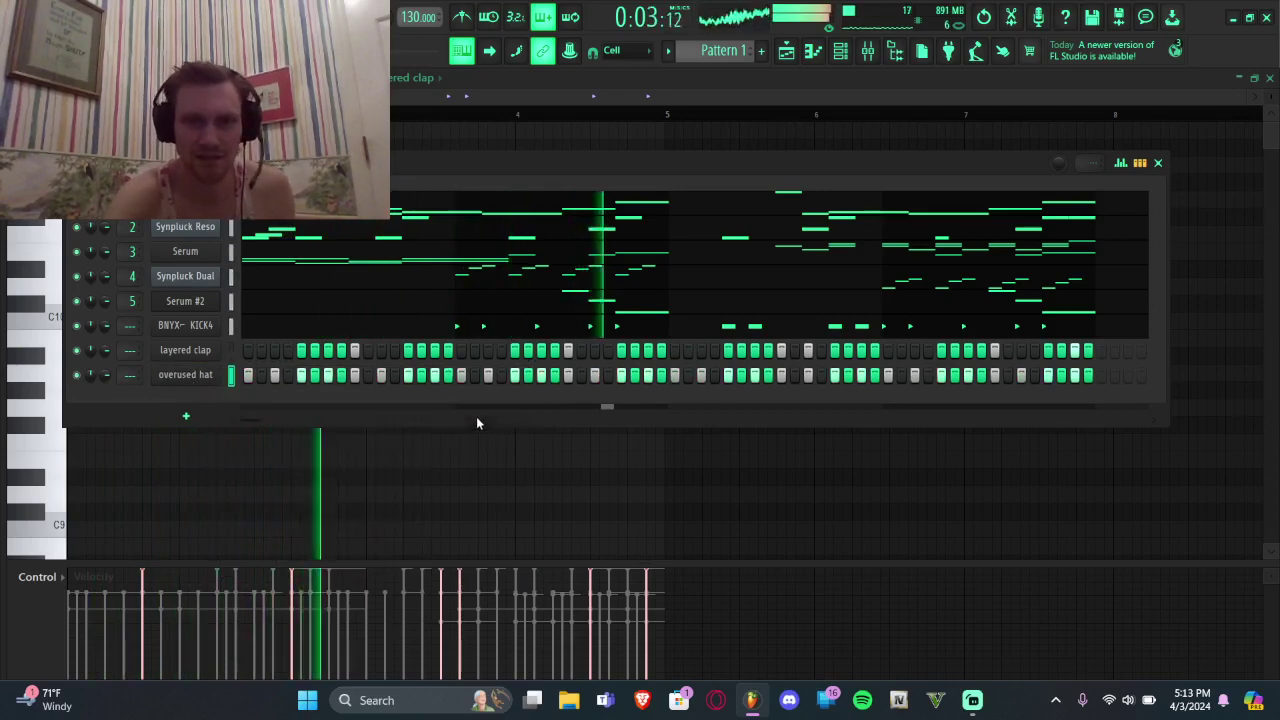
key(space)
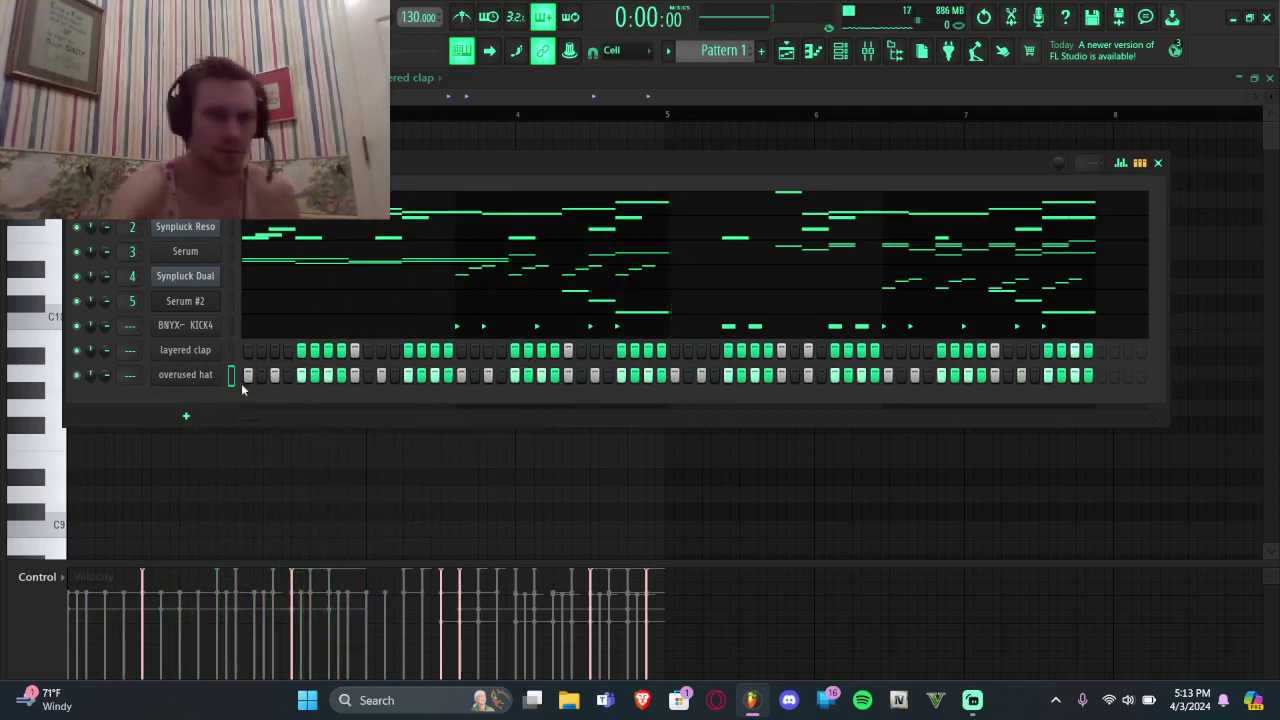
click(208, 384)
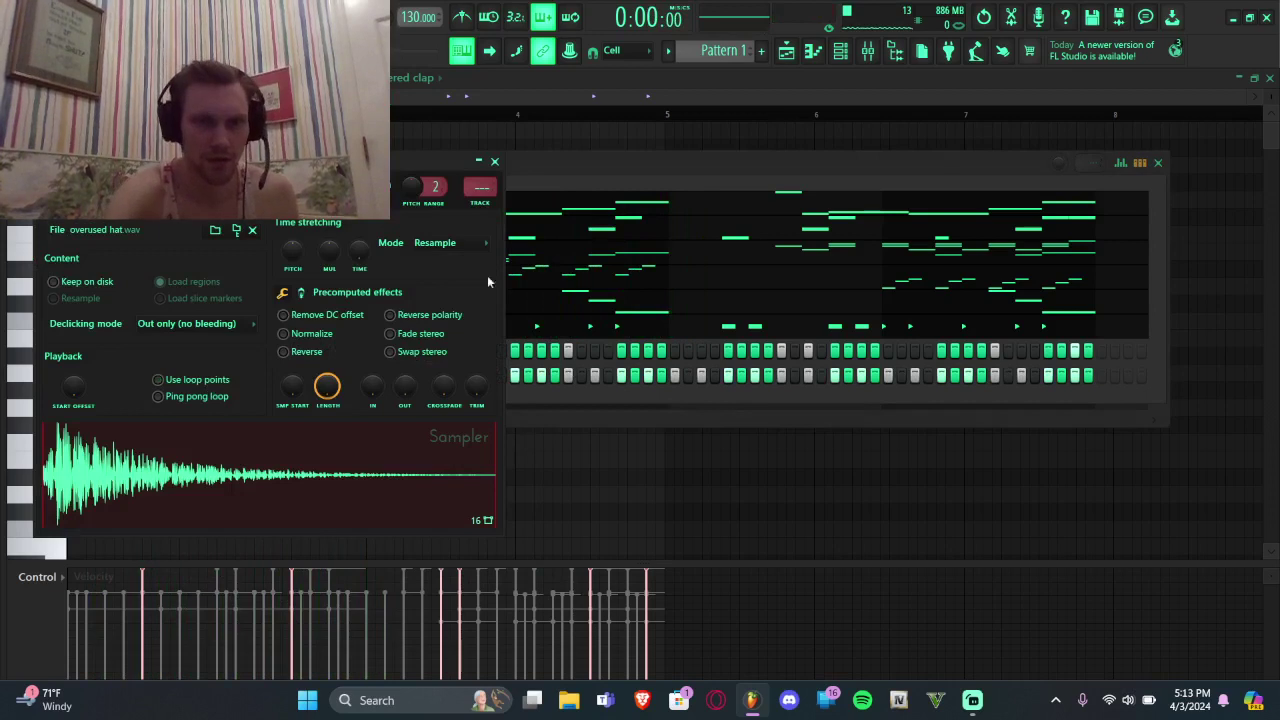
click(493, 162)
key(space)
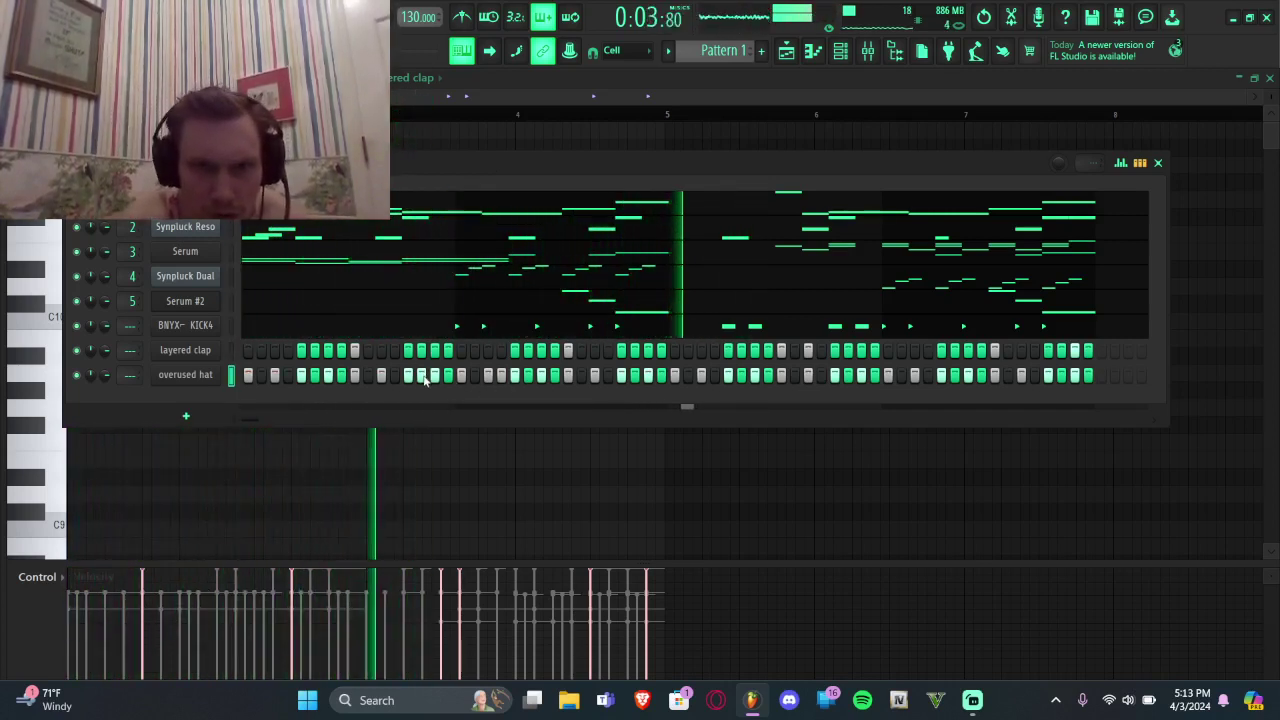
key(space)
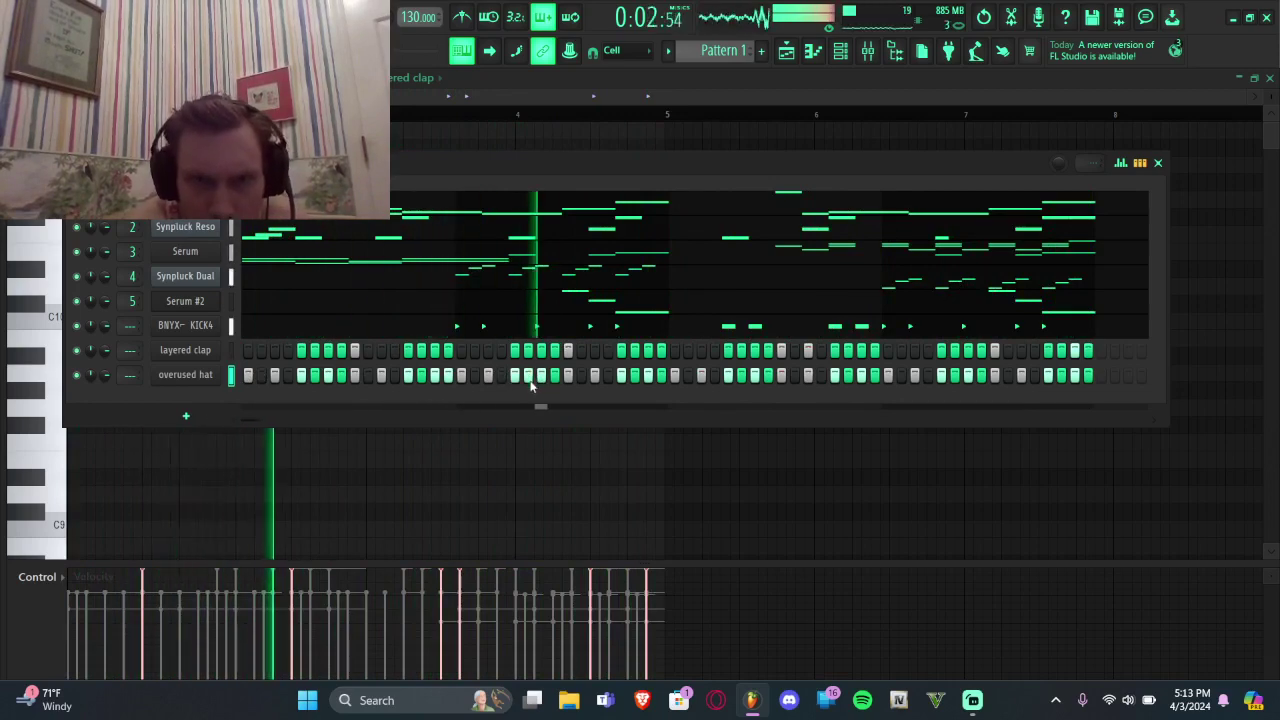
Step: Open the overused hat in the piano roll and delete the hits on steps 3, 7 and 11 of bar 1
right_click(212, 375)
click(222, 376)
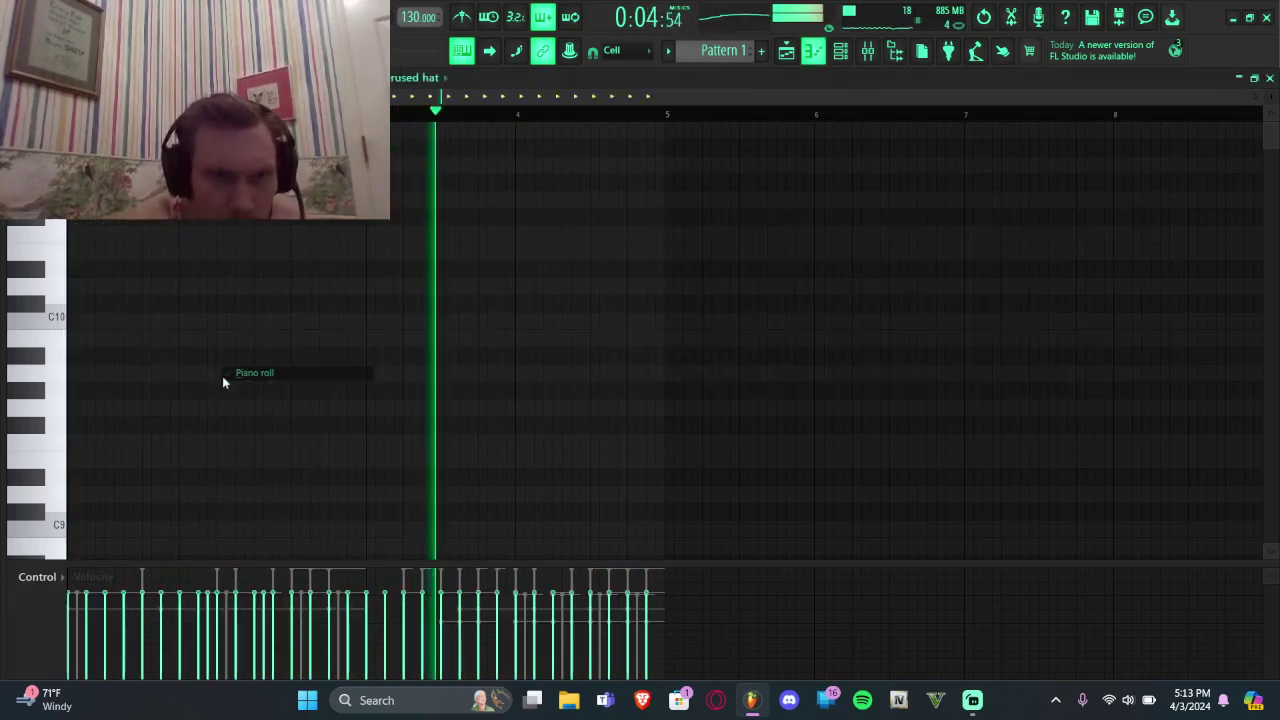
scroll(227, 381, down, 8)
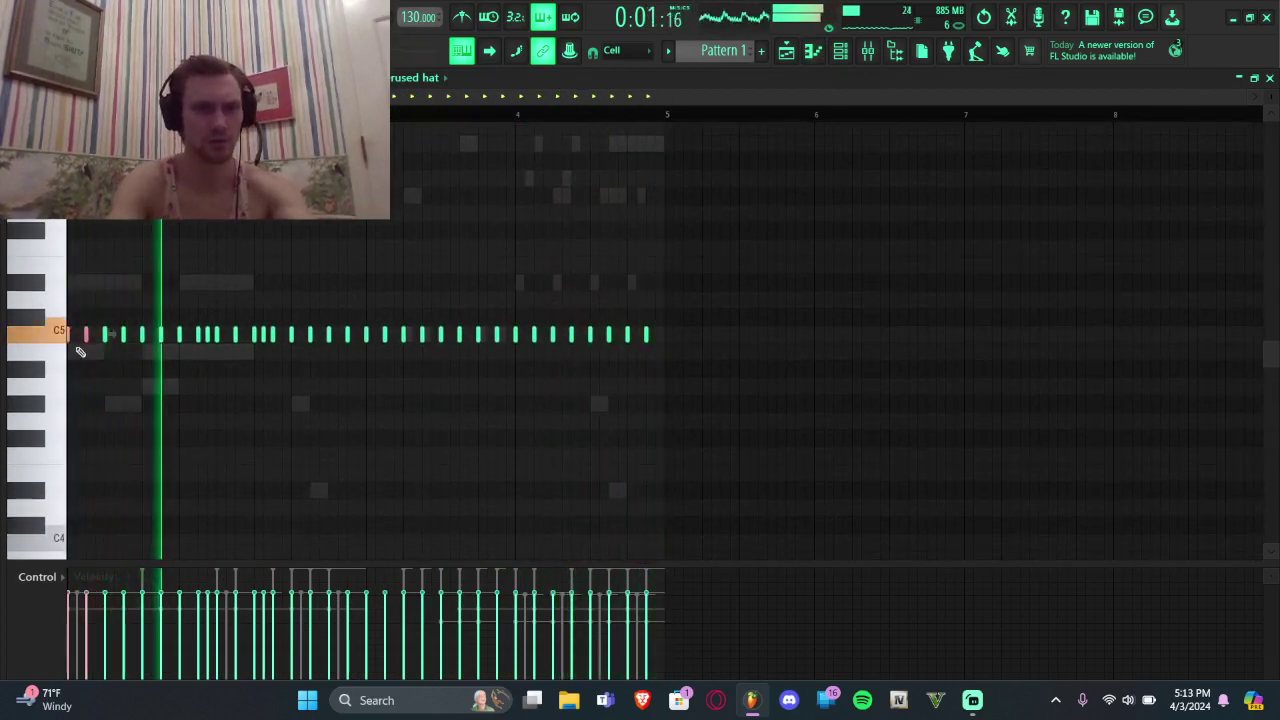
click(86, 336)
drag(134, 342, 68, 342)
key(Delete)
Step: Lower the four opening hat hits of bar 1 by four semitones
key(shift+Down)
key(shift+Down)
key(shift+Down)
key(shift+Down)
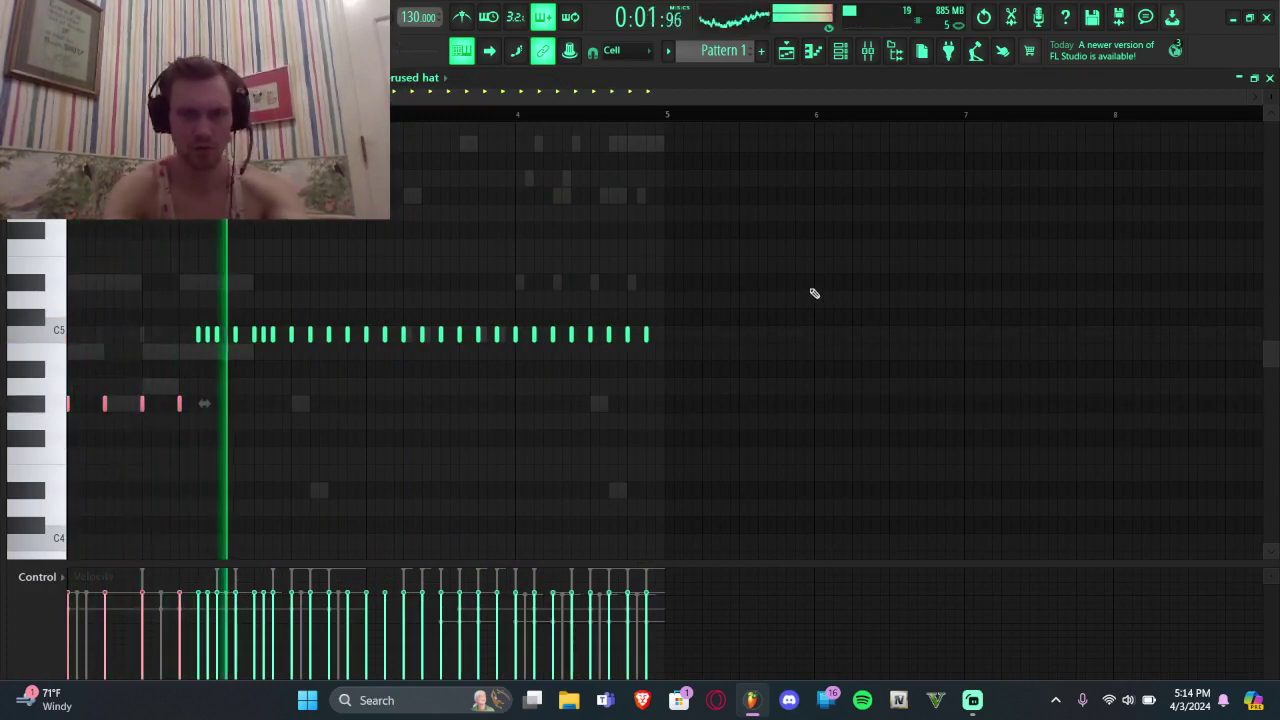
Step: Replace the hat hits in bars 3 and 4 with a copy of bars 1 and 2, and slightly raise all hat velocities
drag(812, 258, 367, 396)
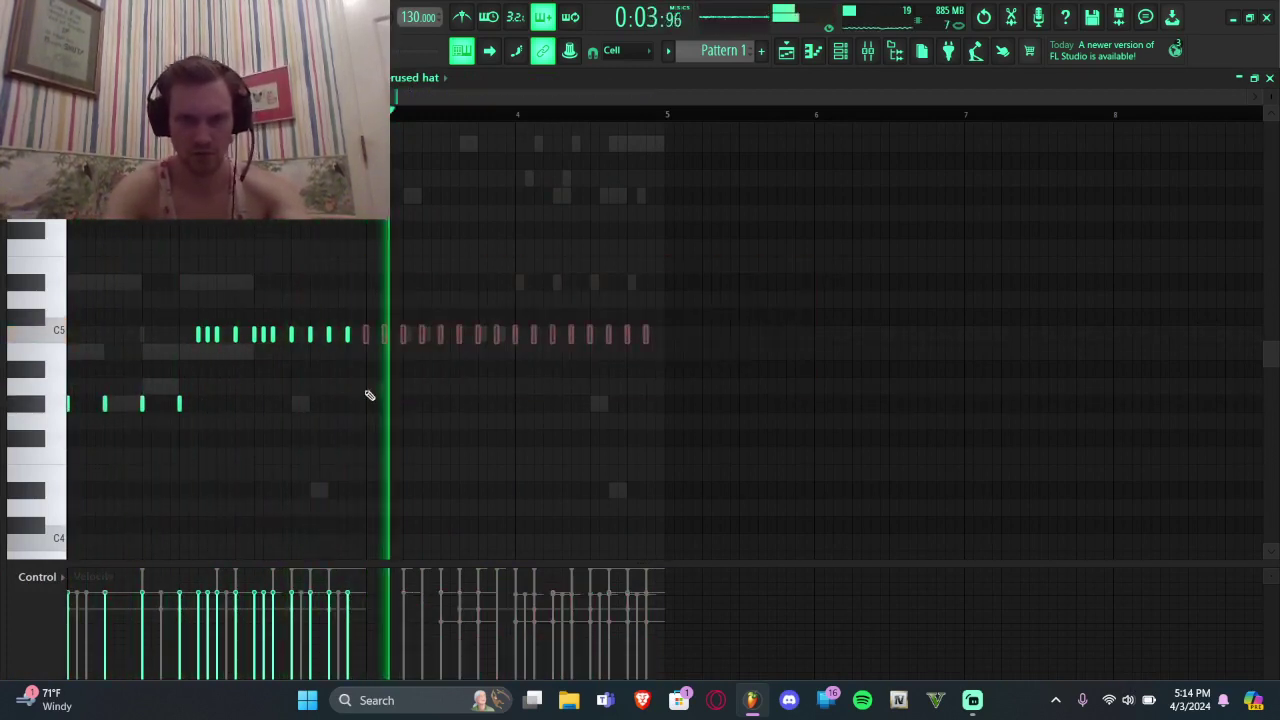
key(Delete)
key(ctrl+l)
key(ctrl+b)
key(ctrl+d)
key(shift+d)
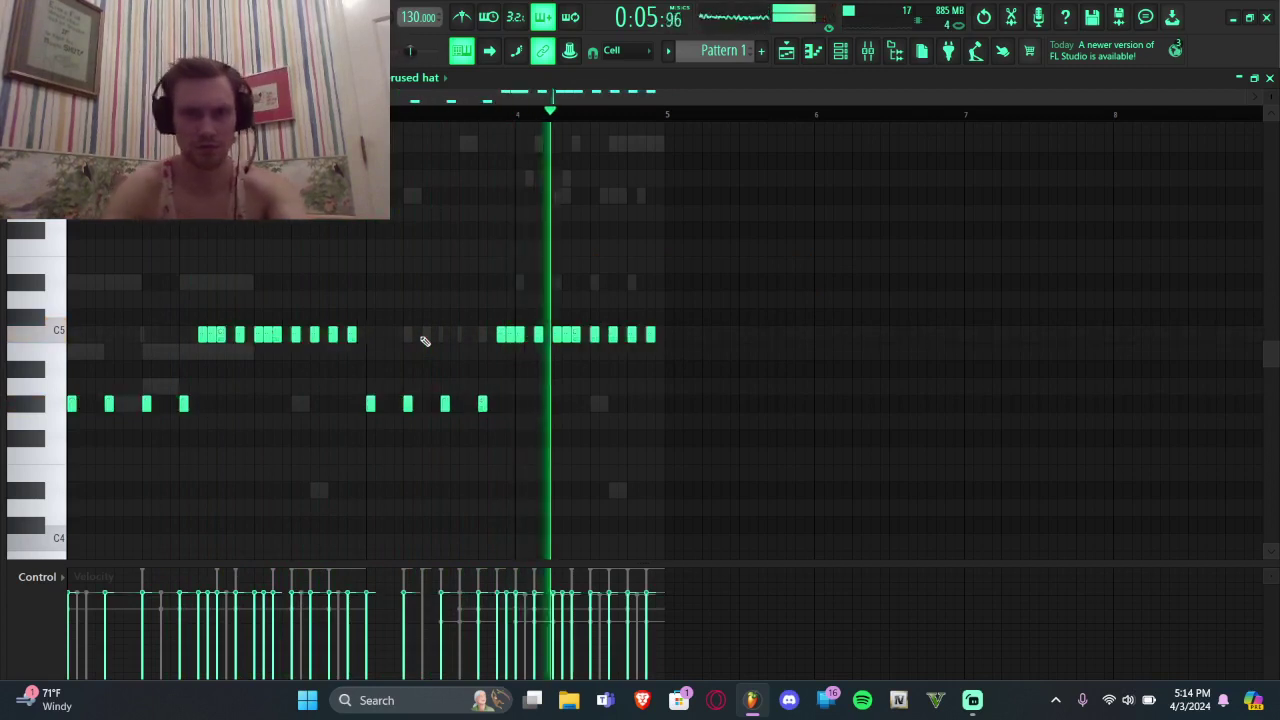
drag(749, 257, 50, 580)
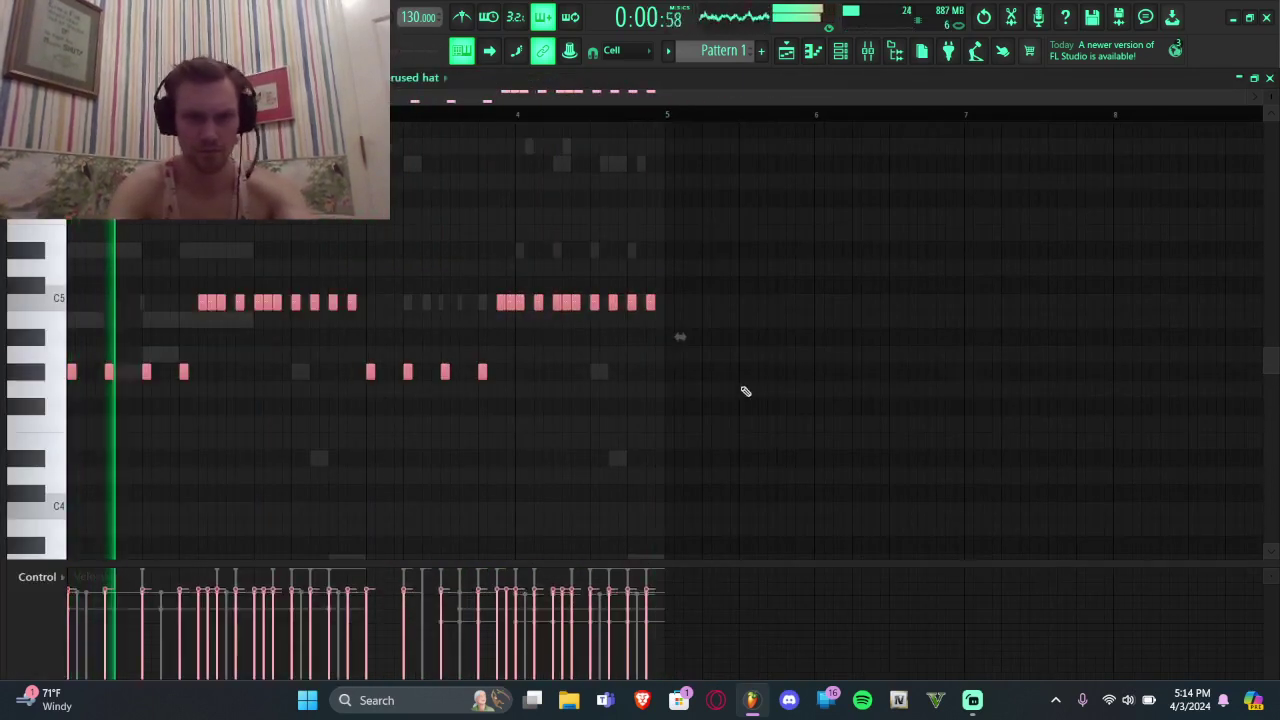
Step: Audition samples in the WOD1 kit's open hats folder and add the classic oh sample as a new channel
click(847, 57)
mouse_move(4, 330)
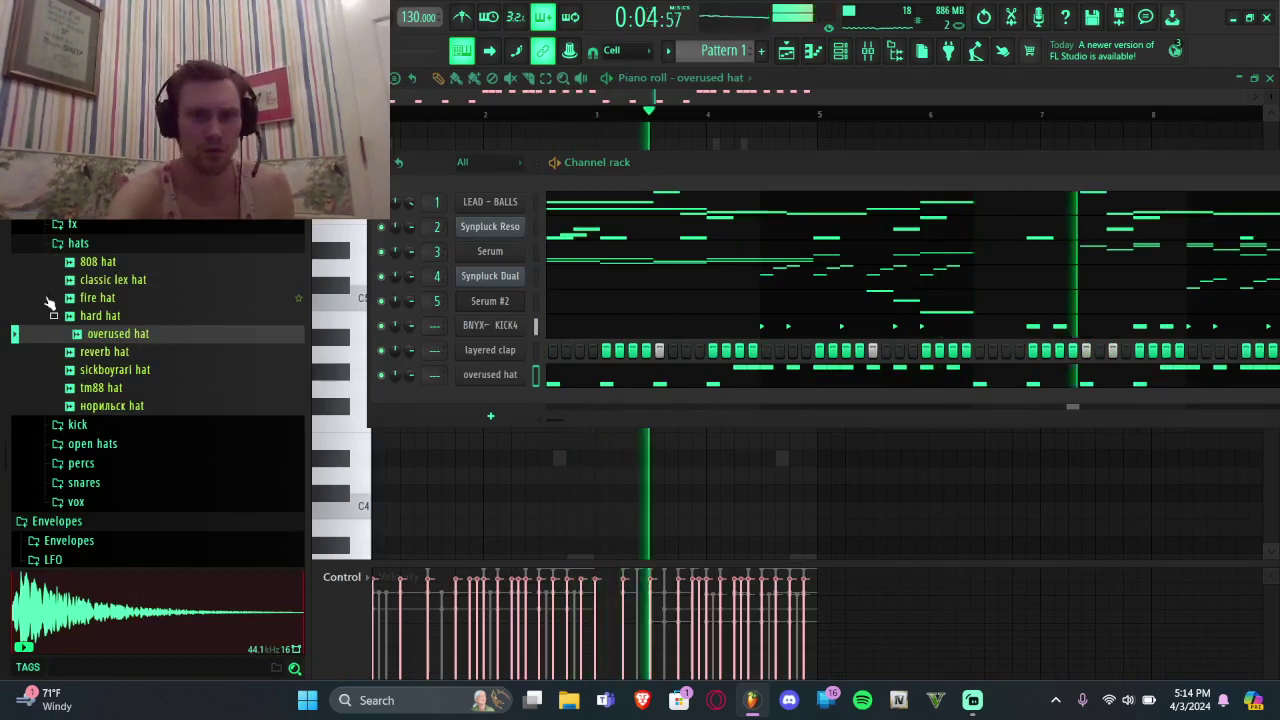
scroll(50, 302, down, 5)
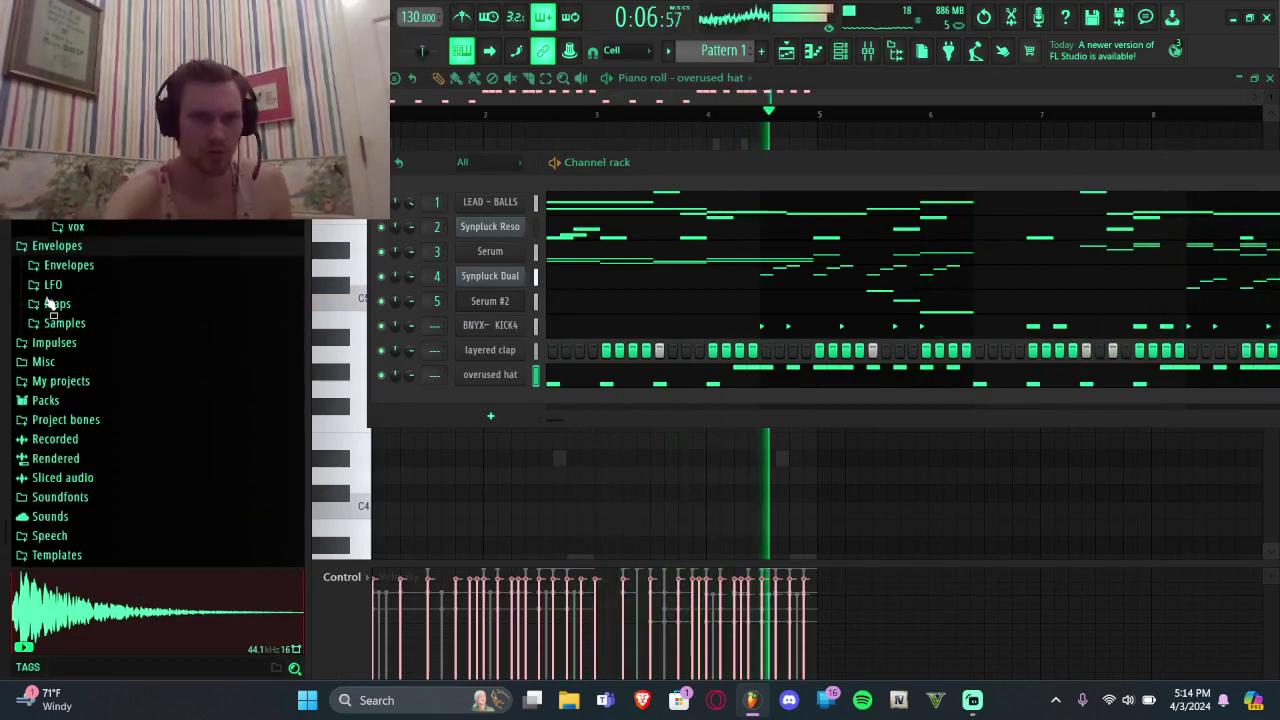
scroll(47, 303, down, 1)
scroll(150, 360, up, 7)
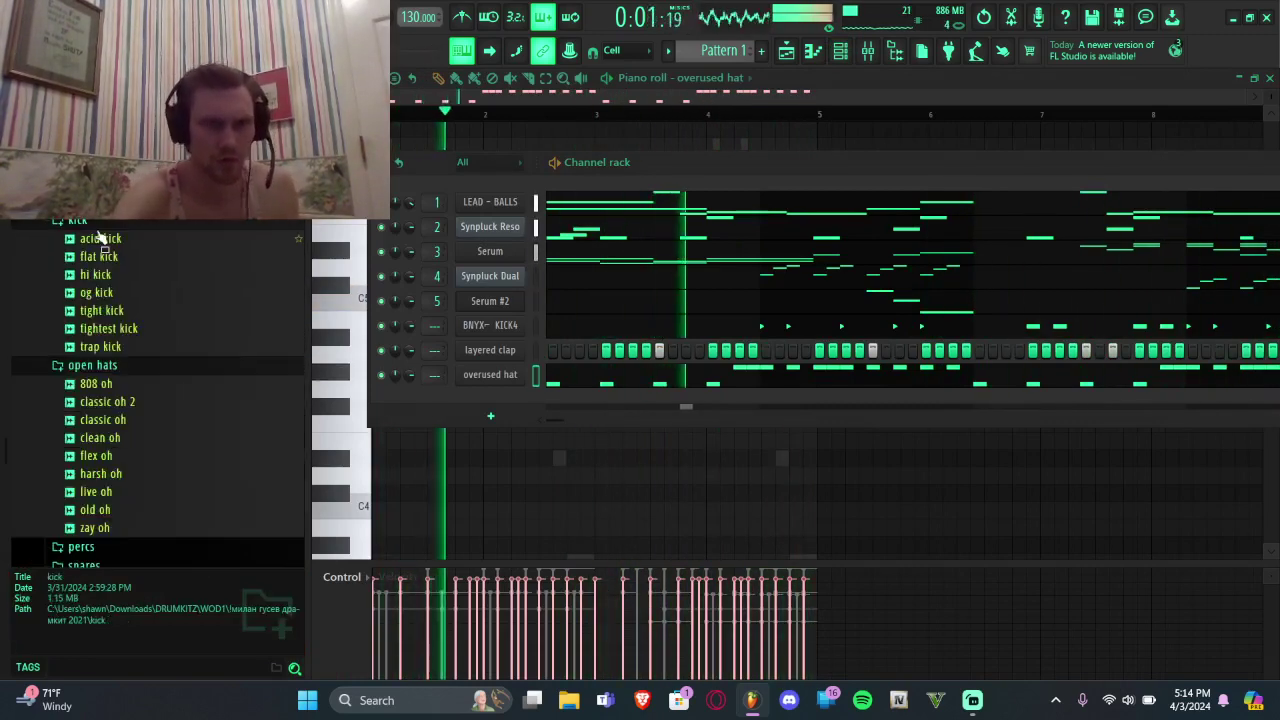
scroll(150, 360, down, 2)
click(120, 385)
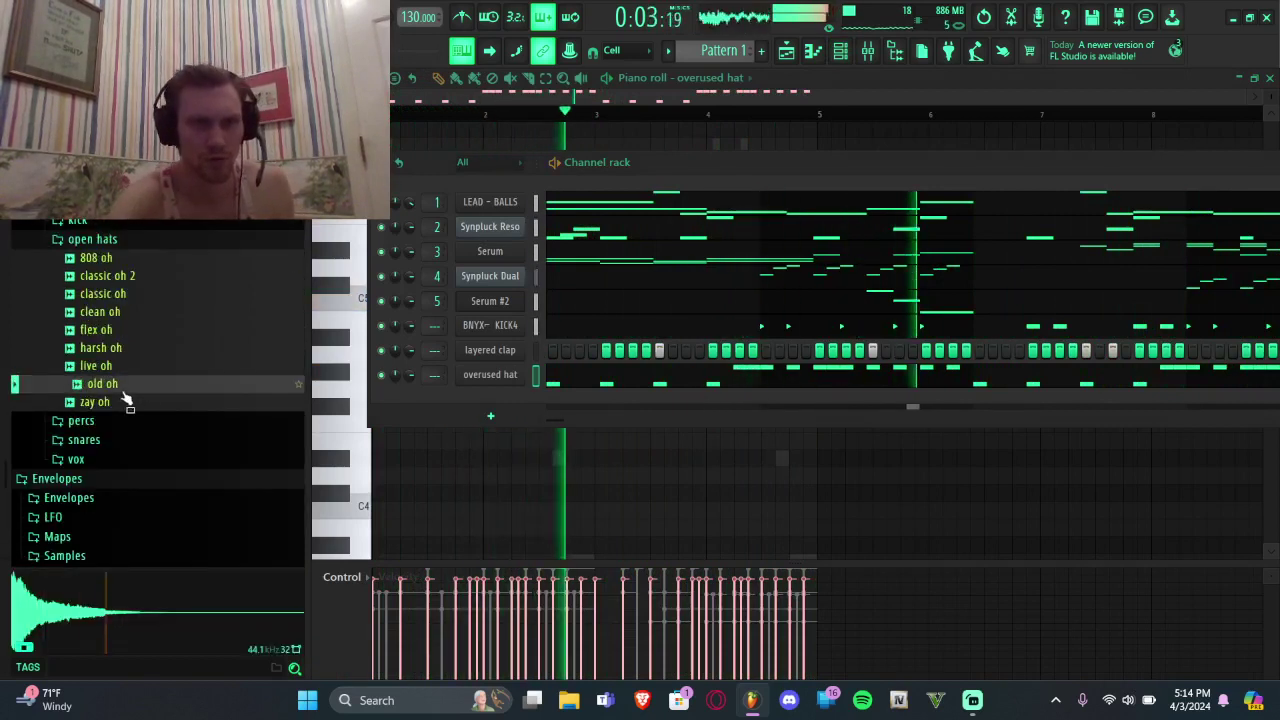
click(104, 294)
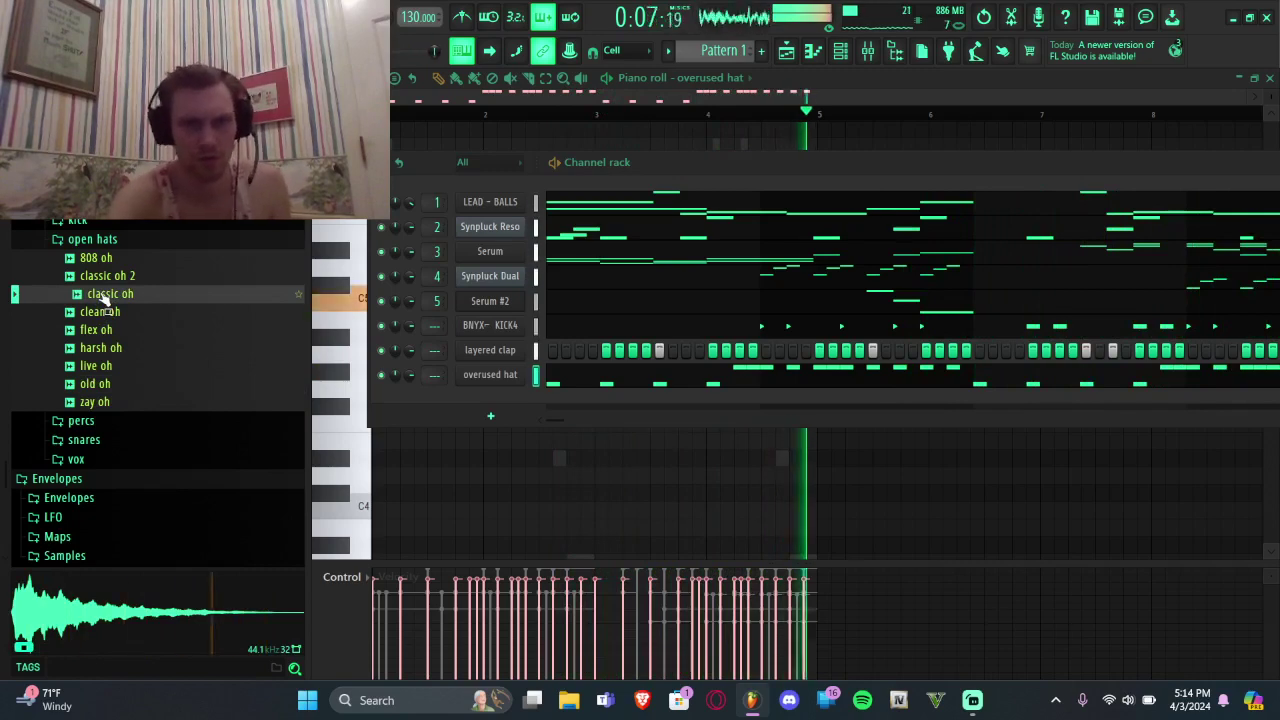
drag(104, 300, 381, 403)
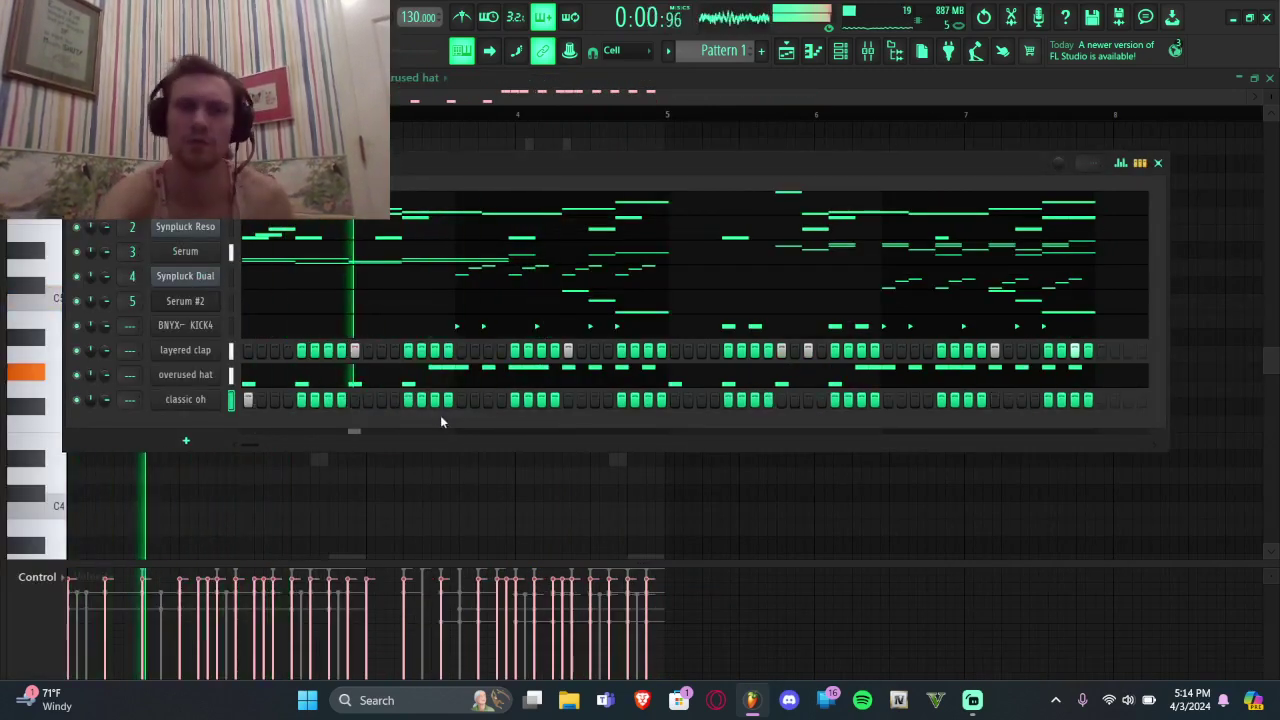
Step: Program classic oh hits on steps 1, 13, 25, 33, 45 and 57
click(569, 400)
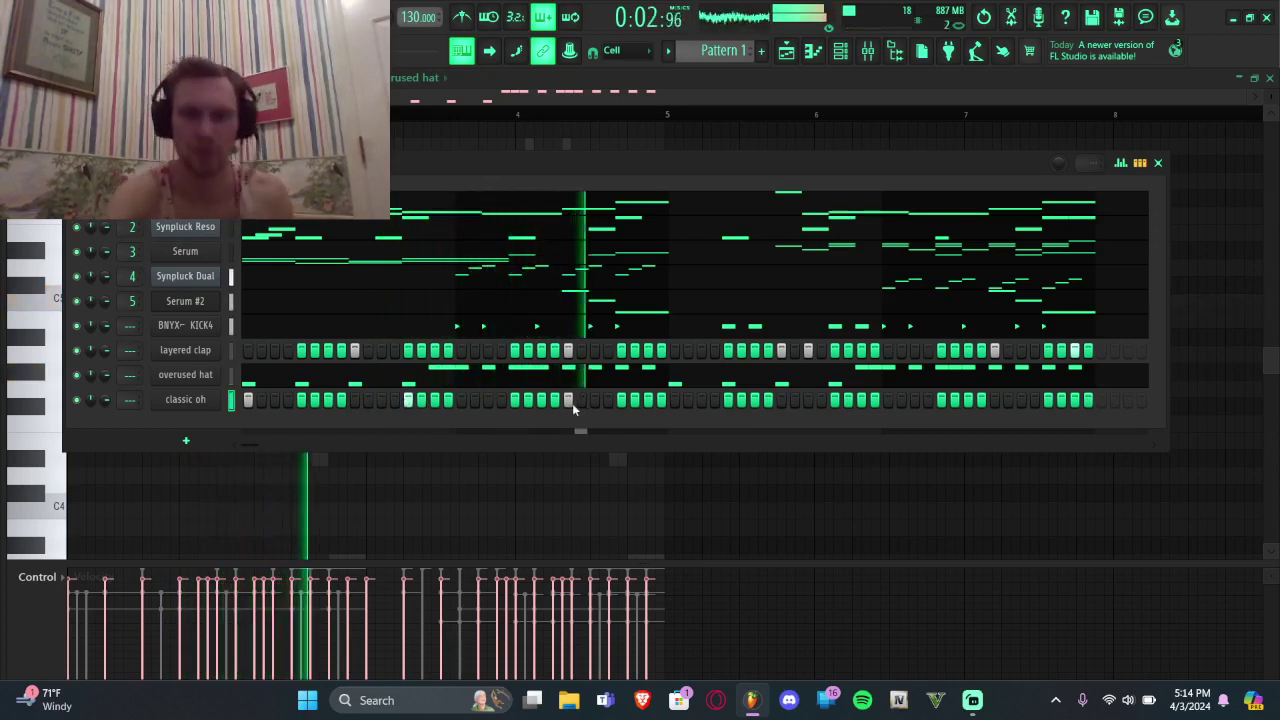
click(680, 402)
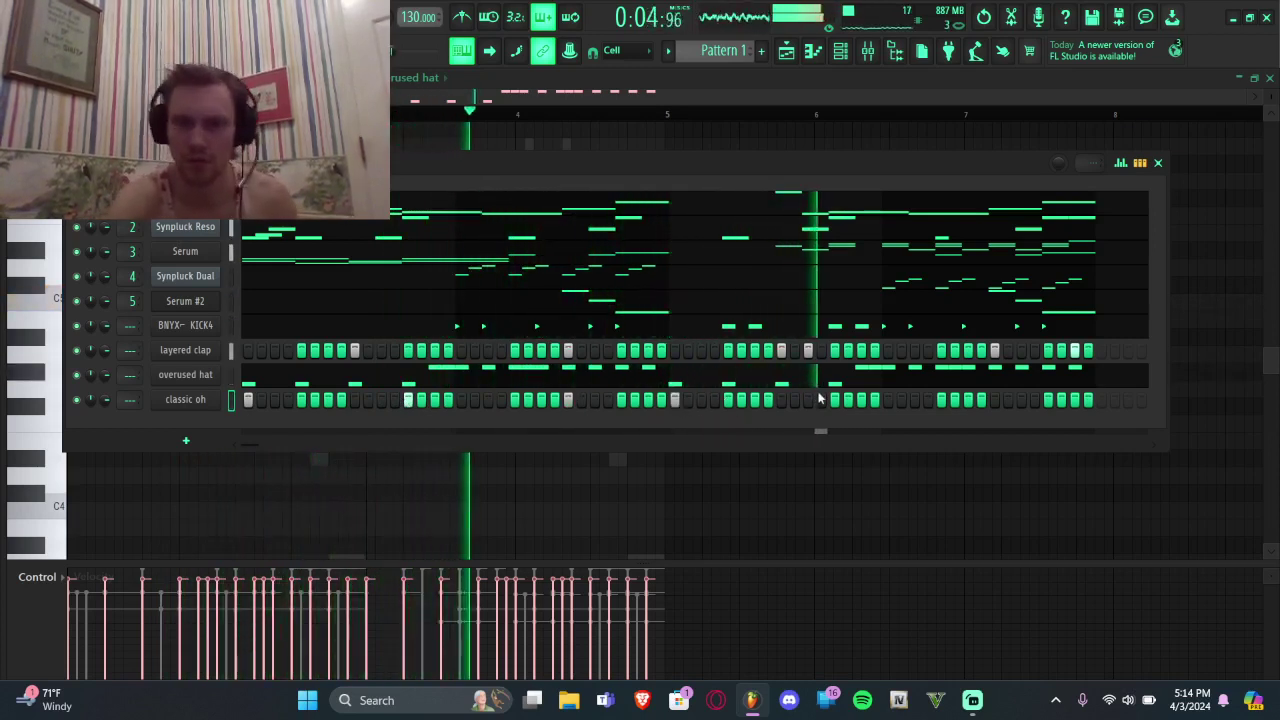
click(994, 401)
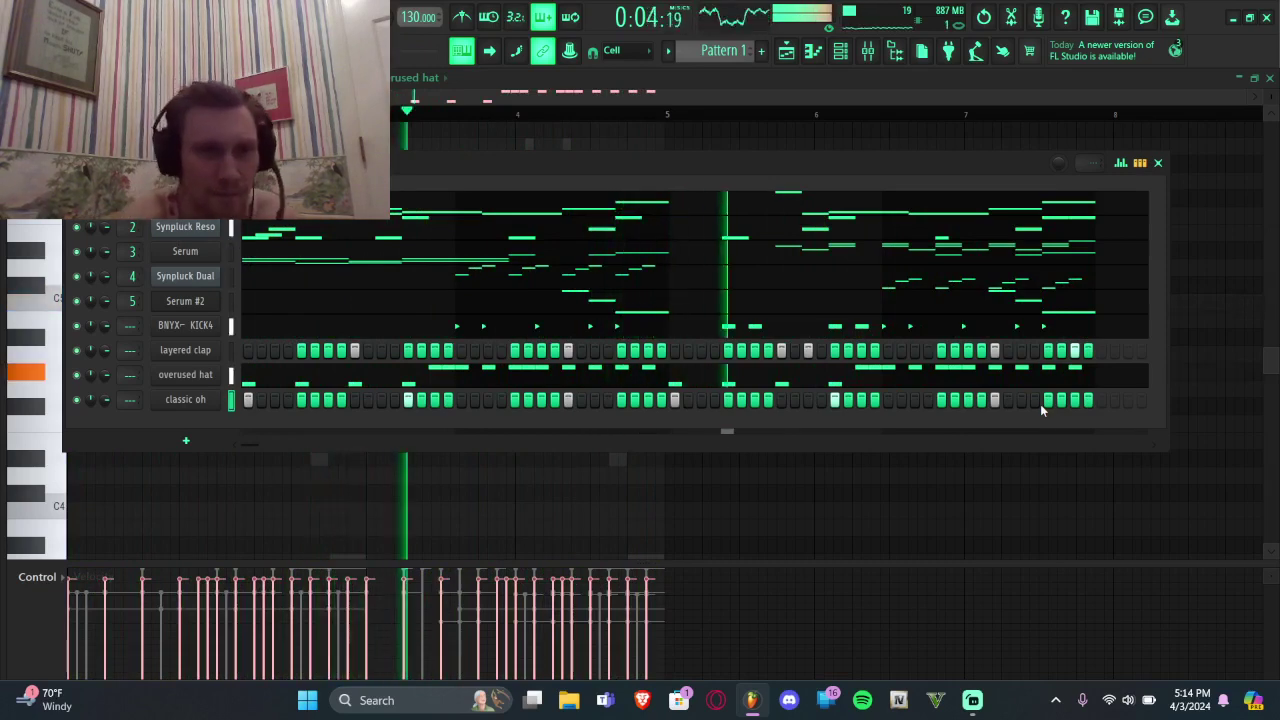
Step: Browse the BNYX SNARES folder and add the trap snare sample as a new channel
click(12, 287)
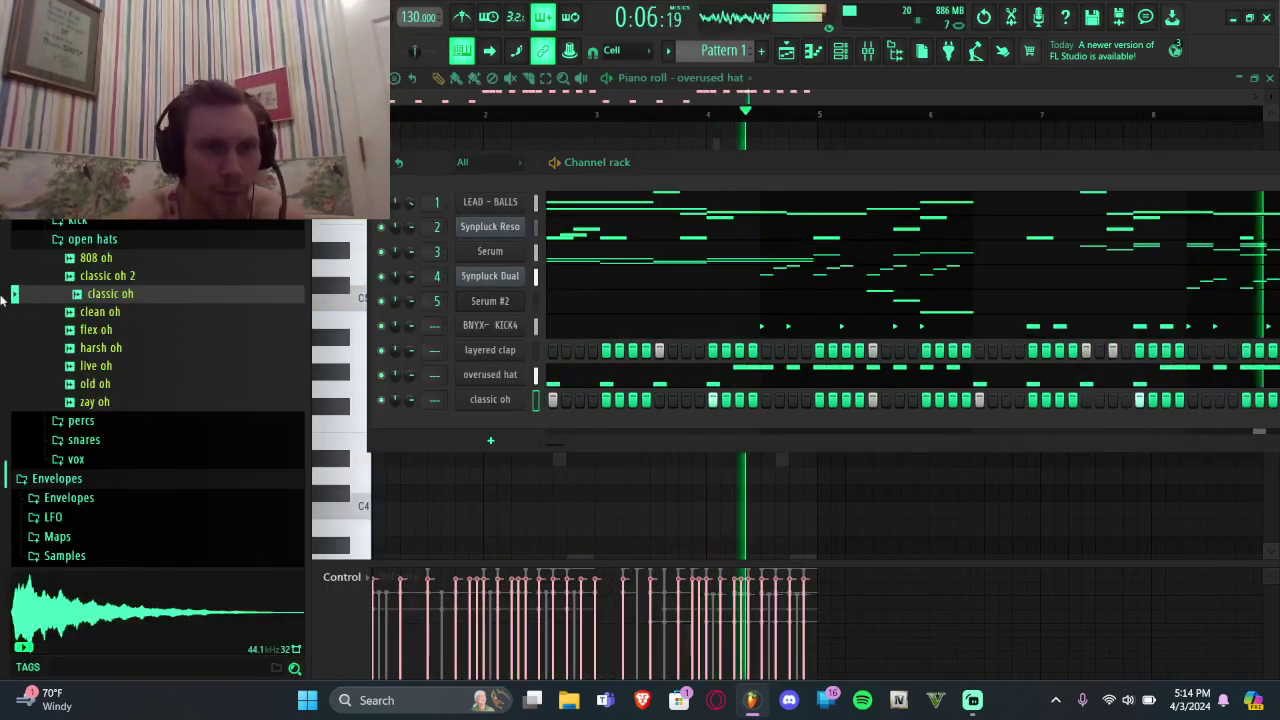
scroll(3, 300, up, 10)
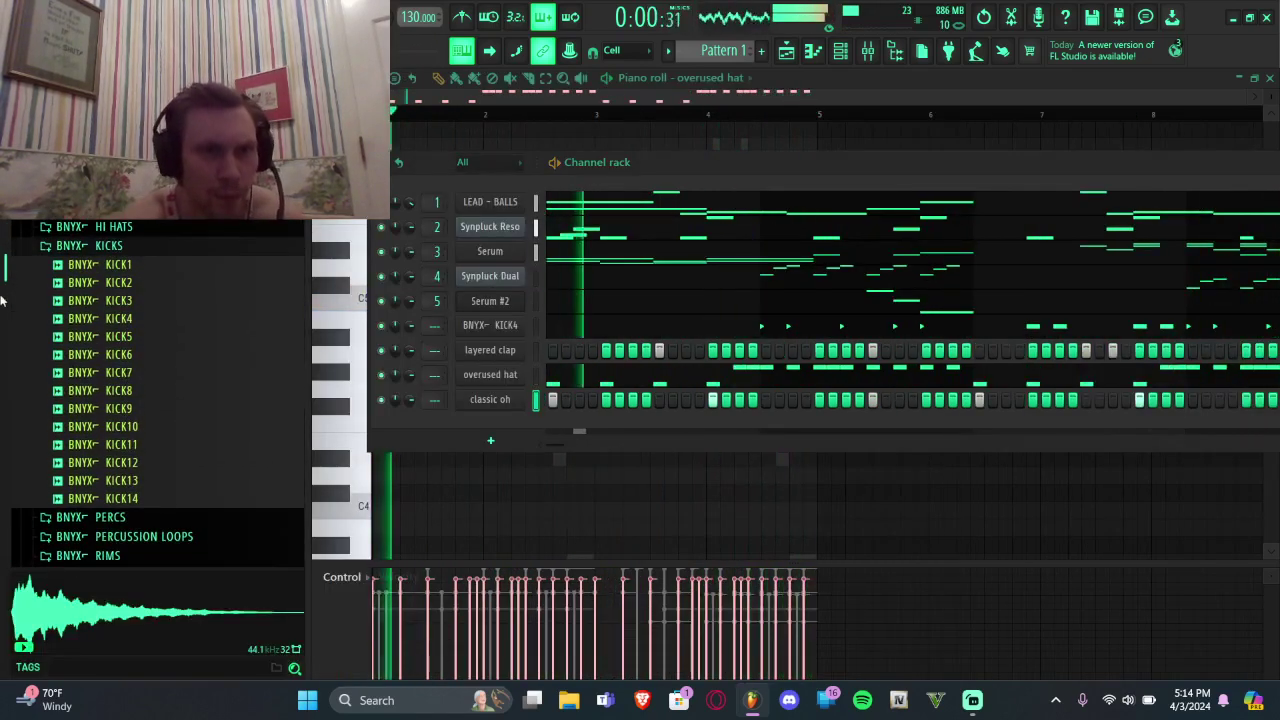
click(106, 250)
click(102, 322)
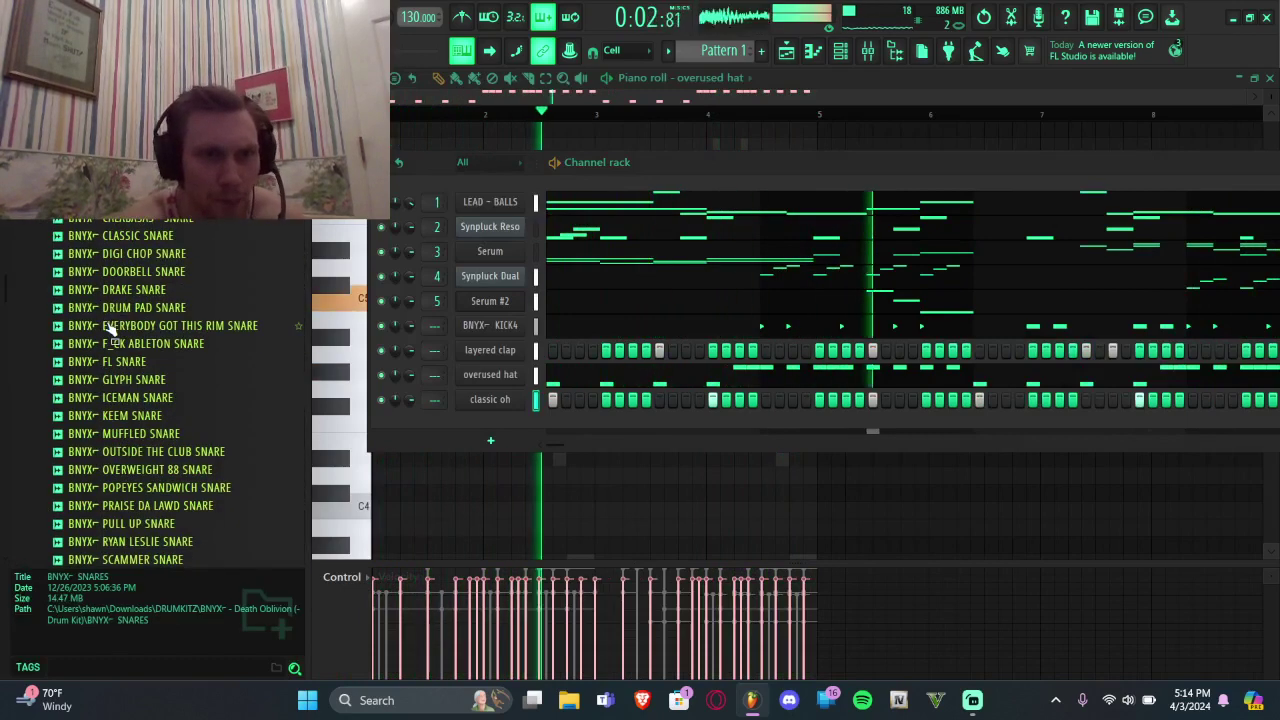
drag(118, 290, 333, 425)
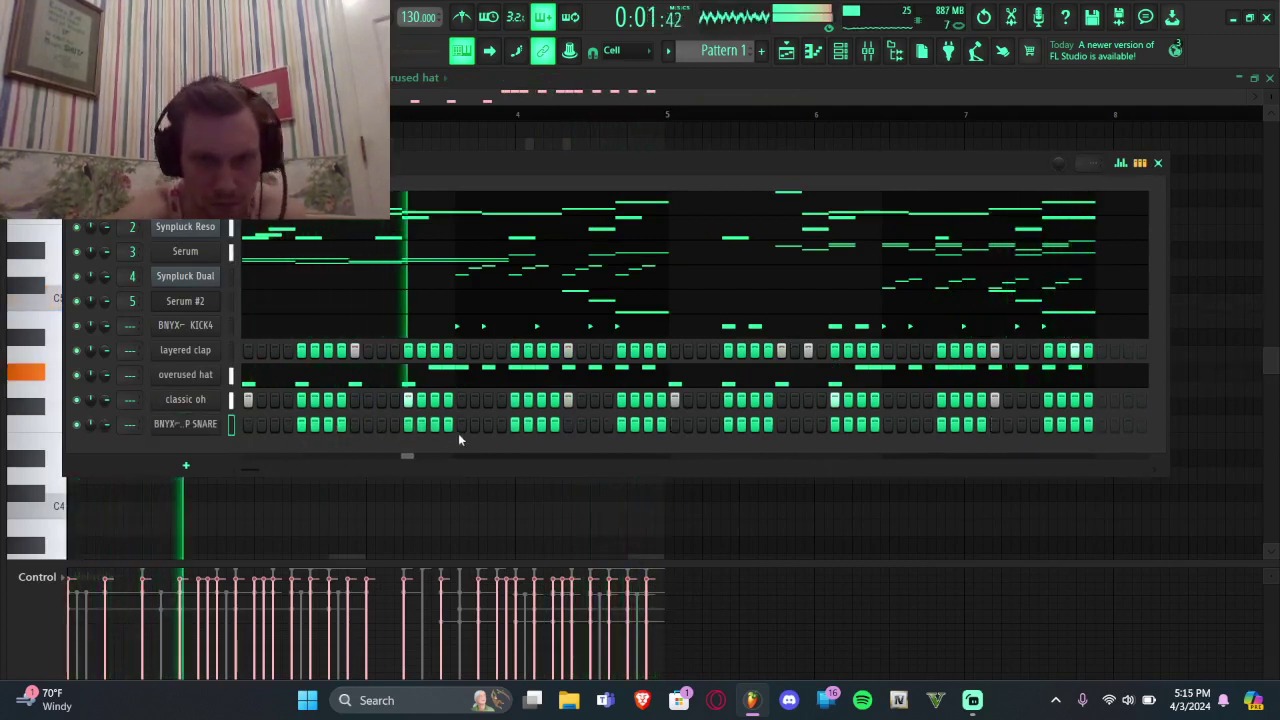
Step: Program trap snare hits on steps 15, 19, 39 and 59
click(489, 424)
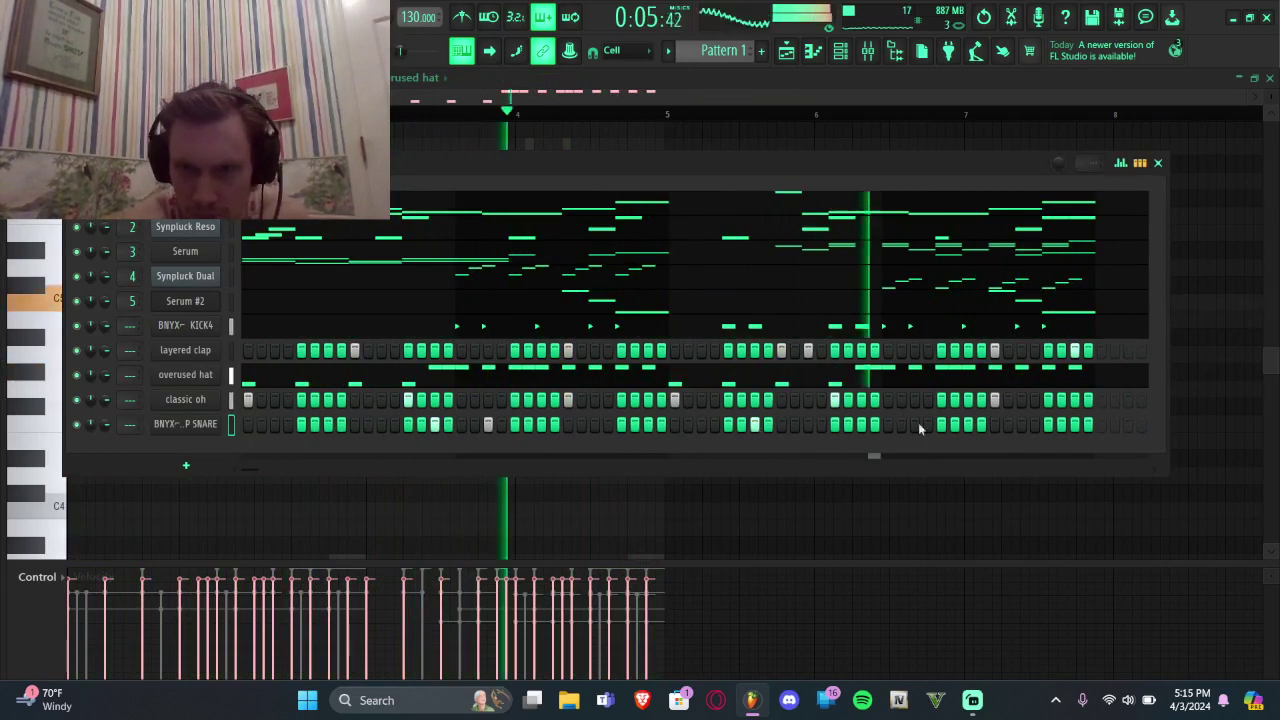
click(1021, 424)
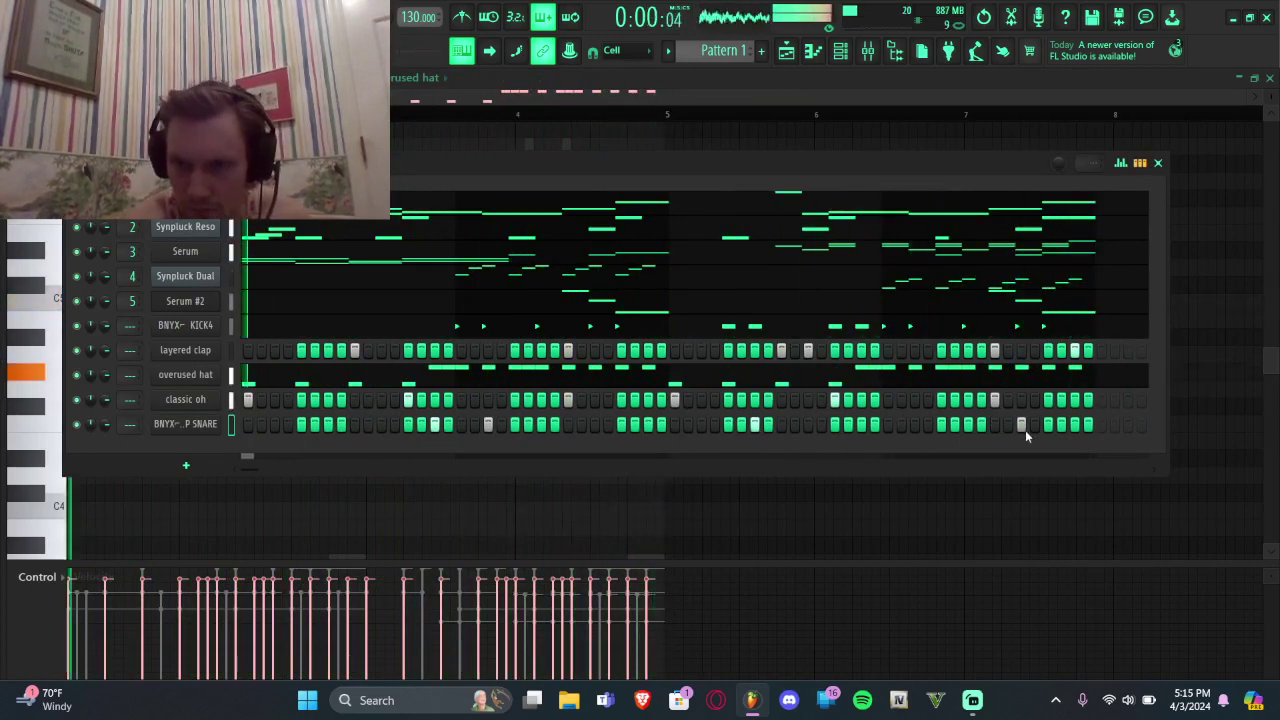
Step: Open the trap snare channel in the piano roll and raise the velocity of all its hits to maximum
right_click(200, 430)
click(243, 420)
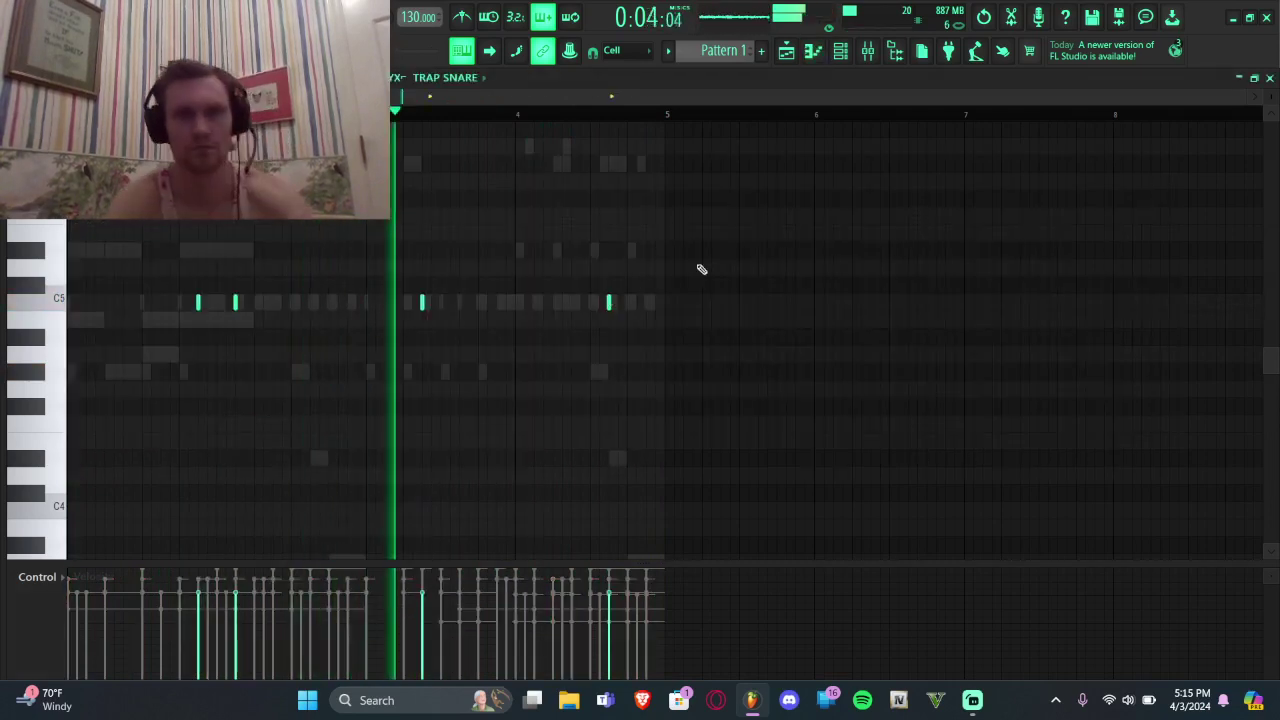
key(ctrl+a)
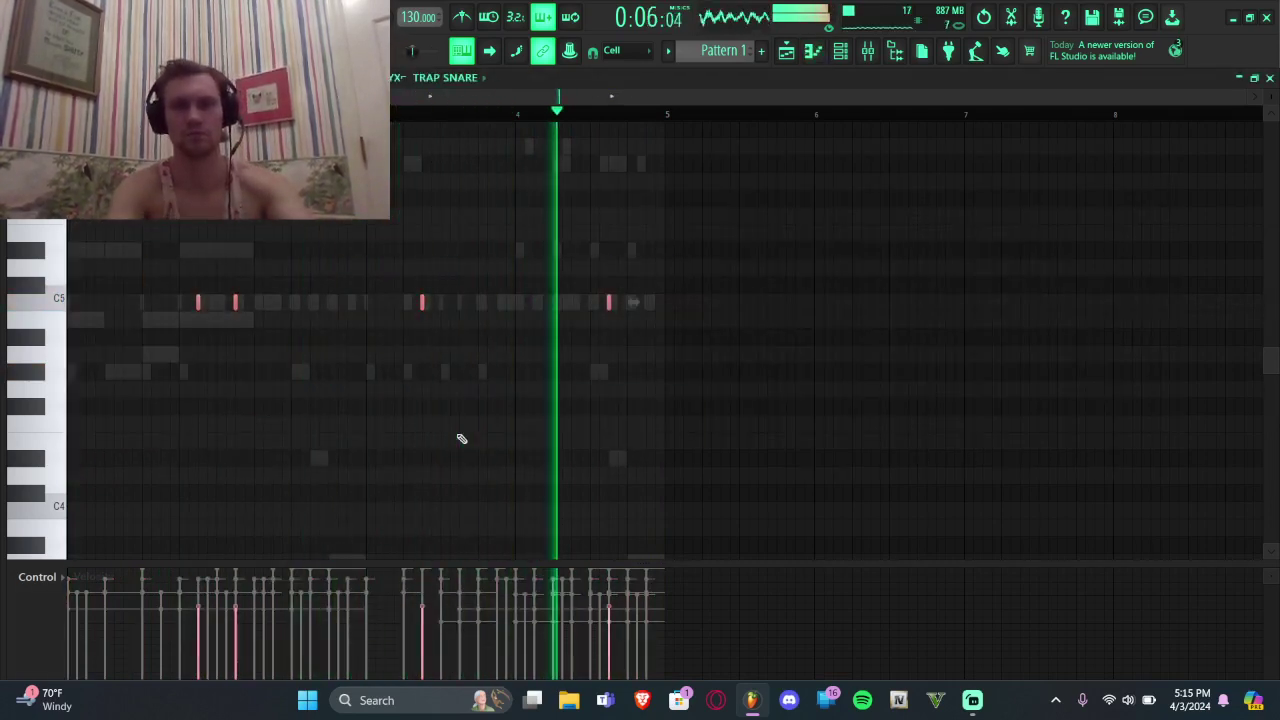
scroll(461, 438, up, 10)
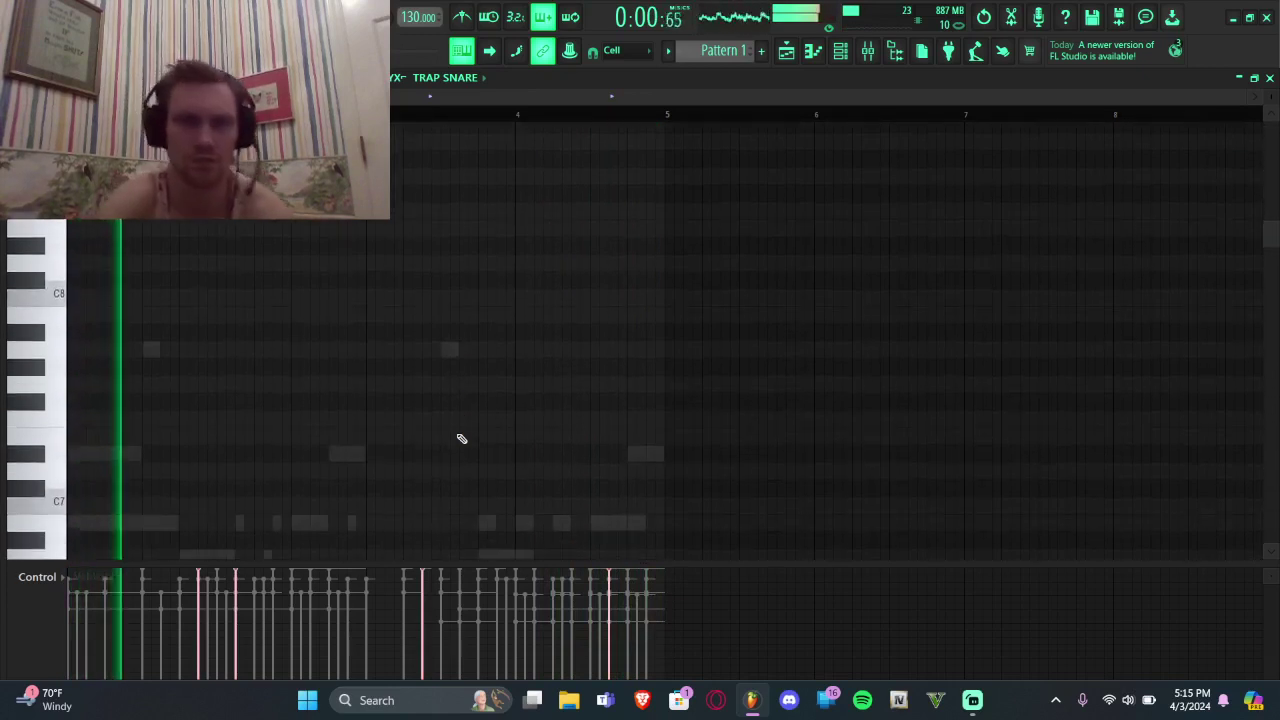
Step: Delete the trap snare hit on step 19 in the piano roll and add a new C5 hit on step 11
scroll(461, 438, down, 10)
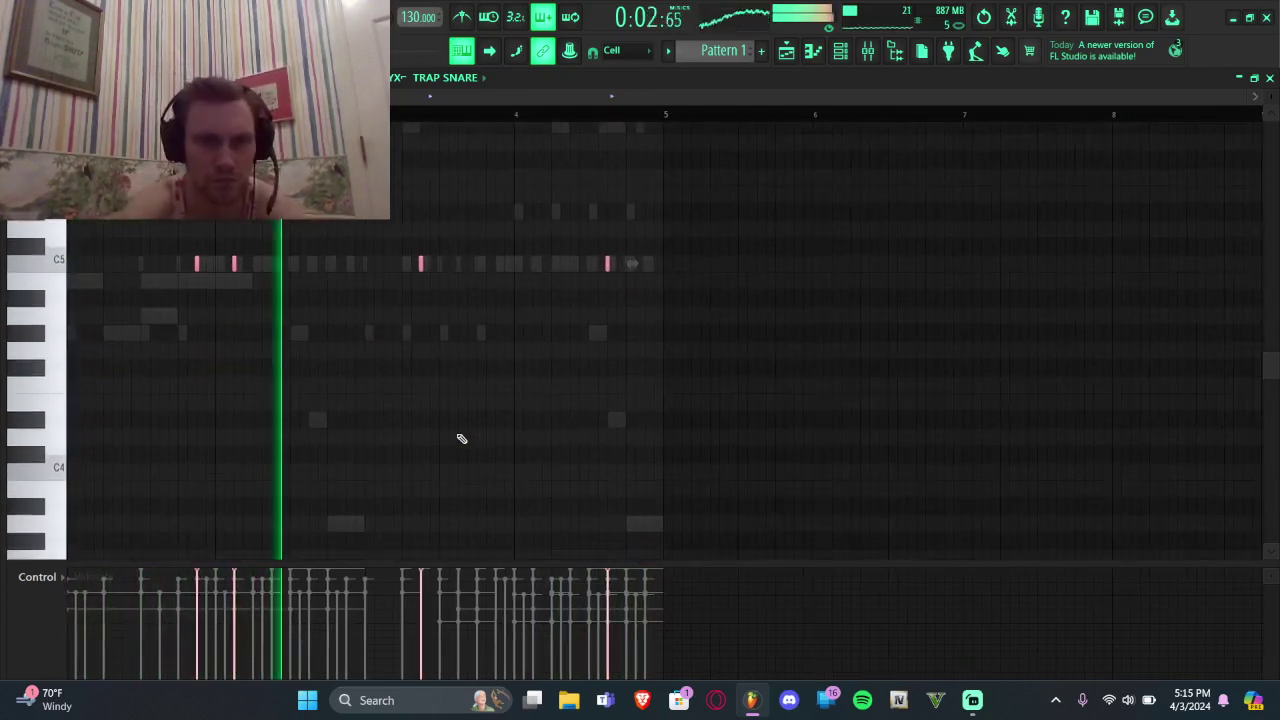
scroll(461, 438, up, 1)
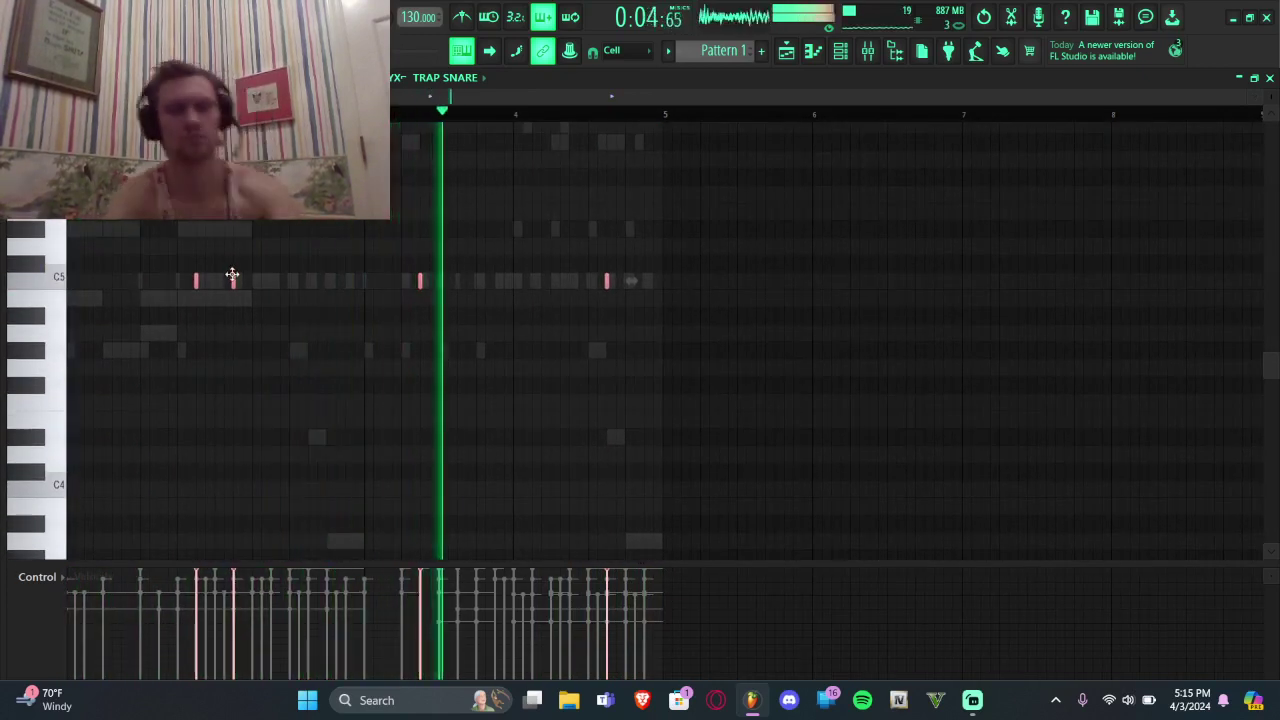
ctrl+click(234, 278)
key(Delete)
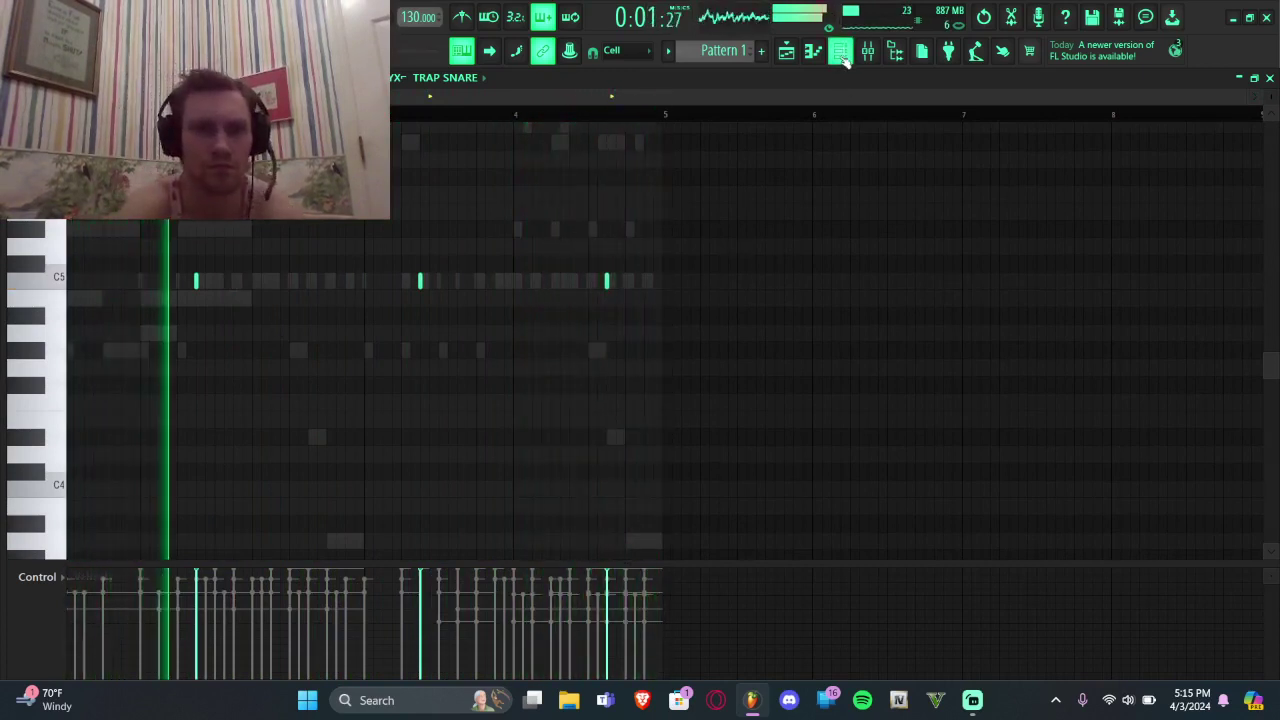
click(162, 281)
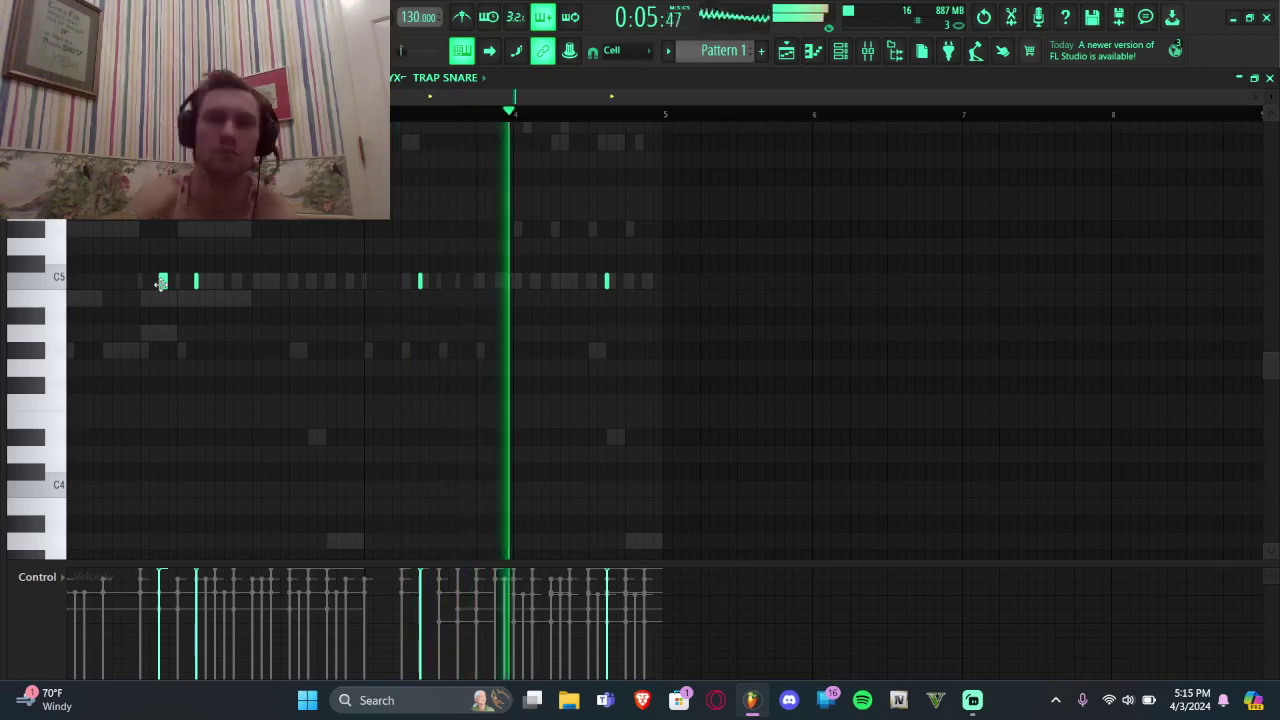
Step: Return to the channel rack, look through the drum kit folders and search the sample browser for "record"
click(841, 51)
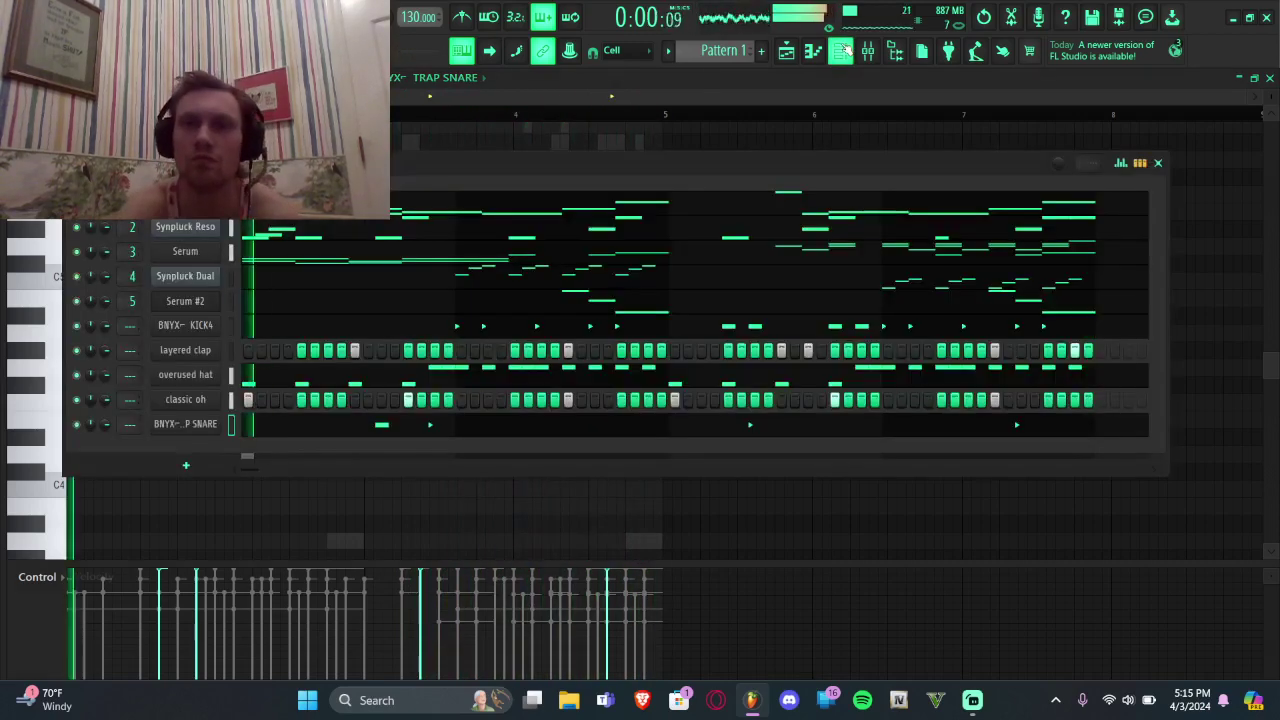
mouse_move(2, 427)
scroll(3, 428, down, 20)
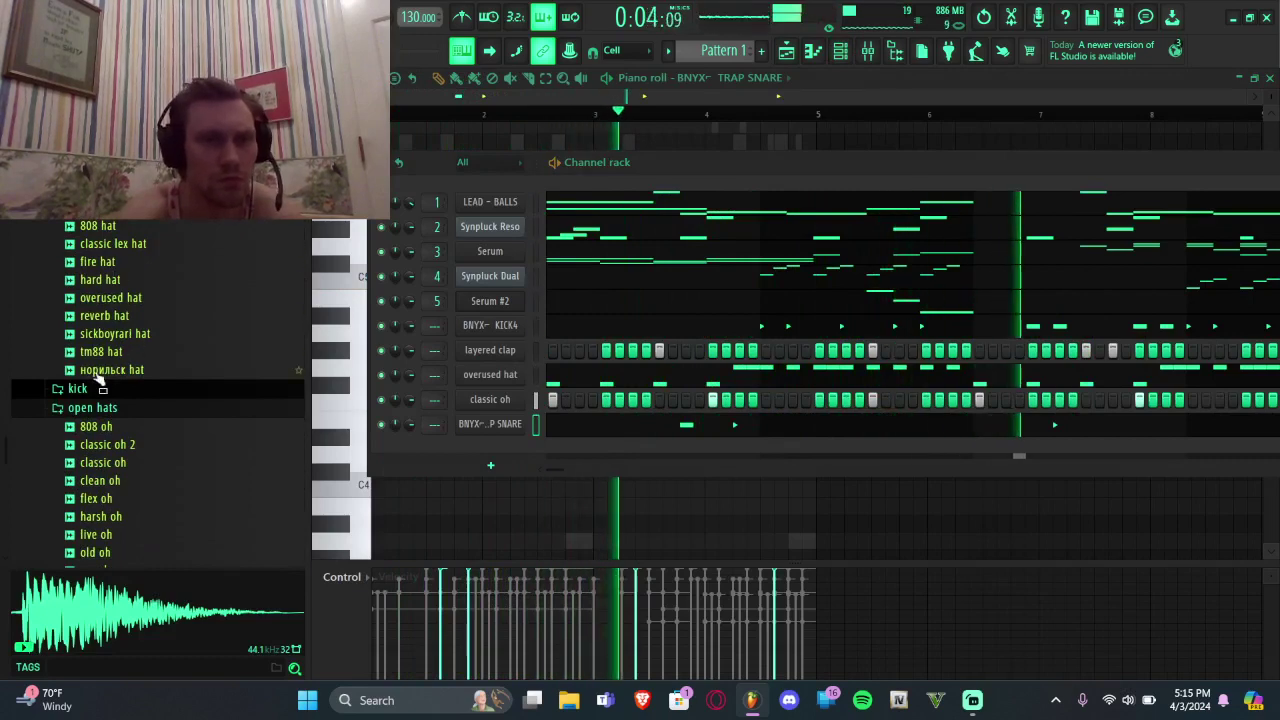
scroll(97, 373, up, 3)
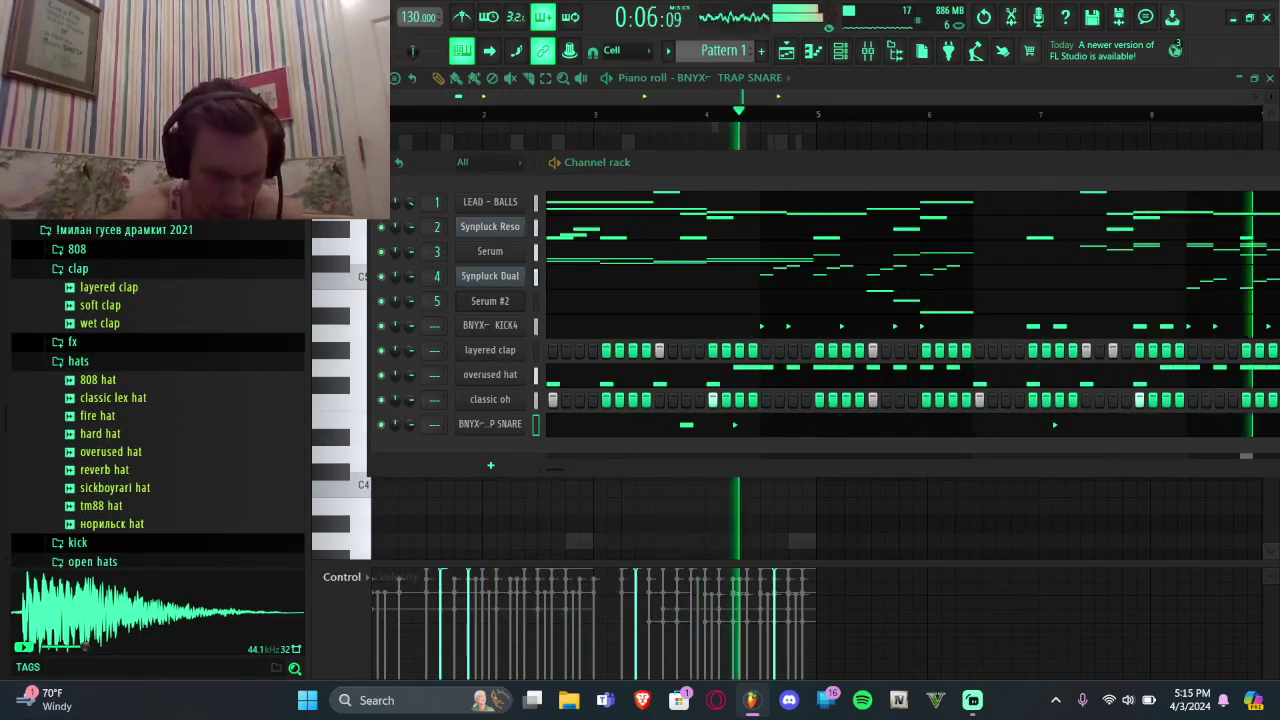
text(ord)
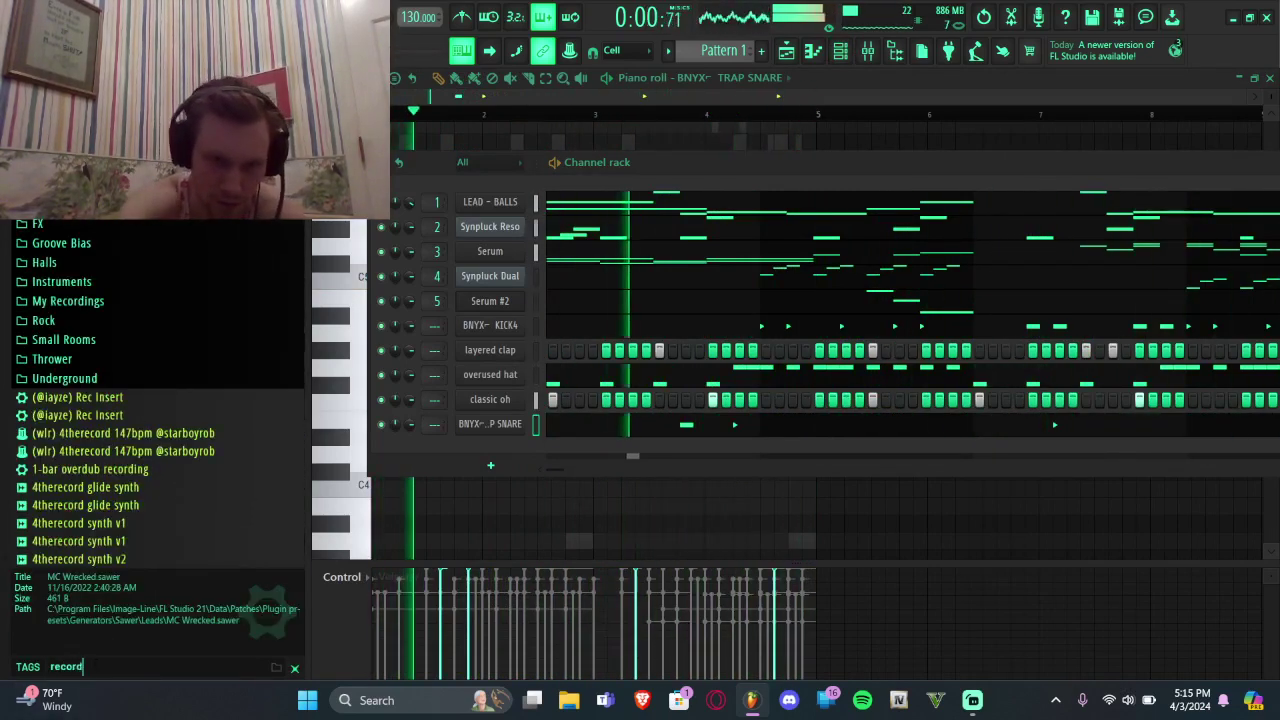
Step: Replace the browser search term with "scratch"
key(BackSpace)
key(BackSpace)
key(BackSpace)
key(BackSpace)
key(BackSpace)
key(BackSpace)
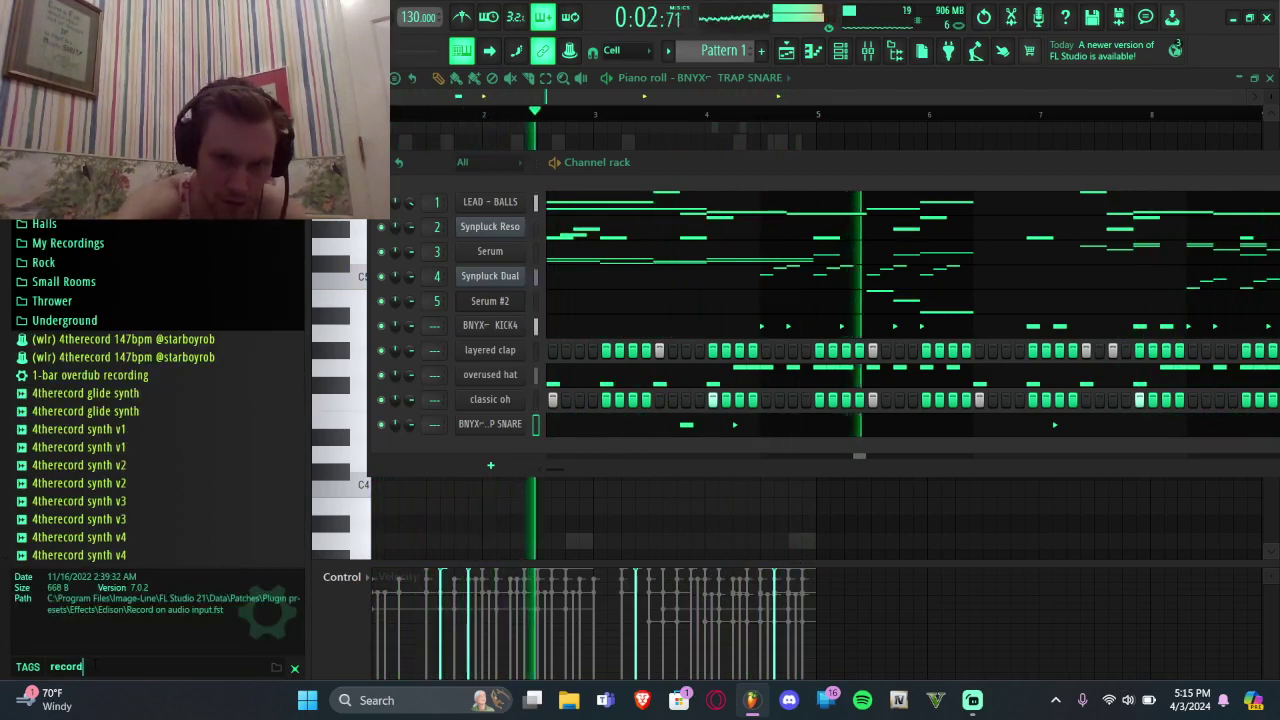
text(scratch)
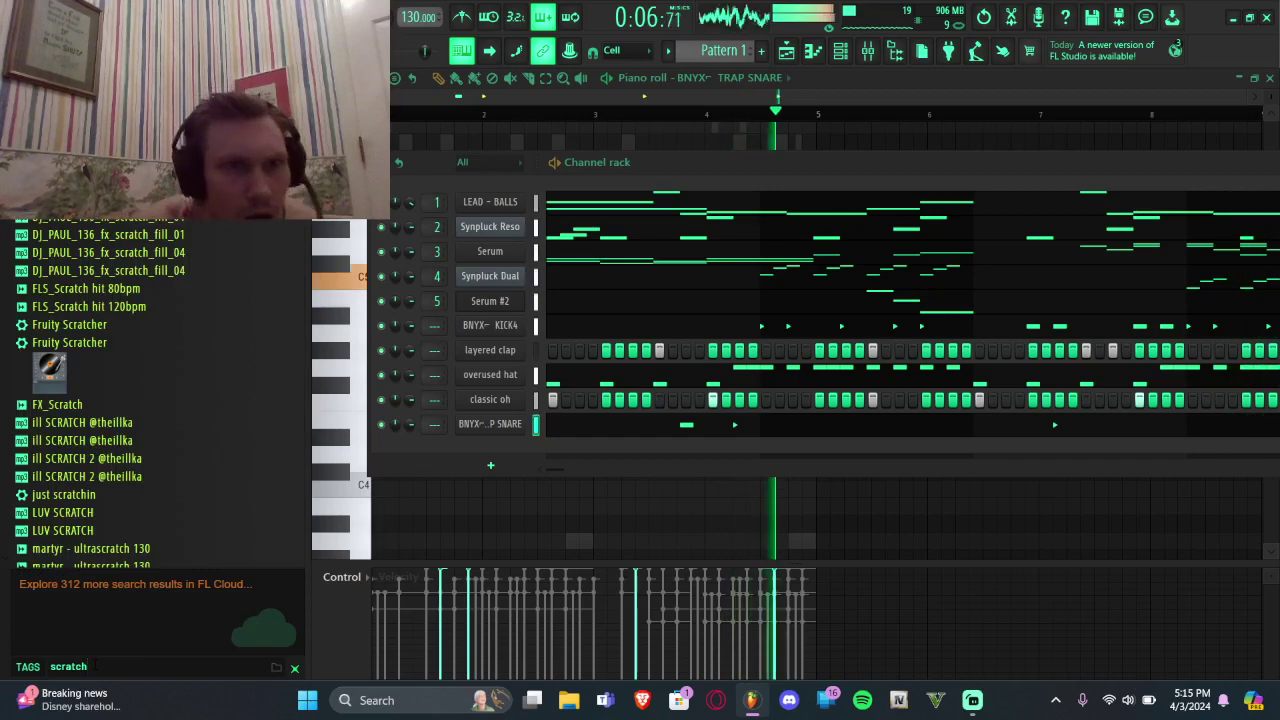
Step: Audition scratch samples in the search results and add the BNYX SCRATCH 808 sample as a new channel
click(100, 307)
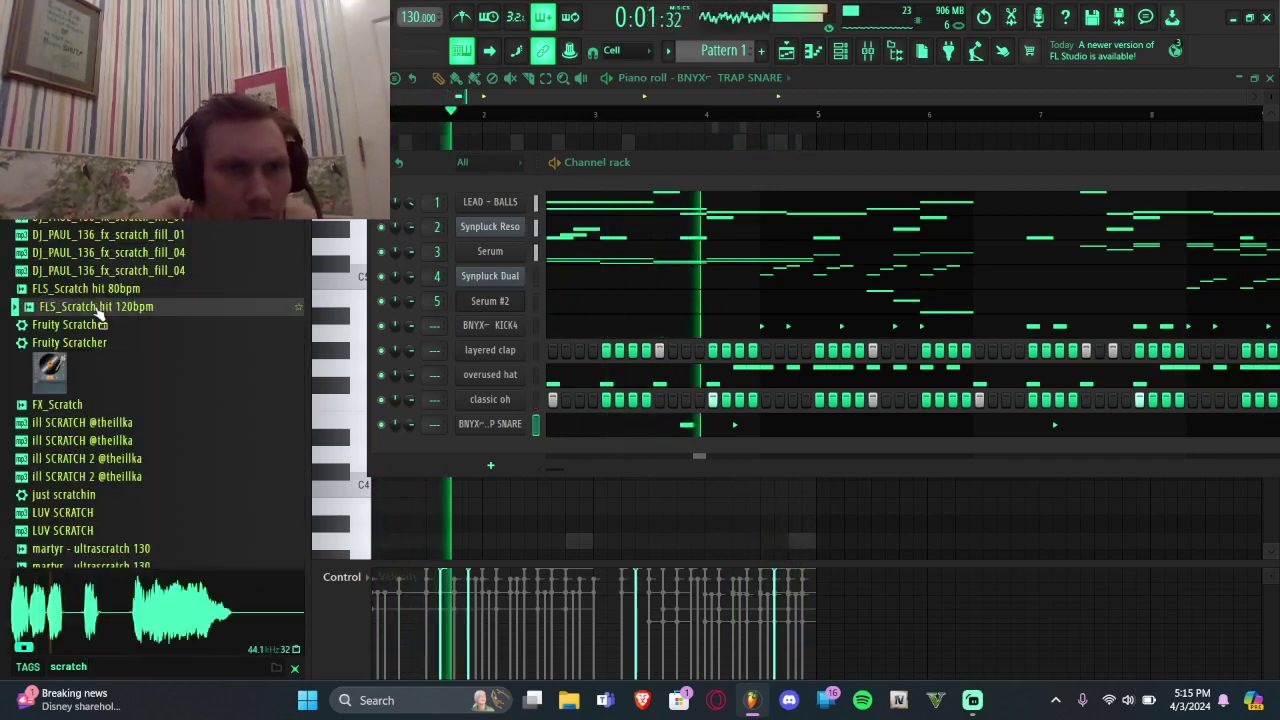
right_click(104, 204)
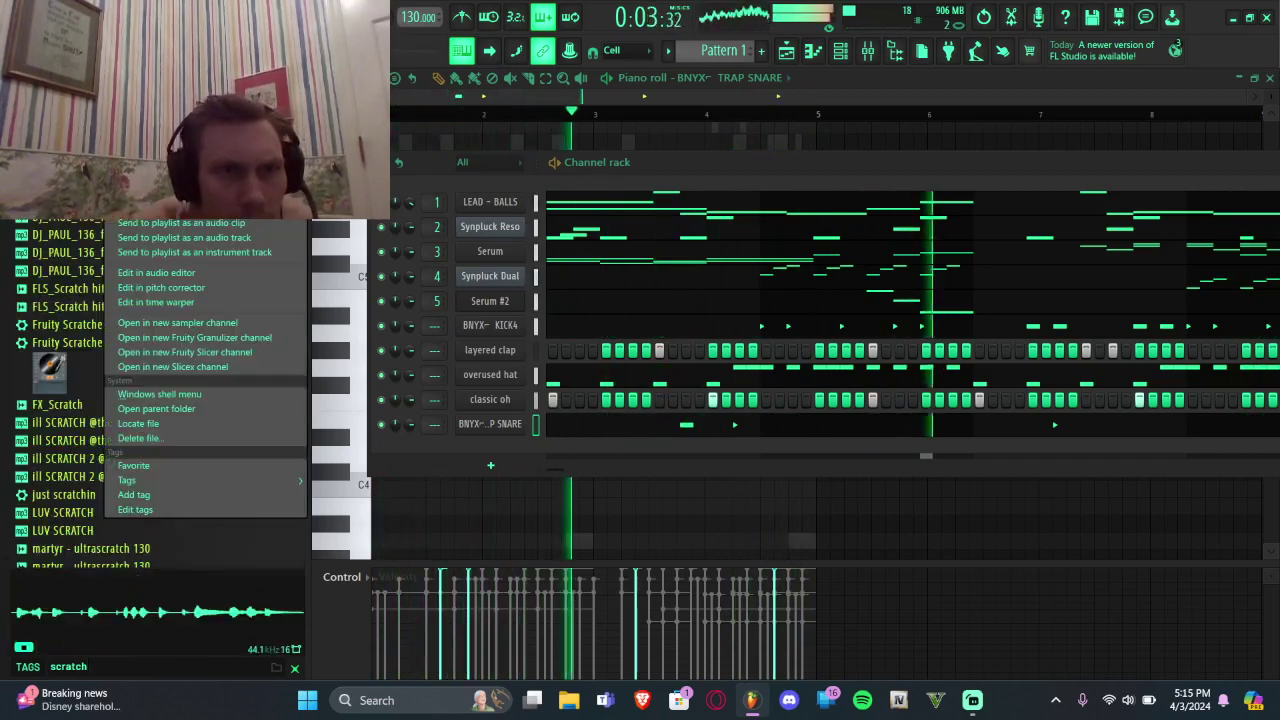
click(104, 200)
click(104, 190)
key(alt+F8)
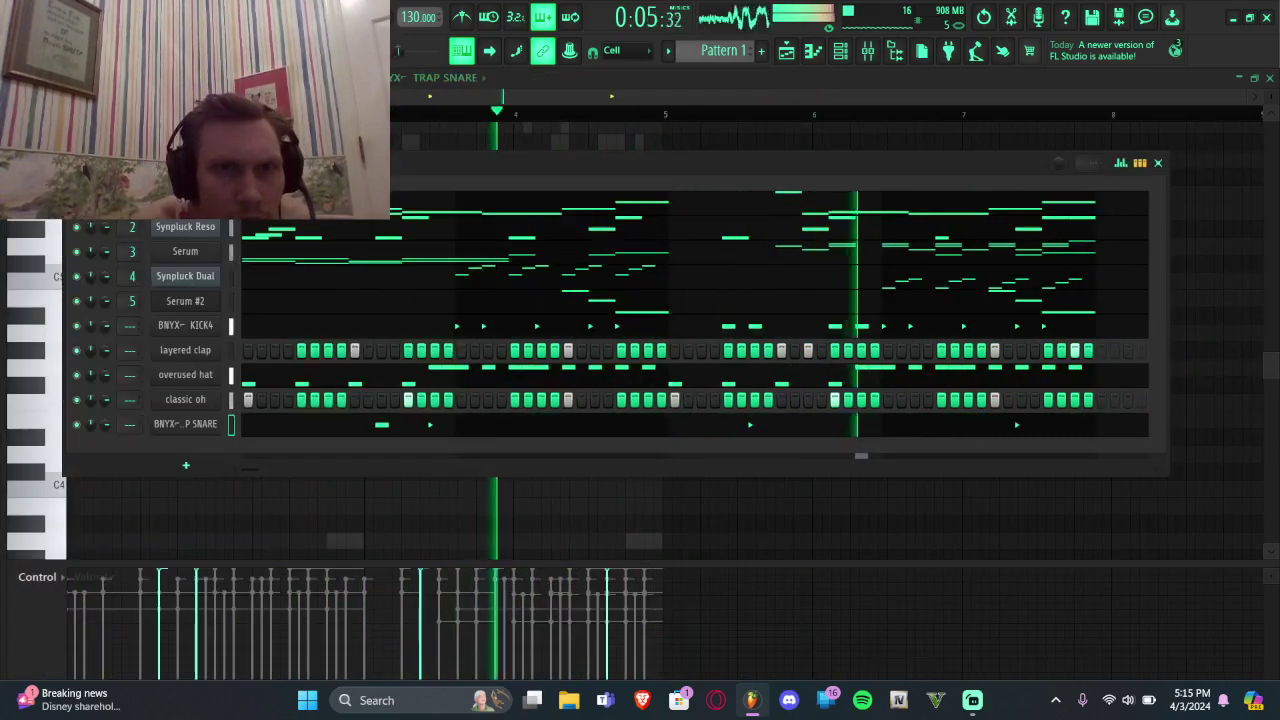
key(alt+F8)
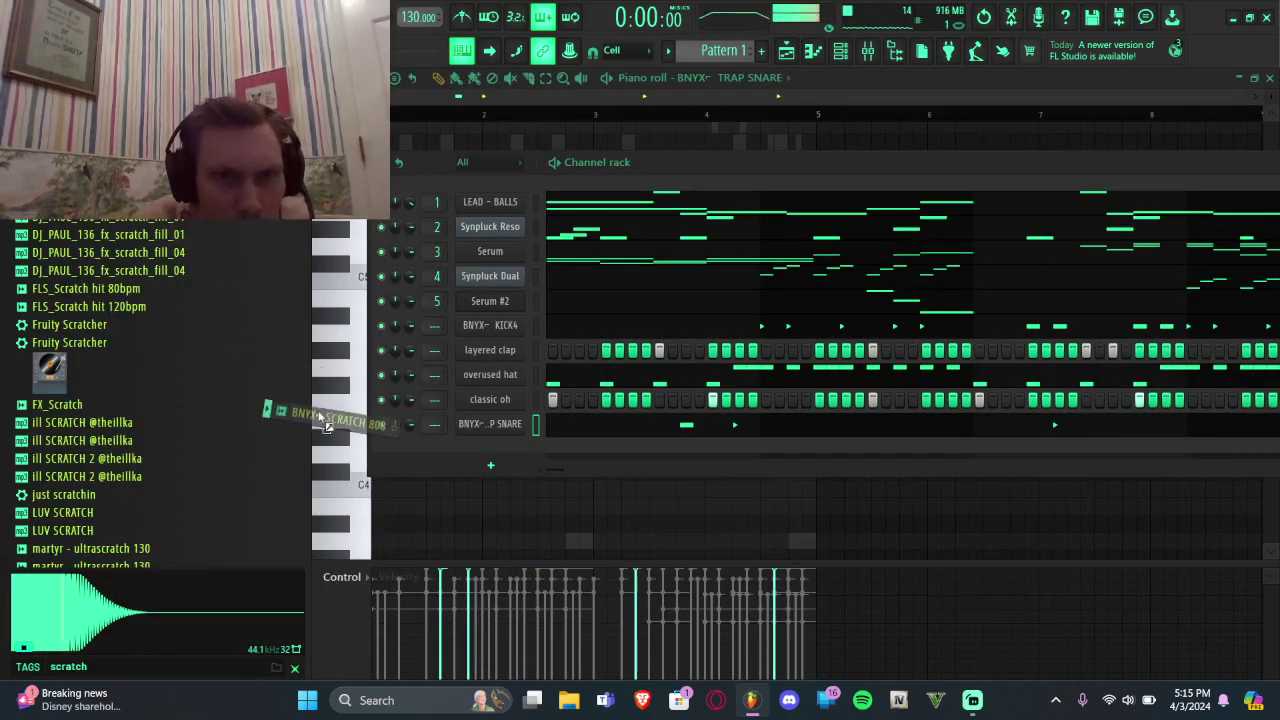
drag(320, 416, 292, 463)
Step: Audition the THUG2 scratch samples, add THUG2 SCRATCH as a new channel and place a hit on step 17
mouse_move(2, 373)
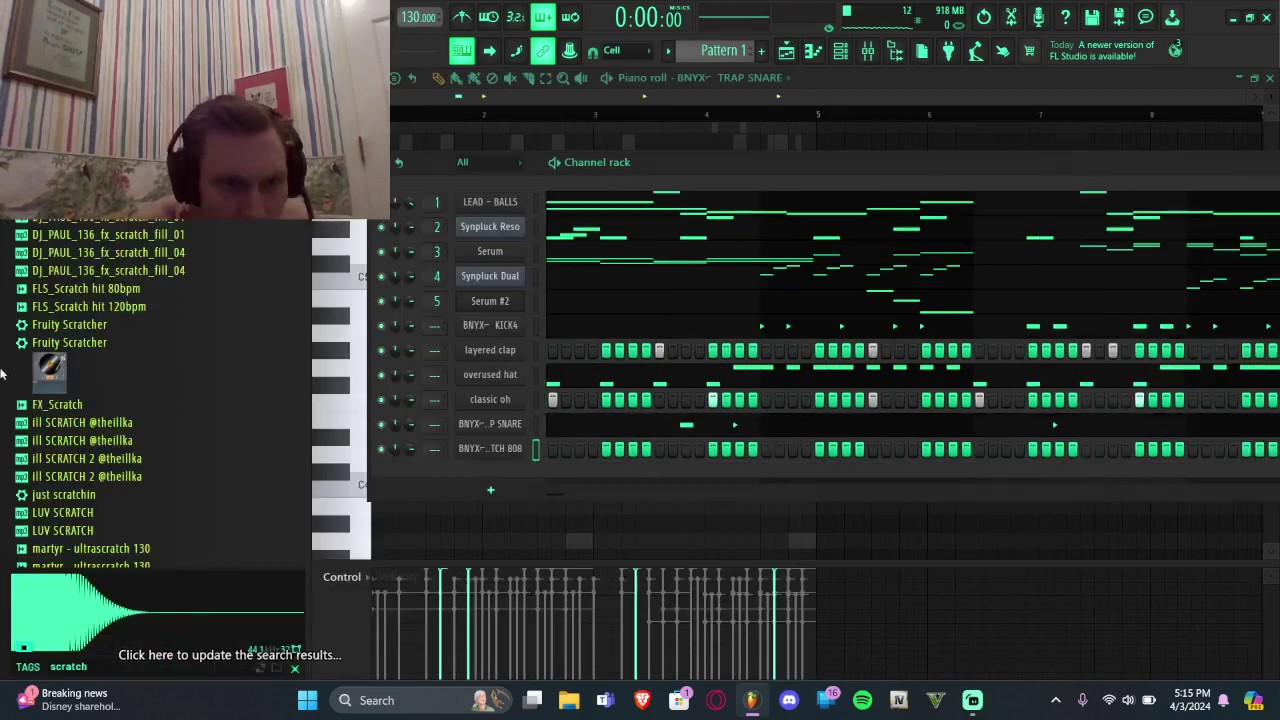
scroll(126, 350, down, 5)
click(101, 433)
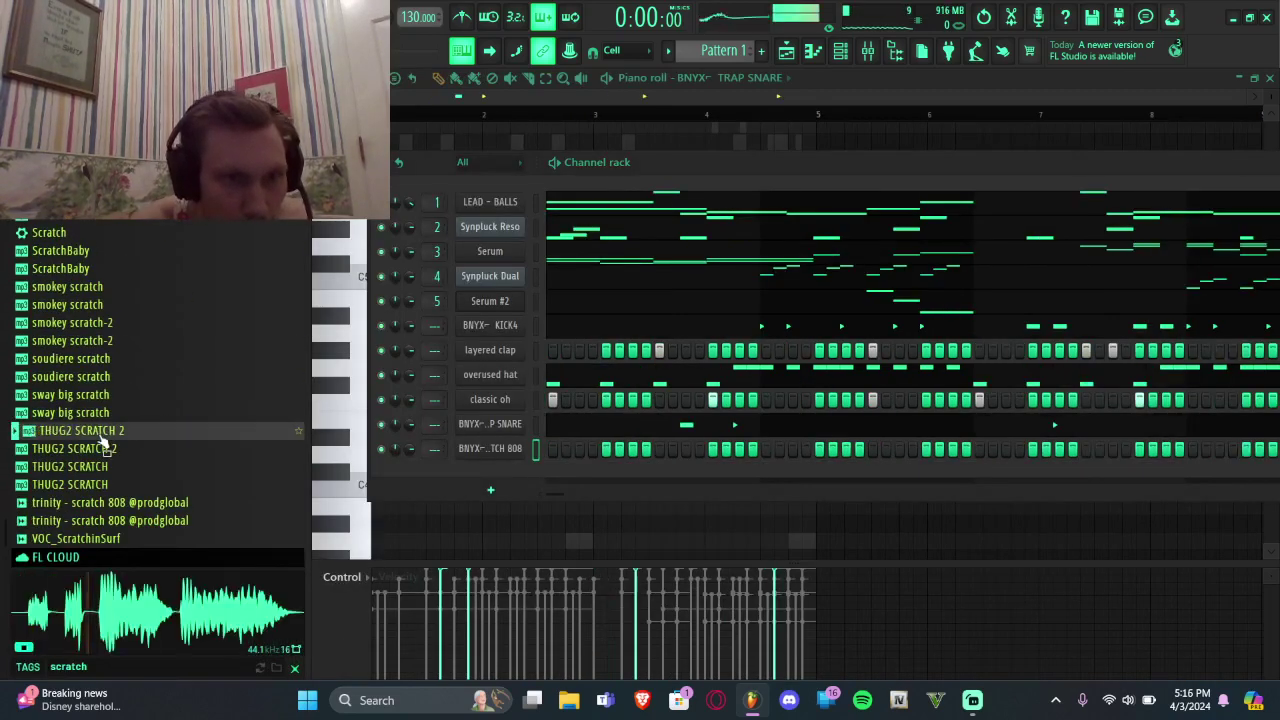
click(94, 450)
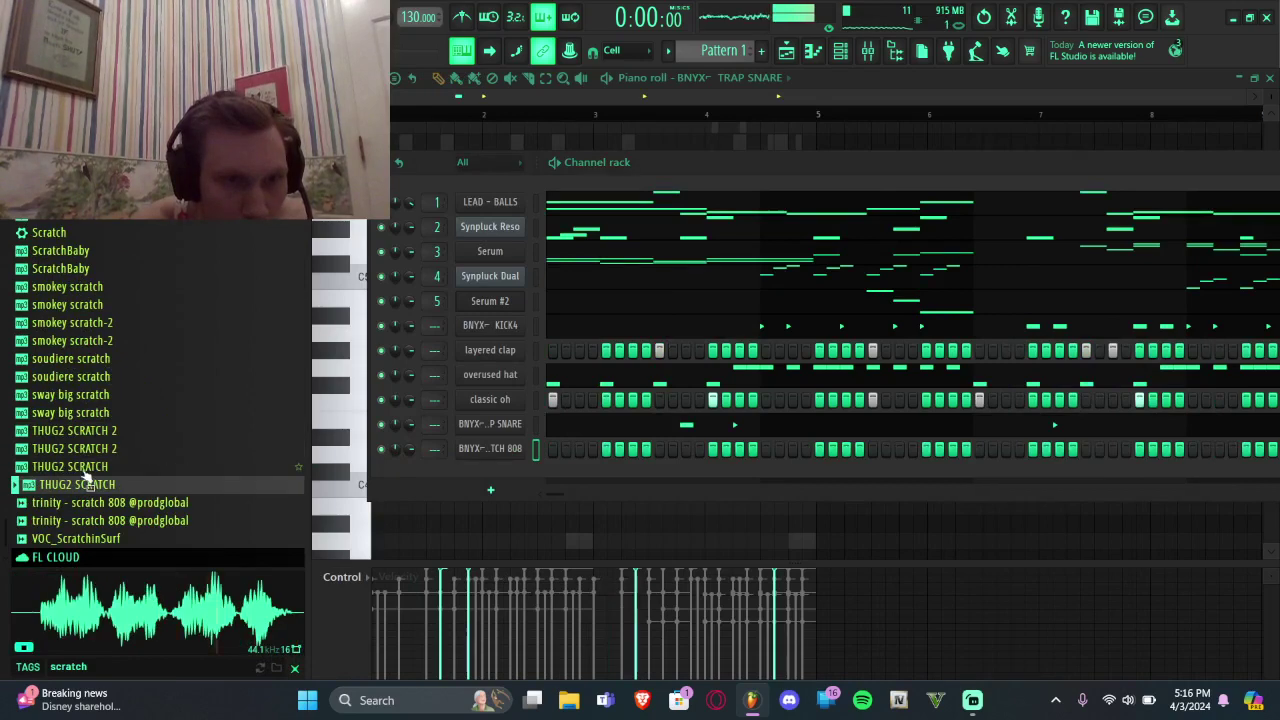
click(82, 486)
drag(83, 497, 348, 487)
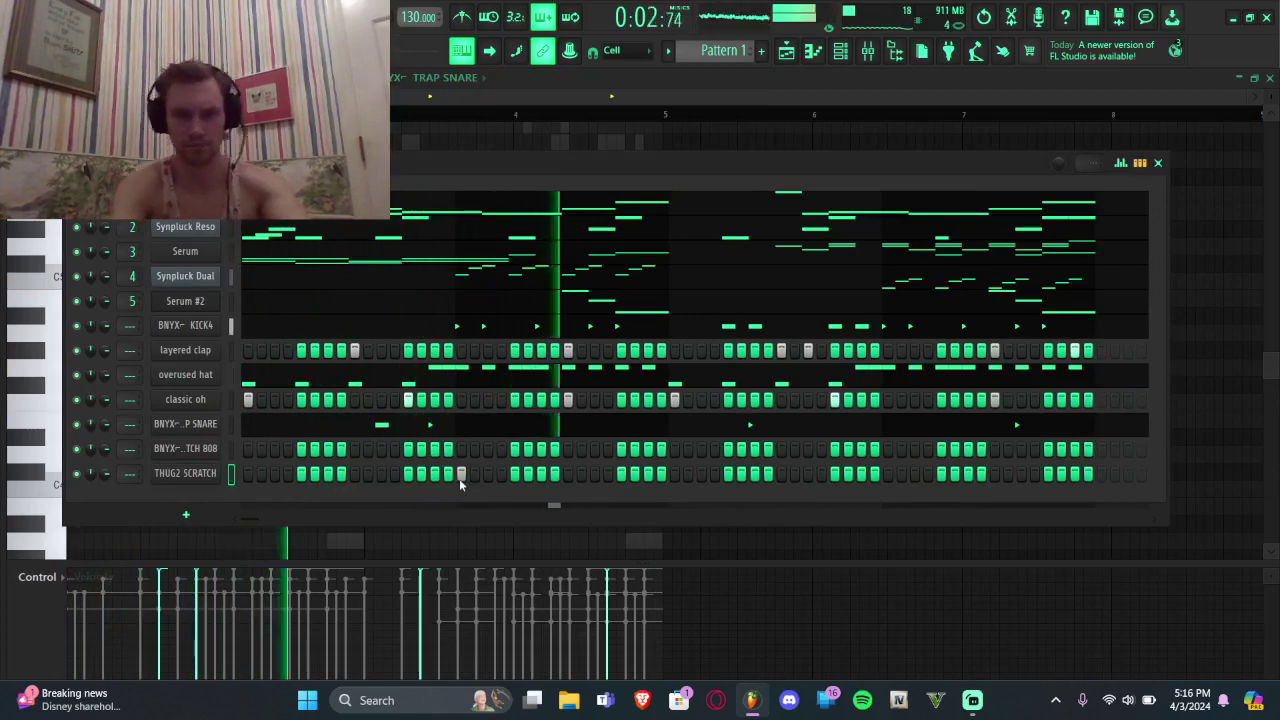
Step: Show the THUG2 SCRATCH channel in the piano roll and raise its hit's velocity to maximum
right_click(210, 471)
click(251, 461)
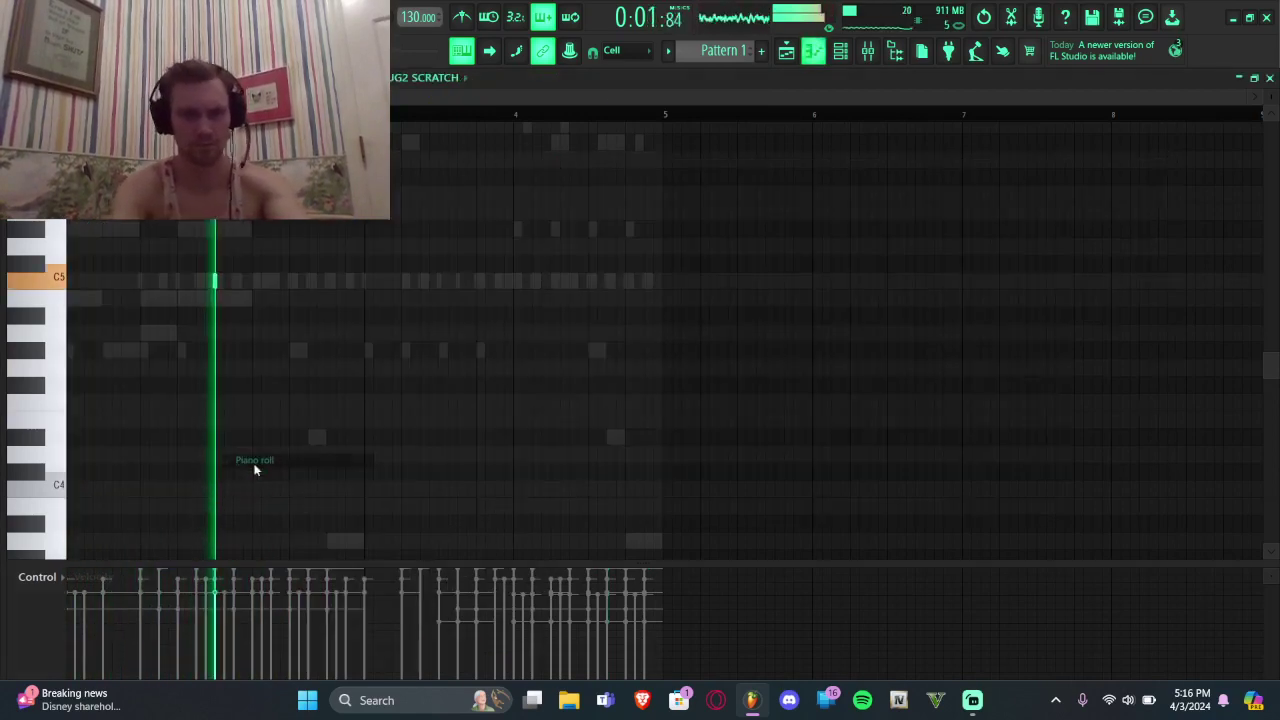
scroll(389, 500, up, 10)
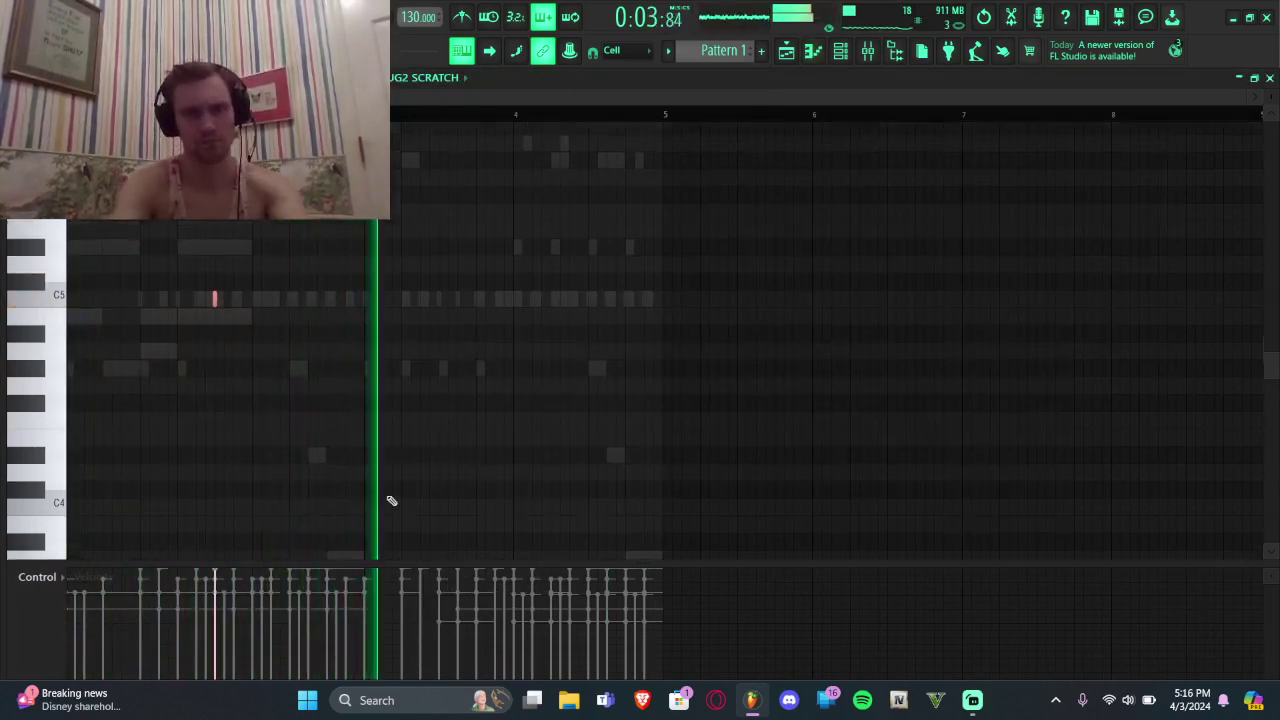
key(space)
Step: Move the sample start of THUG2 SCRATCH forward in its sampler settings to trim the silent beginning
click(840, 50)
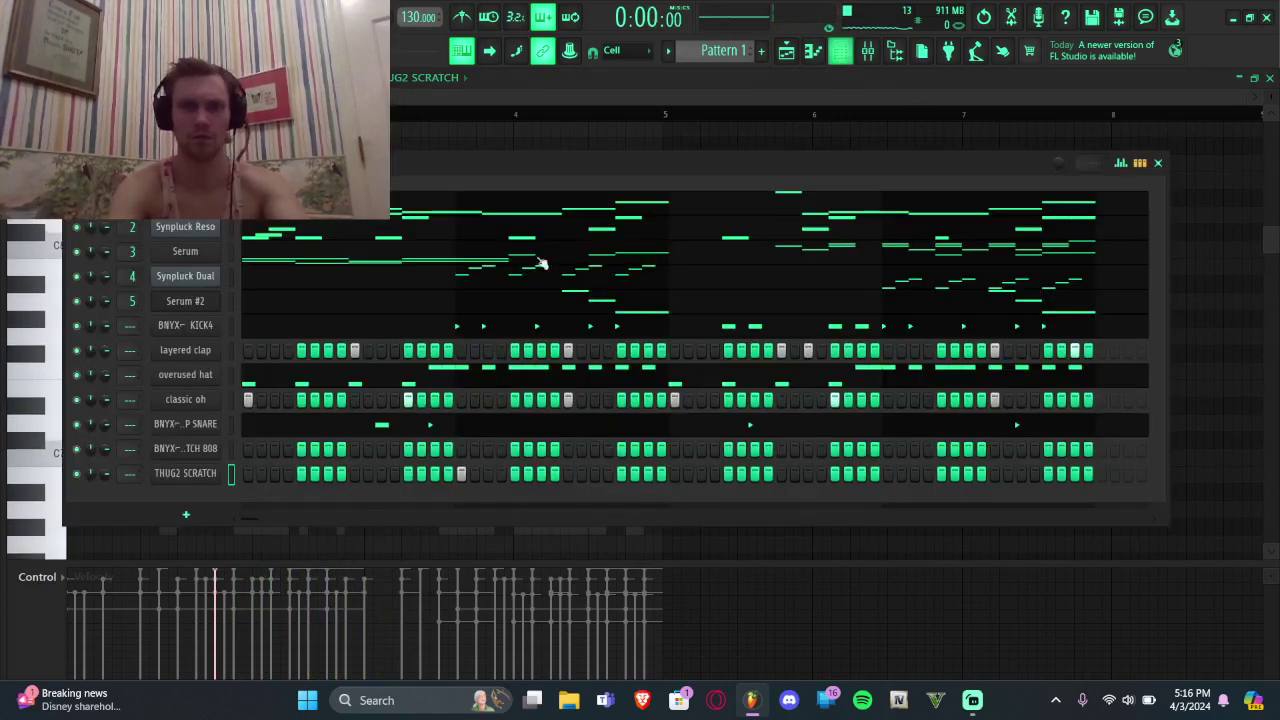
click(200, 474)
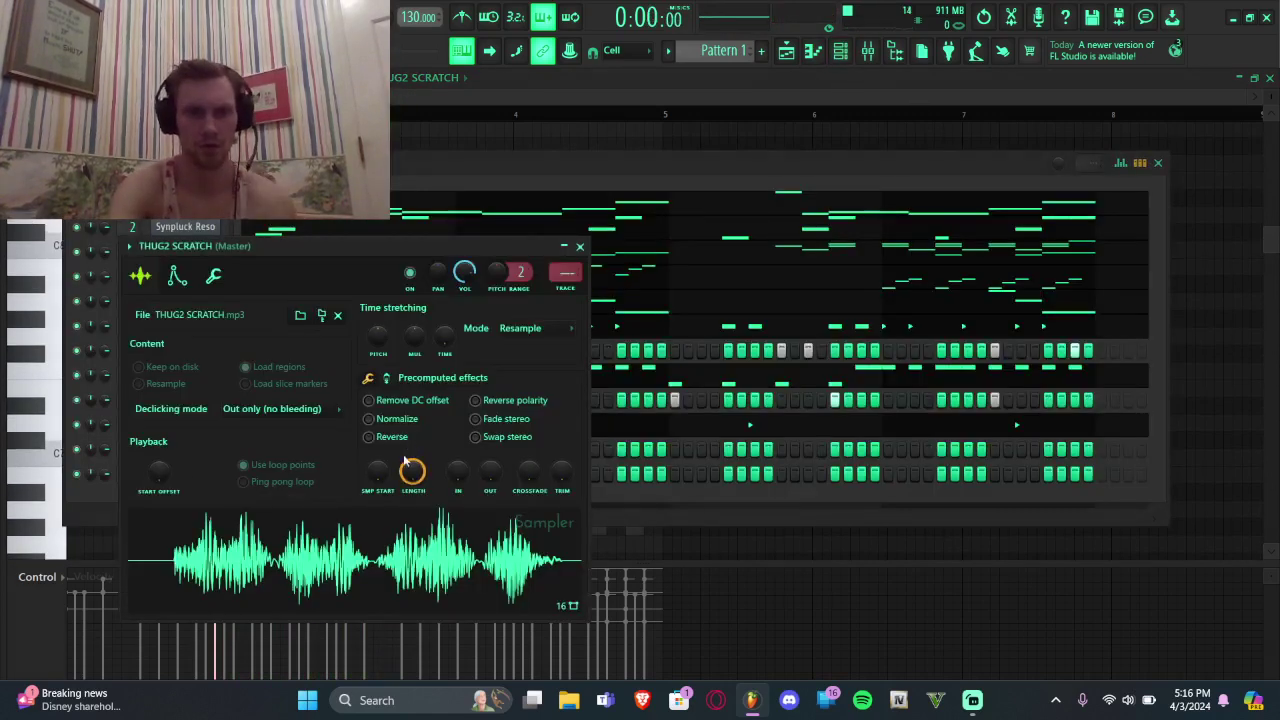
drag(380, 471, 380, 449)
click(580, 247)
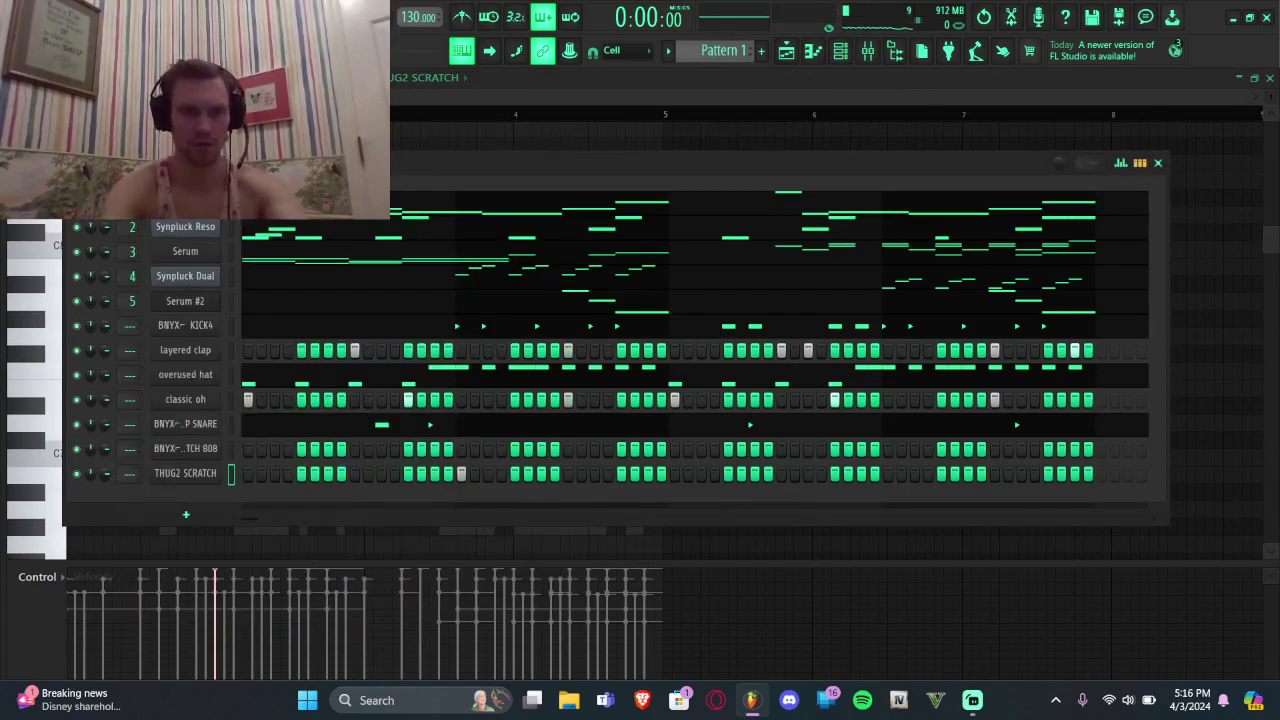
Step: Add a second THUG2 SCRATCH hit on step 49 and check the channel's hit velocities in the graph editor
right_click(214, 477)
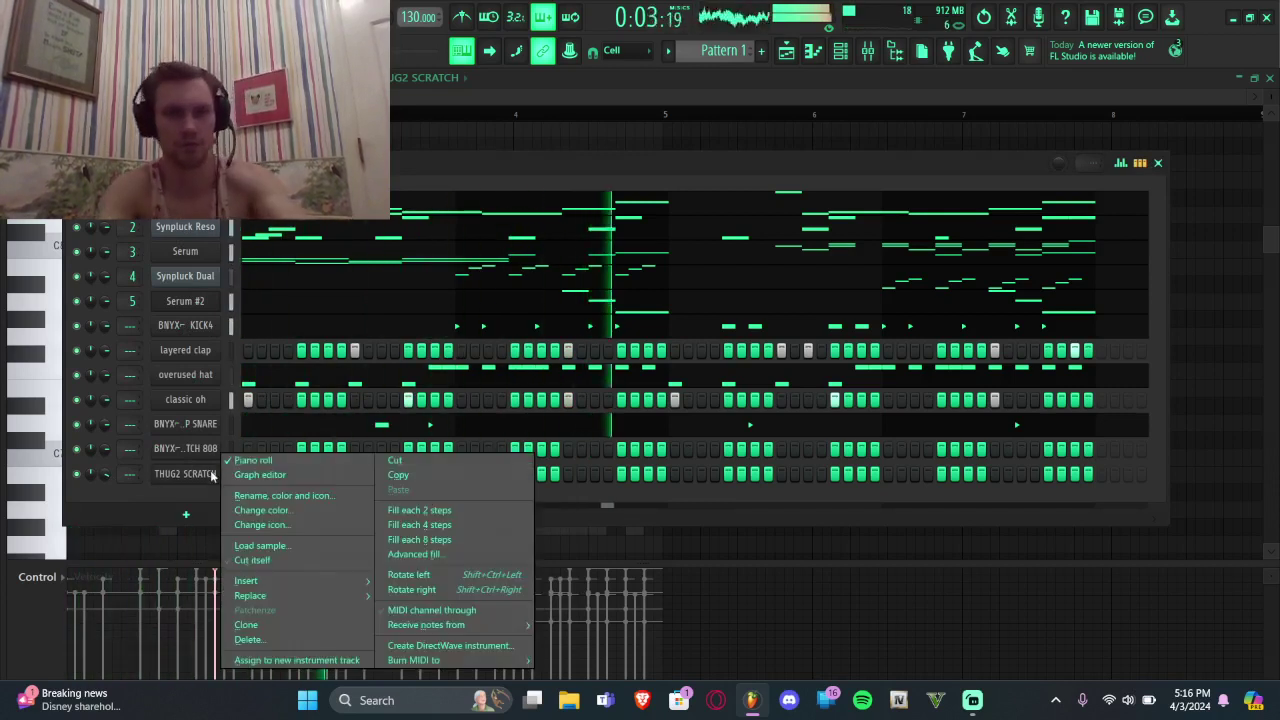
click(172, 503)
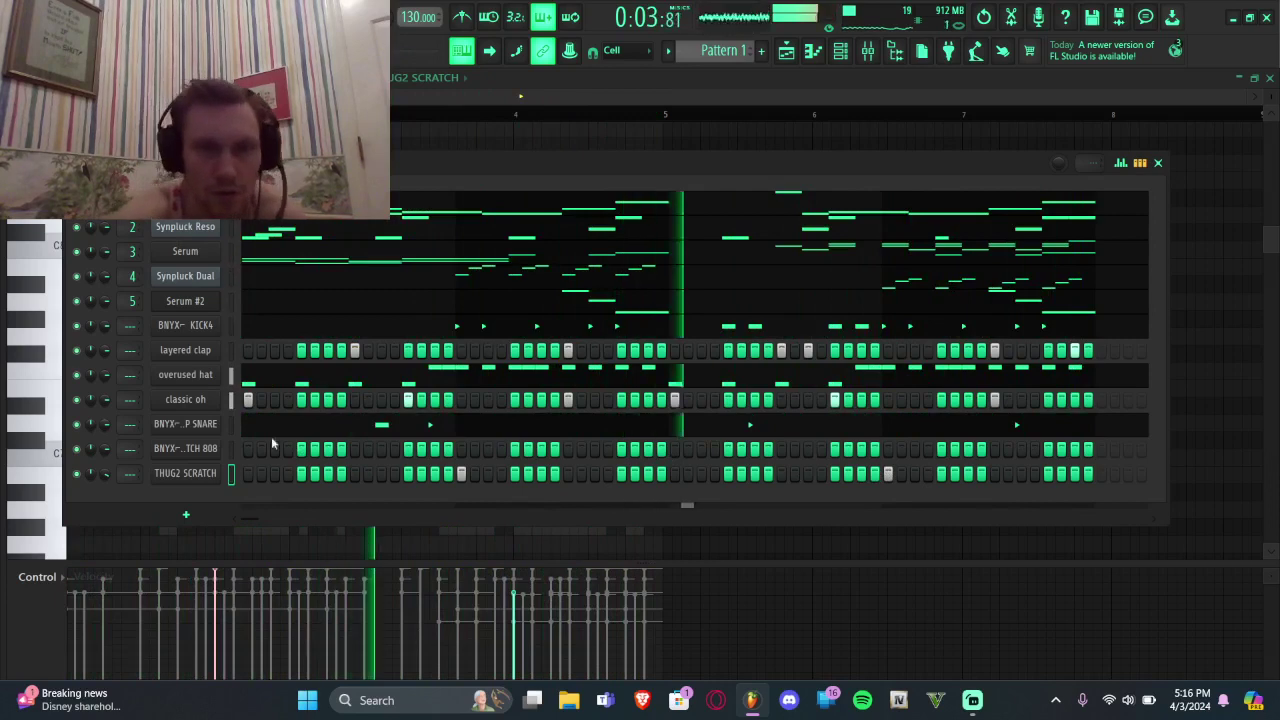
right_click(208, 474)
click(258, 474)
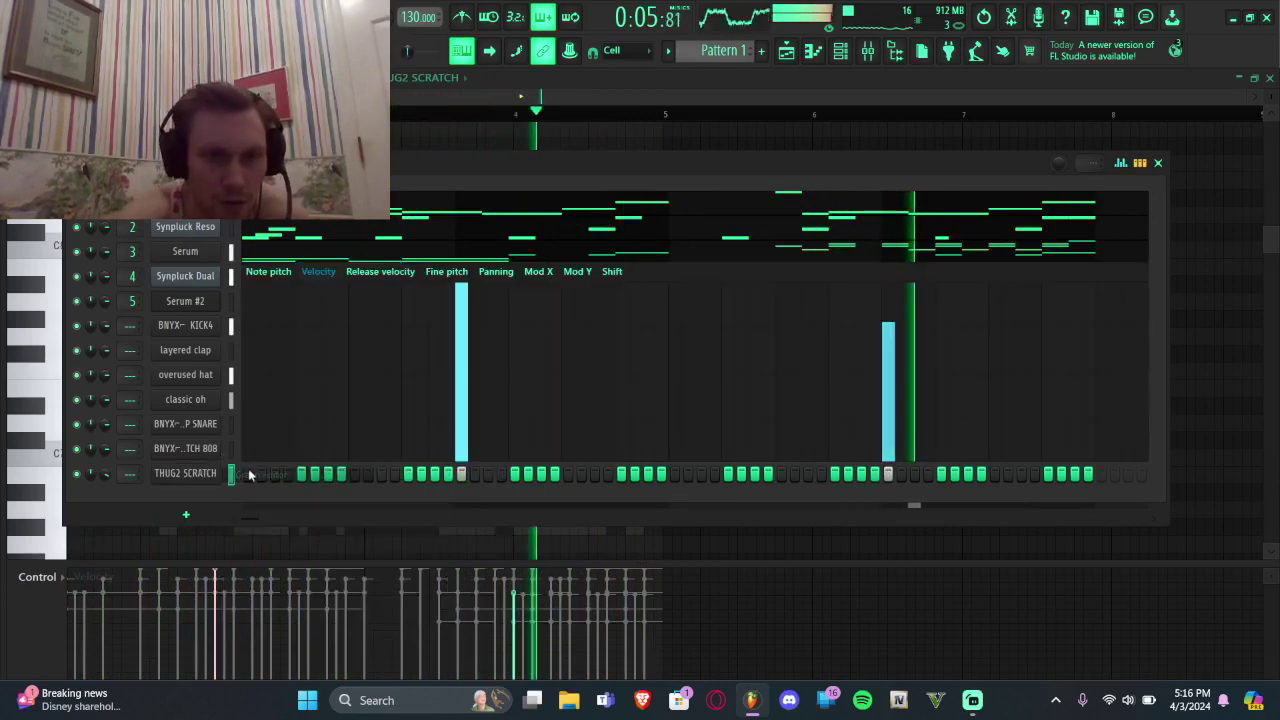
right_click(214, 474)
click(258, 474)
Step: Lower the second THUG2 SCRATCH hit by an octave to B4 in the piano roll and remove the stray notes
right_click(211, 474)
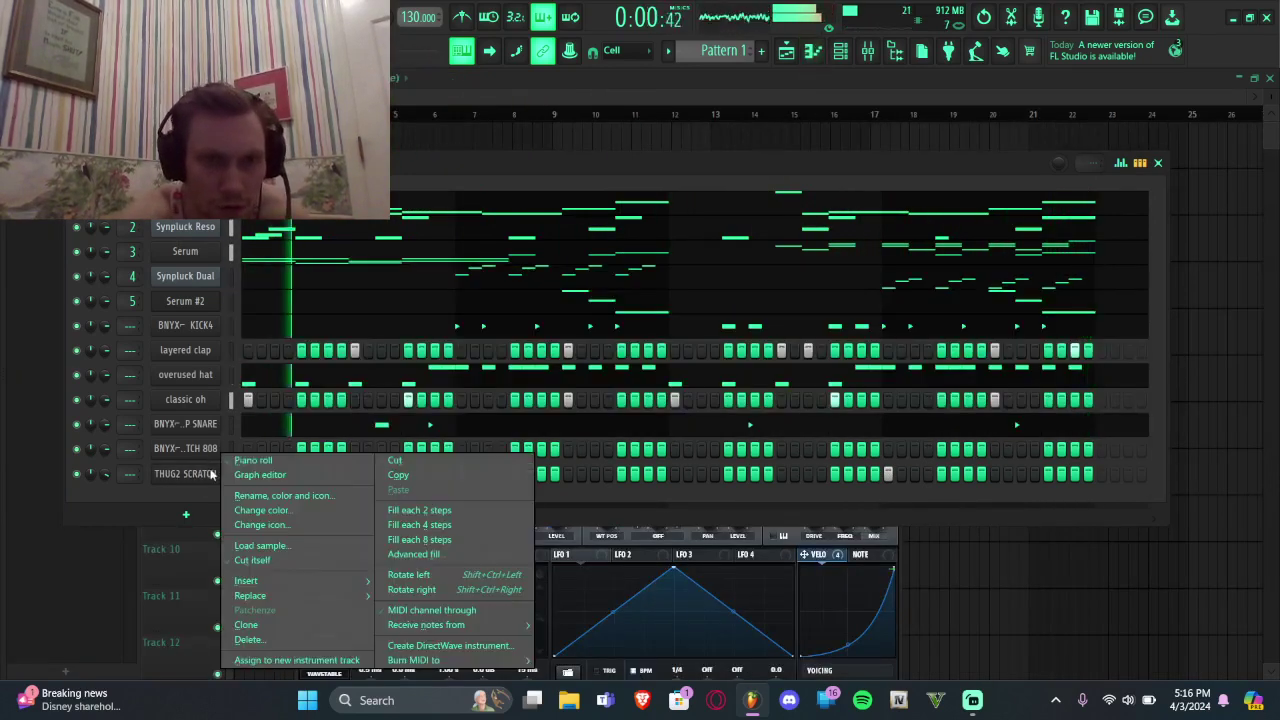
click(245, 460)
scroll(231, 463, down, 3)
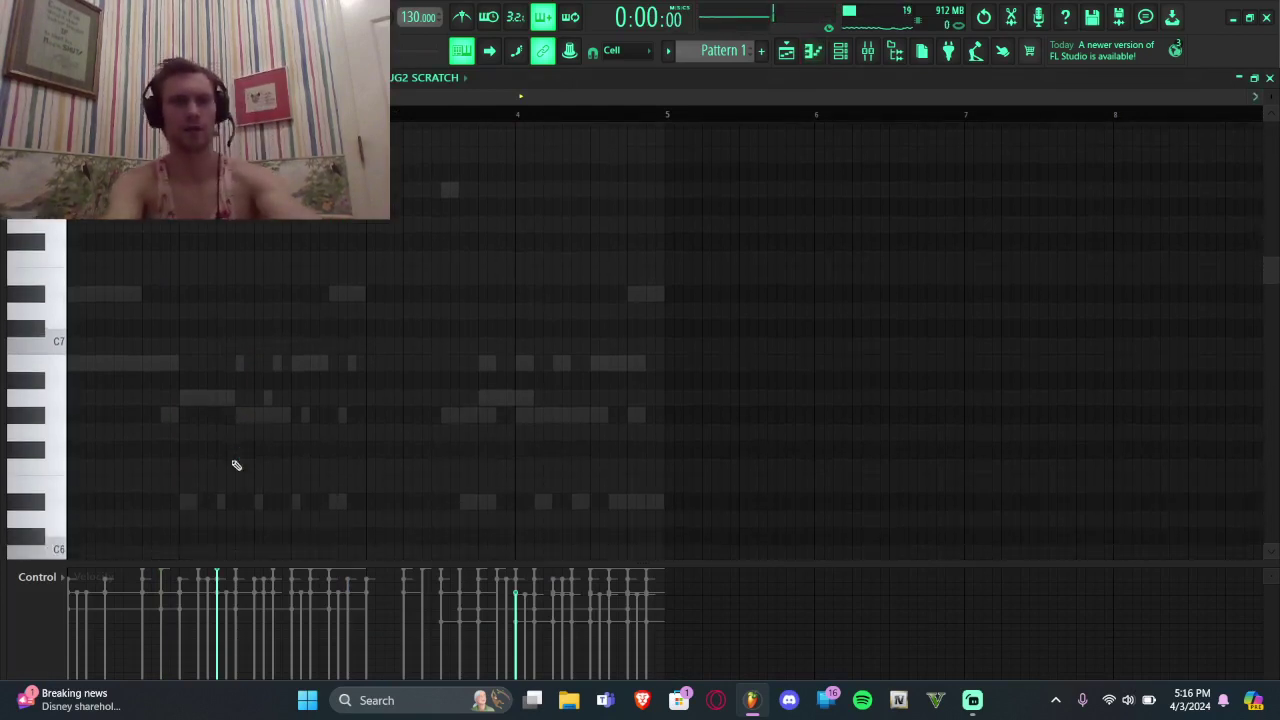
scroll(236, 465, down, 2)
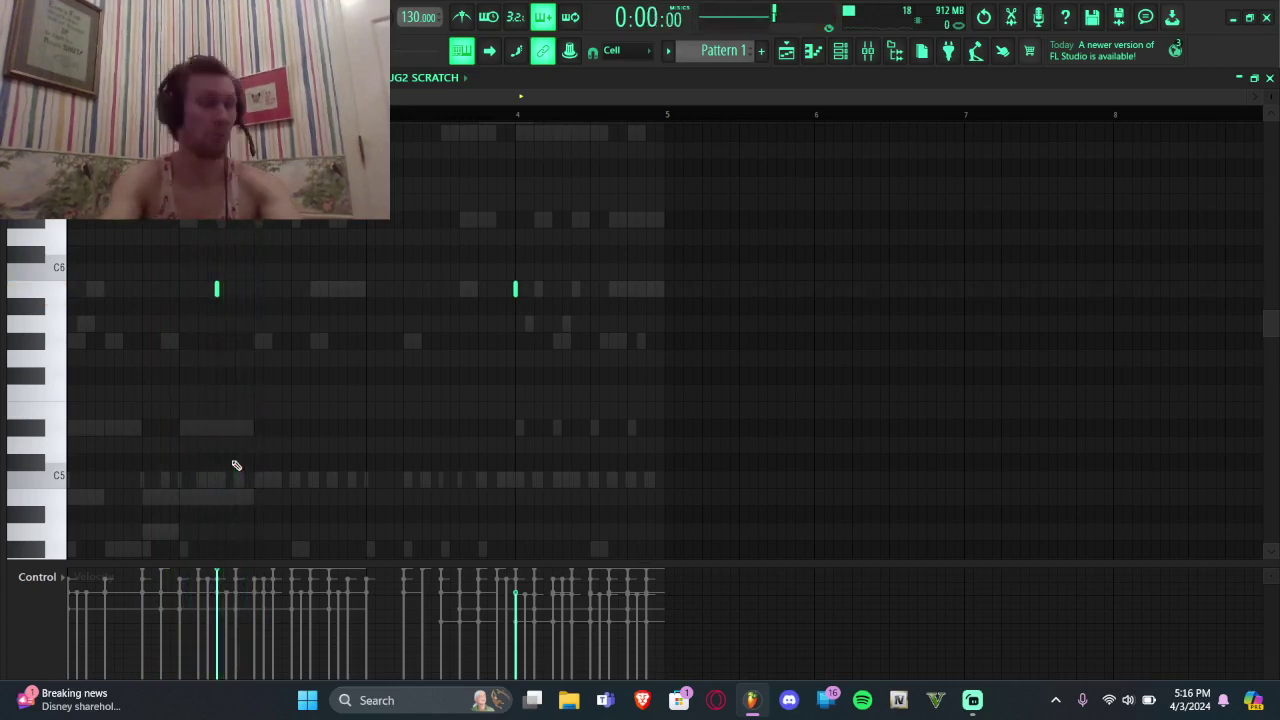
scroll(236, 465, up, 2)
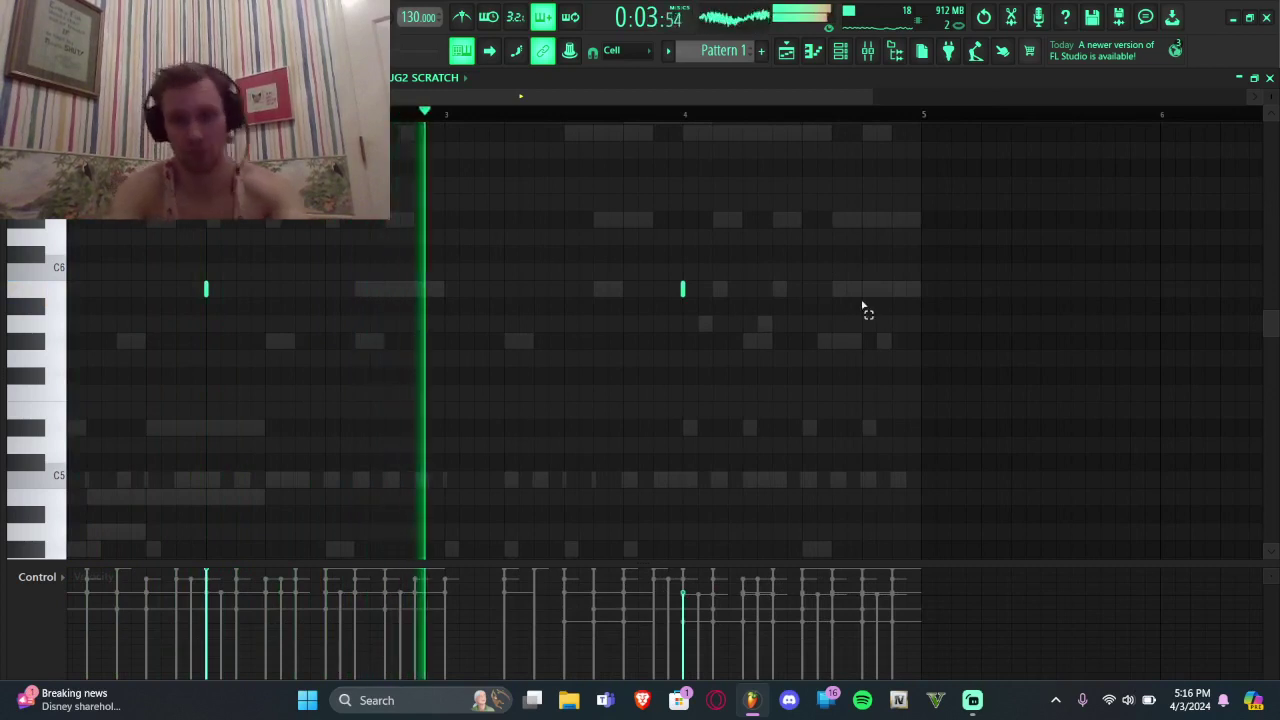
click(550, 323)
key(ctrl+Down)
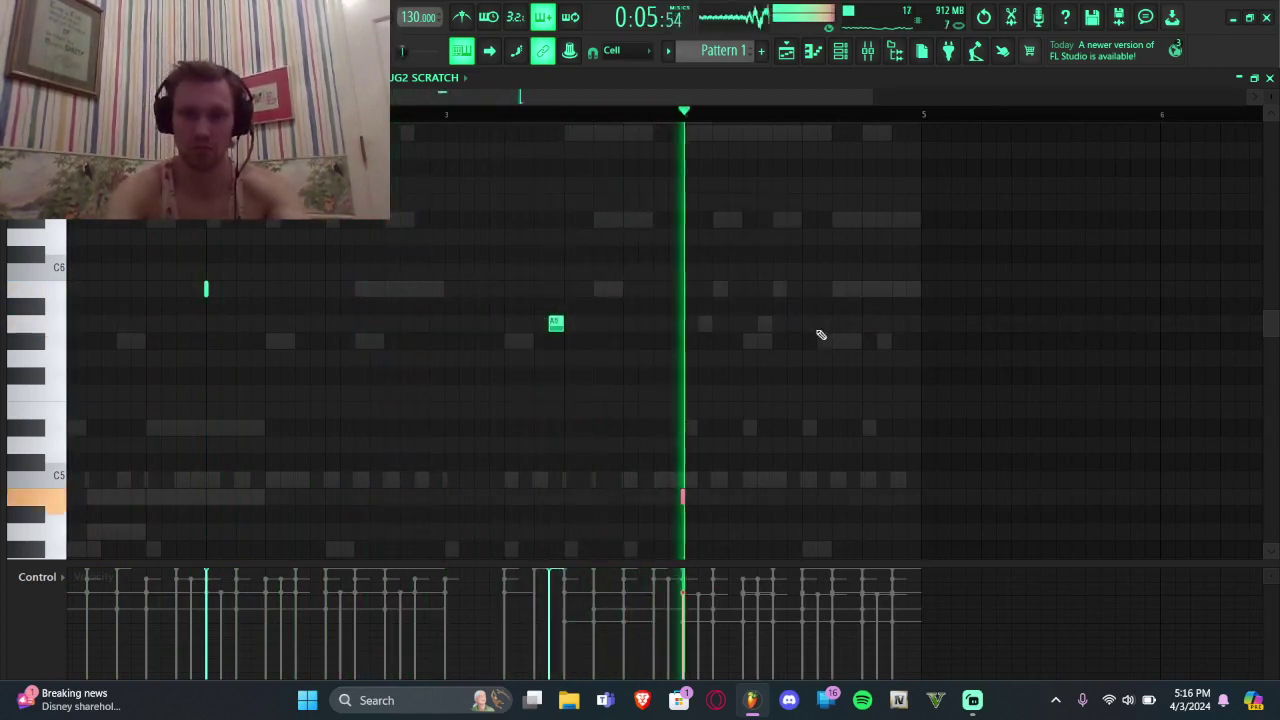
right_click(556, 323)
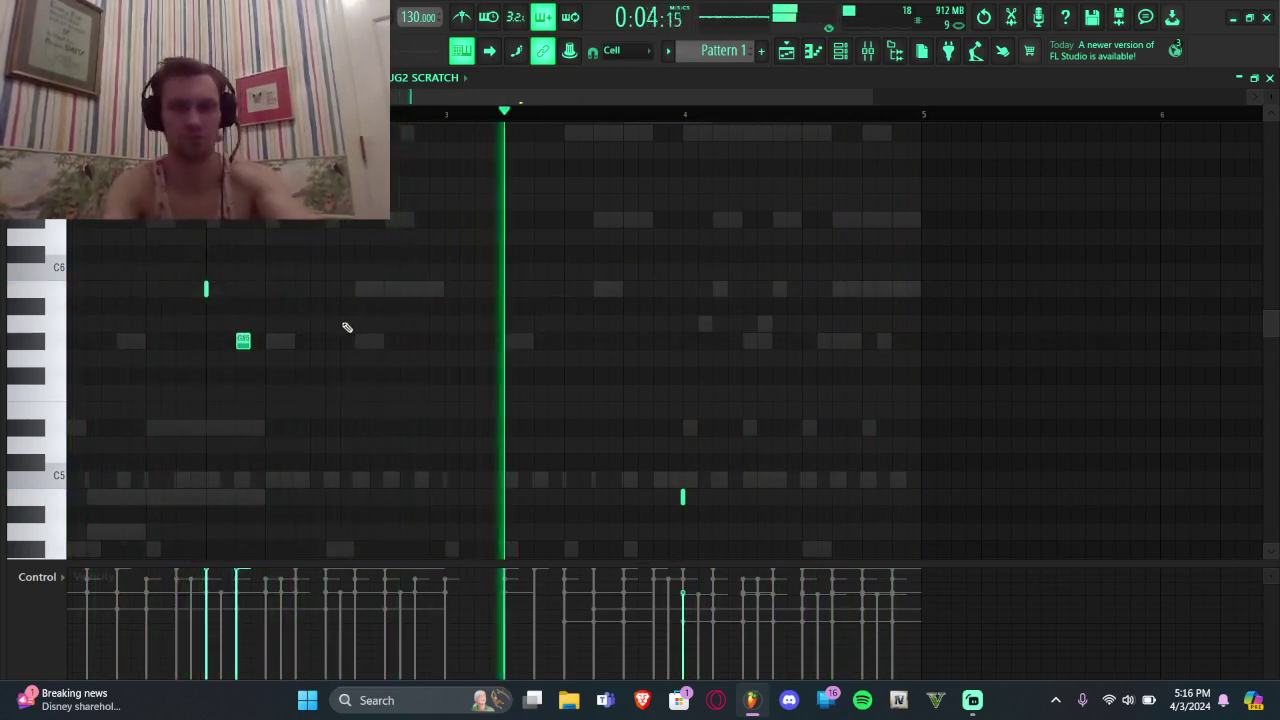
key(ctrl+z)
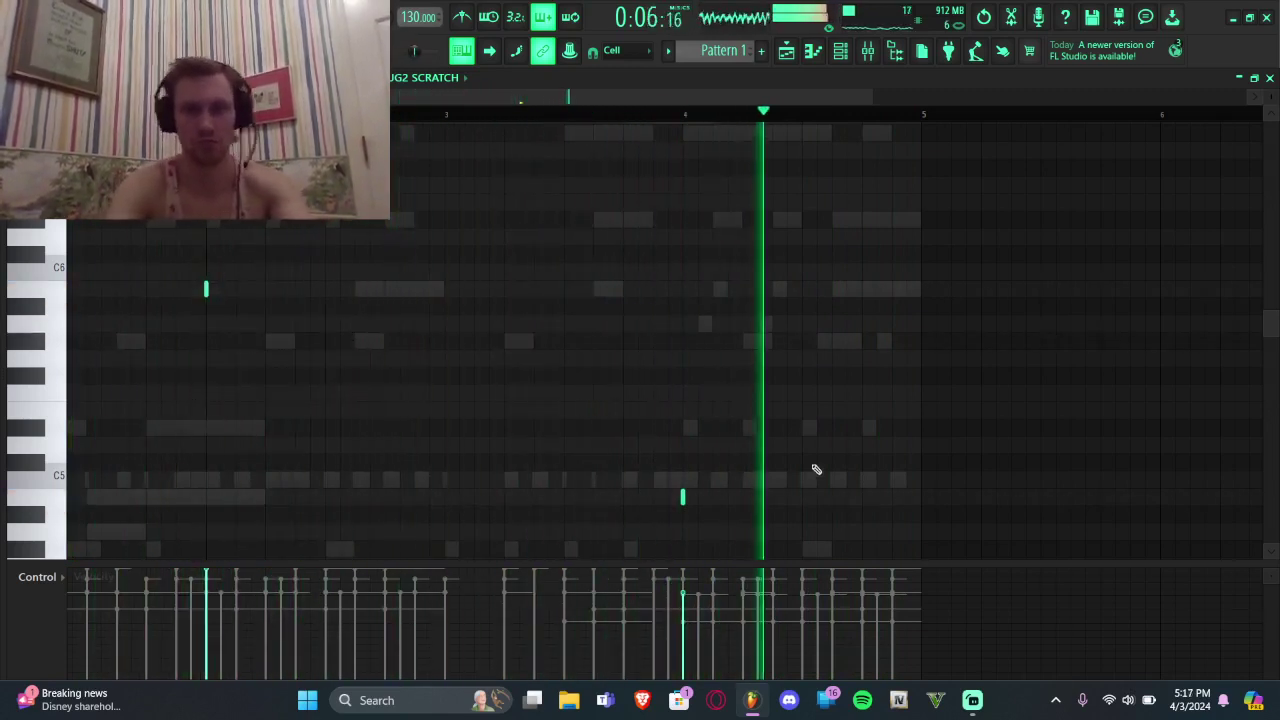
Step: Replace the THUG2 SCRATCH hits at bars 2 and 4 with C5 notes and add another C5 hit at bar 3
drag(871, 246, 564, 672)
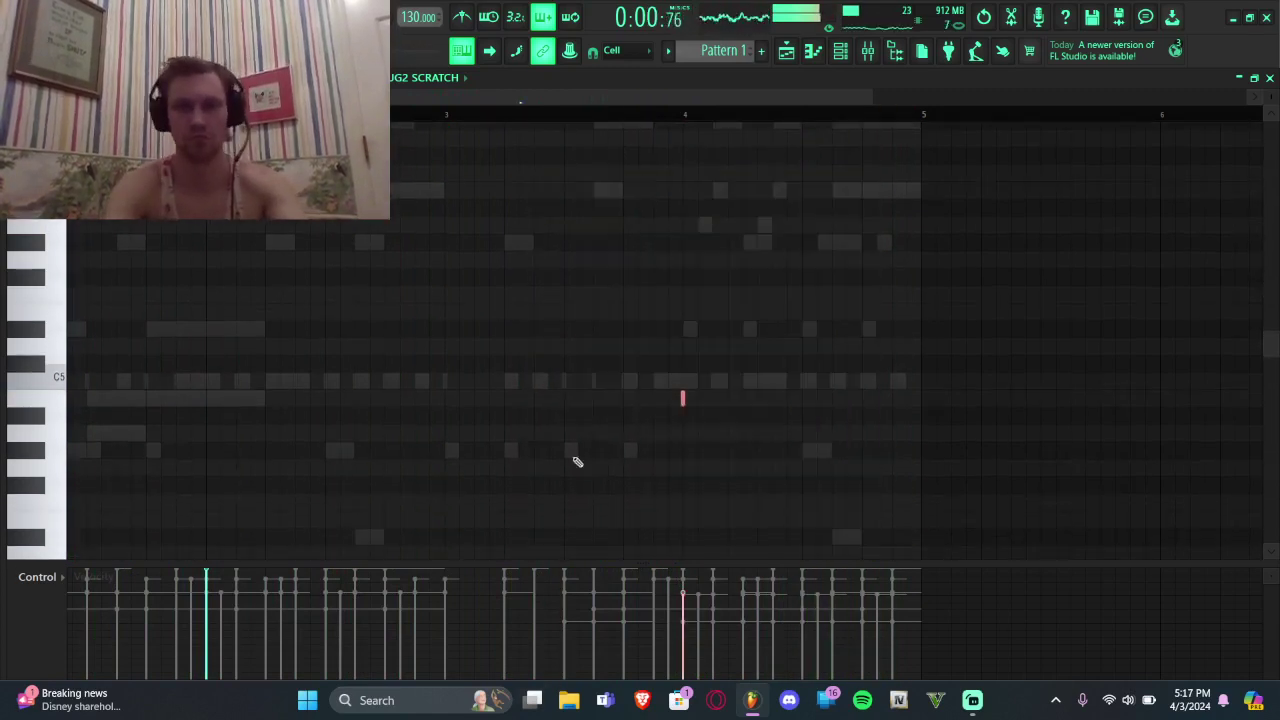
scroll(543, 319, up, 6)
drag(380, 289, 165, 580)
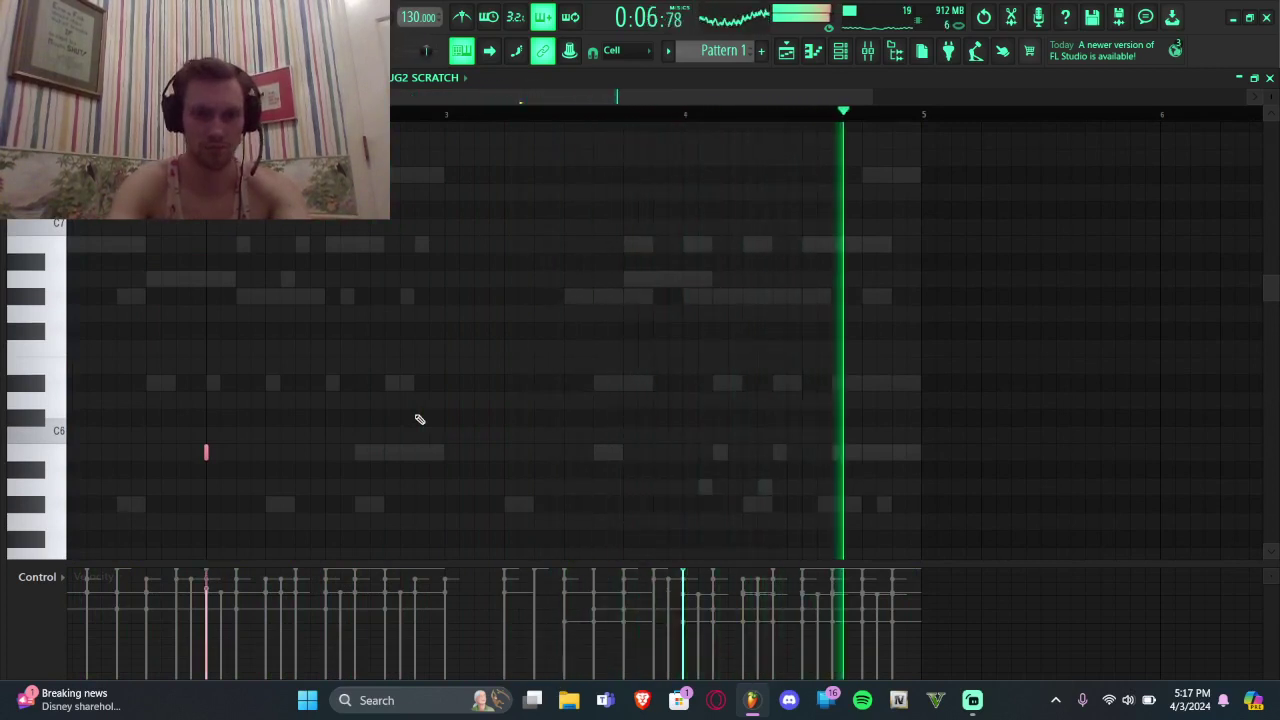
scroll(766, 437, down, 7)
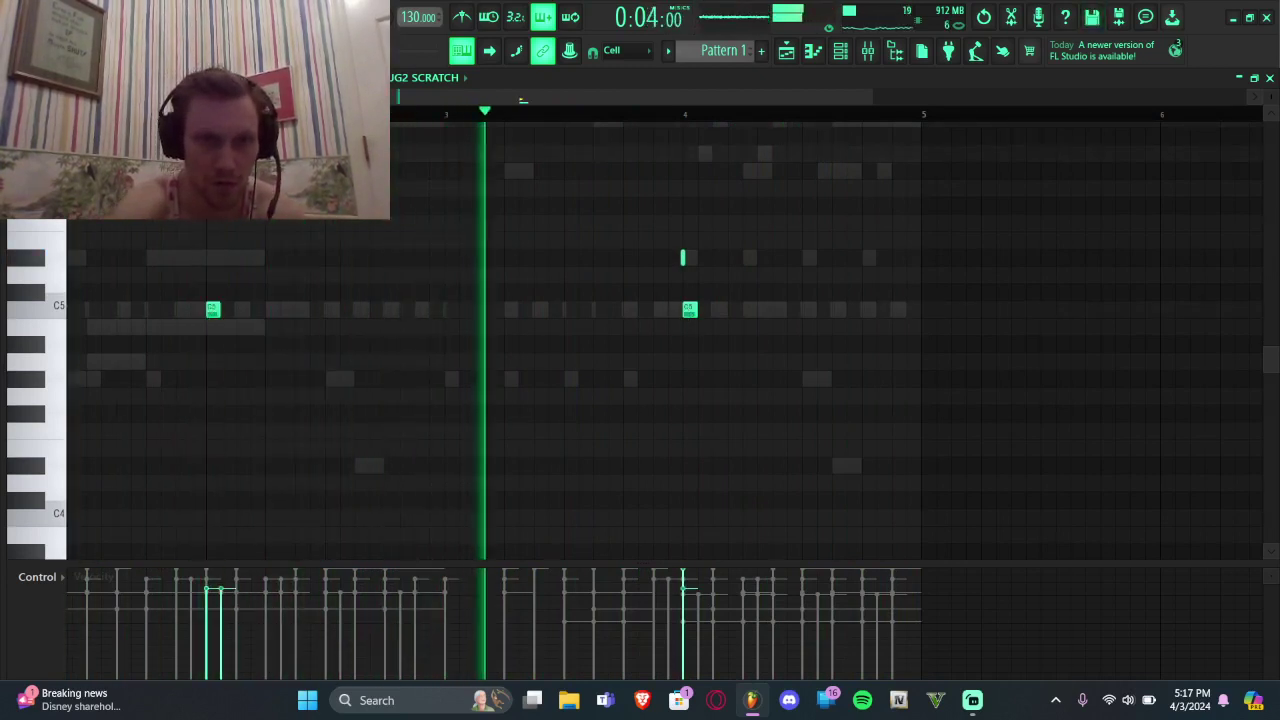
scroll(660, 390, up, 3)
drag(154, 203, 889, 443)
key(Delete)
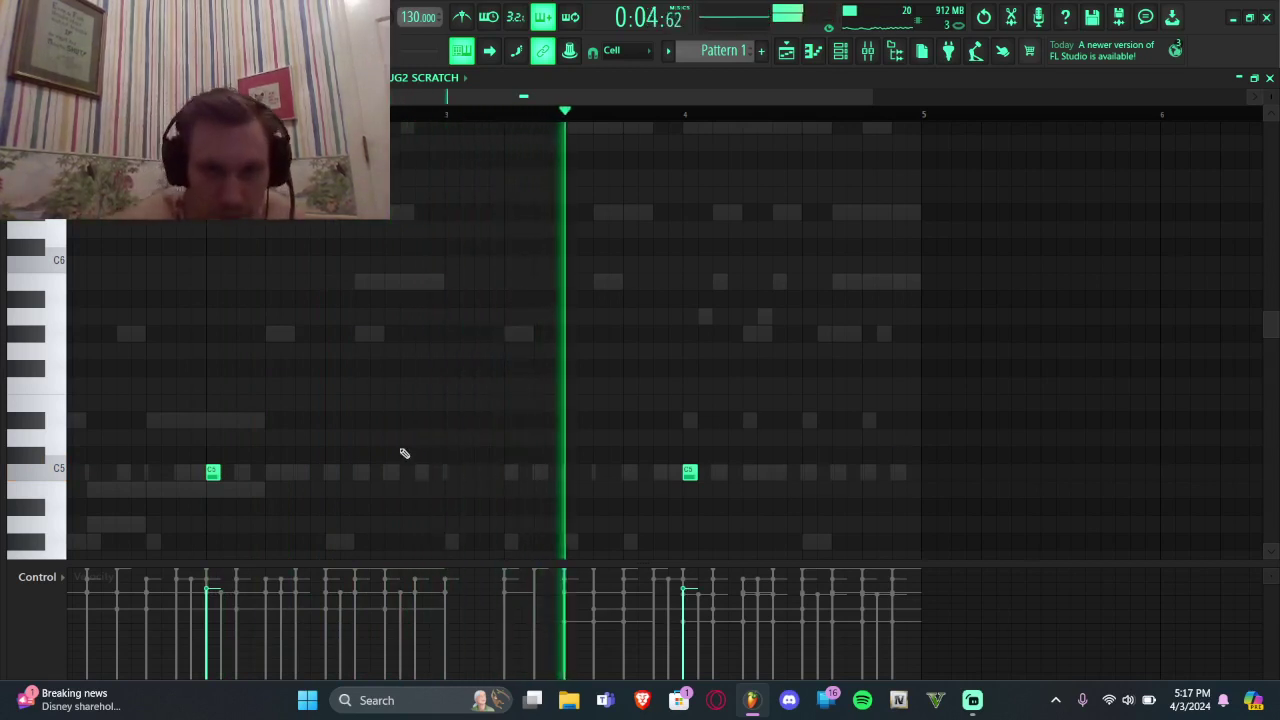
click(443, 473)
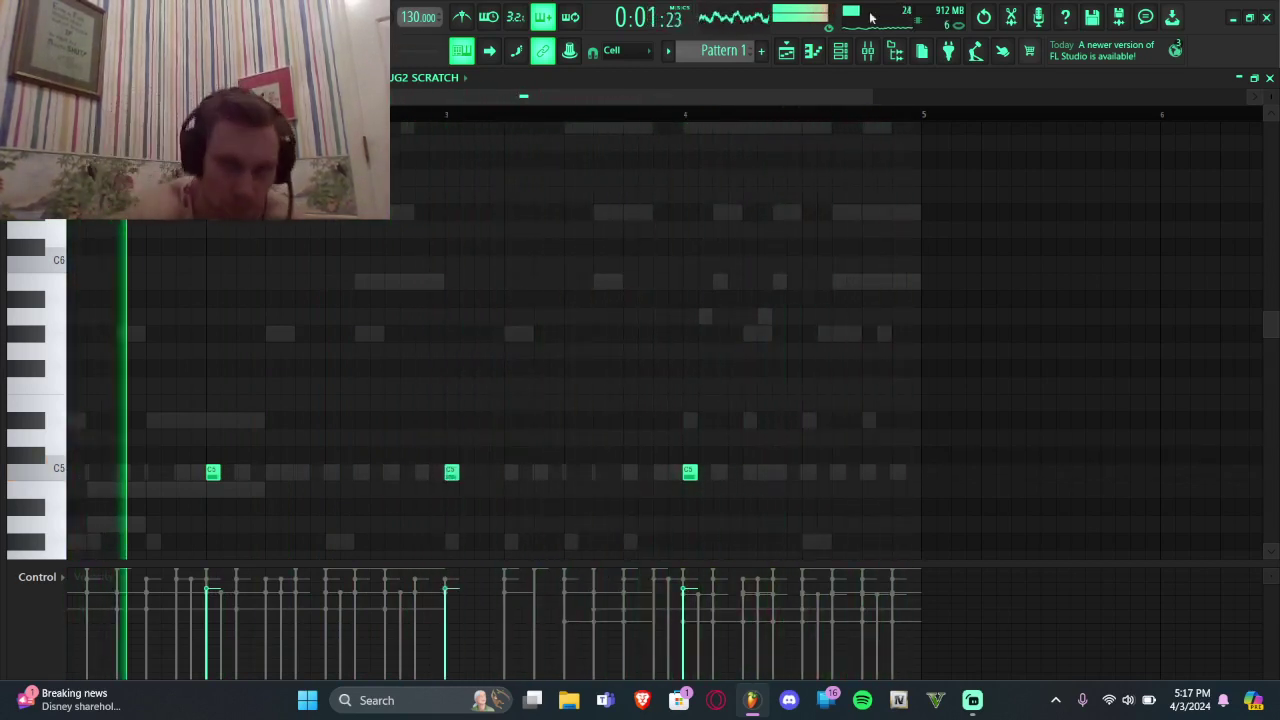
Step: Look through the scratch samples in the browser, clear the search and examine the BNYX Death Oliblion kit's folders
click(841, 51)
mouse_move(3, 465)
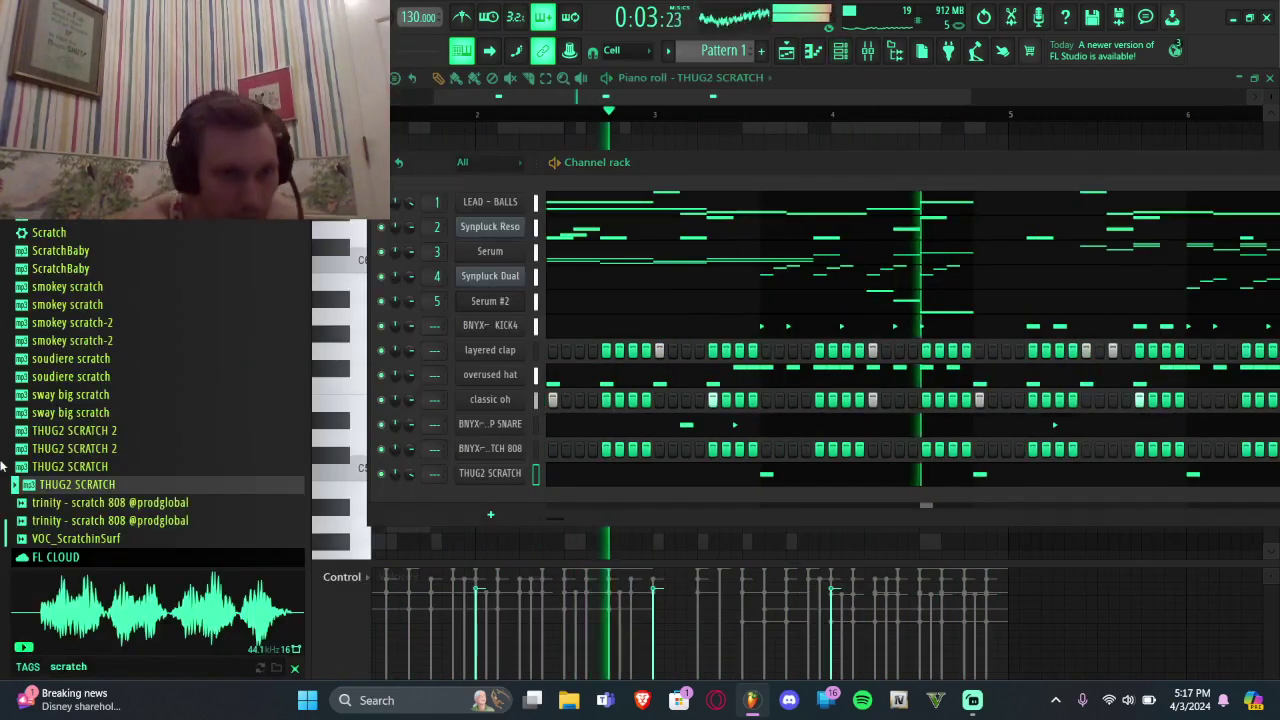
scroll(77, 381, up, 10)
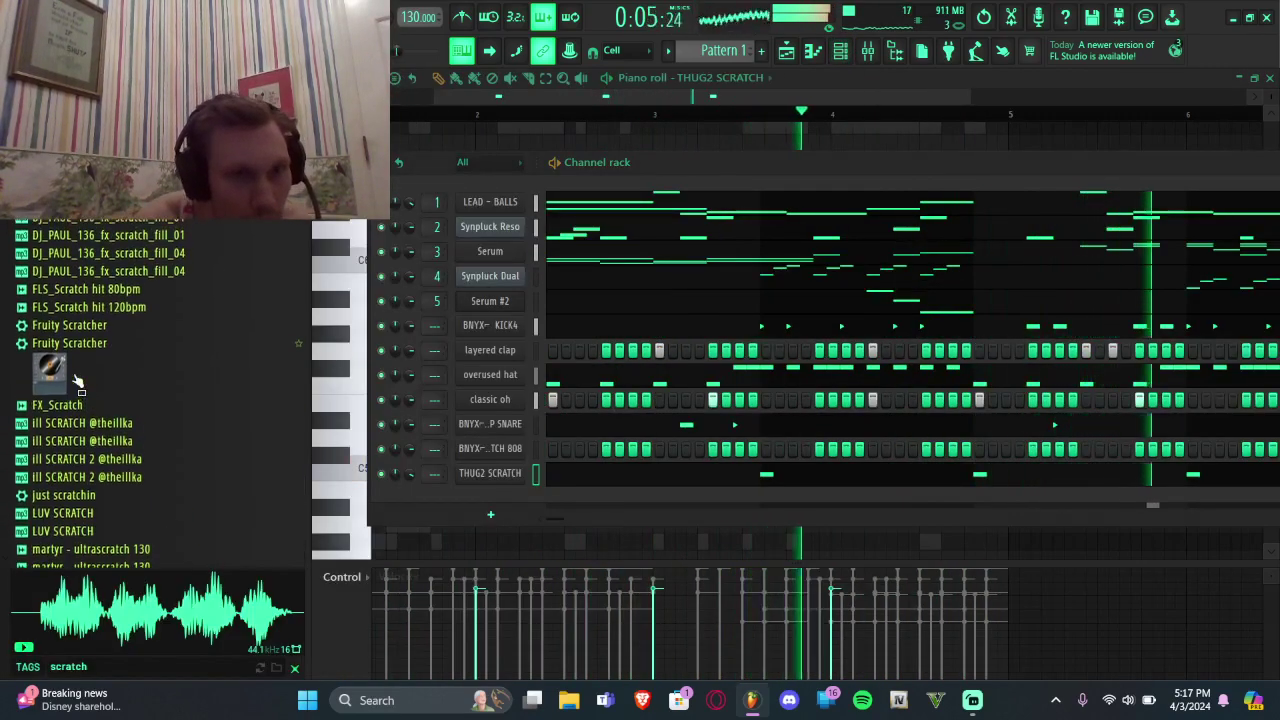
scroll(75, 395, down, 10)
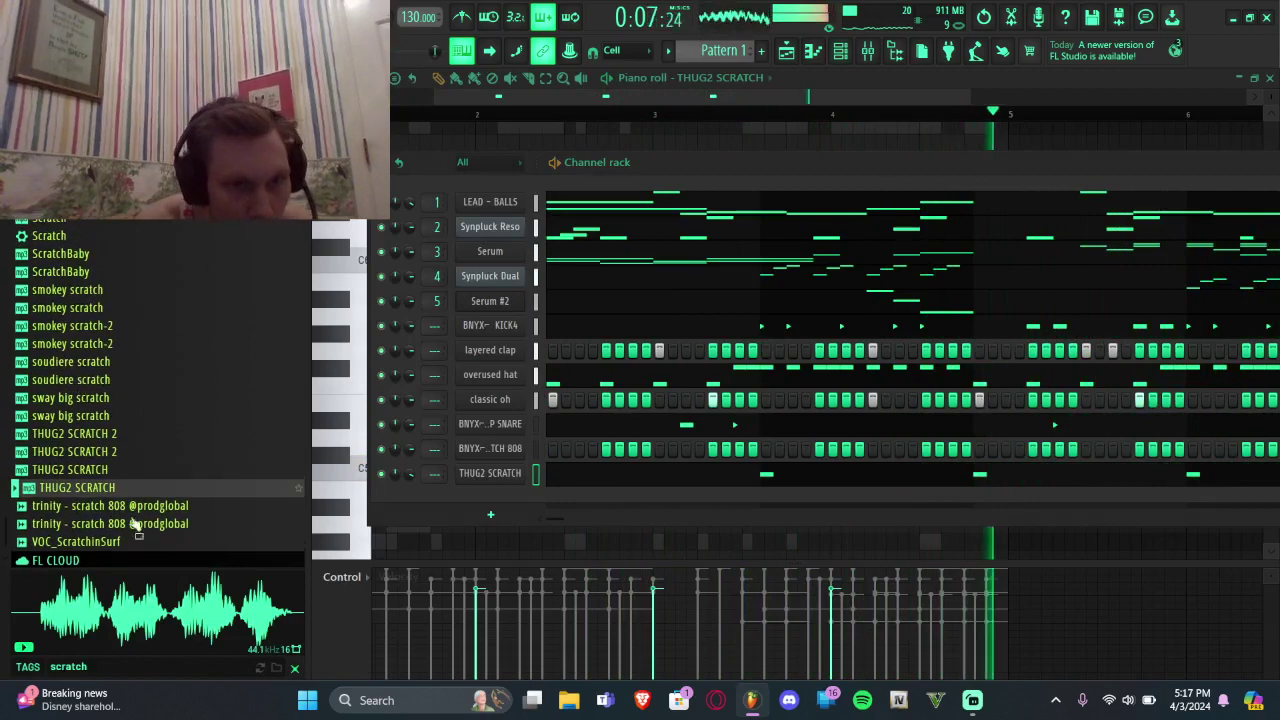
click(294, 670)
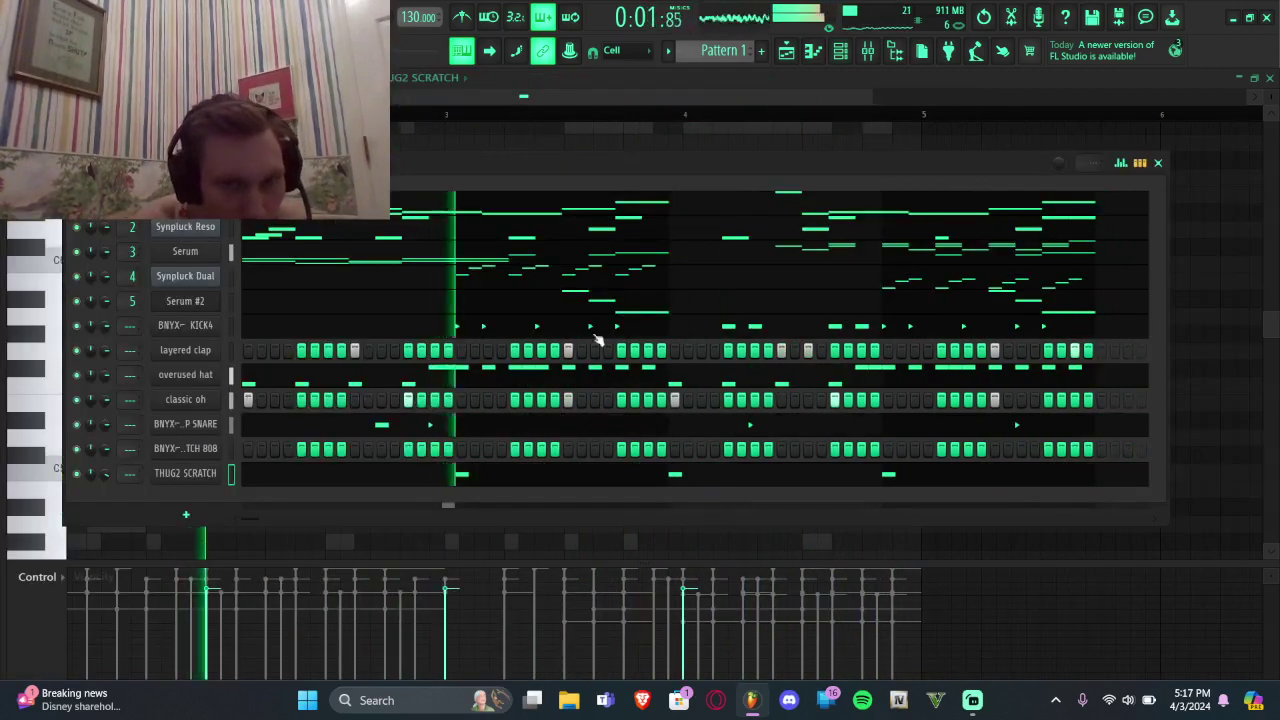
scroll(120, 335, up, 10)
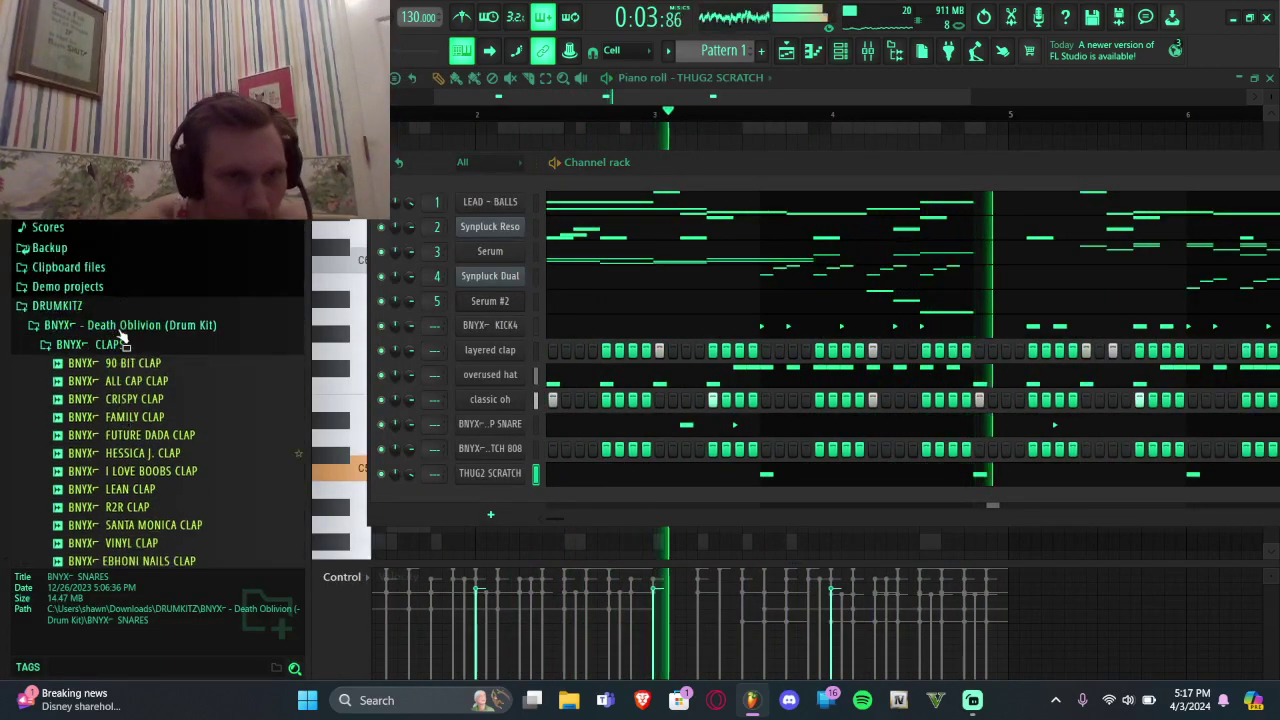
scroll(120, 335, down, 12)
scroll(120, 336, up, 5)
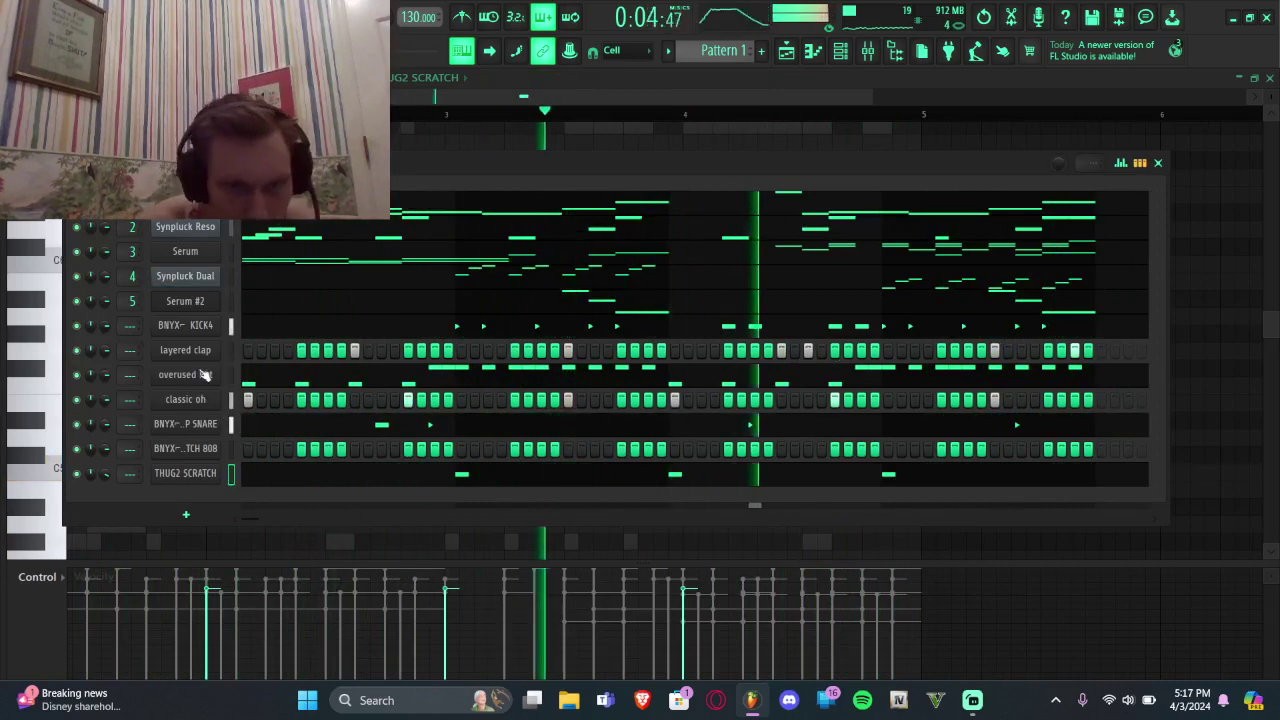
Step: Delete the C5 overused hat hits in the second half of bar 2 and the second half of bar 4
click(266, 380)
scroll(394, 391, down, 4)
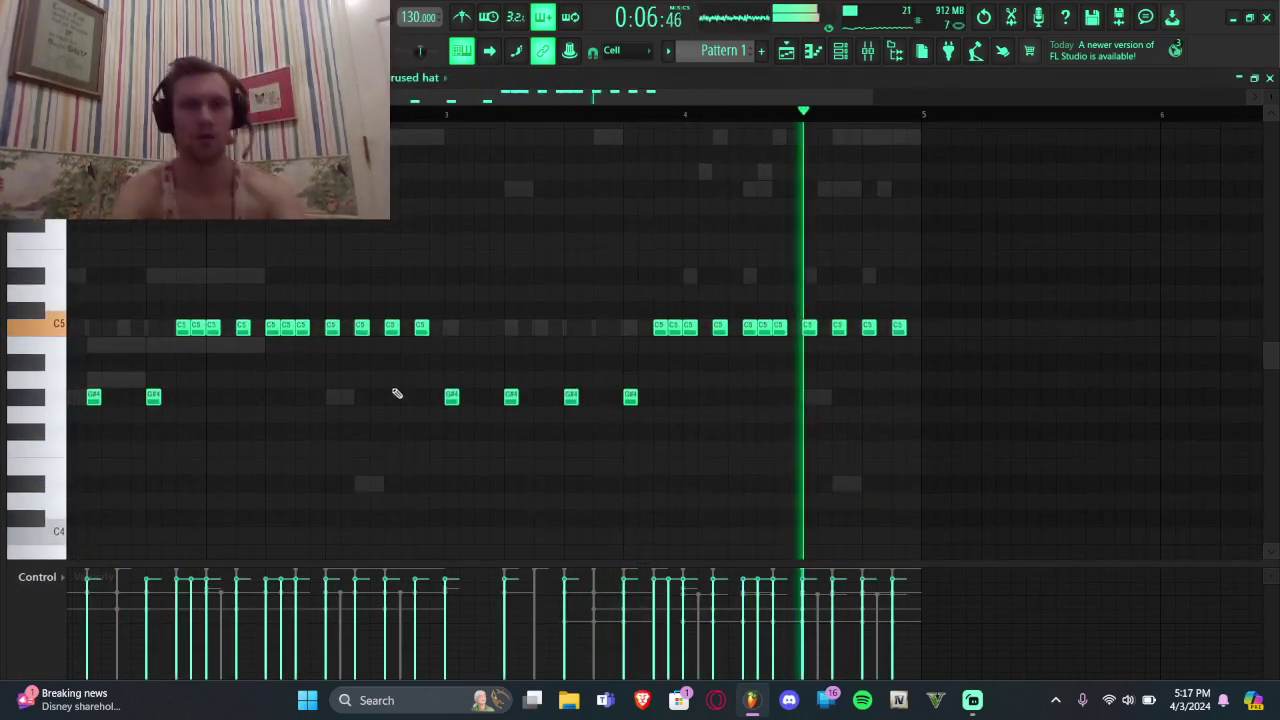
drag(421, 287, 343, 388)
key(Delete)
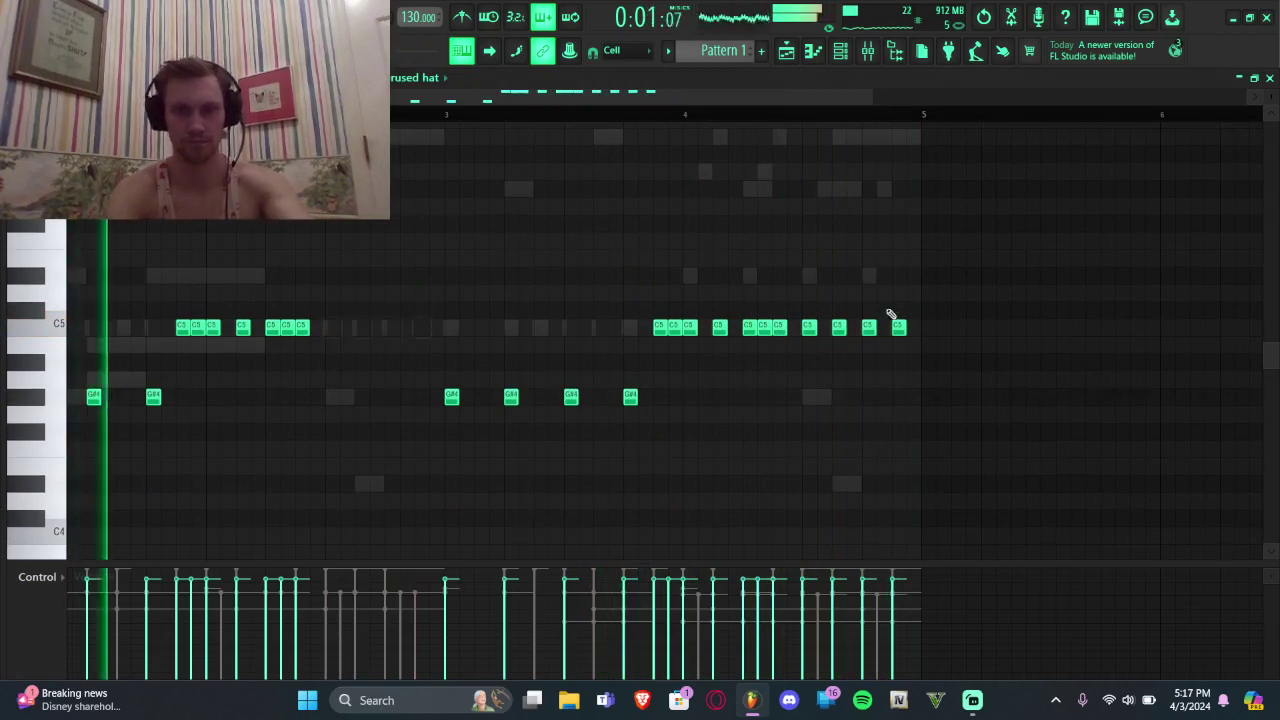
drag(951, 287, 815, 357)
key(Delete)
Step: Add two groups of three consecutive C5 overused hat hits in the second half of bar 2
ctrl+scroll(370, 307, up, 2)
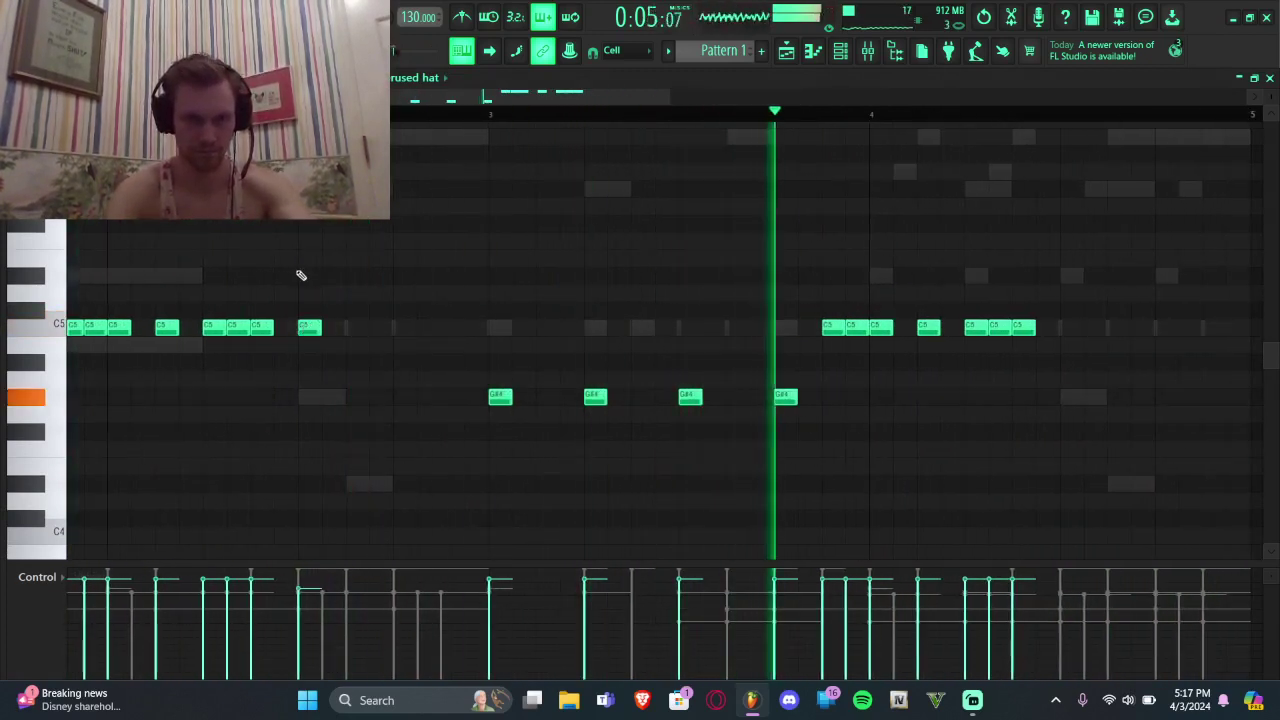
click(296, 114)
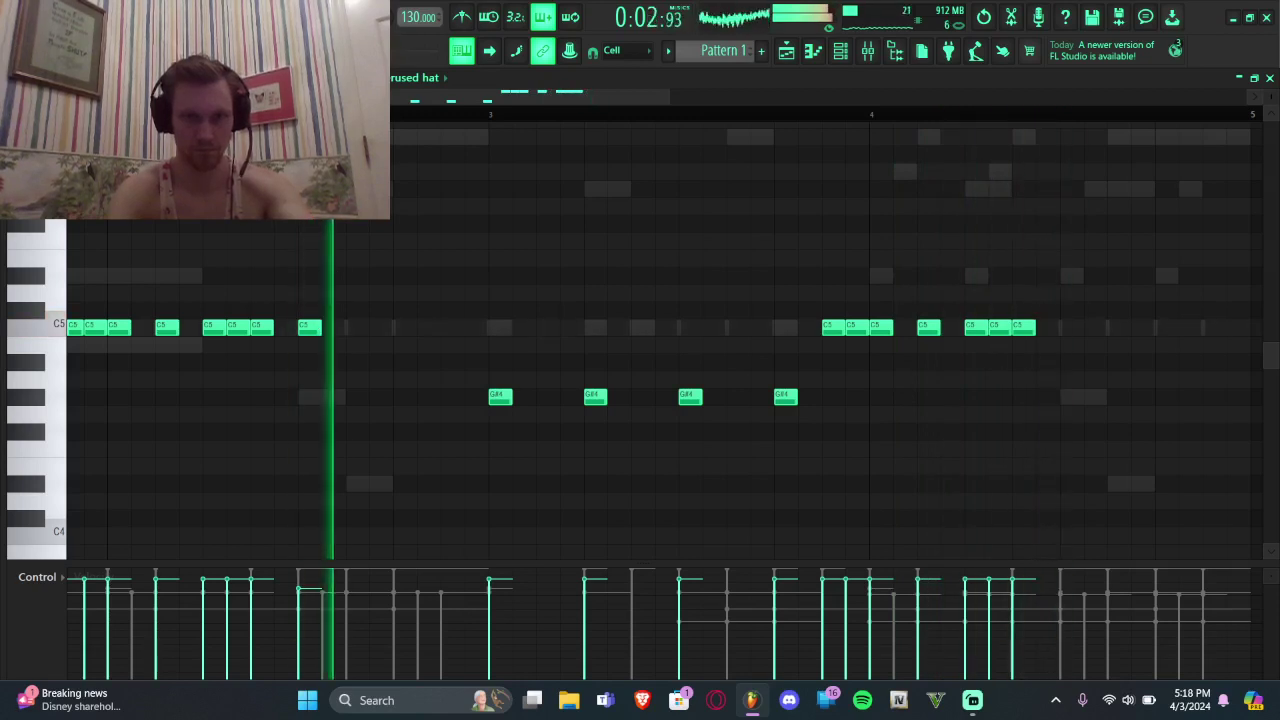
key(space)
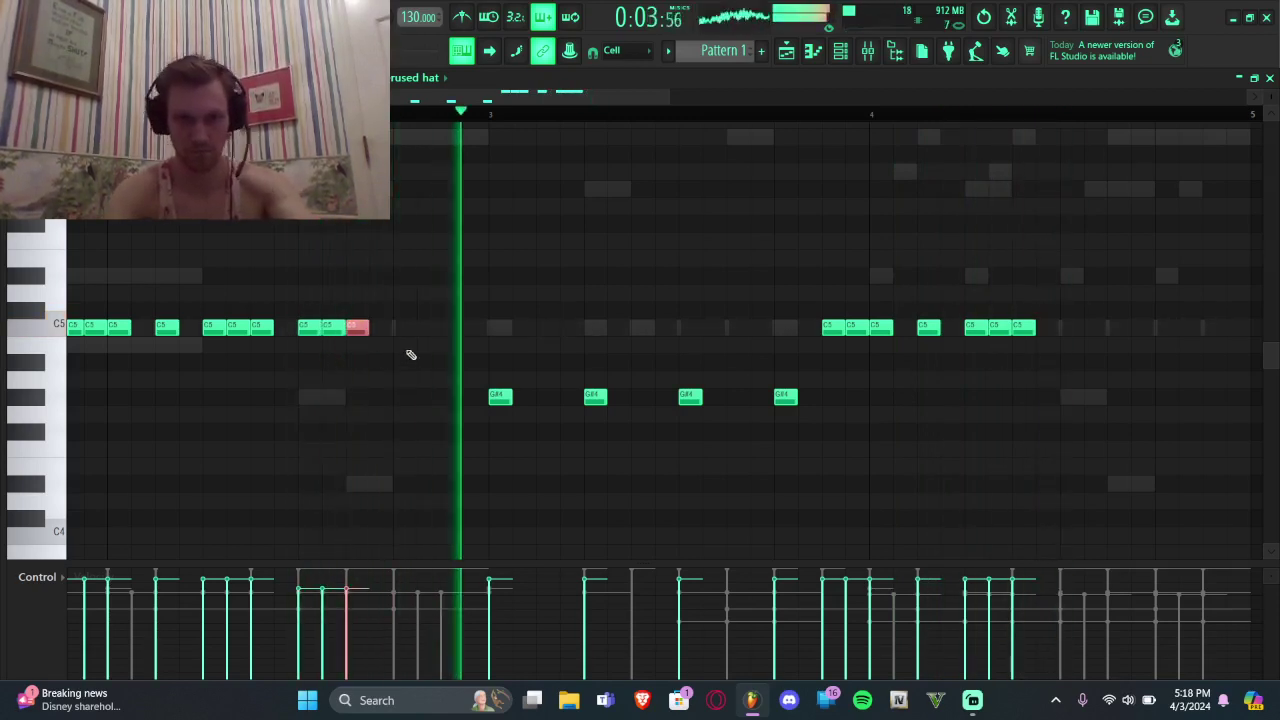
click(405, 330)
click(444, 330)
click(430, 330)
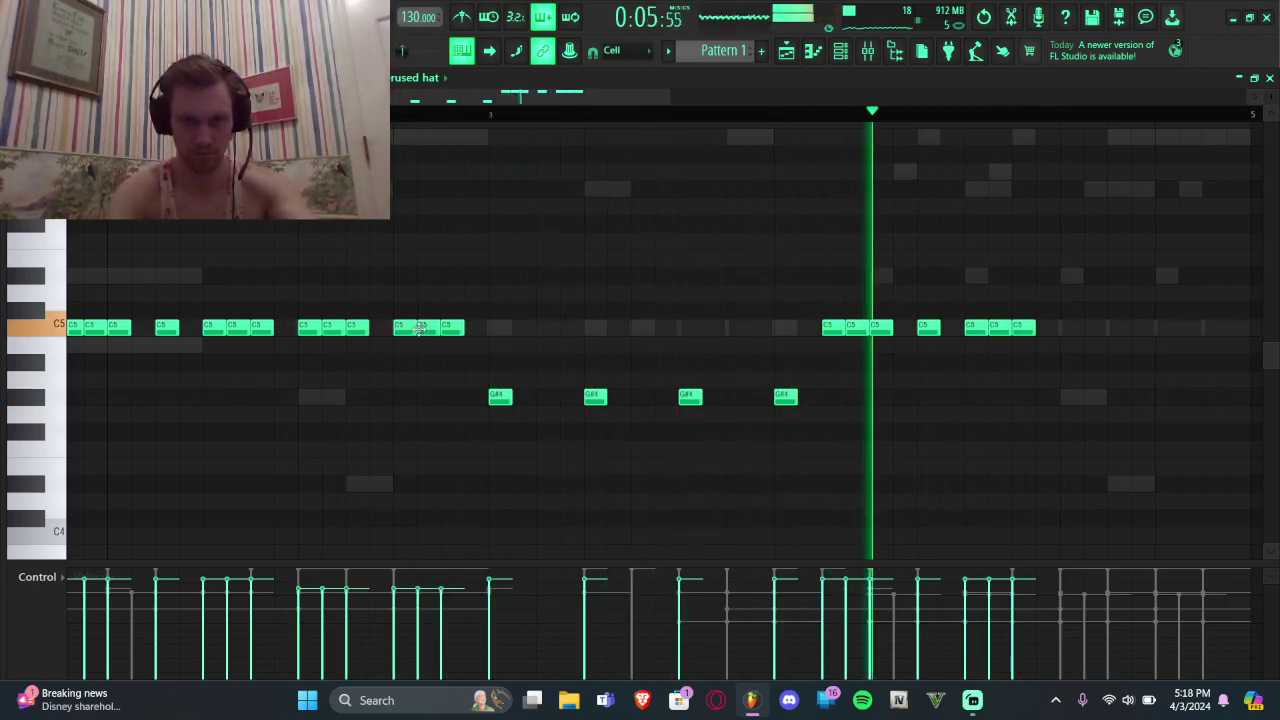
Step: Add two groups of three consecutive C5 overused hat hits in the second half of bar 4
click(1090, 328)
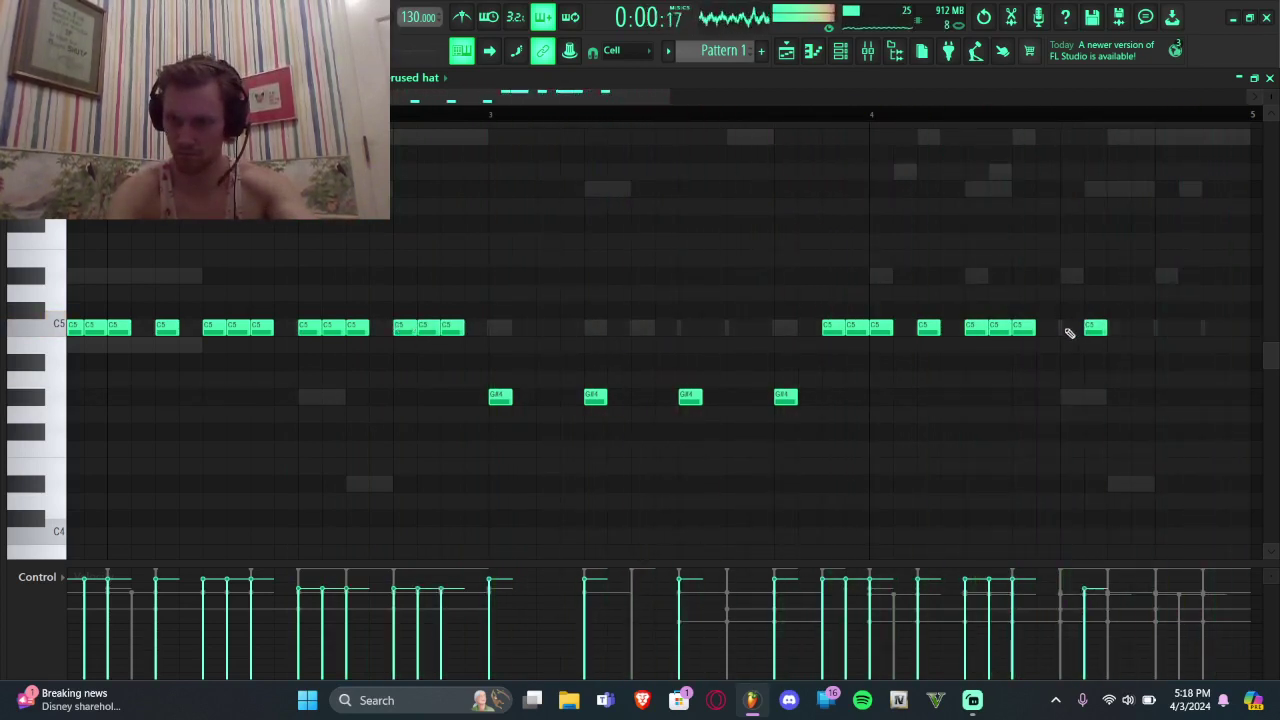
click(1162, 328)
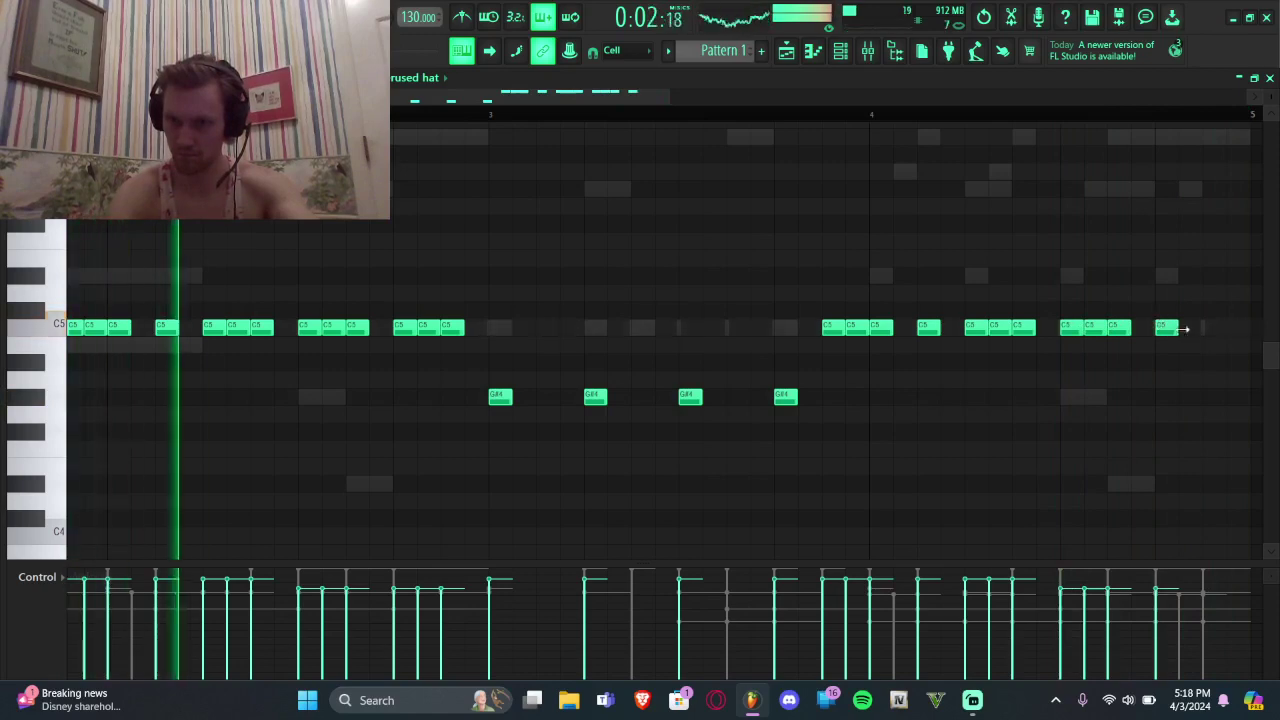
click(1209, 328)
click(1187, 328)
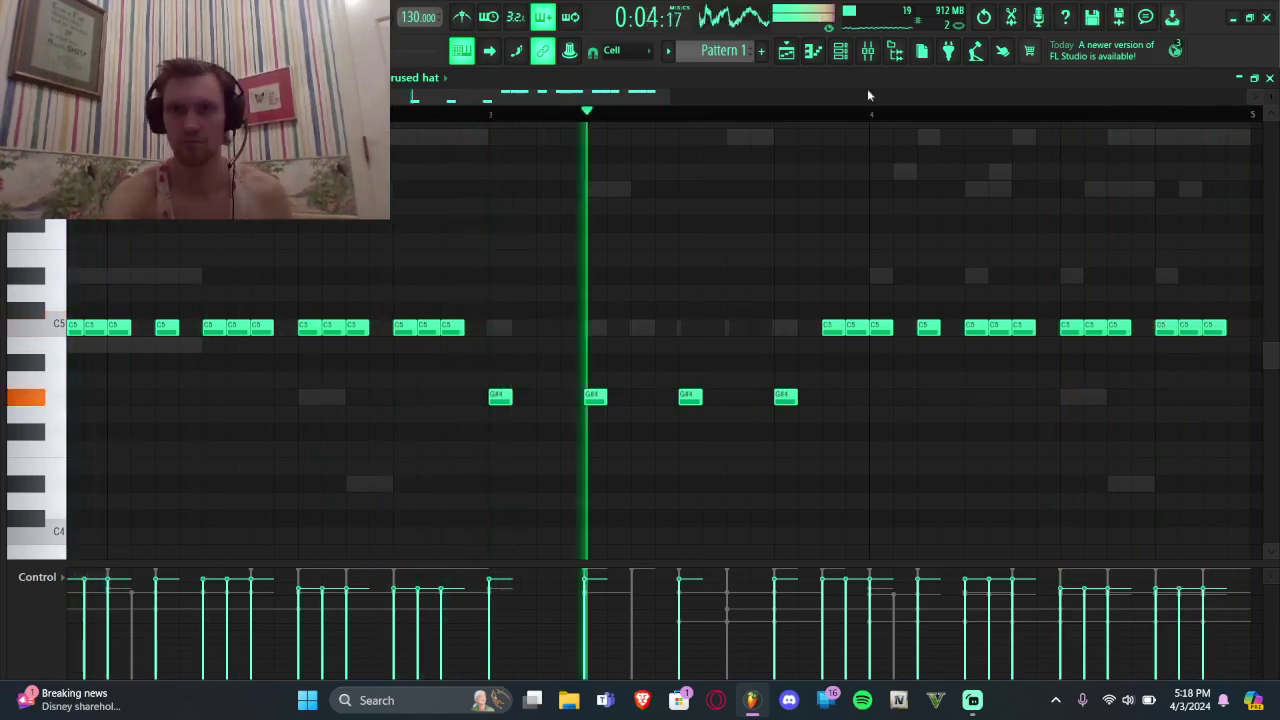
Step: Browse the BNYX and WOD1 drum kits in the browser and look through the WOD1 kit's 808 samples
click(842, 52)
click(895, 52)
scroll(35, 380, up, 12)
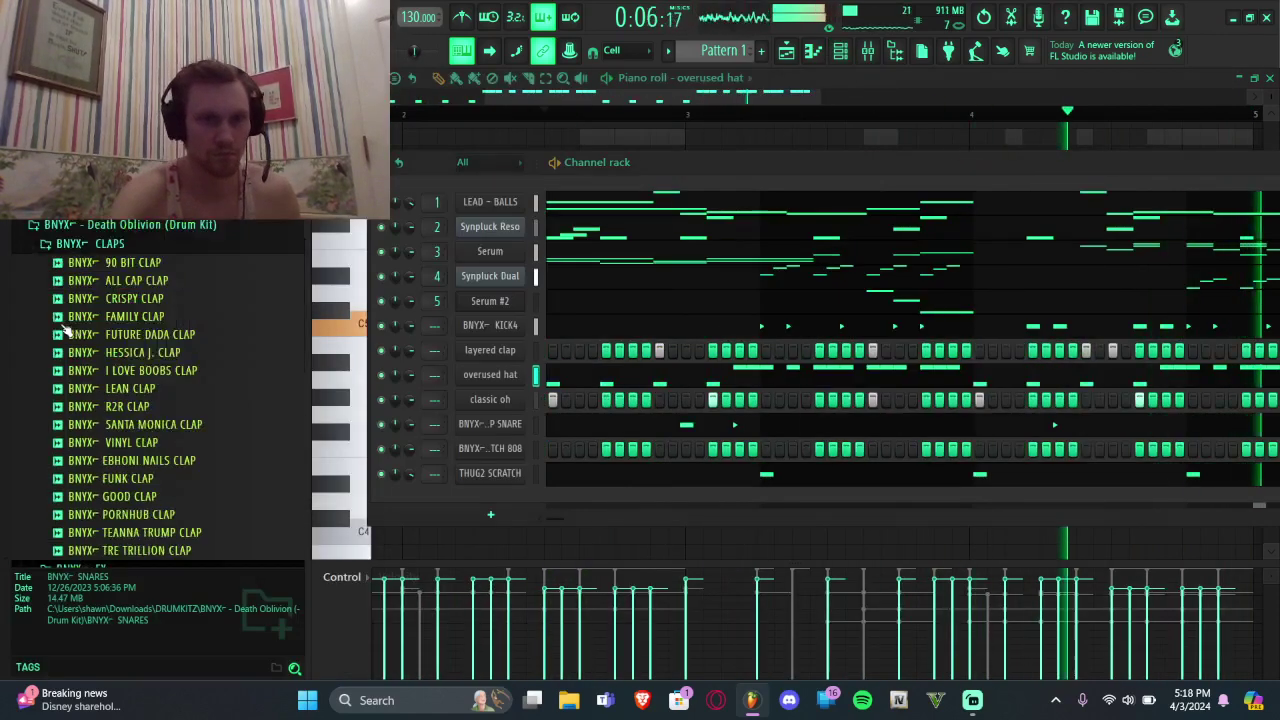
scroll(60, 335, down, 20)
scroll(63, 330, up, 5)
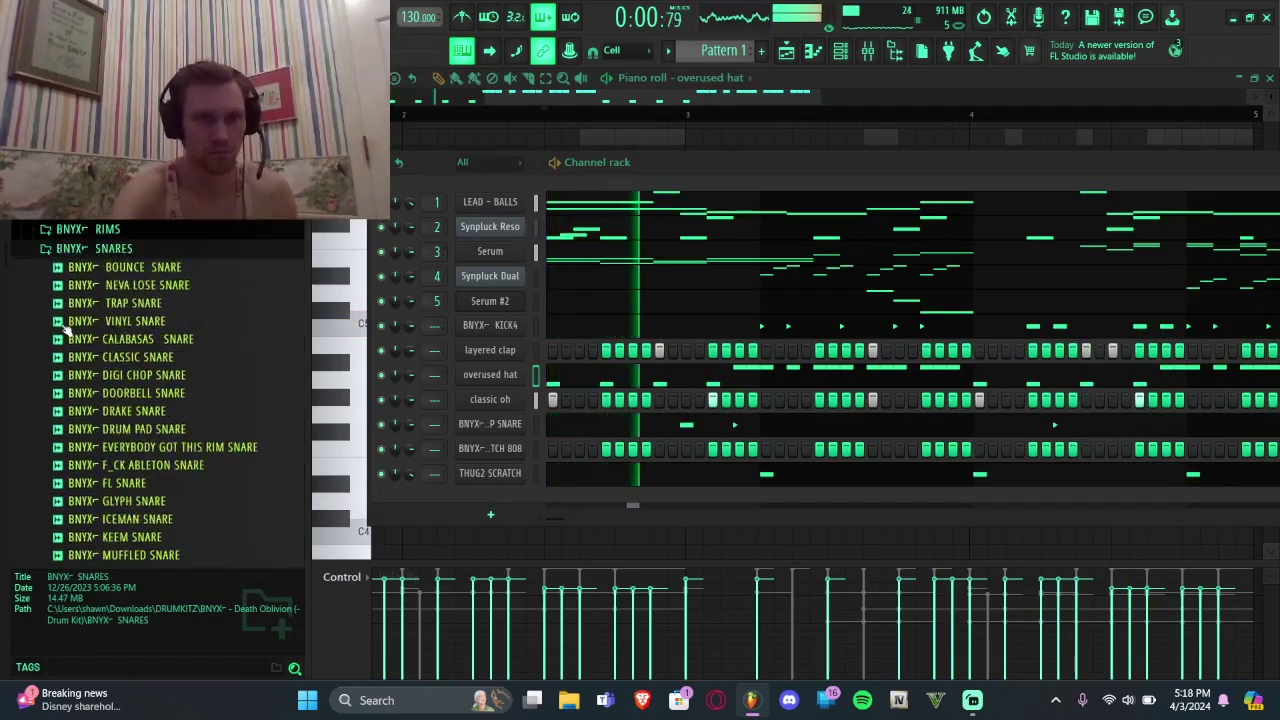
scroll(114, 340, down, 15)
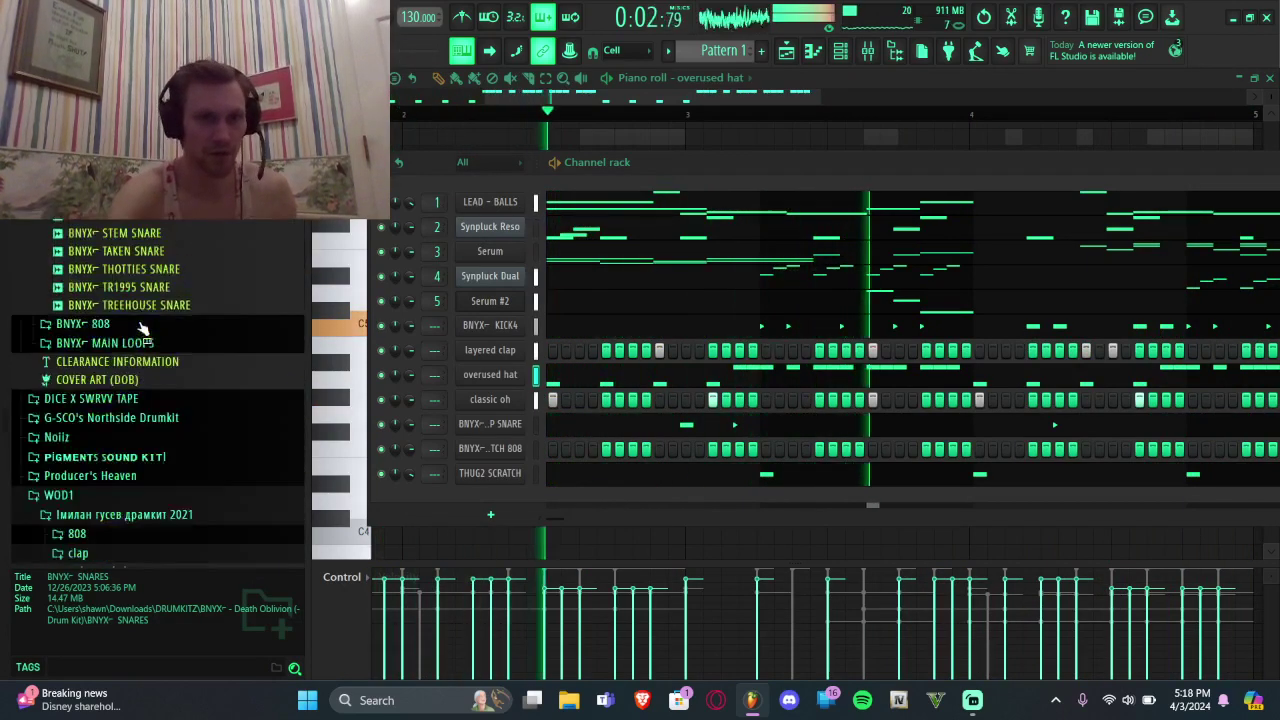
scroll(128, 300, up, 4)
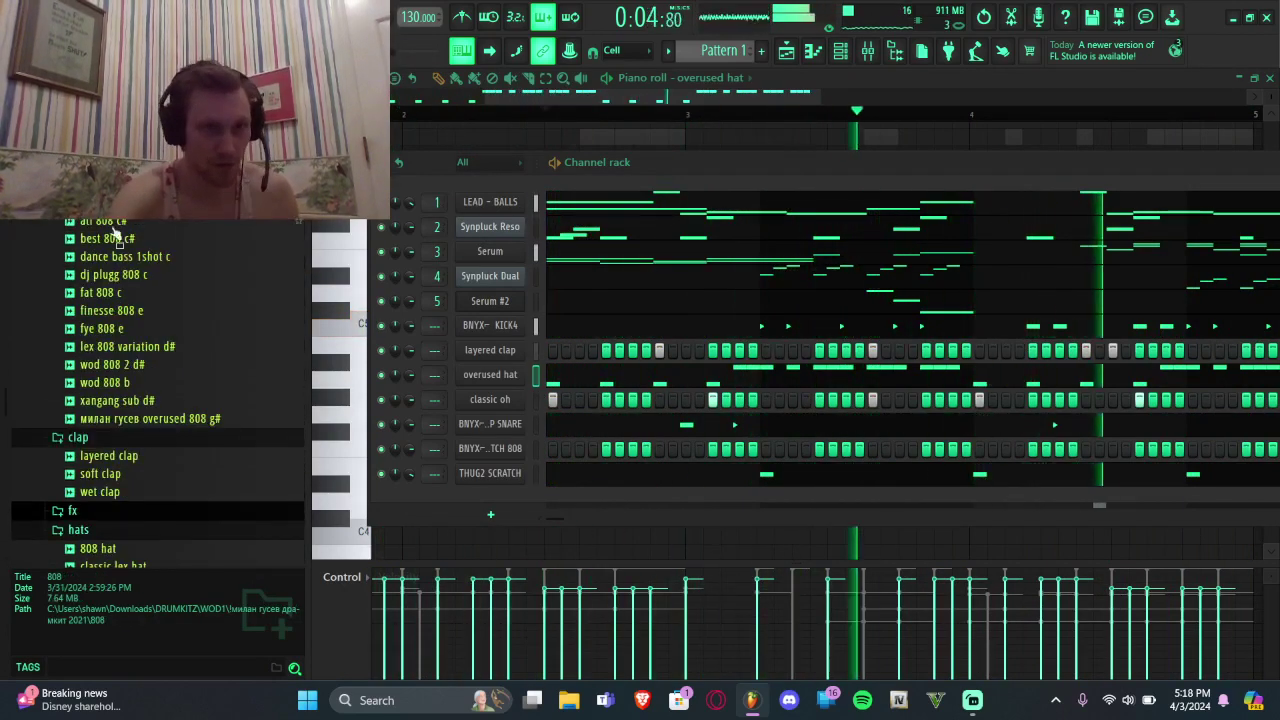
click(113, 240)
key(alt+F8)
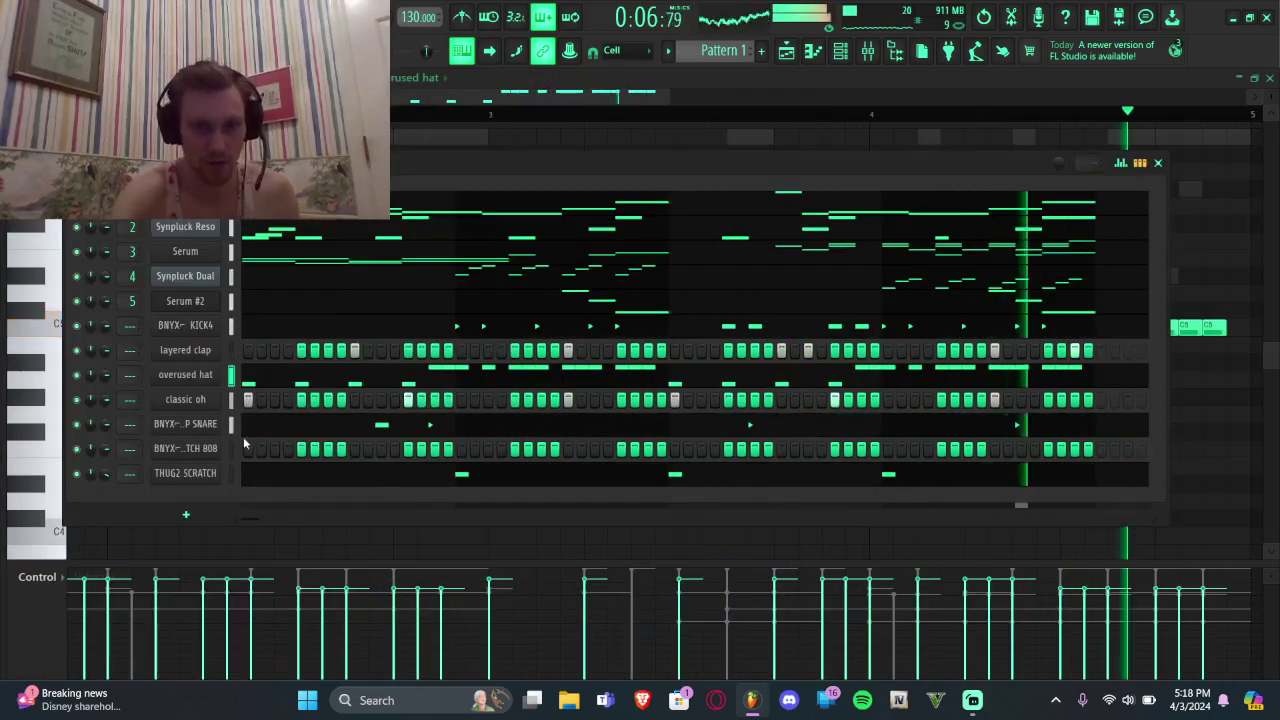
Step: Enable Cut itself for the BNYX SCRATCH 808 channel and check that option again
right_click(209, 448)
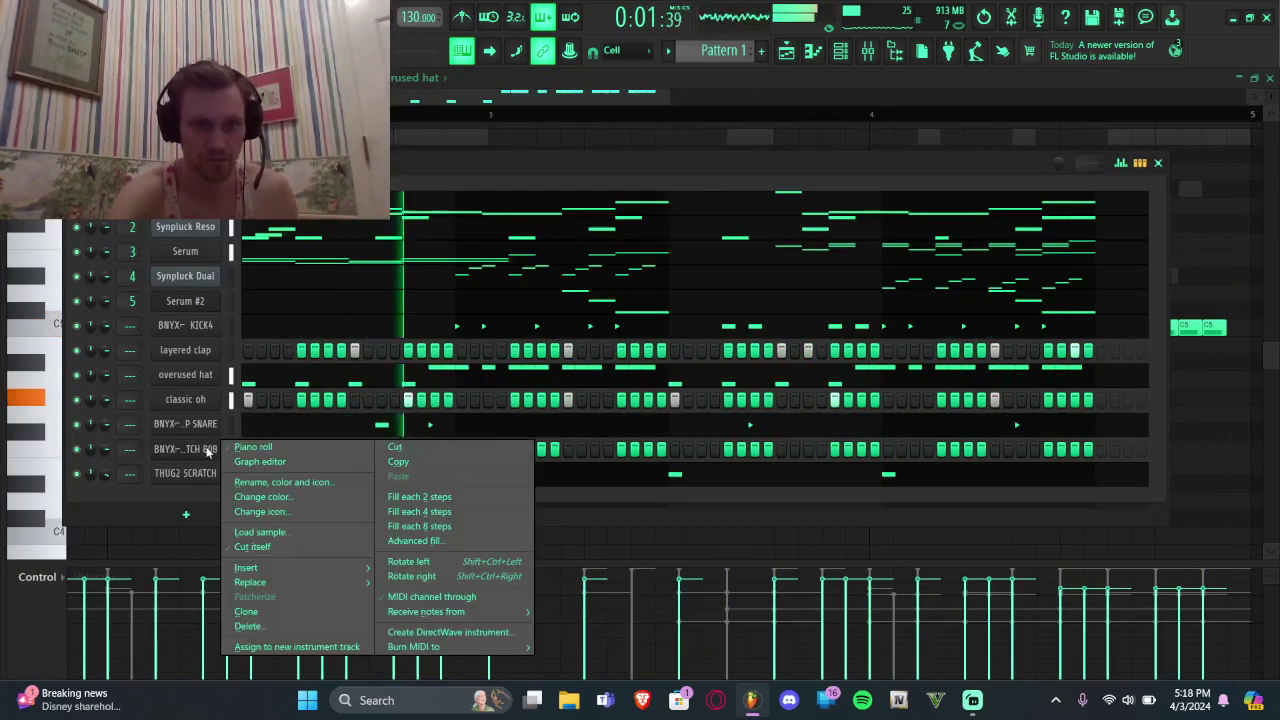
click(240, 546)
right_click(212, 449)
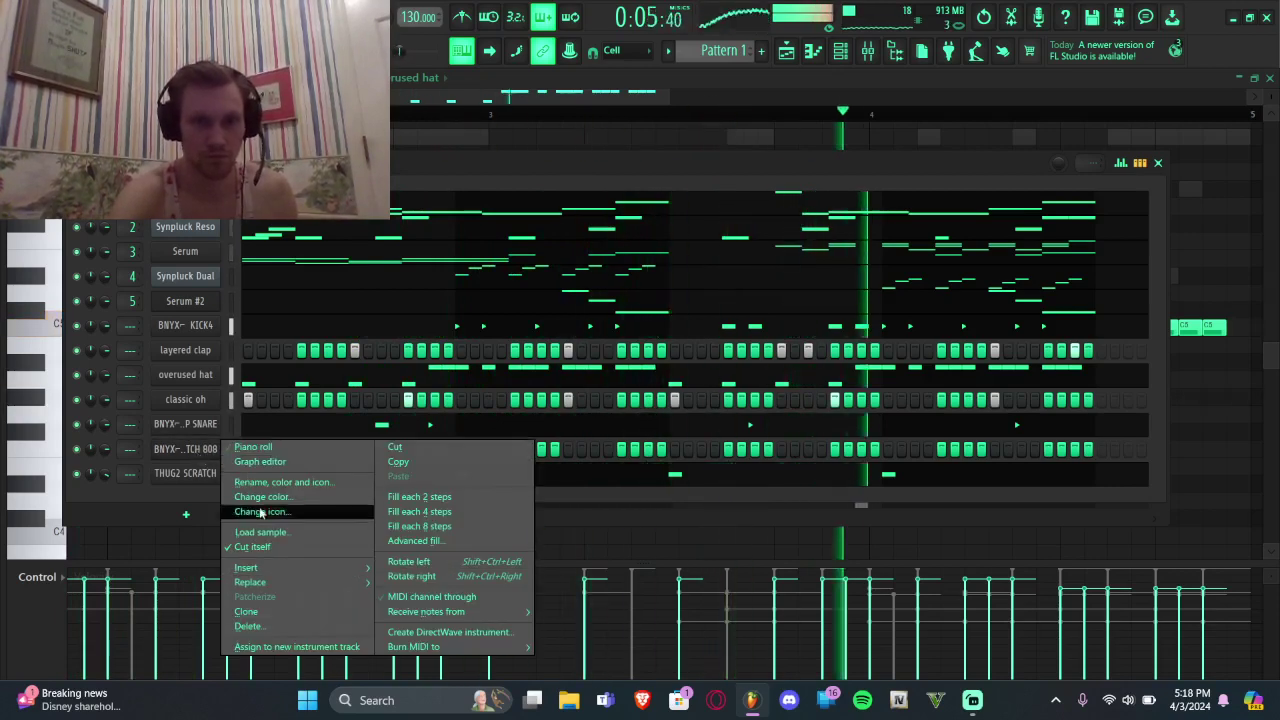
click(196, 456)
right_click(192, 453)
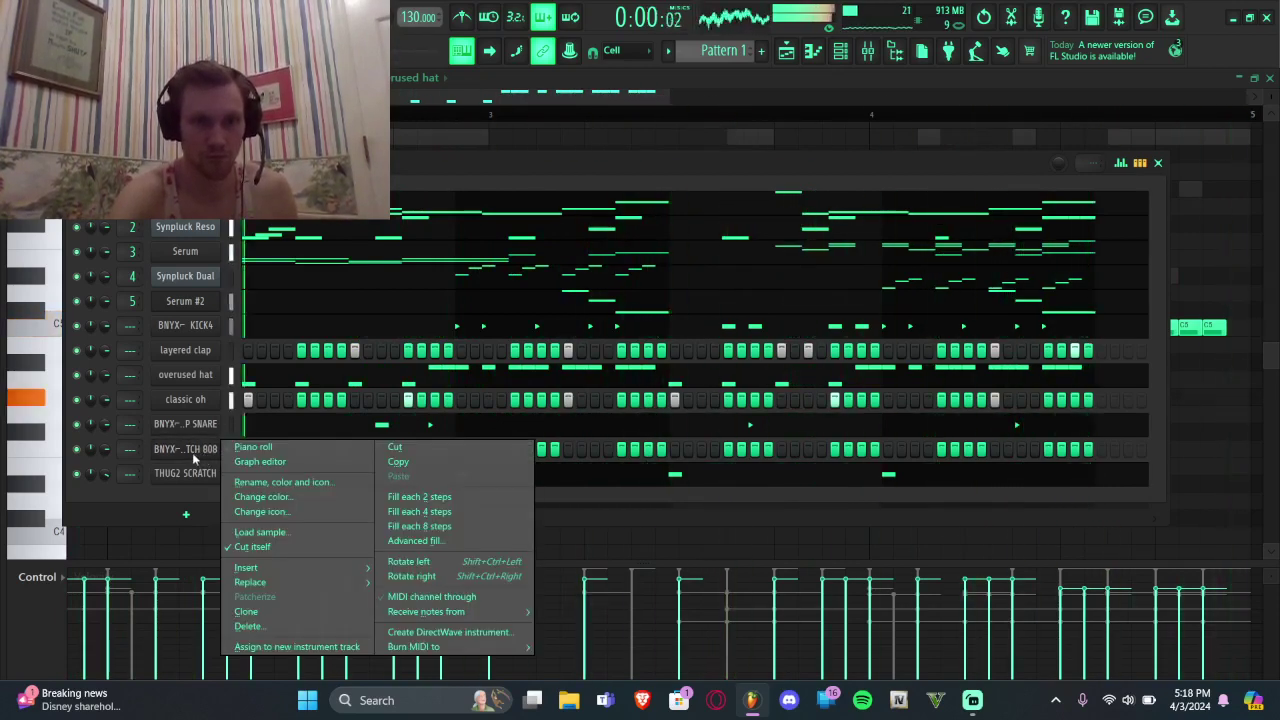
Step: Open the BNYX SCRATCH 808 sample in the pitch corrector to examine its pitch
click(192, 453)
right_click(262, 582)
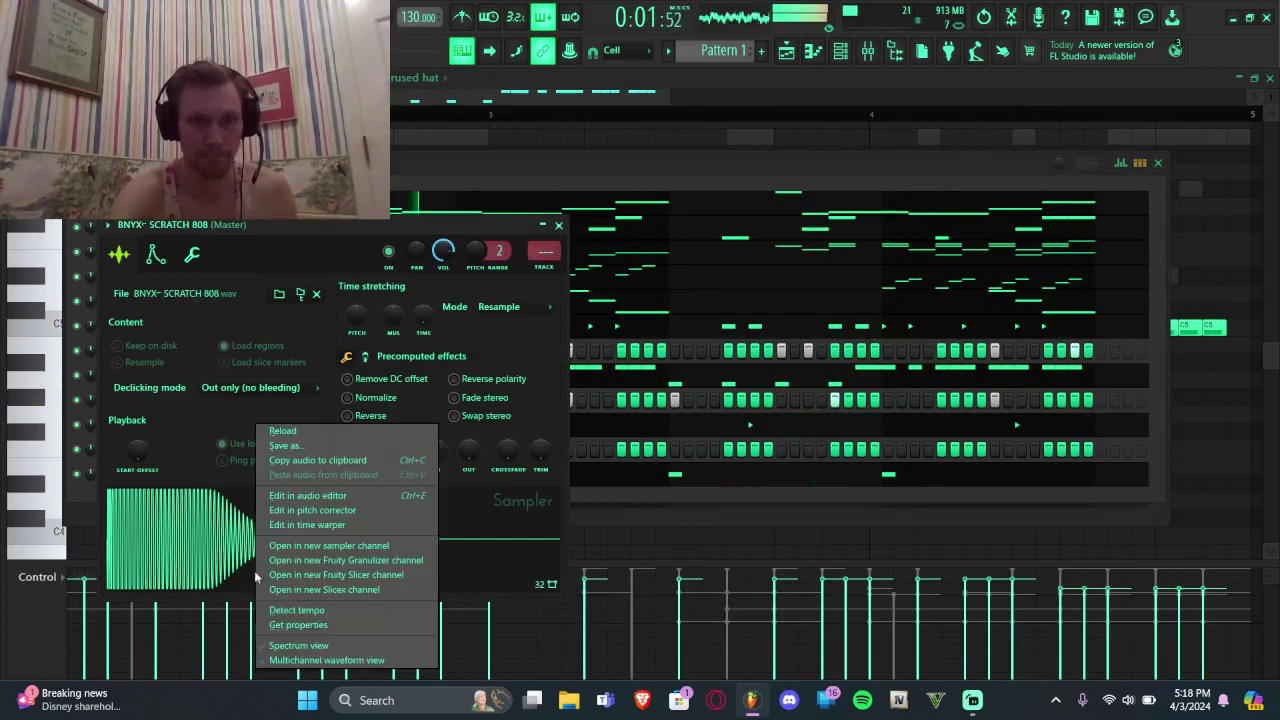
click(308, 510)
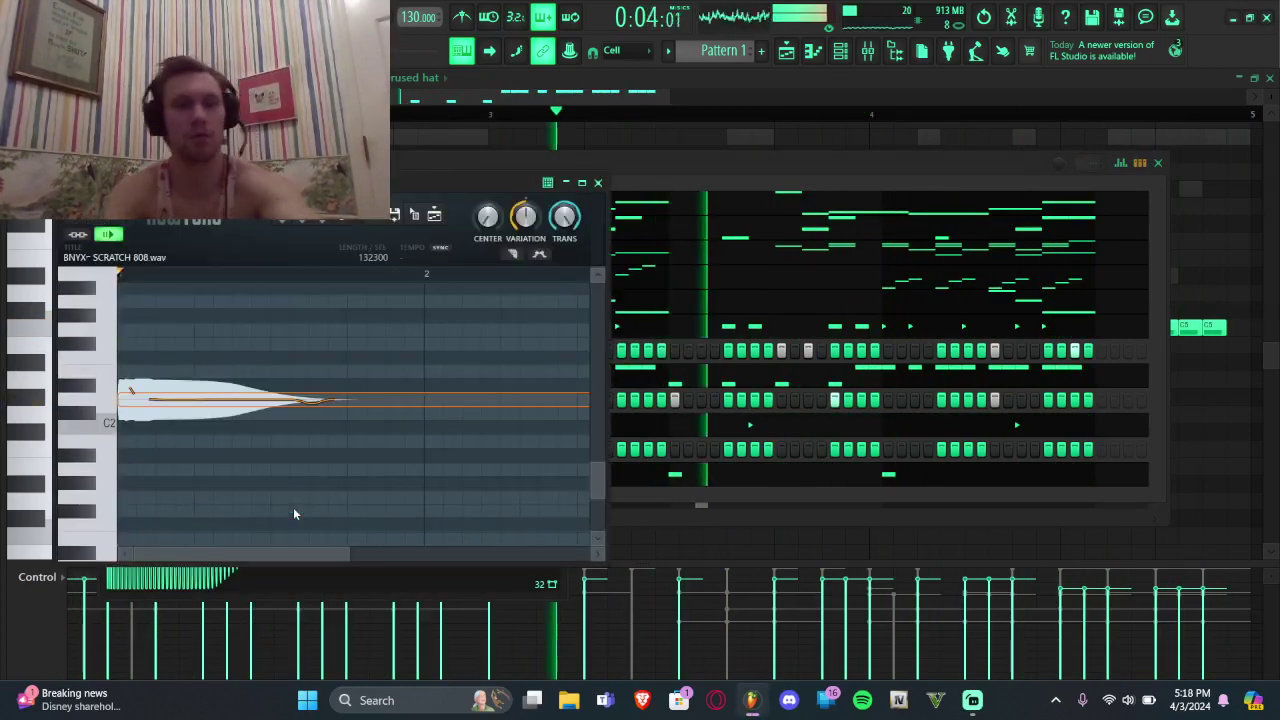
Step: Detect pitch regions of the BNYX SCRATCH 808 sample in the audio editor and check the channel's root note
right_click(297, 516)
click(330, 491)
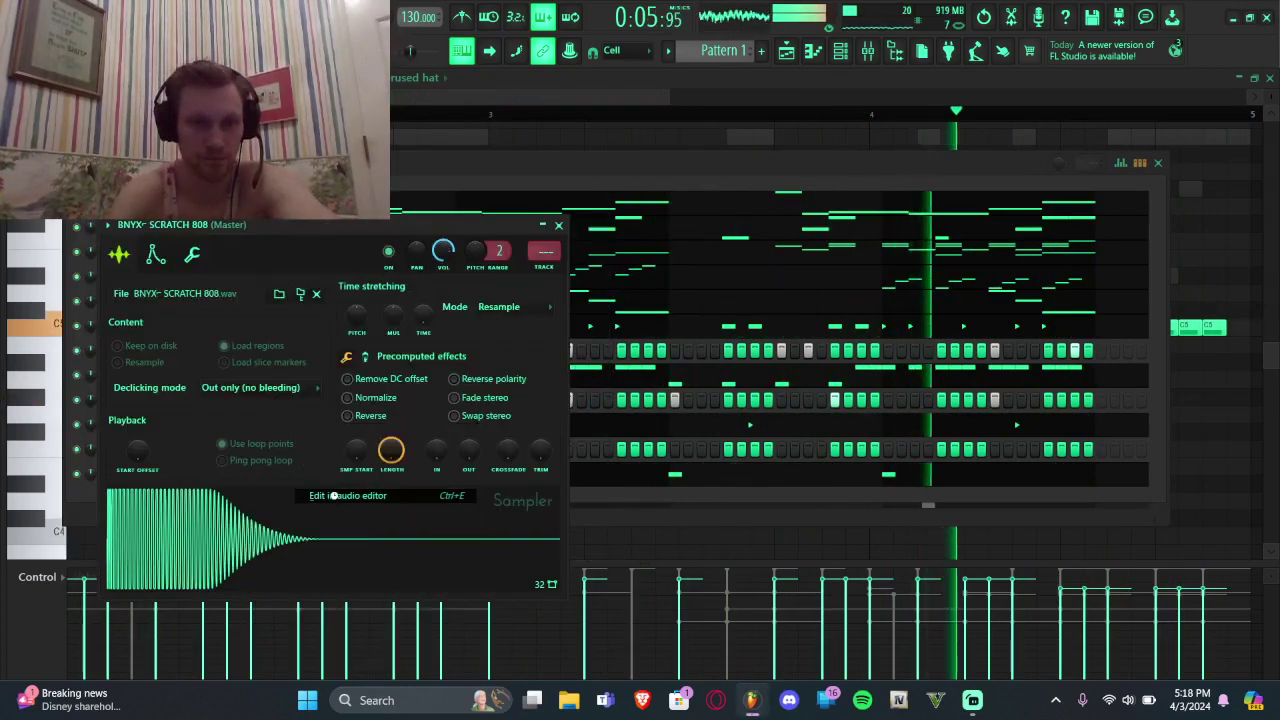
right_click(316, 480)
mouse_move(357, 547)
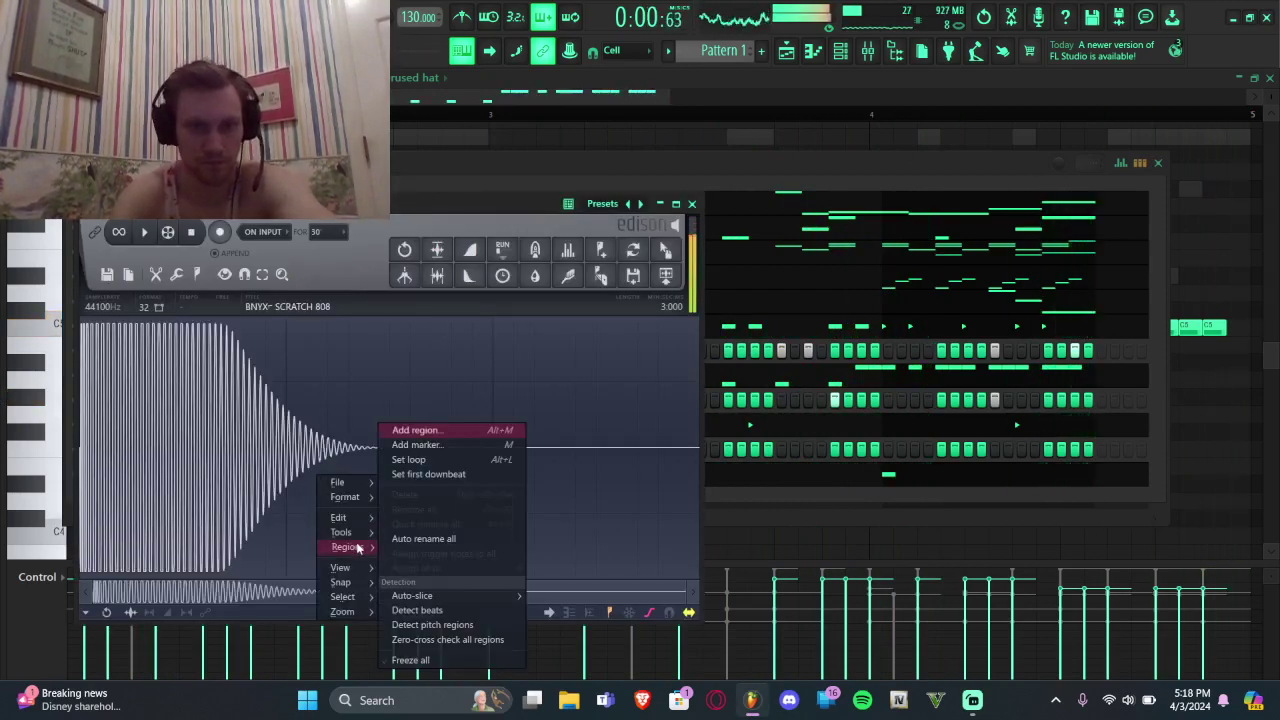
click(478, 627)
key(Escape)
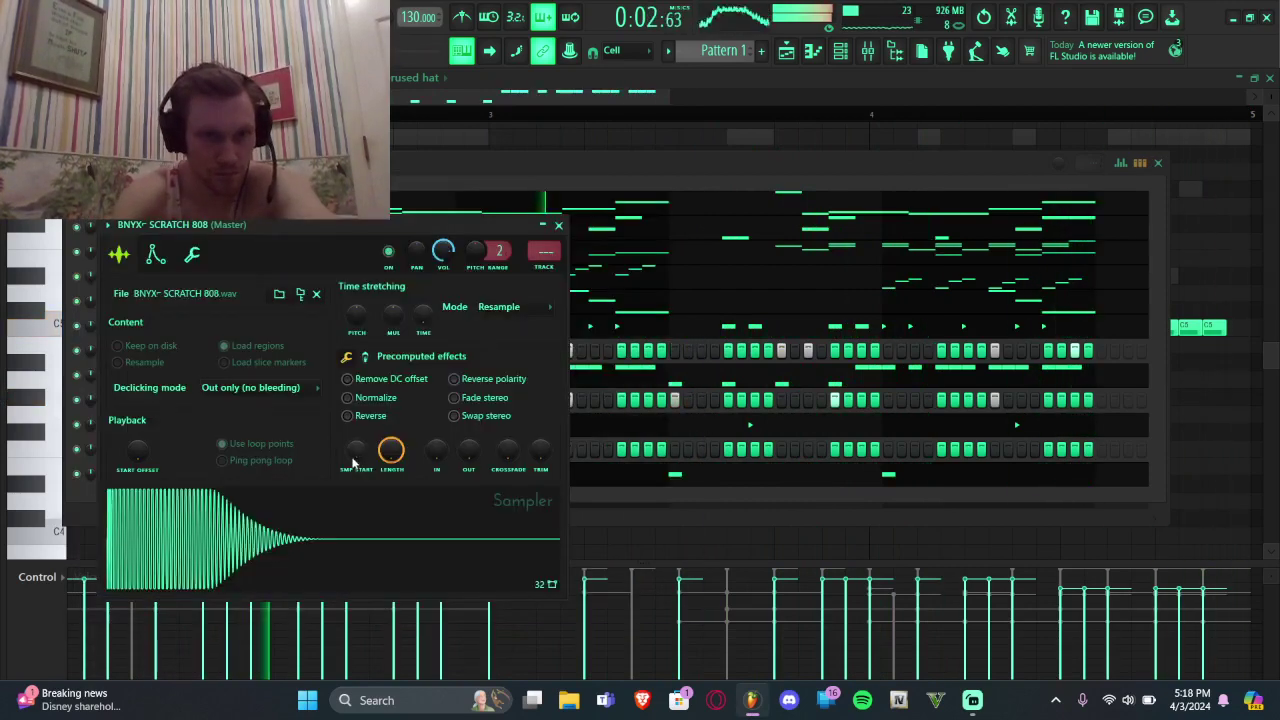
click(157, 257)
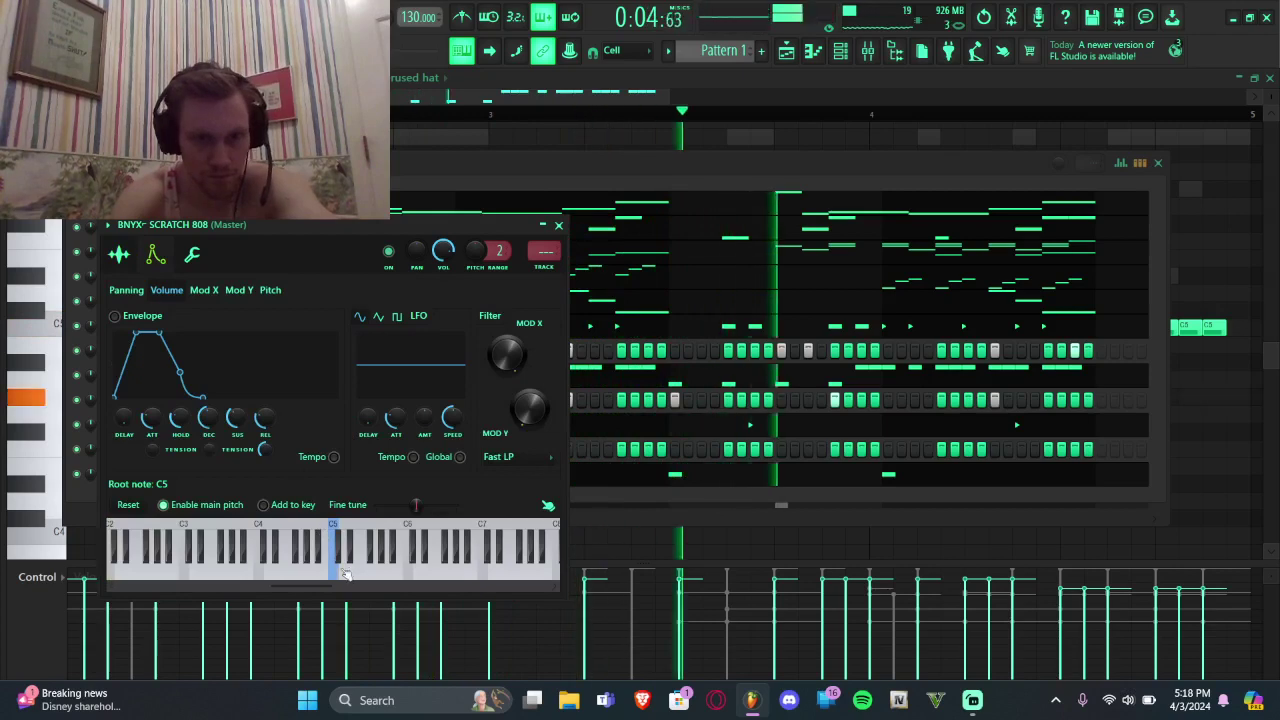
key(Escape)
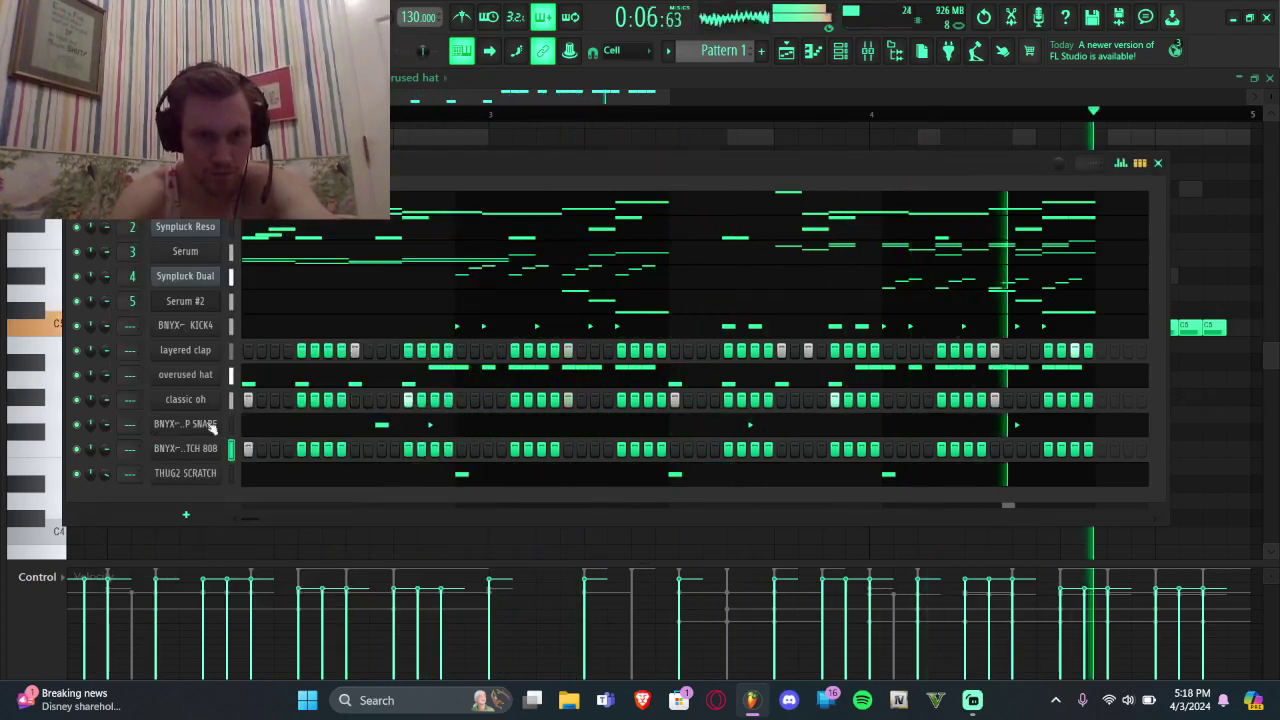
Step: Enable the BNYX SCRATCH 808 channel's volume envelope with full hold and no attack, decay, sustain or release, and show its sample settings
click(185, 448)
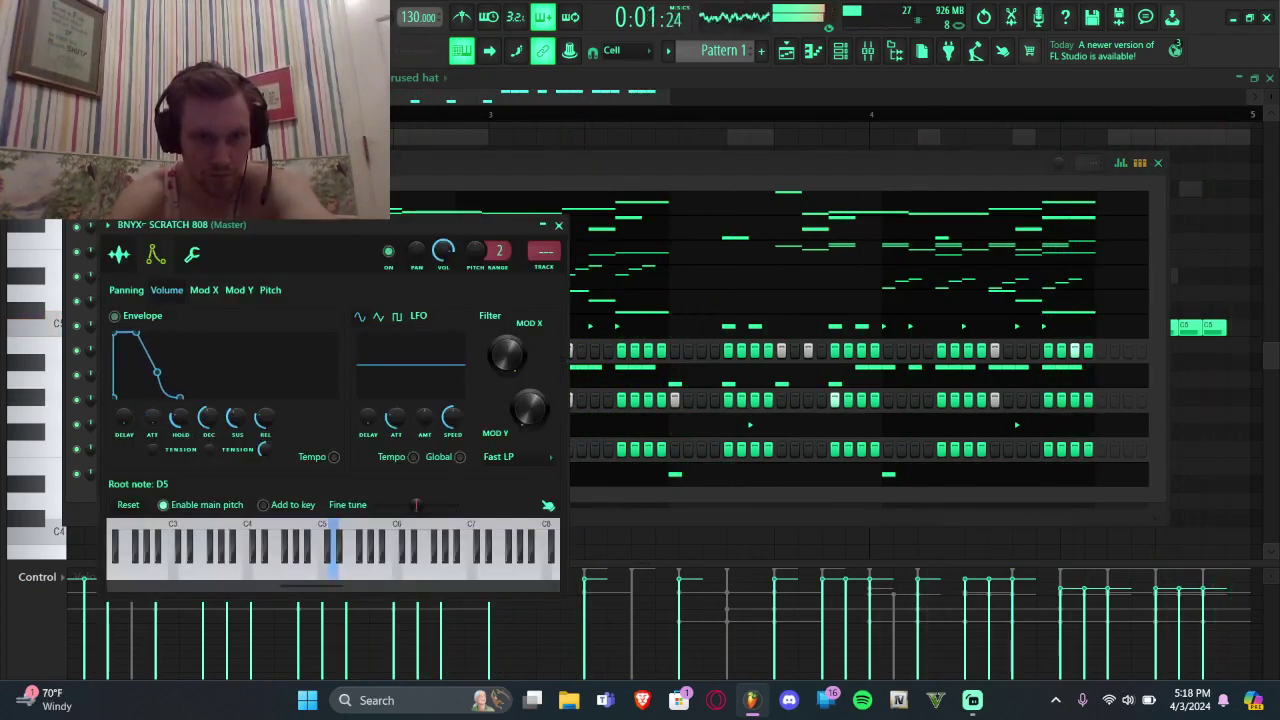
scroll(207, 420, down, 5)
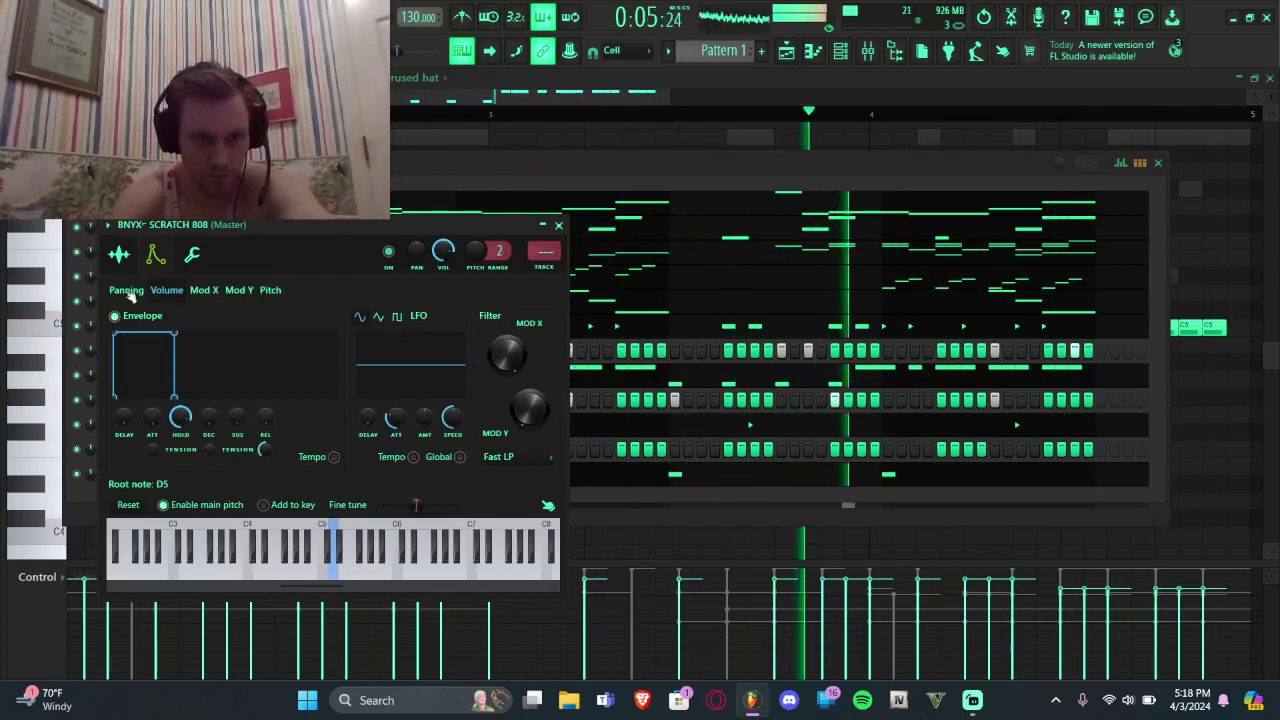
click(119, 255)
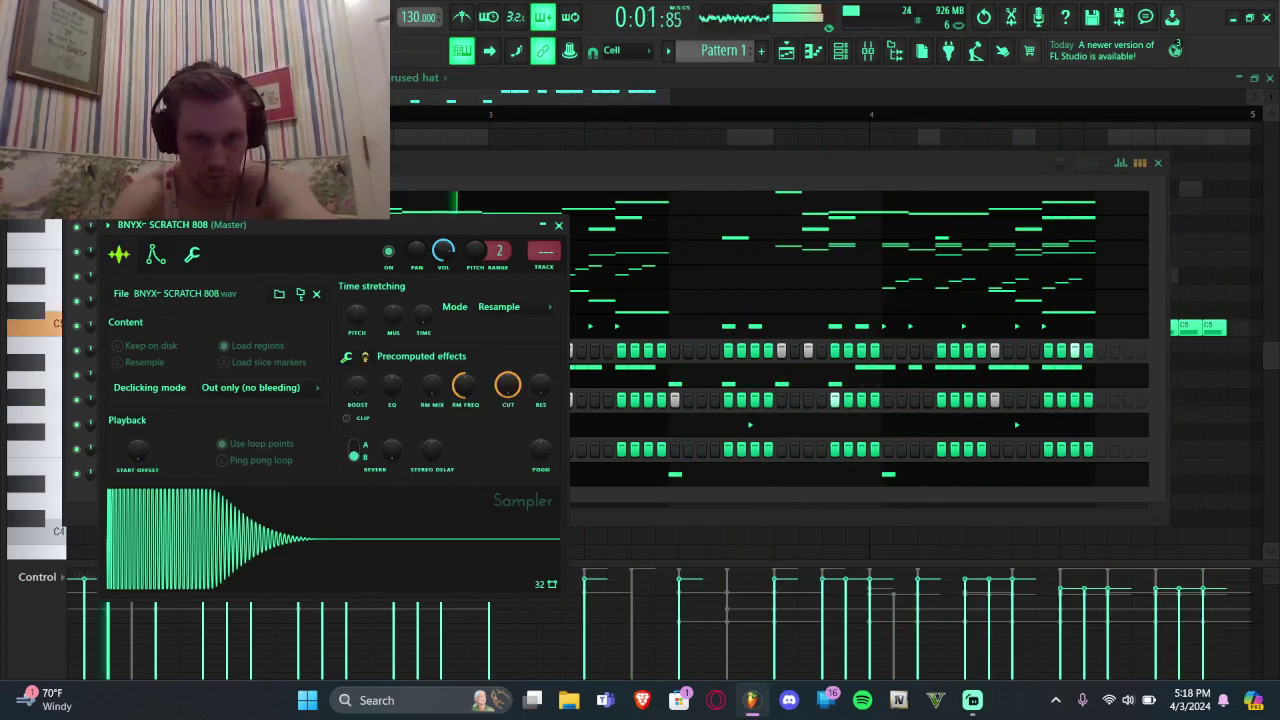
Step: Reopen the BNYX SCRATCH 808 channel from the channel rack to check its sample settings and precomputed effects, and close it
key(Escape)
key(Escape)
key(Escape)
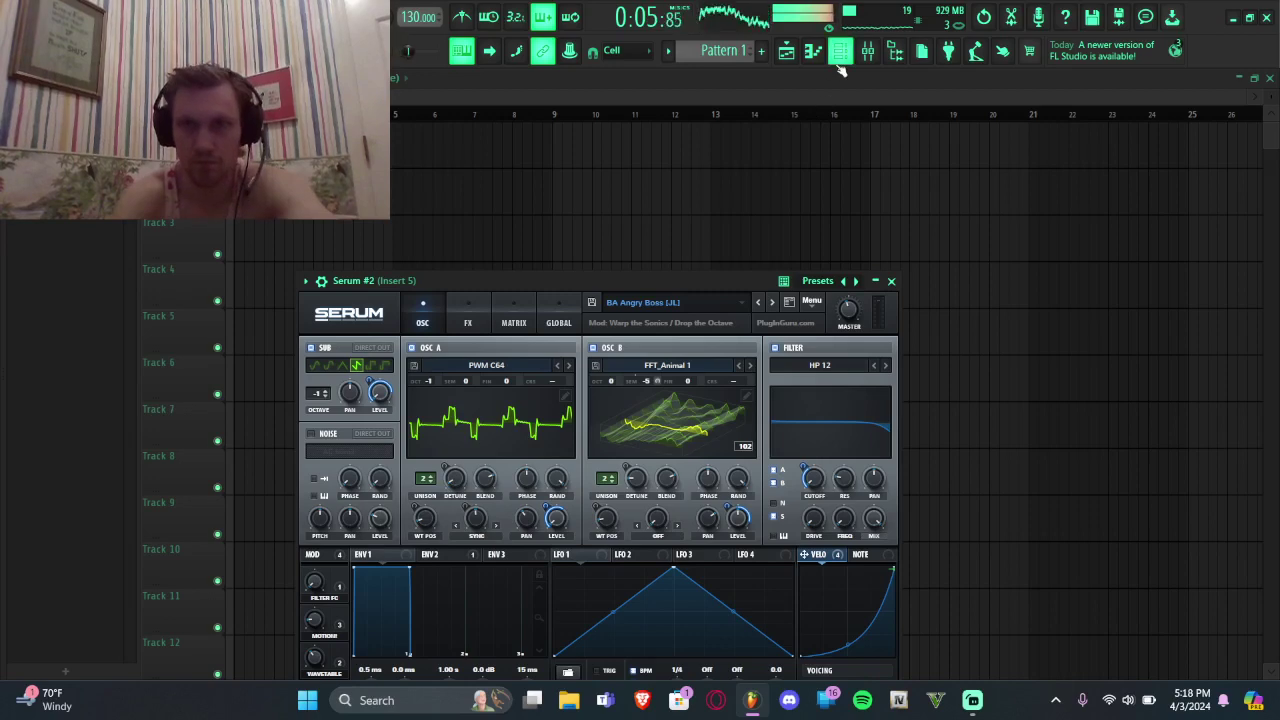
click(840, 55)
click(172, 450)
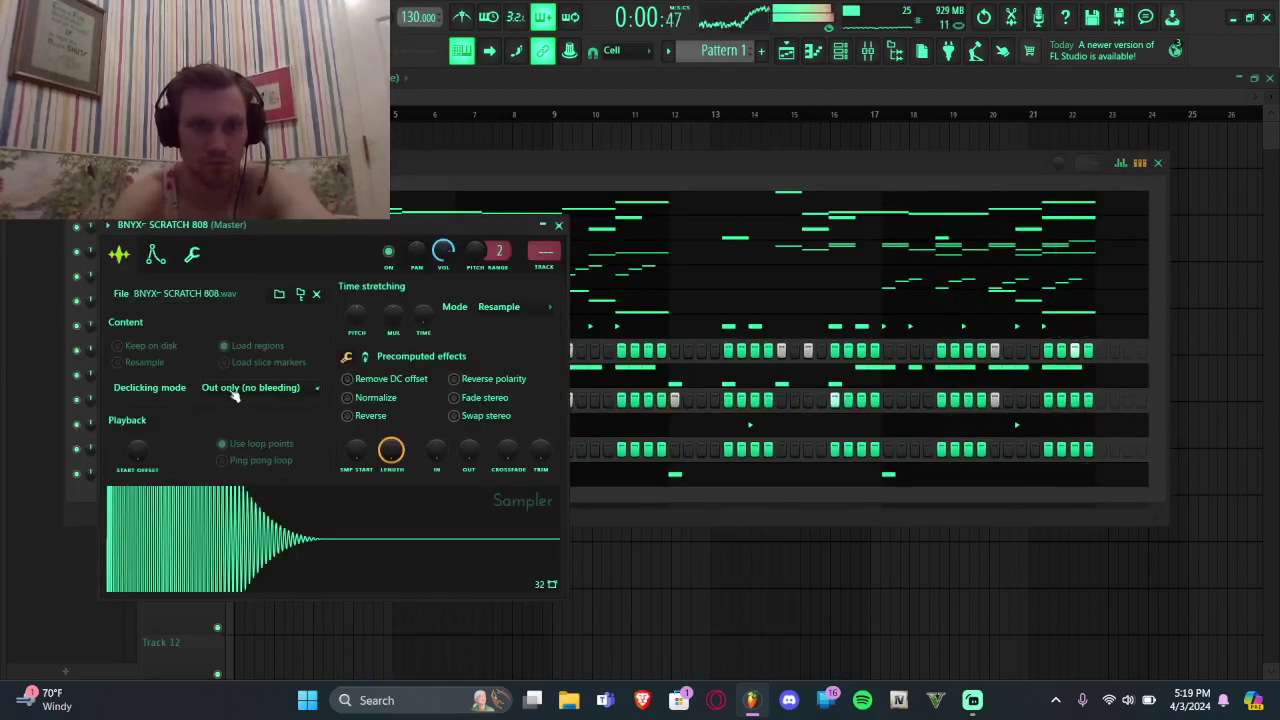
click(559, 226)
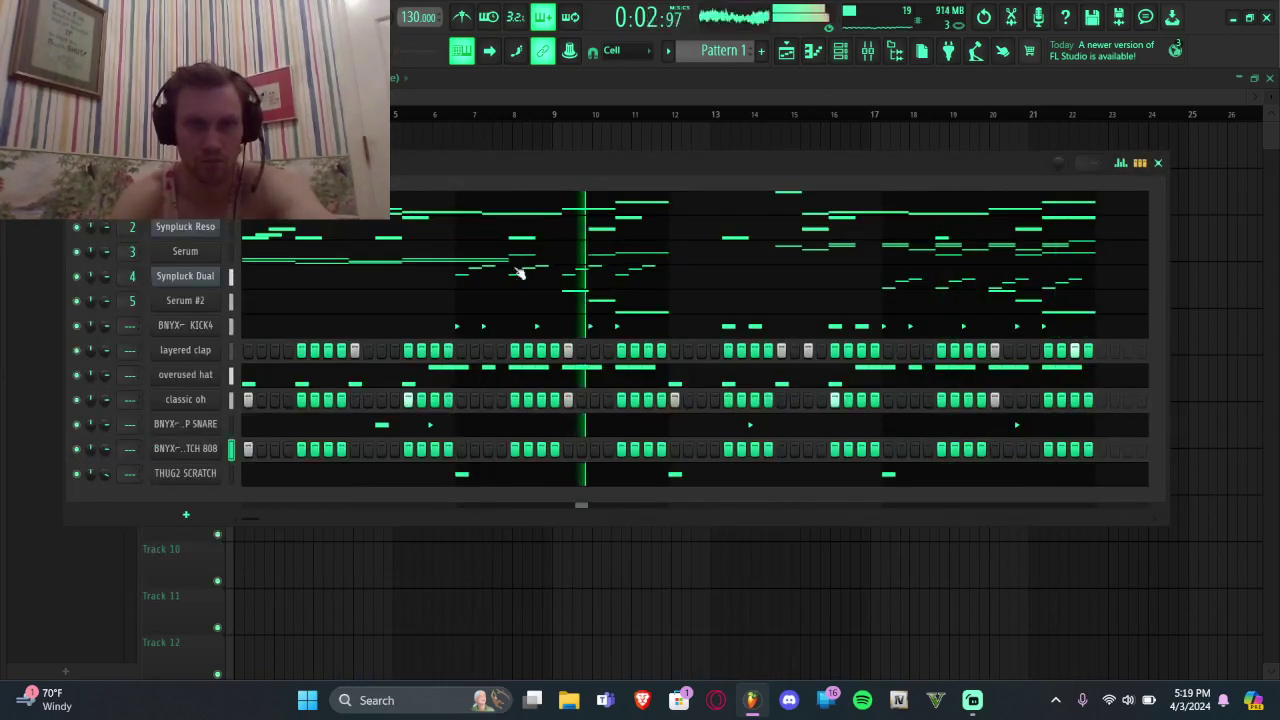
Step: Write the 808's bar 1 notes in the piano roll: a short B5, a C5 starting half a beat in, and an A4 on beat 4
right_click(209, 450)
click(210, 450)
right_click(215, 450)
click(224, 450)
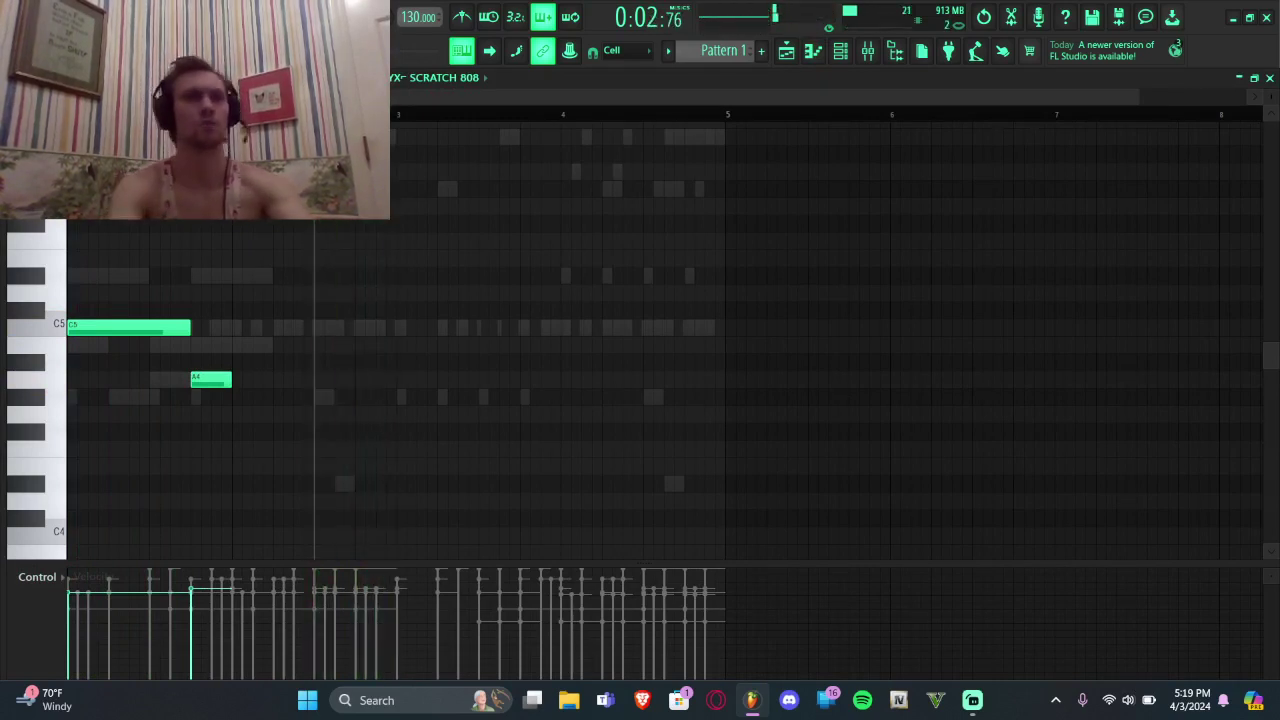
key(ctrl+z)
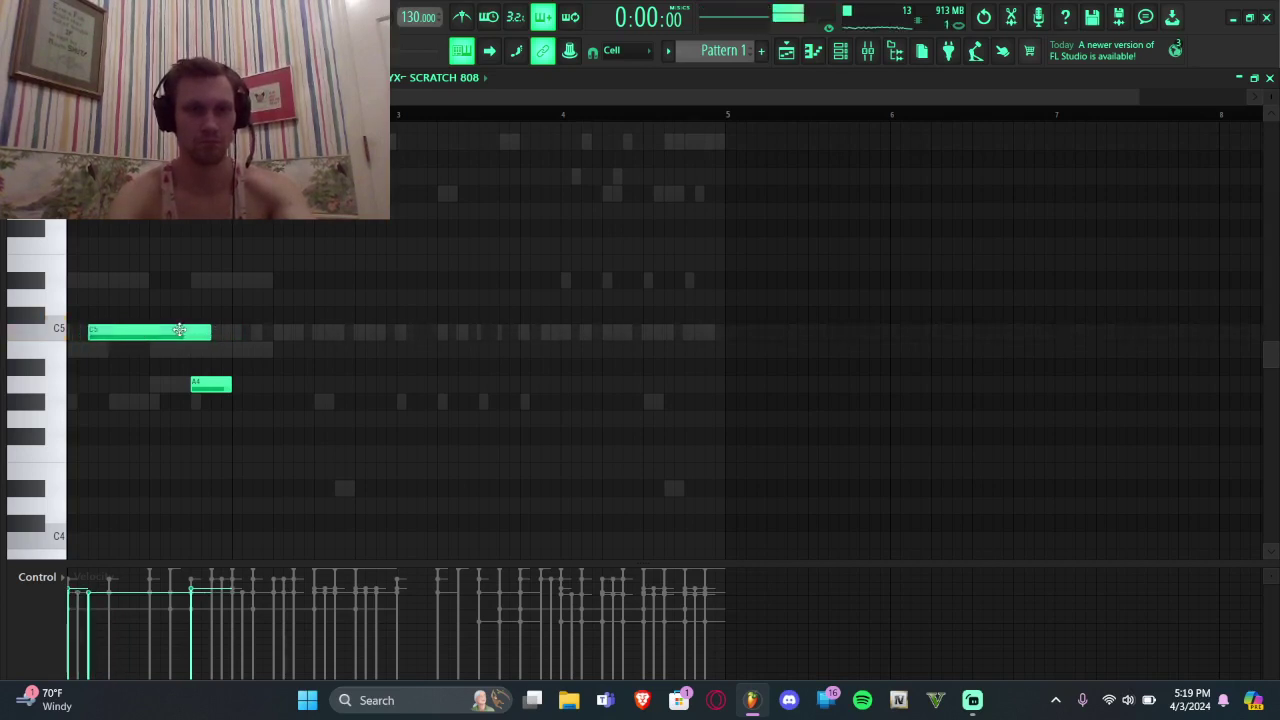
key(space)
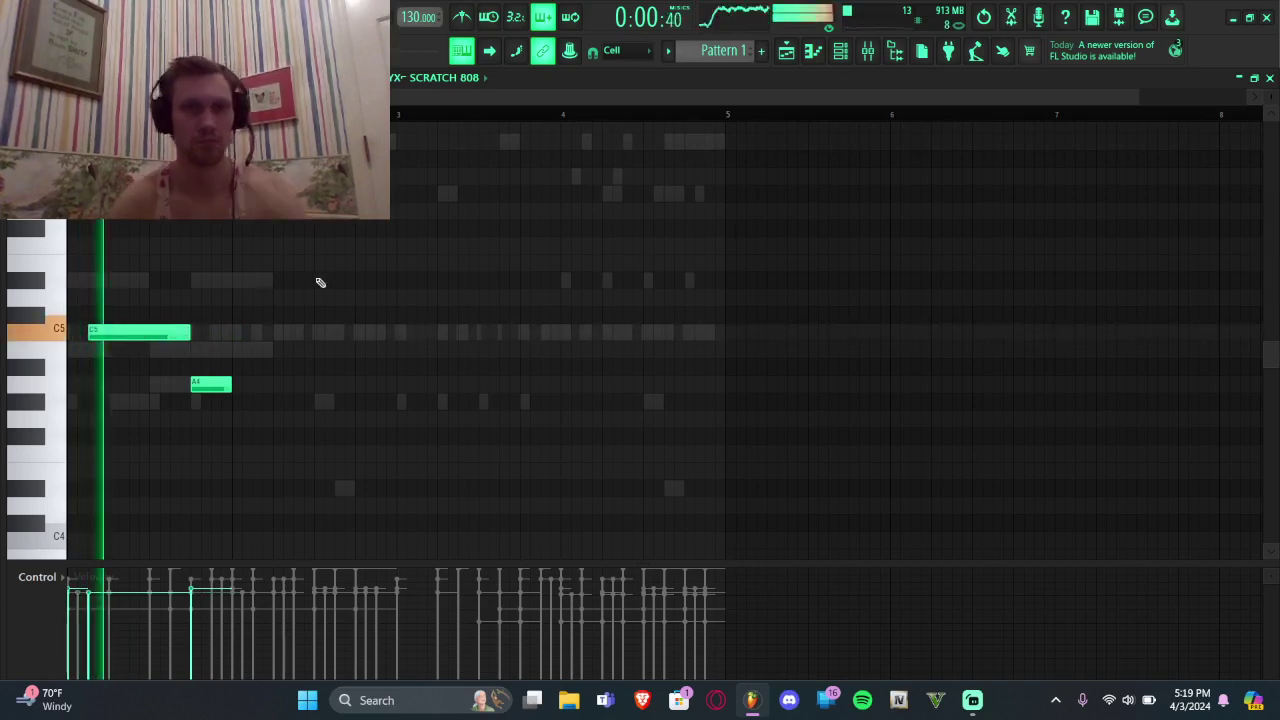
Step: Add G#4 notes on beat 4 of bars 2, 3 and 4, trim the last to the pattern's end, and make the 808 notes legato
click(358, 401)
click(521, 401)
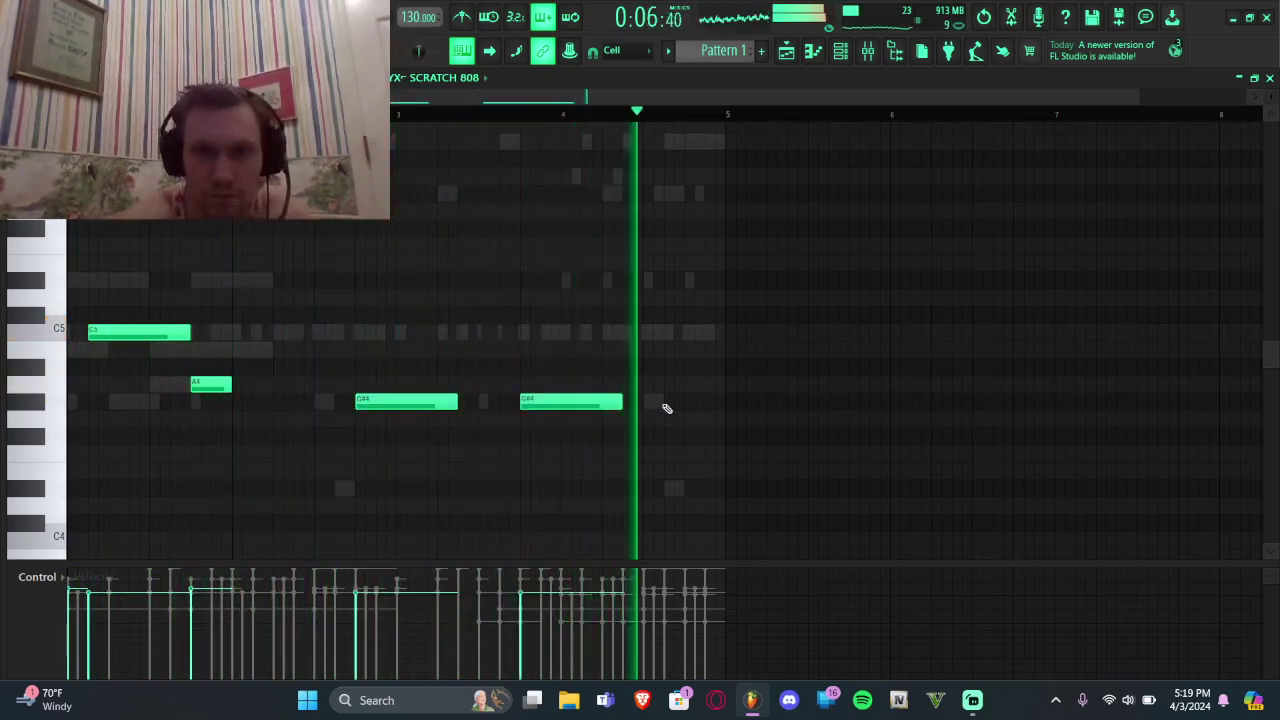
click(685, 401)
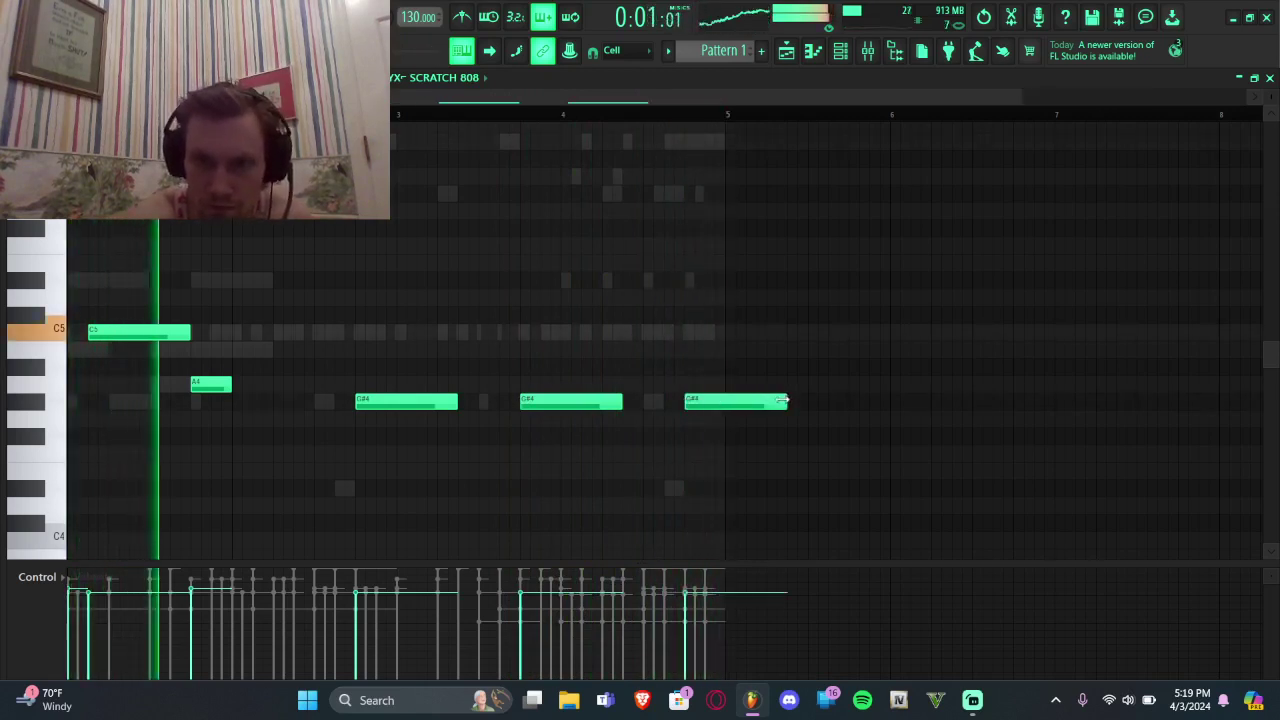
drag(783, 401, 720, 406)
key(ctrl+l)
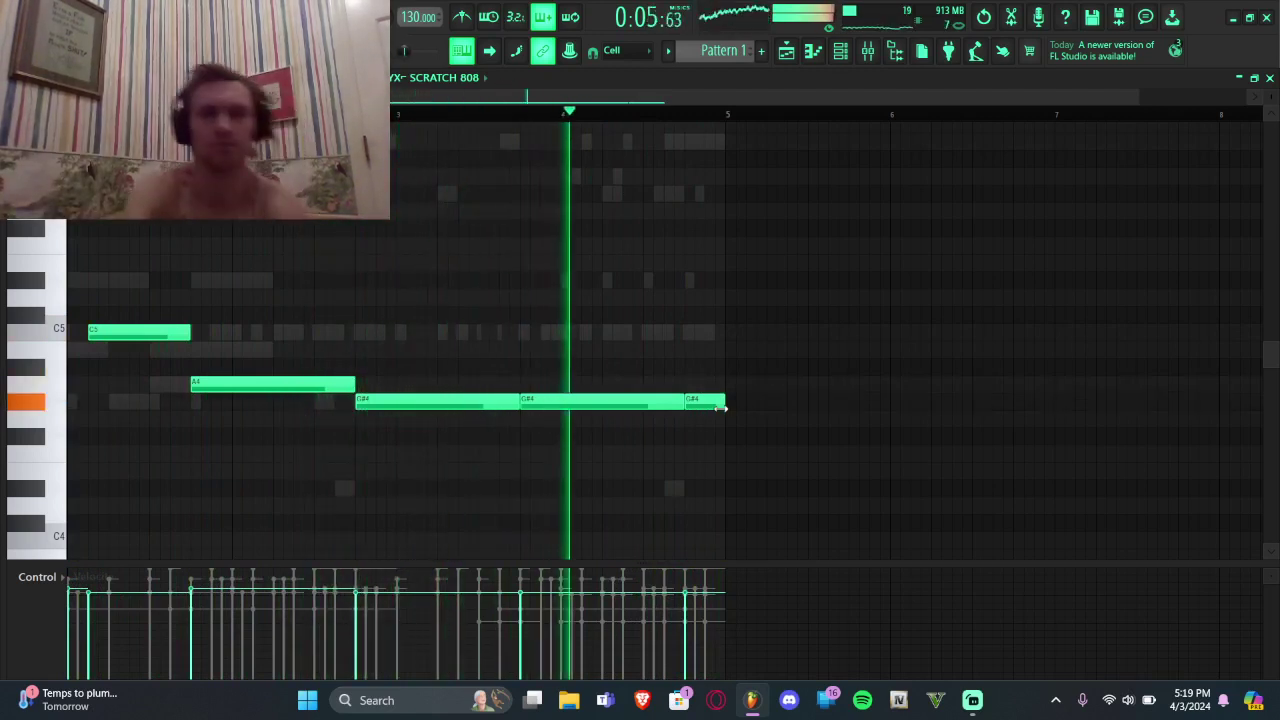
Step: Select all the 808 notes, raise their velocity to maximum, and bring up the channel rack
scroll(817, 245, up, 3)
drag(821, 170, 50, 575)
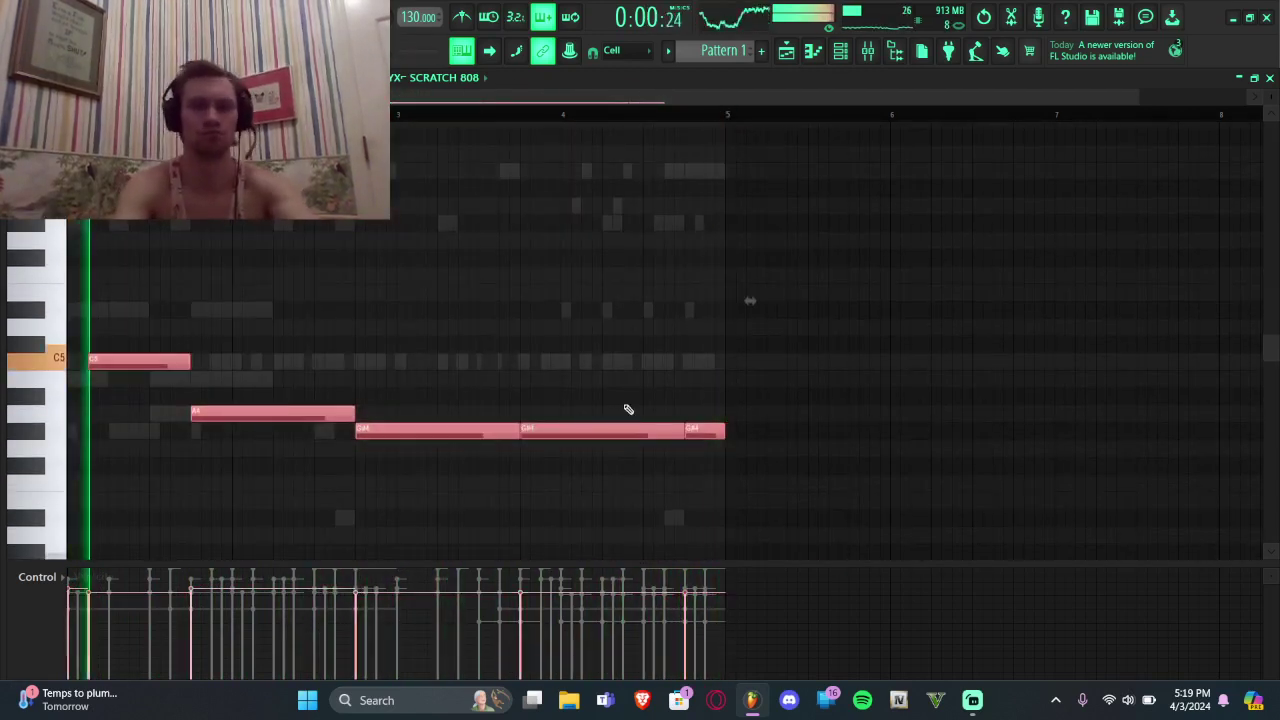
scroll(629, 409, up, 6)
scroll(629, 409, up, 20)
scroll(697, 354, down, 12)
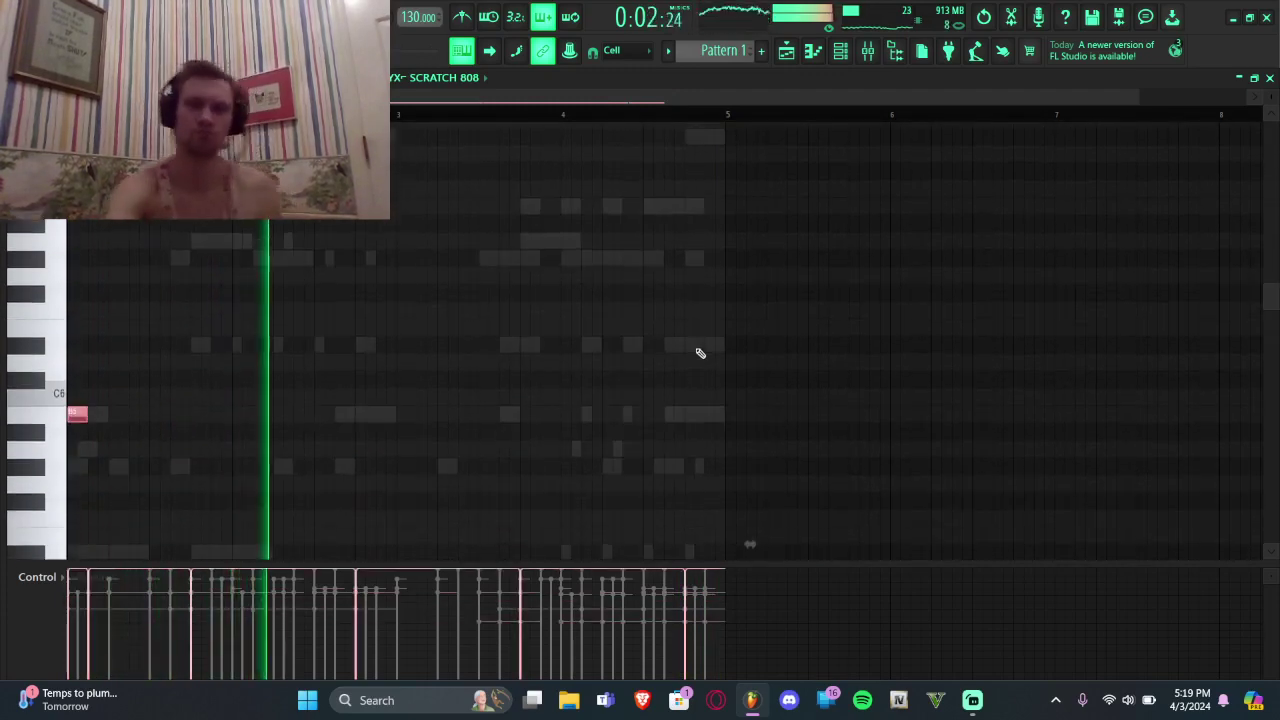
click(840, 50)
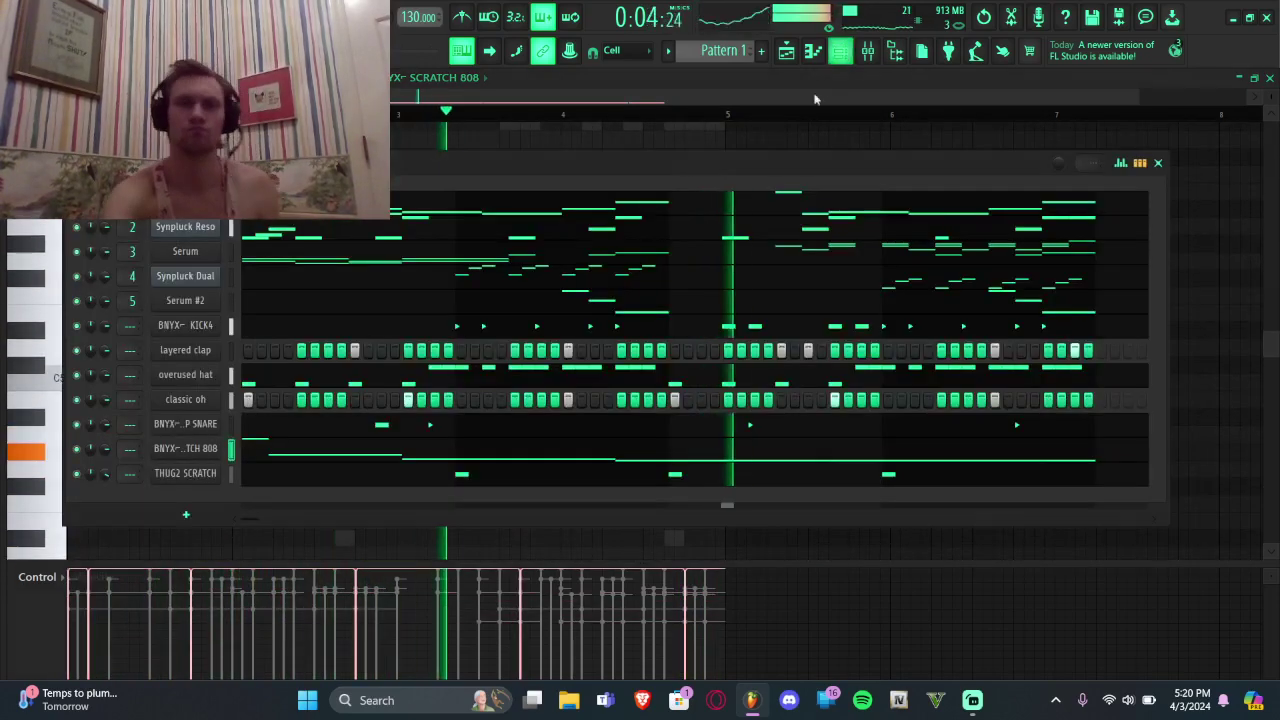
Step: Move the G#4 note at the end of bar 3 up to B5 and shorten it to one beat
click(1237, 304)
drag(565, 453, 562, 192)
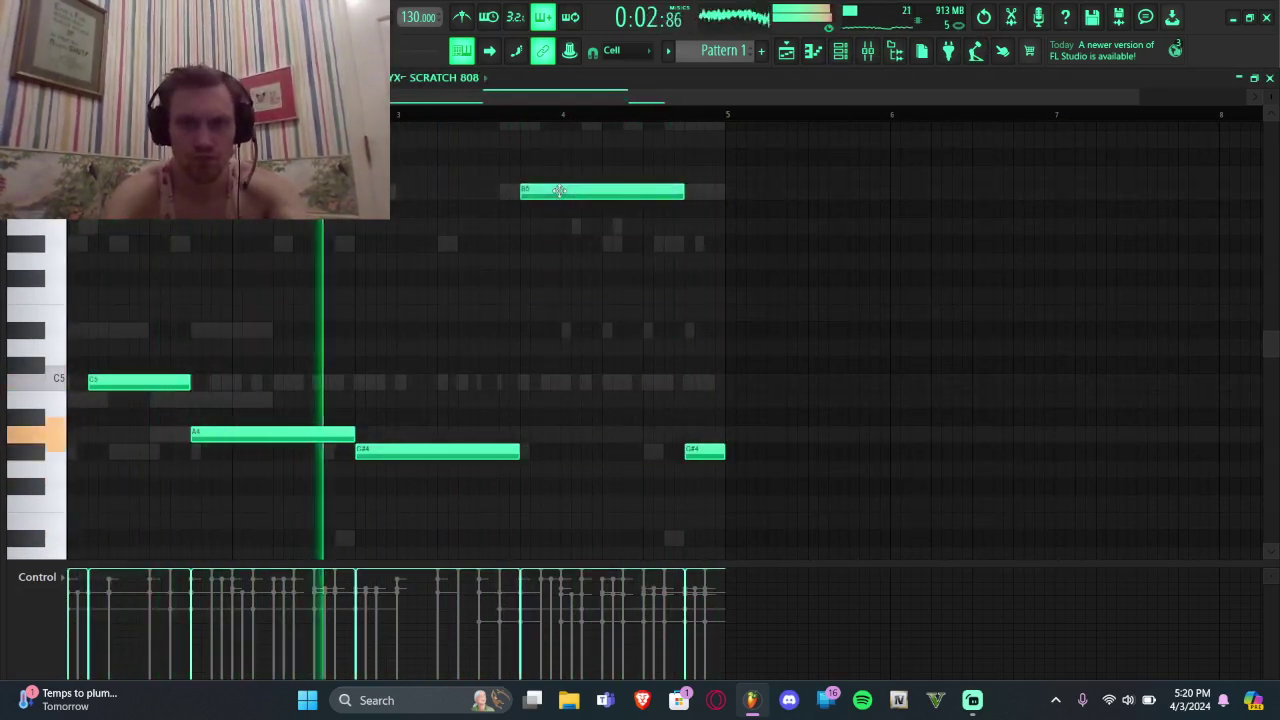
drag(694, 193, 557, 220)
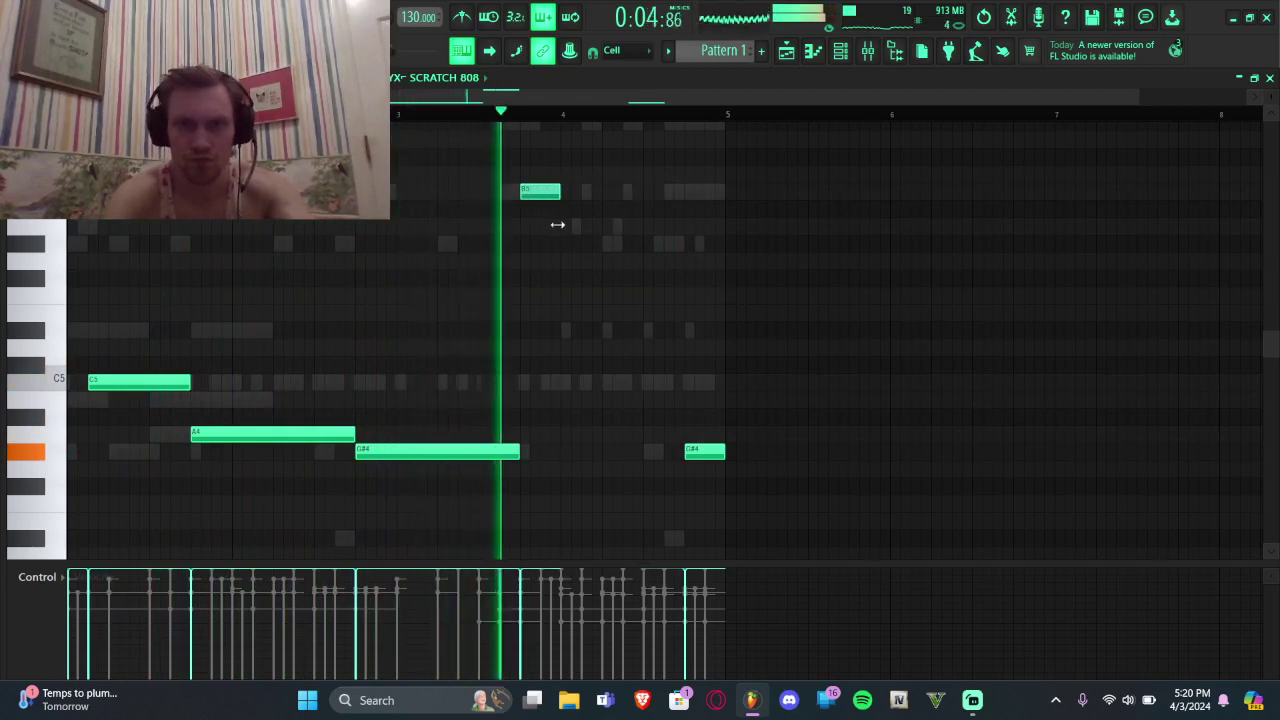
Step: Add a two-beat B4 note on beat 2 of bar 4, leading into the last G#4, and play the pattern with the channel rack shown
click(605, 399)
drag(642, 399, 679, 404)
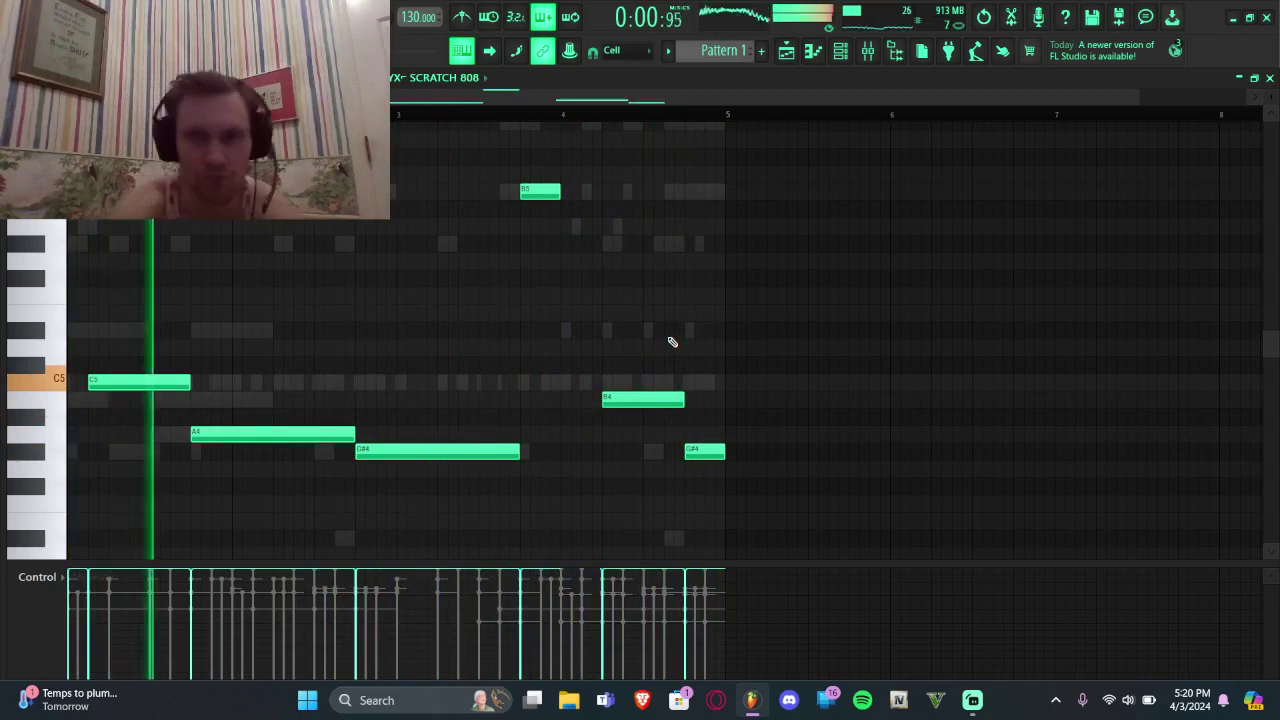
click(841, 55)
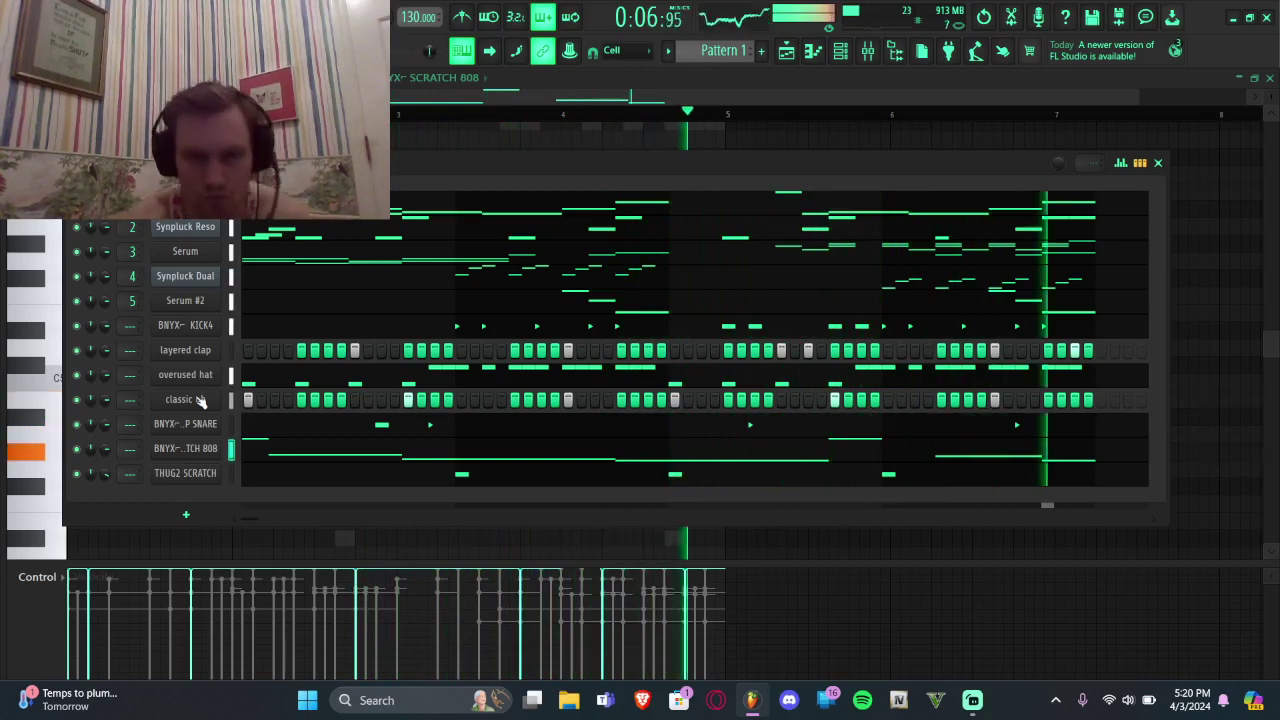
key(space)
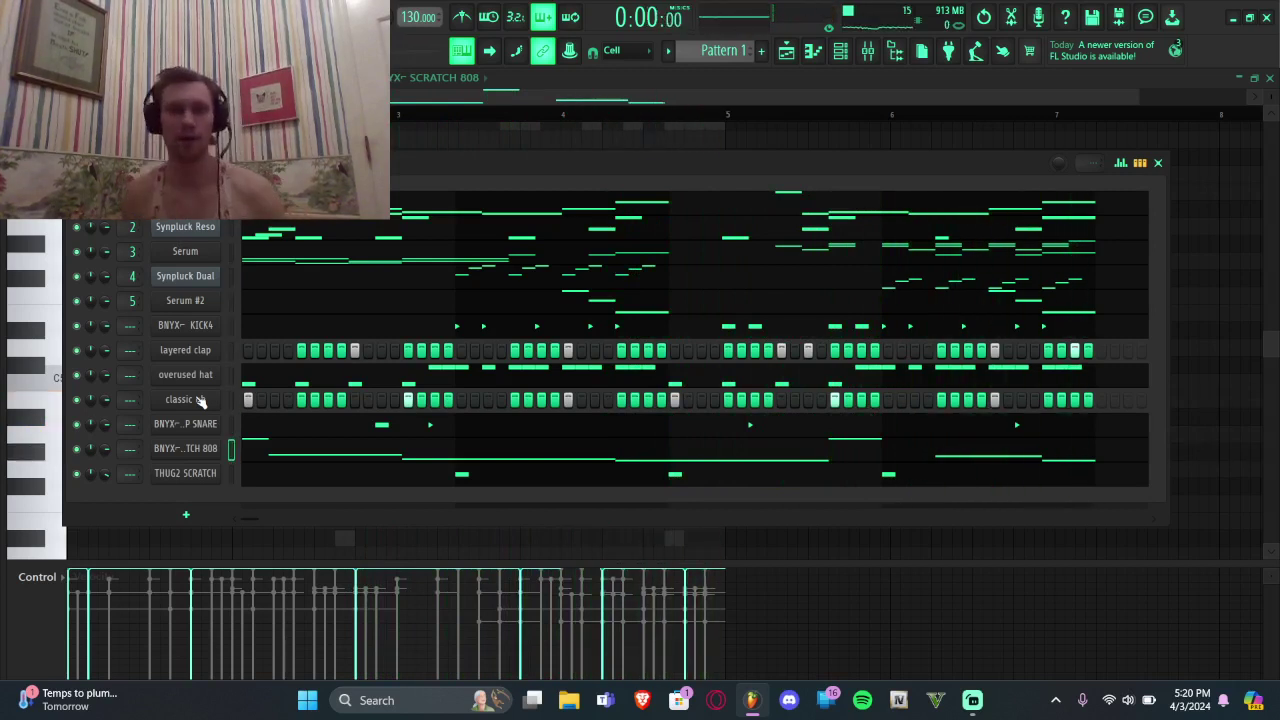